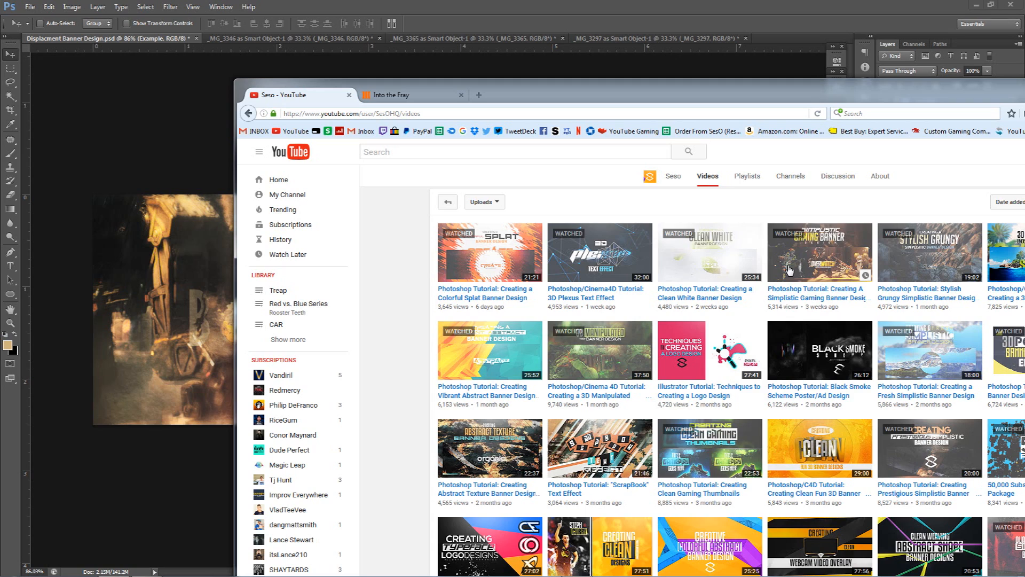
{"action": "left_click", "coordinate": [199, 305]}
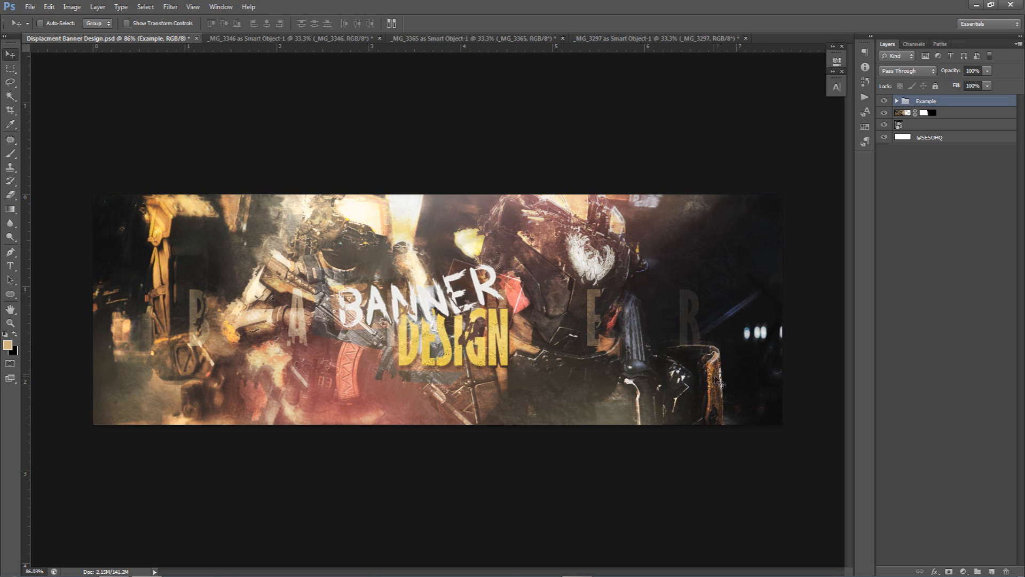
{"action": "left_click", "coordinate": [170, 6]}
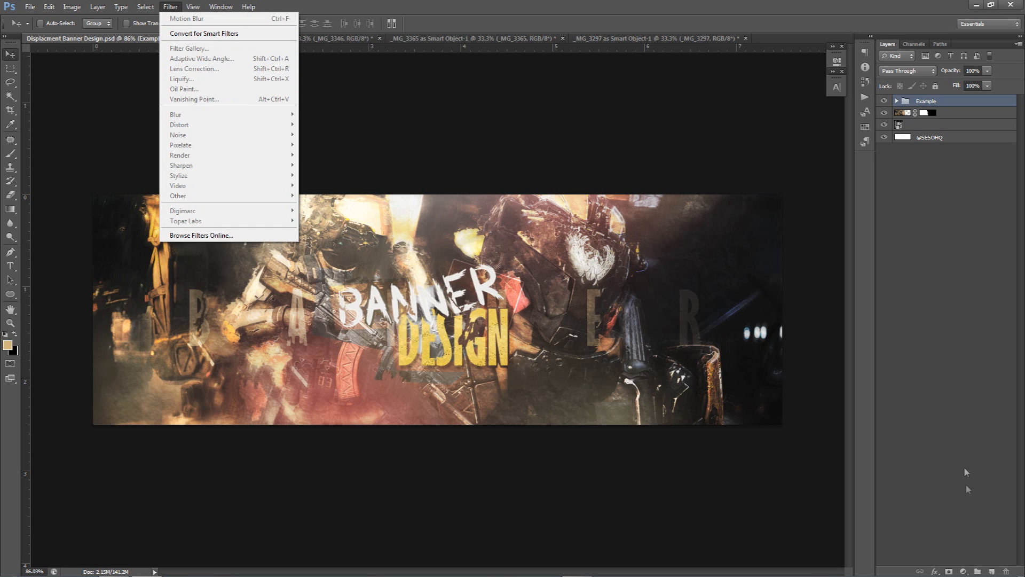
{"action": "left_click", "coordinate": [992, 571]}
{"action": "key", "text": "alt+BackSpace"}
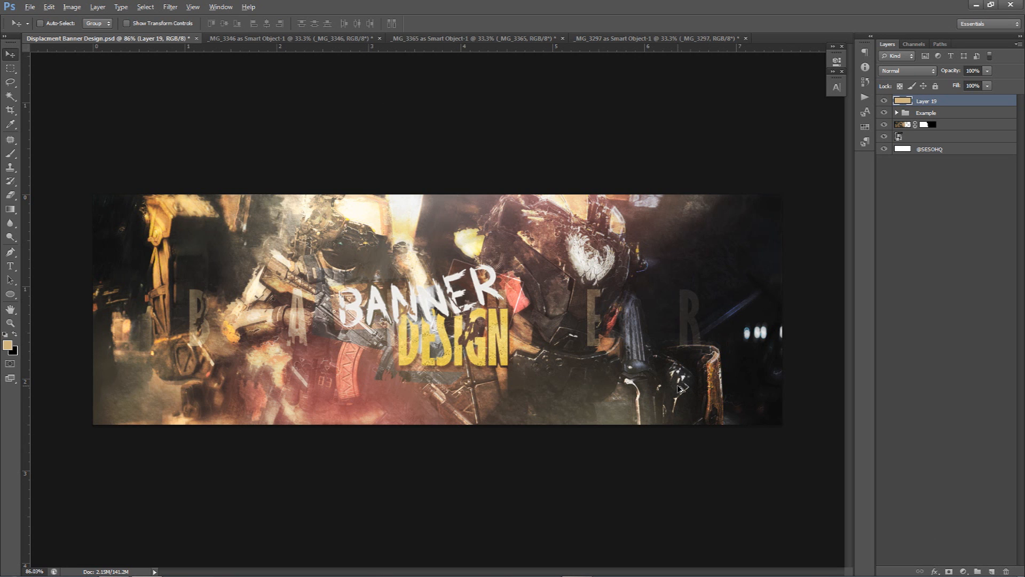
{"action": "left_click", "coordinate": [170, 6]}
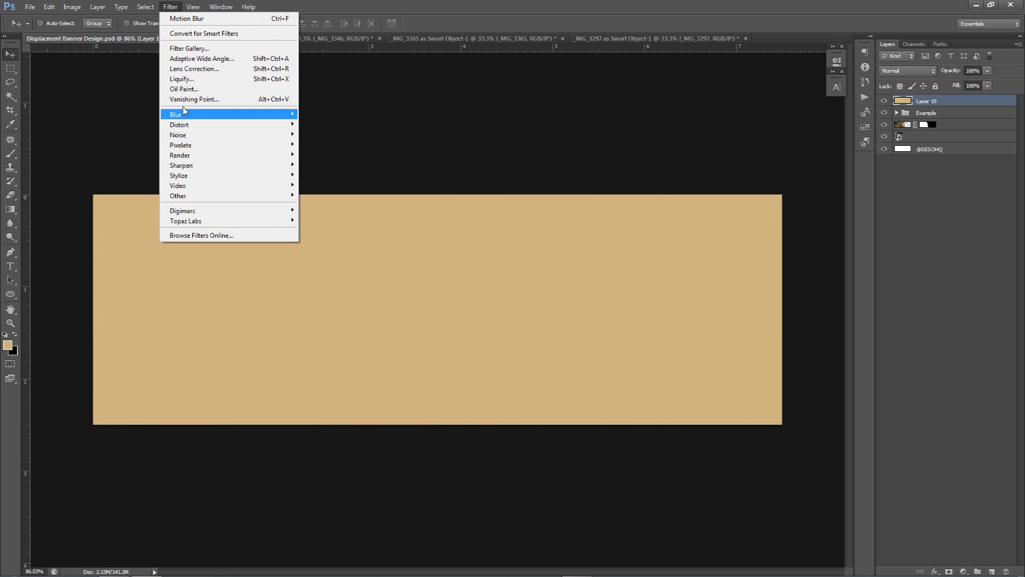
{"action": "left_click", "coordinate": [189, 48]}
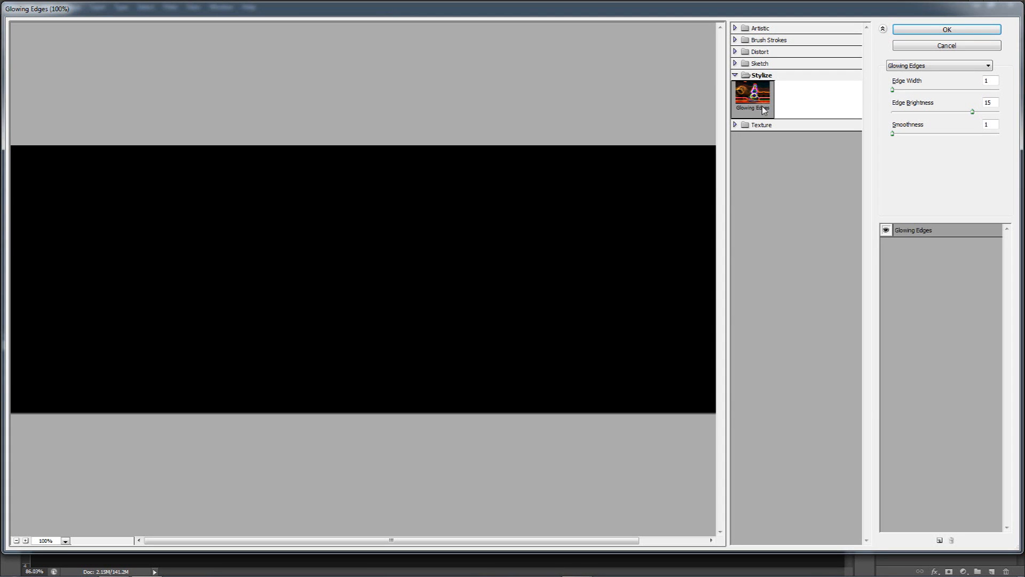
{"action": "left_click", "coordinate": [934, 45]}
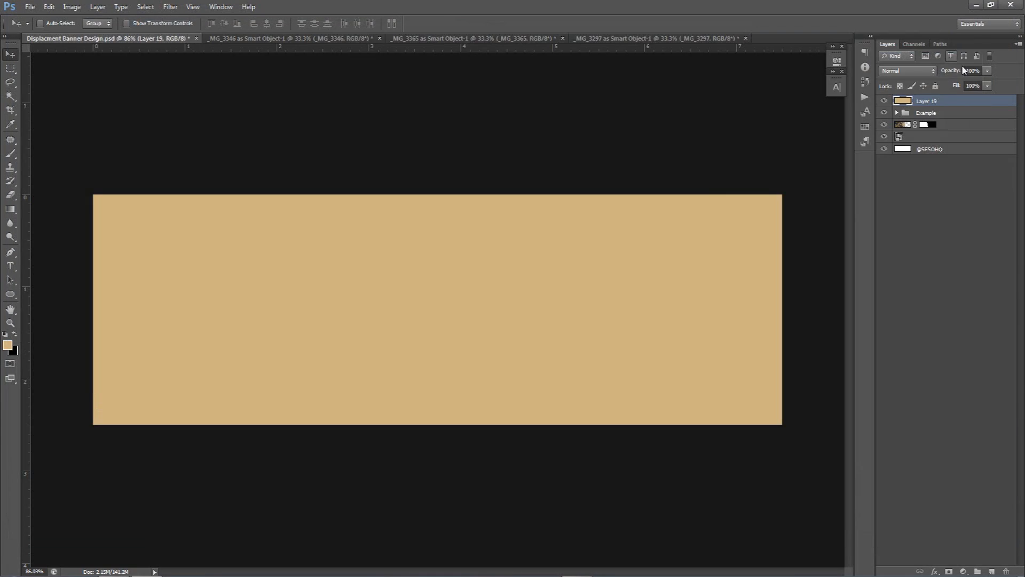
{"action": "key", "text": "Delete"}
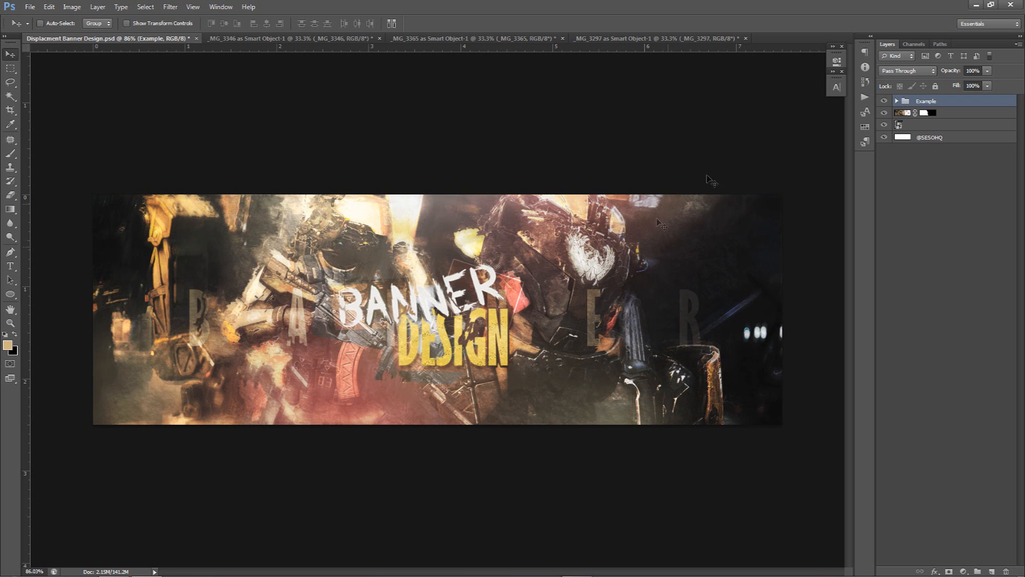
Toggle the Example group's visibility repeatedly to compare the finished banner with the plain photo beneath
{"action": "left_click", "coordinate": [884, 100]}
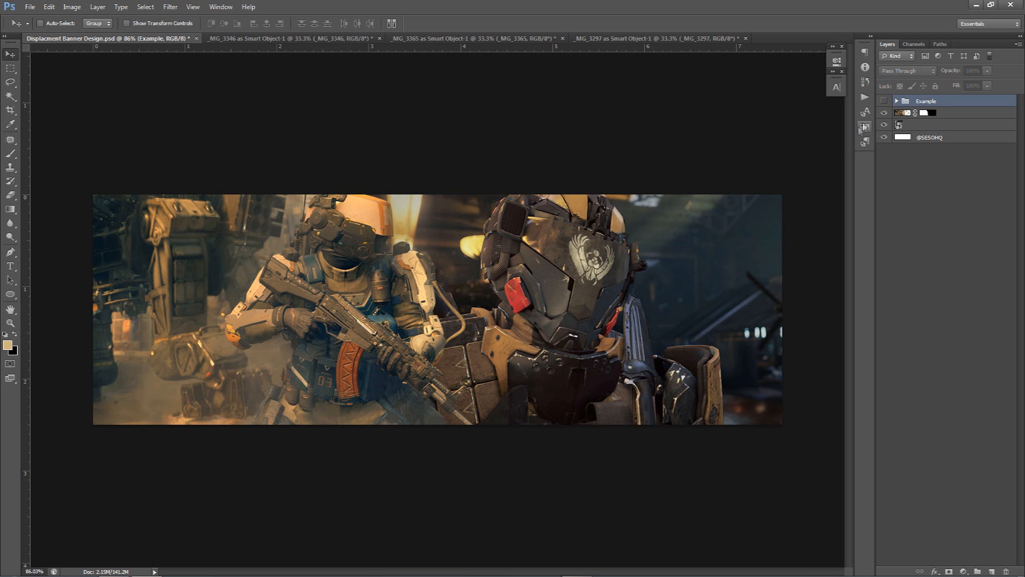
{"action": "left_click", "coordinate": [884, 102]}
{"action": "left_click", "coordinate": [884, 102]}
{"action": "left_click", "coordinate": [885, 102]}
{"action": "left_click", "coordinate": [885, 102]}
{"action": "left_click", "coordinate": [884, 102]}
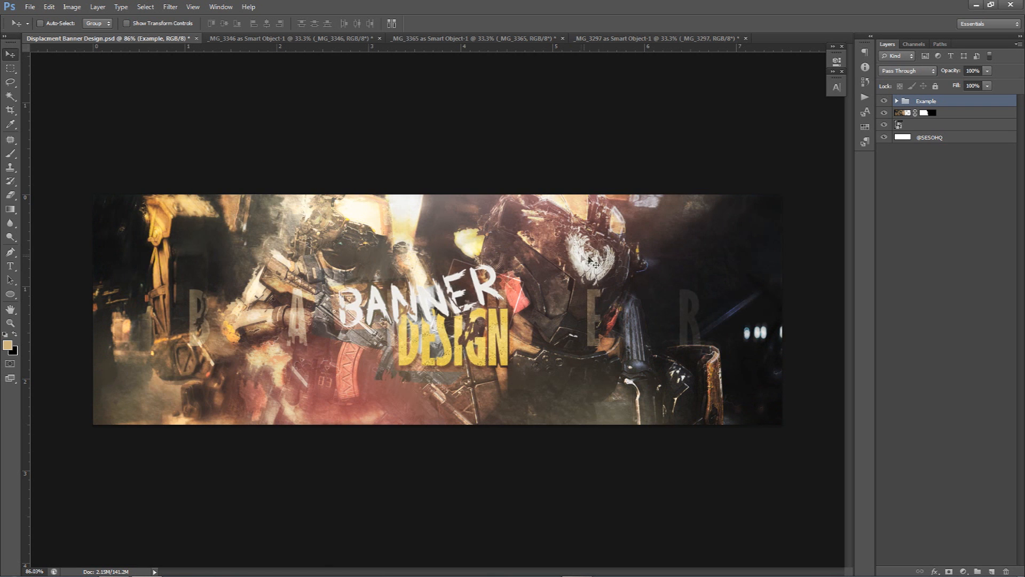
{"action": "left_click", "coordinate": [885, 101]}
{"action": "left_click", "coordinate": [885, 100]}
{"action": "left_click", "coordinate": [884, 101]}
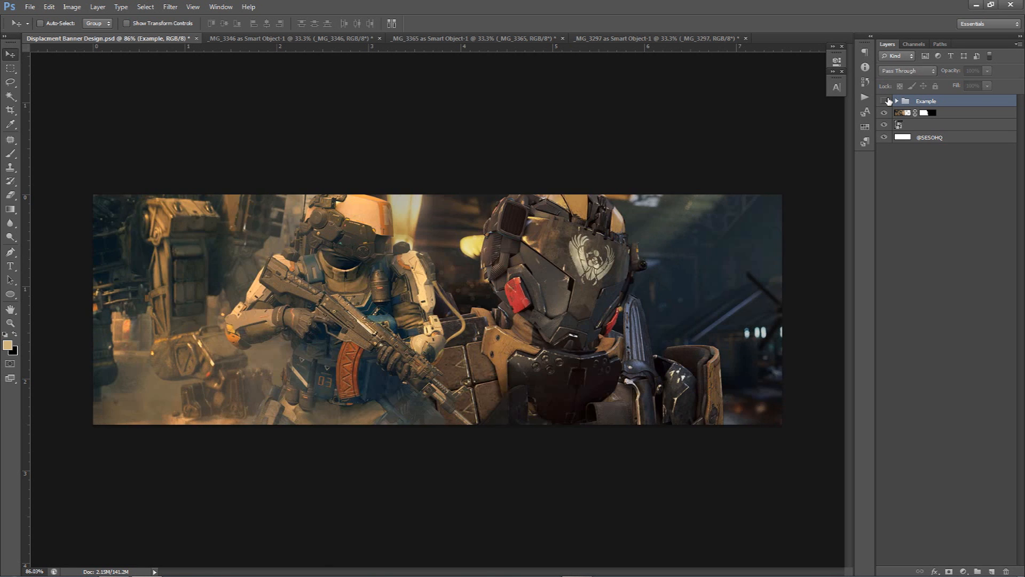
{"action": "left_click", "coordinate": [885, 100]}
{"action": "left_click", "coordinate": [885, 101]}
{"action": "left_click", "coordinate": [885, 101]}
{"action": "left_click", "coordinate": [885, 101]}
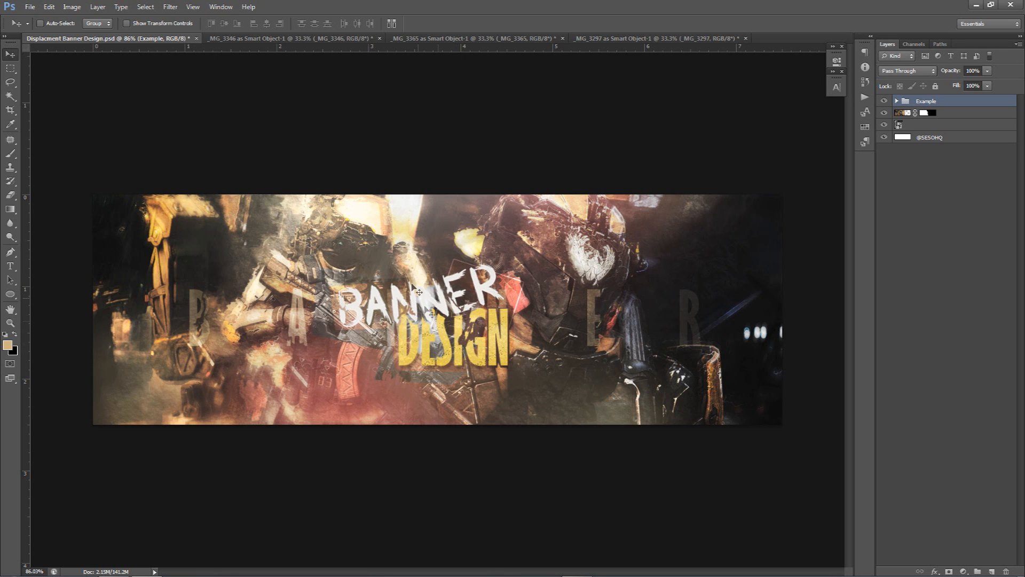
{"action": "key", "text": "t"}
{"action": "left_click", "coordinate": [85, 24]}
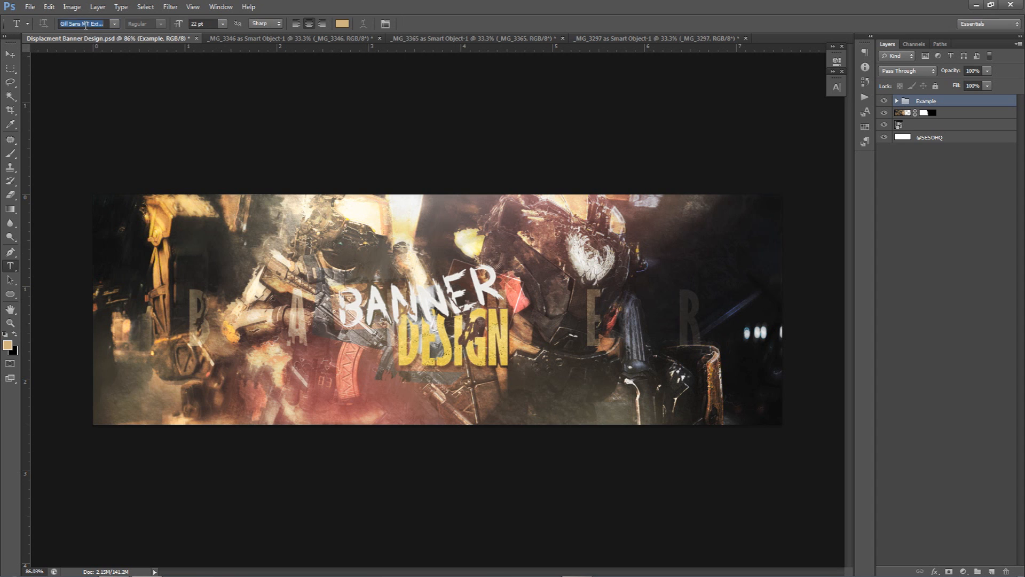
{"action": "left_click", "coordinate": [114, 23]}
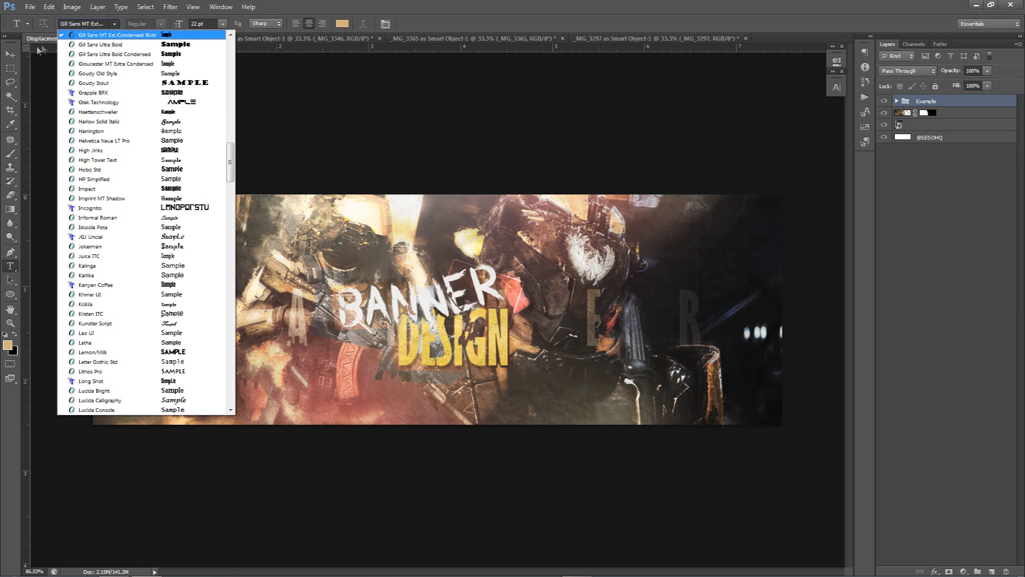
{"action": "left_click", "coordinate": [11, 55]}
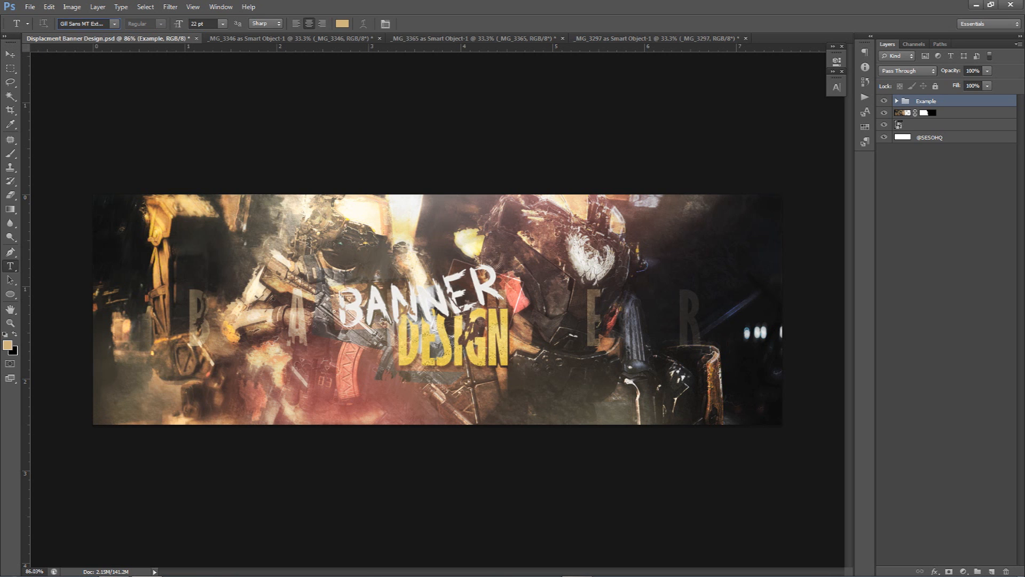
{"action": "left_click", "coordinate": [9, 55]}
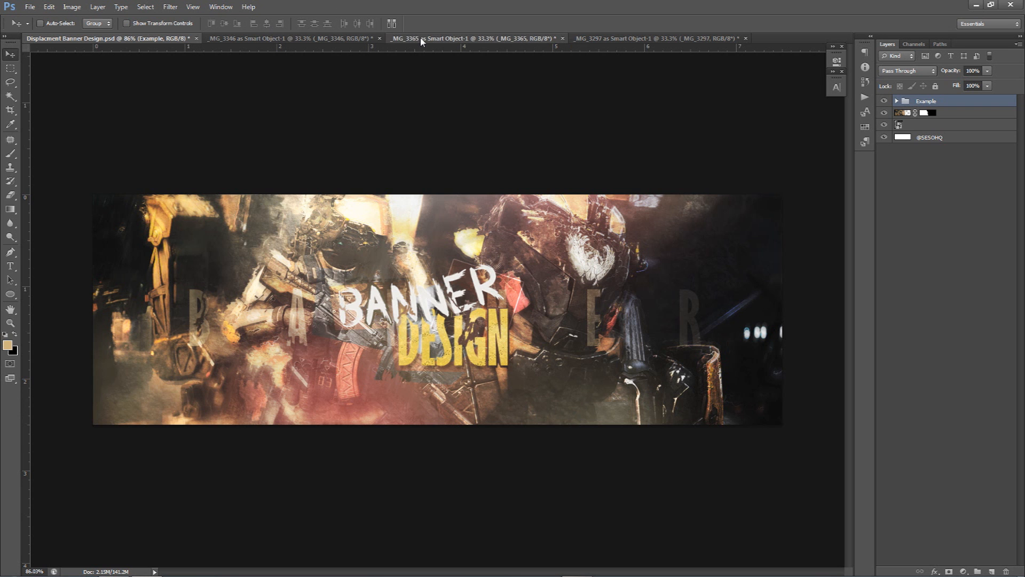
Browse the open rock texture documents and return to the Displacement Banner Design document
{"action": "left_click", "coordinate": [348, 38]}
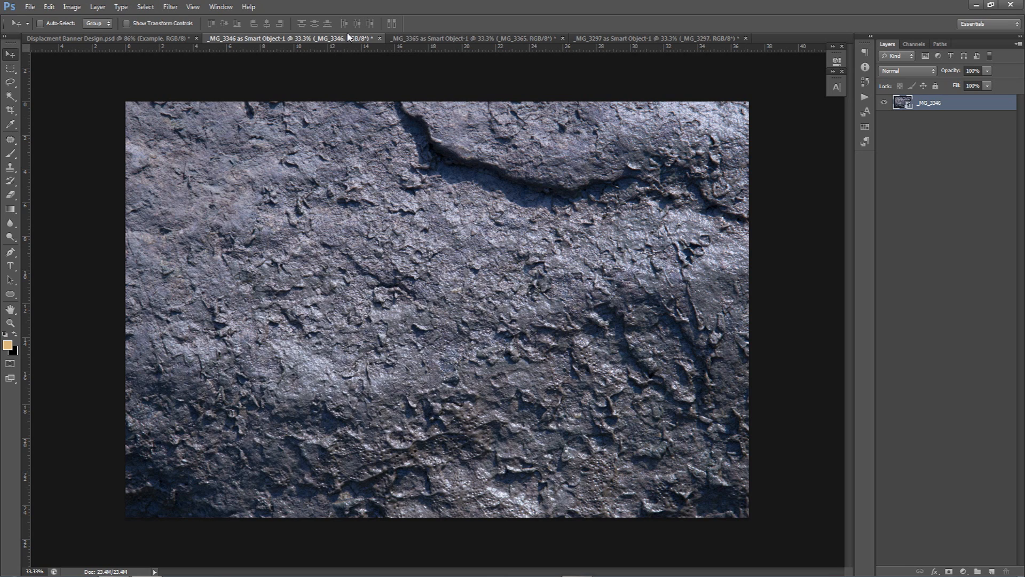
{"action": "left_click", "coordinate": [586, 42]}
{"action": "left_click", "coordinate": [474, 40]}
{"action": "left_click", "coordinate": [348, 41]}
{"action": "left_click", "coordinate": [150, 40]}
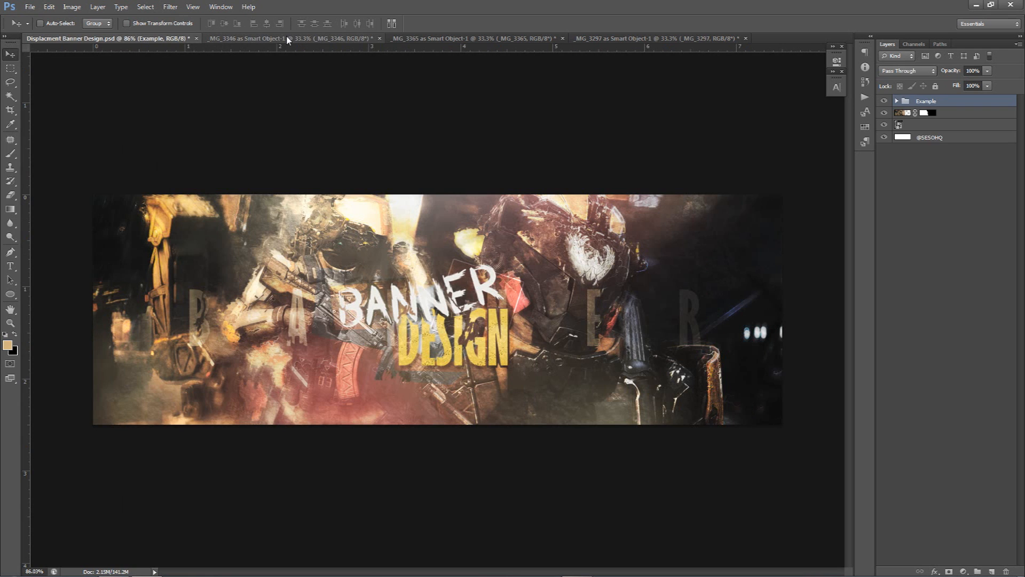
{"action": "left_click", "coordinate": [289, 38]}
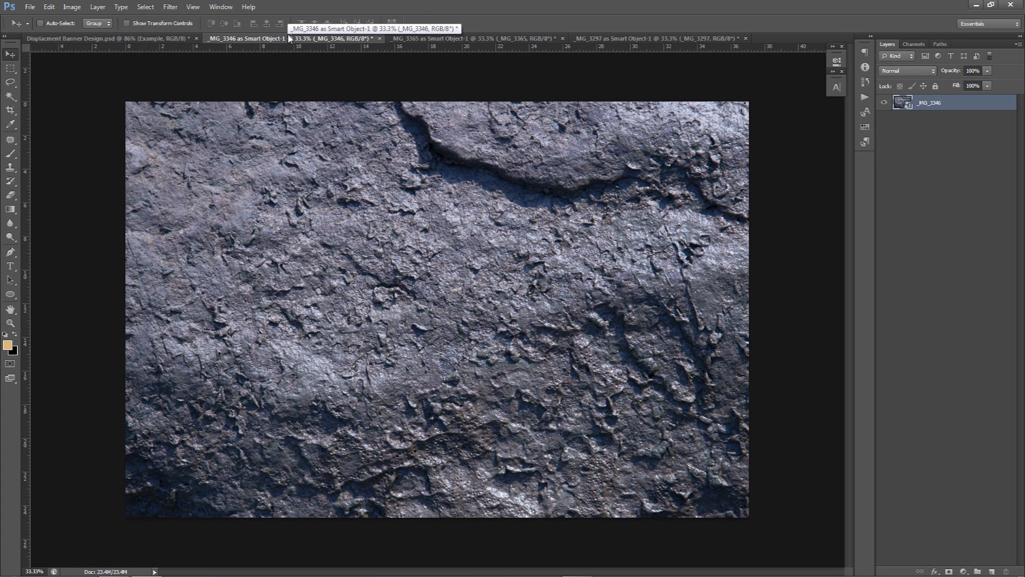
{"action": "key", "text": "ctrl+shift+Tab"}
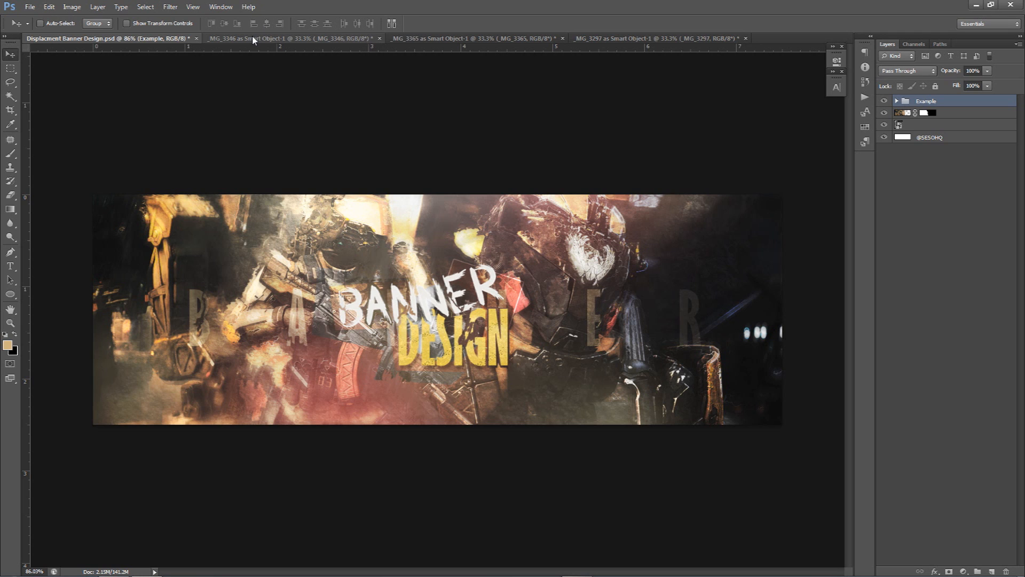
{"action": "left_click", "coordinate": [239, 36]}
{"action": "left_click", "coordinate": [129, 41]}
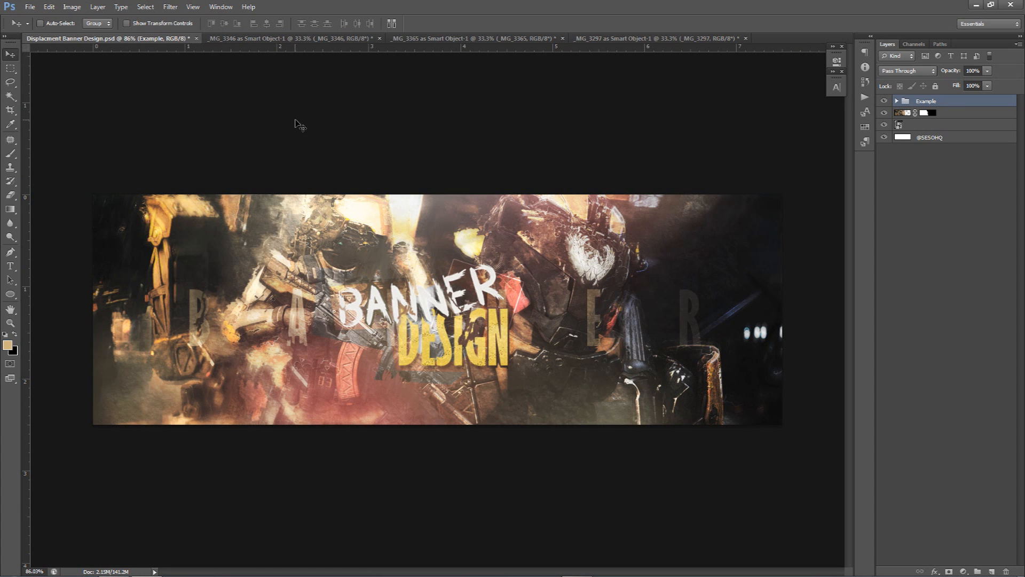
Hide the Example group and scroll through the Call of Duty Black Ops III media gallery in the browser
{"action": "left_click", "coordinate": [884, 101]}
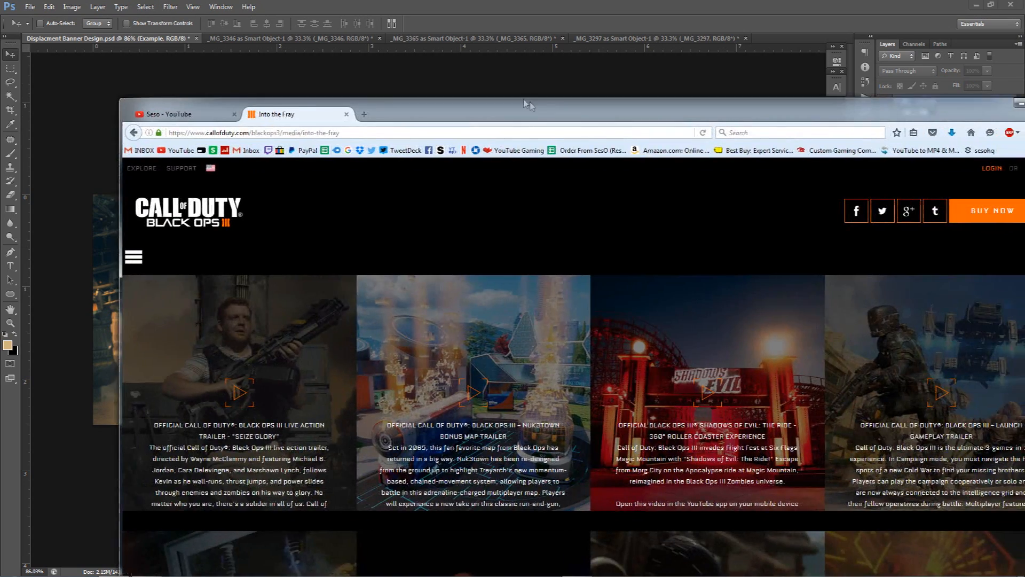
{"action": "scroll", "coordinate": [454, 259], "scroll_direction": "down", "scroll_amount": 3}
{"action": "scroll", "coordinate": [458, 260], "scroll_direction": "down", "scroll_amount": 10}
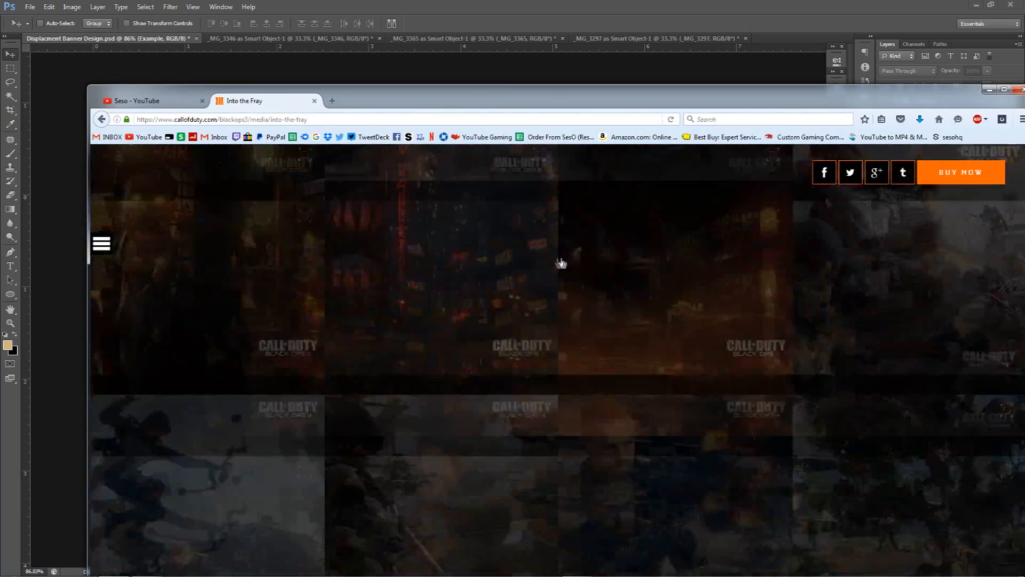
{"action": "scroll", "coordinate": [581, 271], "scroll_direction": "down", "scroll_amount": 5}
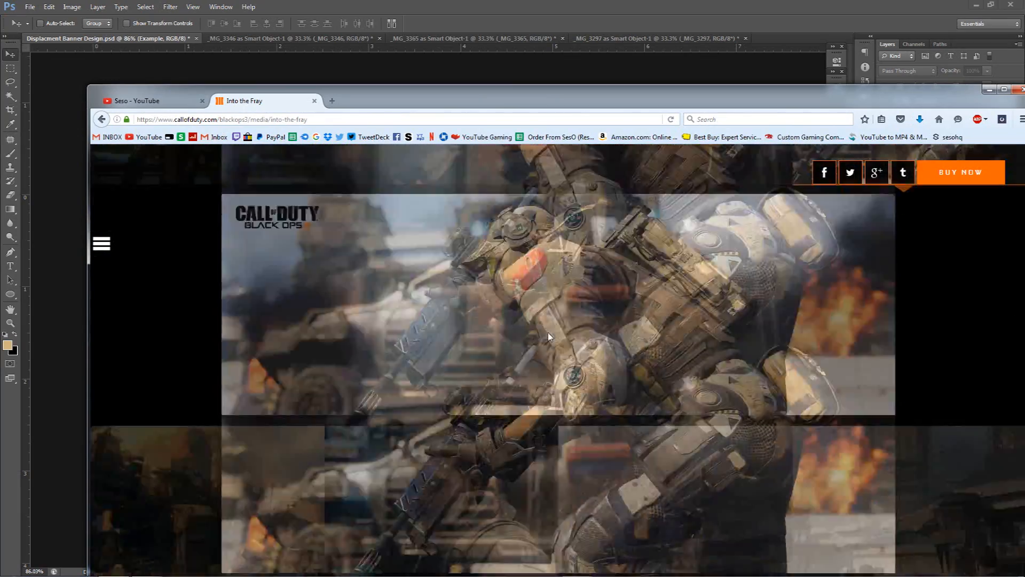
{"action": "scroll", "coordinate": [548, 336], "scroll_direction": "down", "scroll_amount": 2}
{"action": "left_click_drag", "start_coordinate": [657, 101], "coordinate": [554, 122]}
{"action": "scroll", "coordinate": [114, 244], "scroll_direction": "down", "scroll_amount": 5}
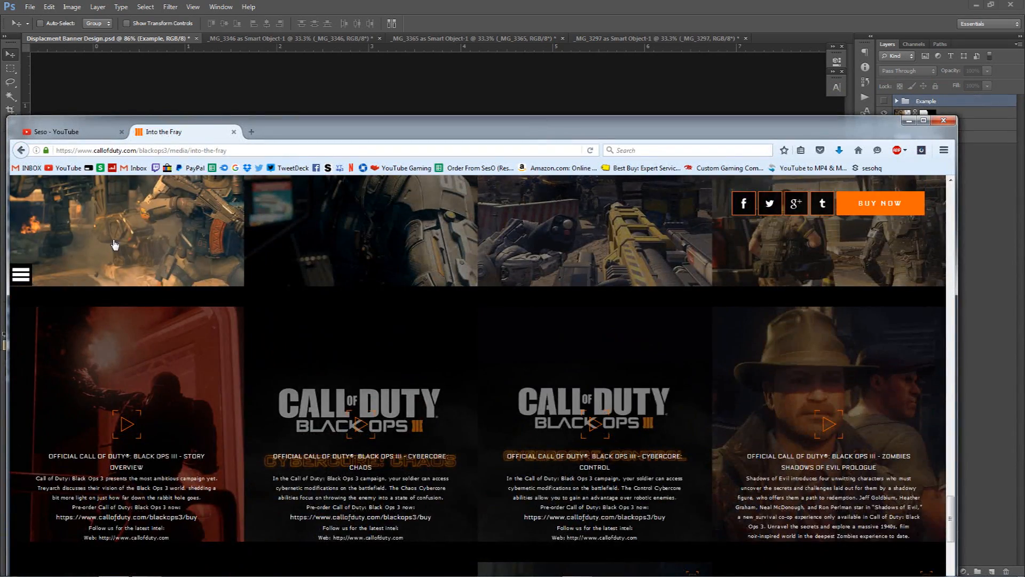
{"action": "scroll", "coordinate": [115, 244], "scroll_direction": "up", "scroll_amount": 14}
{"action": "scroll", "coordinate": [798, 380], "scroll_direction": "up", "scroll_amount": 4}
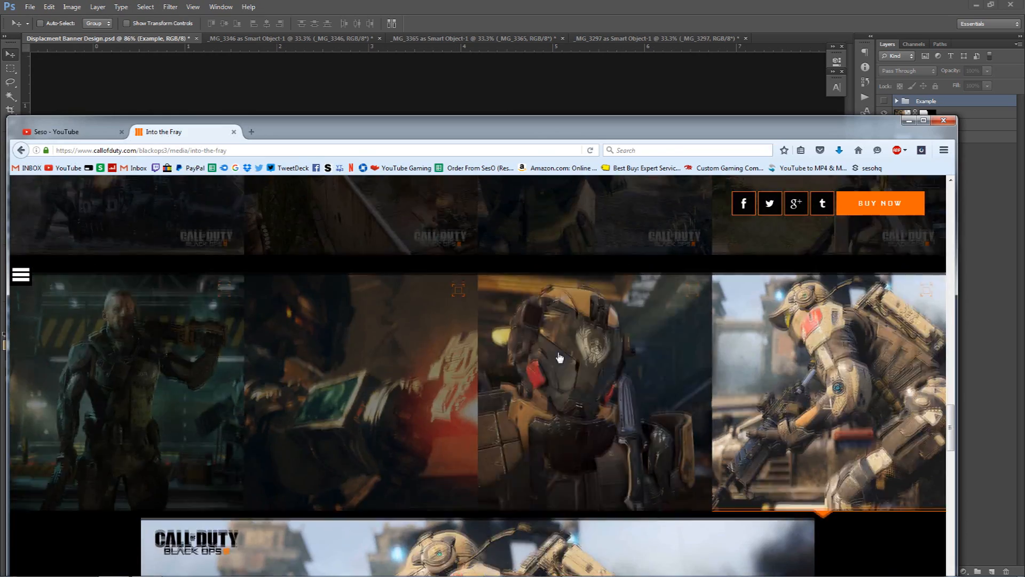
{"action": "left_click_drag", "start_coordinate": [589, 130], "coordinate": [747, 89]}
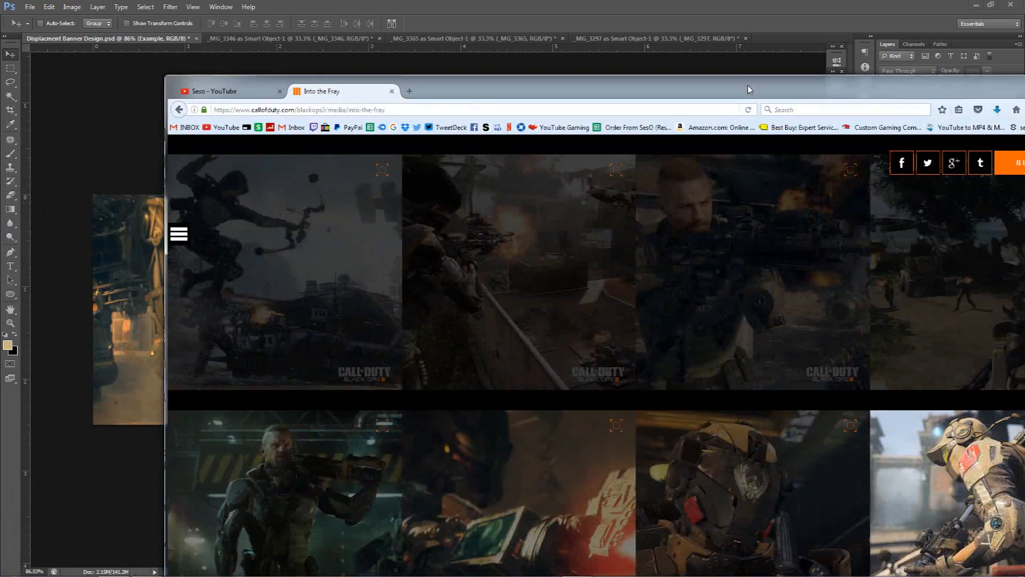
Open the Armoured Guard image and view it as a full background image, then move the browser aside
{"action": "left_click", "coordinate": [744, 436]}
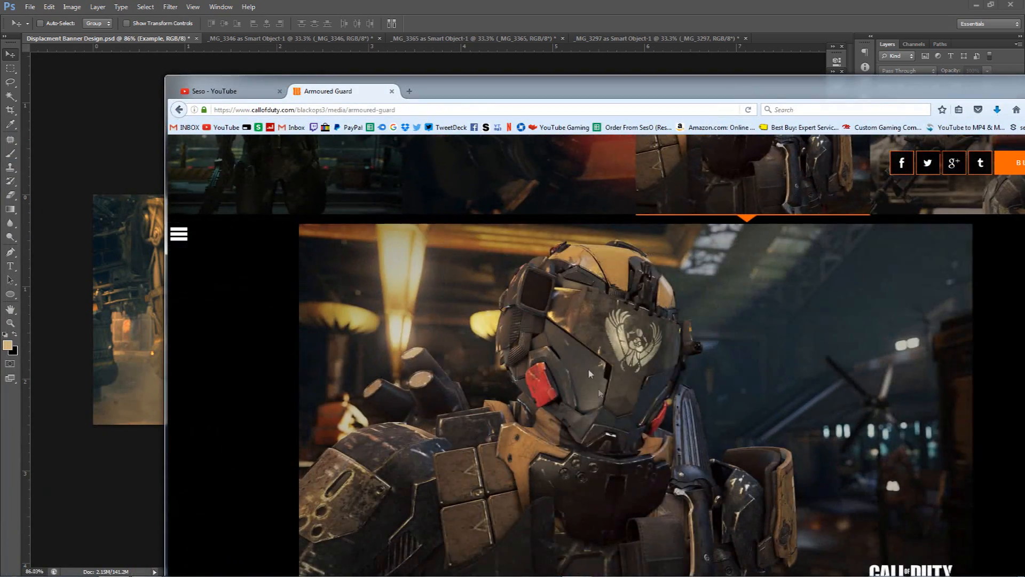
{"action": "right_click", "coordinate": [572, 335]}
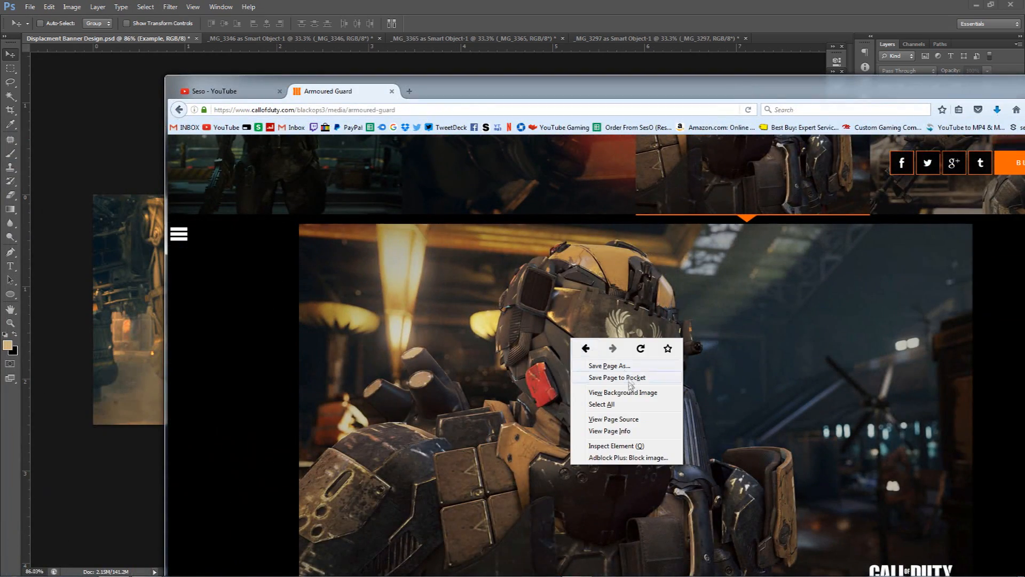
{"action": "left_click", "coordinate": [609, 400]}
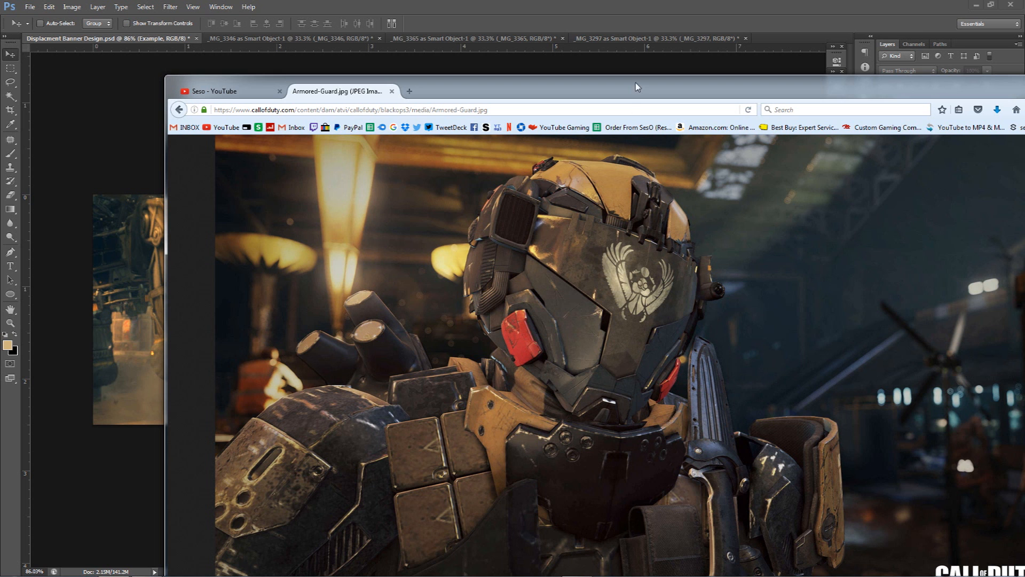
{"action": "left_click_drag", "start_coordinate": [635, 82], "coordinate": [1024, 149]}
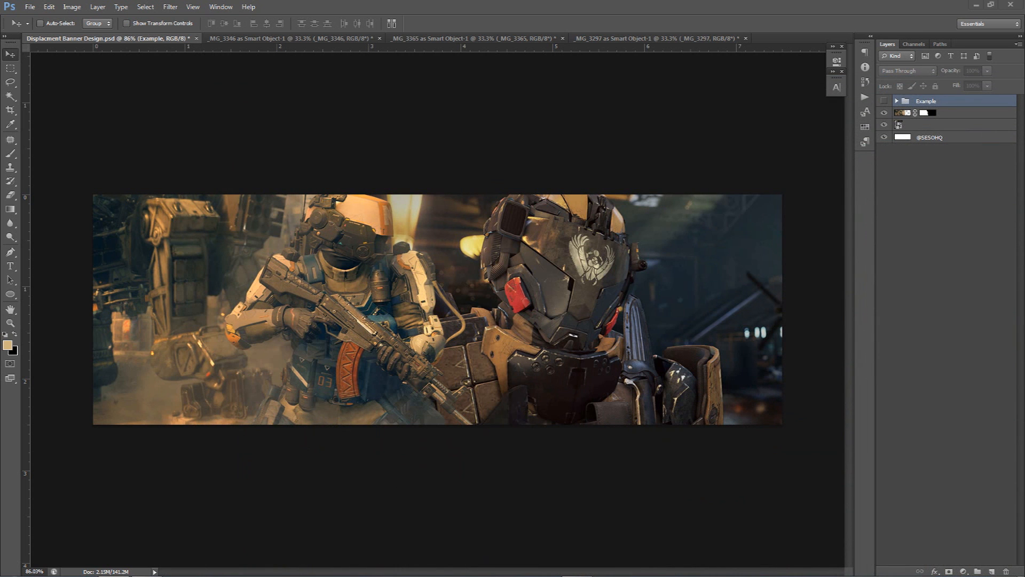
Switch to the _MG_3346 rock texture document and back to the banner document
{"action": "left_click", "coordinate": [562, 283]}
{"action": "left_click", "coordinate": [319, 38]}
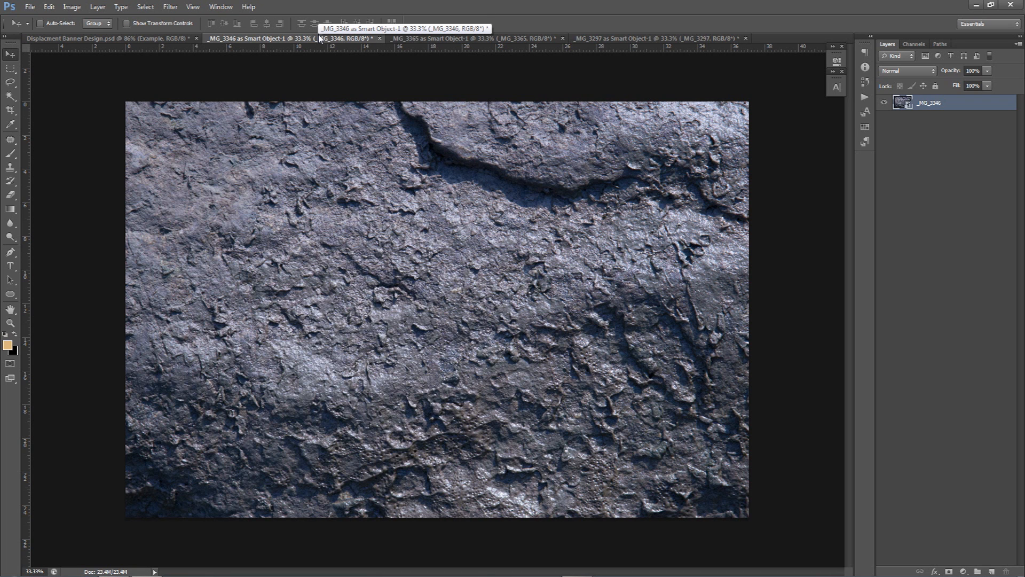
{"action": "left_click", "coordinate": [107, 37]}
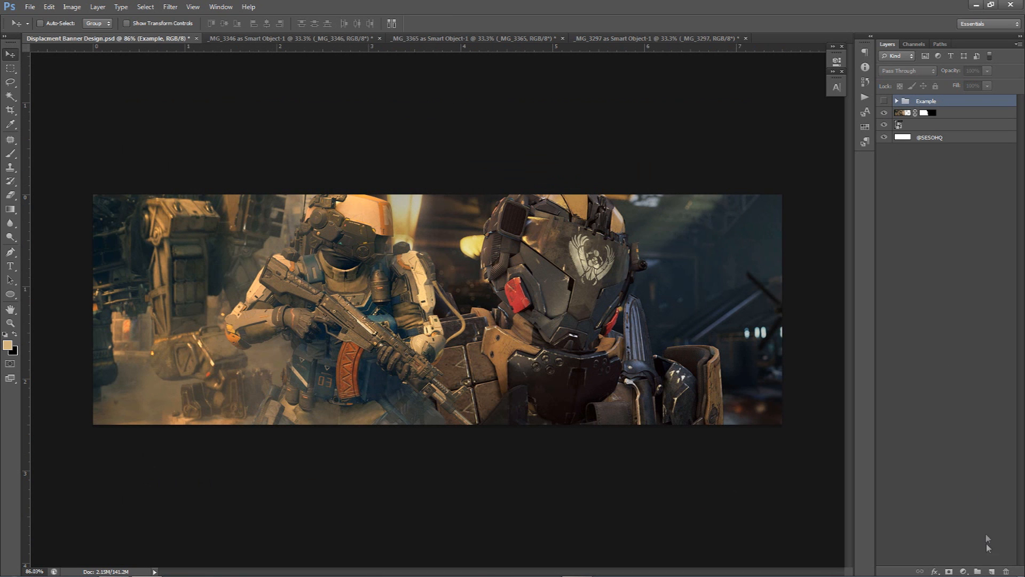
Add a new layer and fill it with the tan foreground colour
{"action": "left_click", "coordinate": [992, 570]}
{"action": "key", "text": "alt+BackSpace"}
Apply the Displace filter to the tan layer using displacement map 1, then delete the tan layer
{"action": "left_click", "coordinate": [170, 7]}
{"action": "mouse_move", "coordinate": [179, 124]}
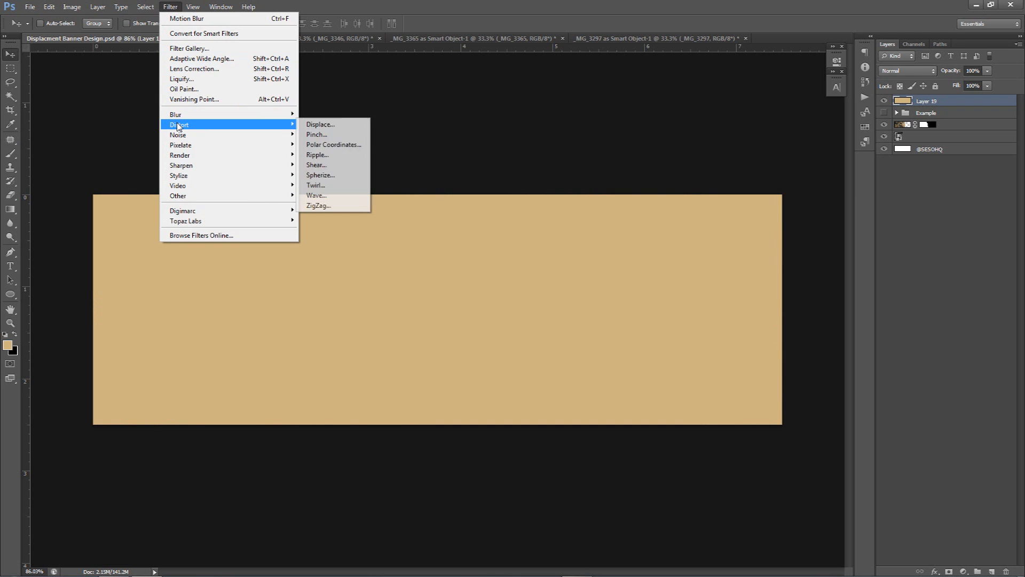
{"action": "left_click", "coordinate": [320, 125]}
{"action": "key", "text": "Tab"}
{"action": "left_click_drag", "start_coordinate": [506, 170], "coordinate": [444, 175]}
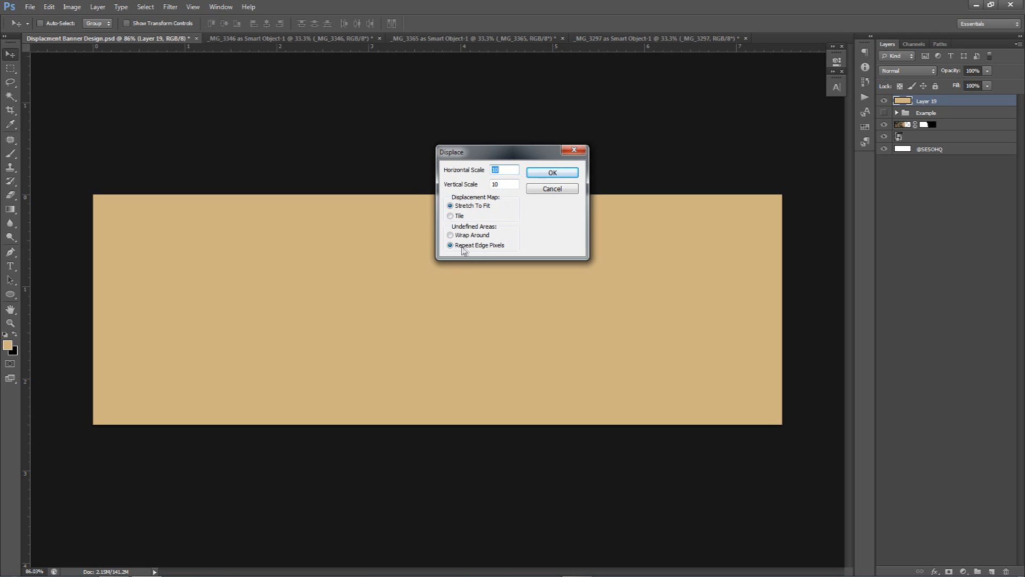
{"action": "left_click", "coordinate": [554, 173]}
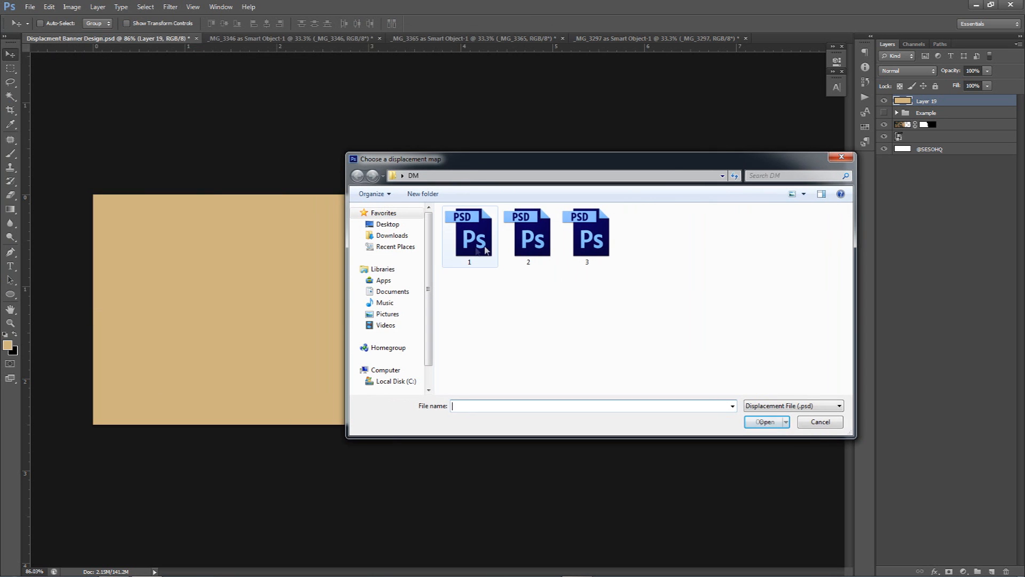
{"action": "left_click", "coordinate": [469, 235]}
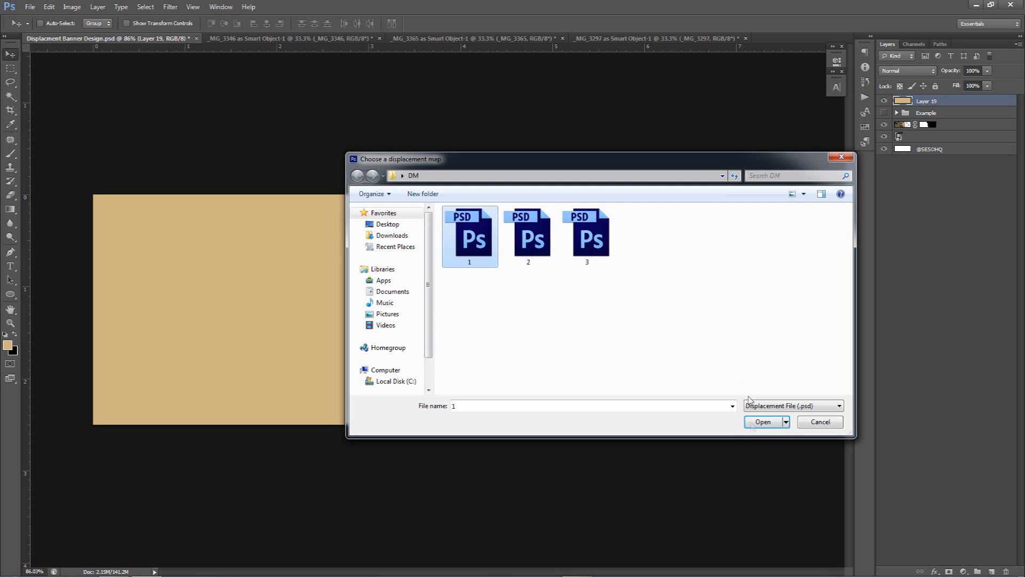
{"action": "left_click", "coordinate": [764, 421]}
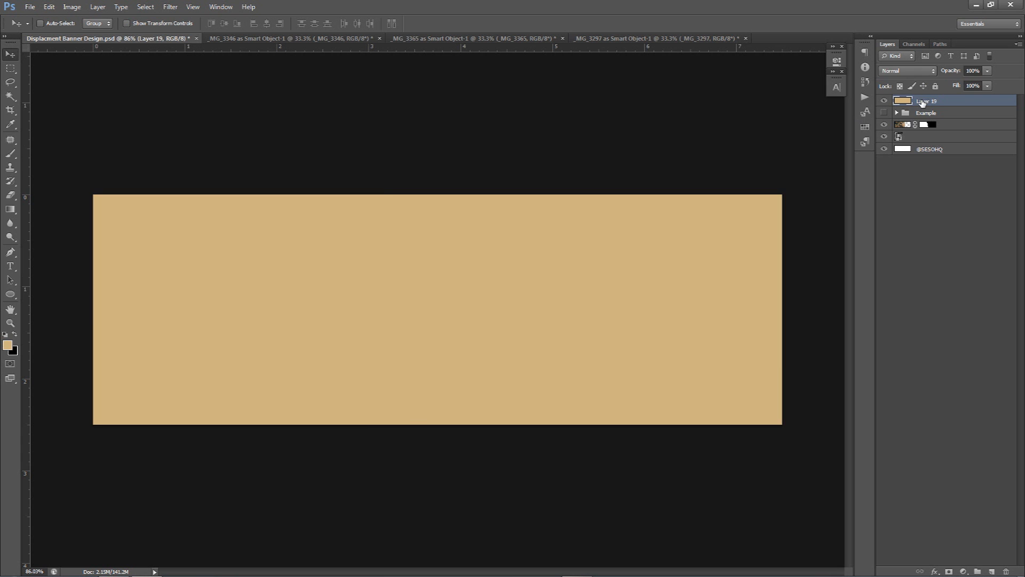
{"action": "key", "text": "Delete"}
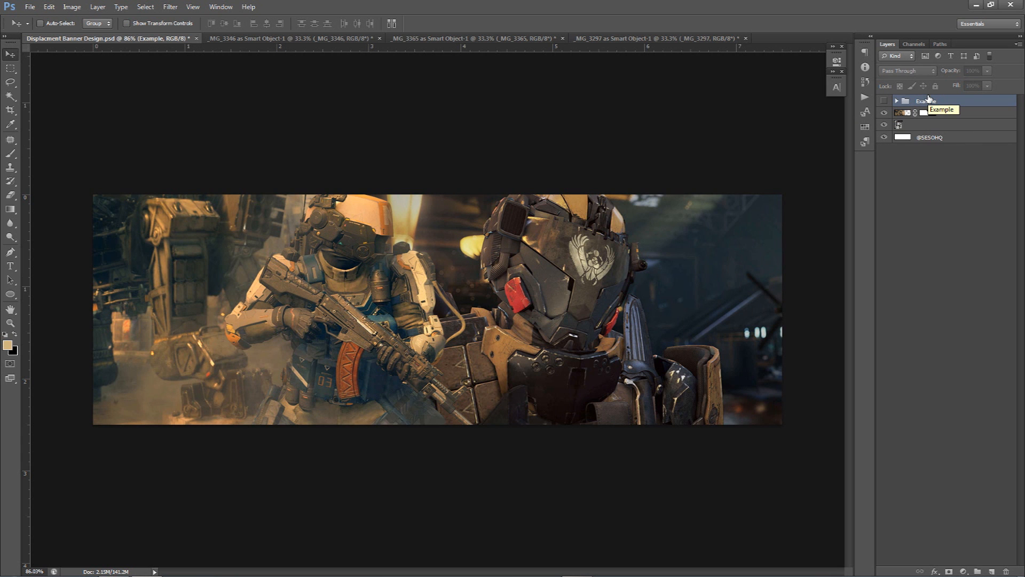
{"action": "left_click", "coordinate": [341, 38]}
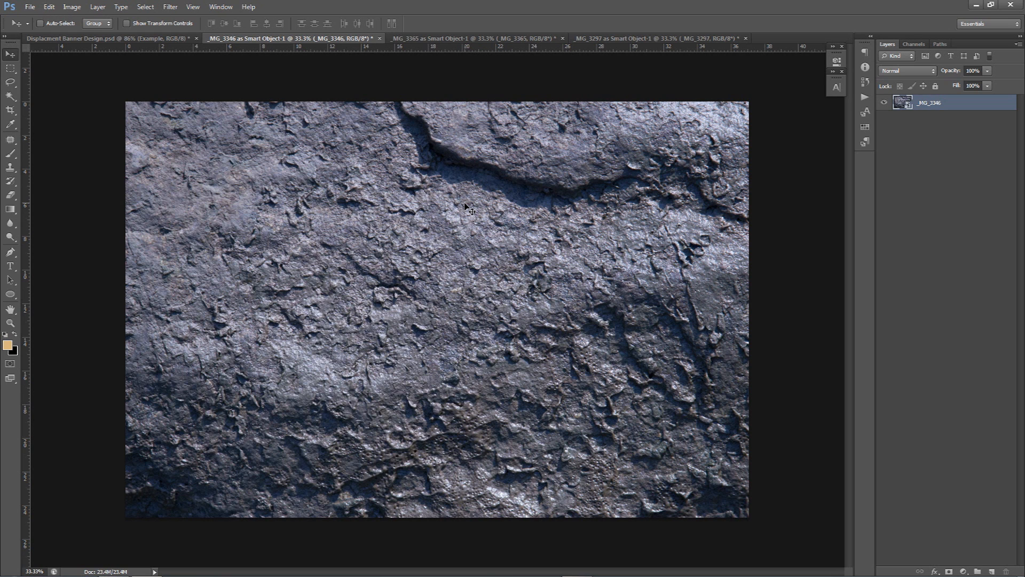
{"action": "left_click", "coordinate": [30, 7]}
{"action": "left_click", "coordinate": [59, 133]}
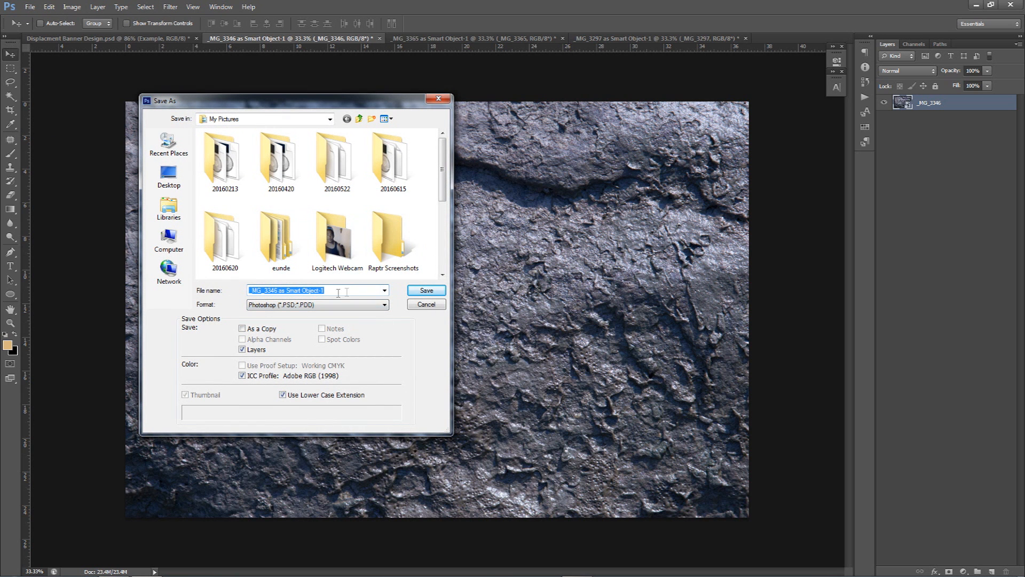
{"action": "left_click", "coordinate": [425, 305]}
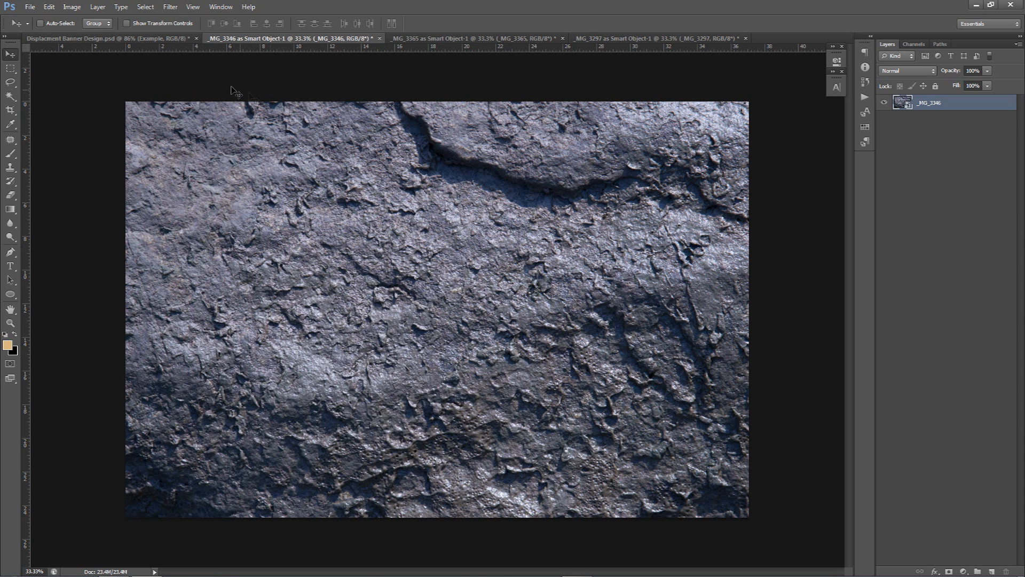
{"action": "left_click", "coordinate": [176, 39]}
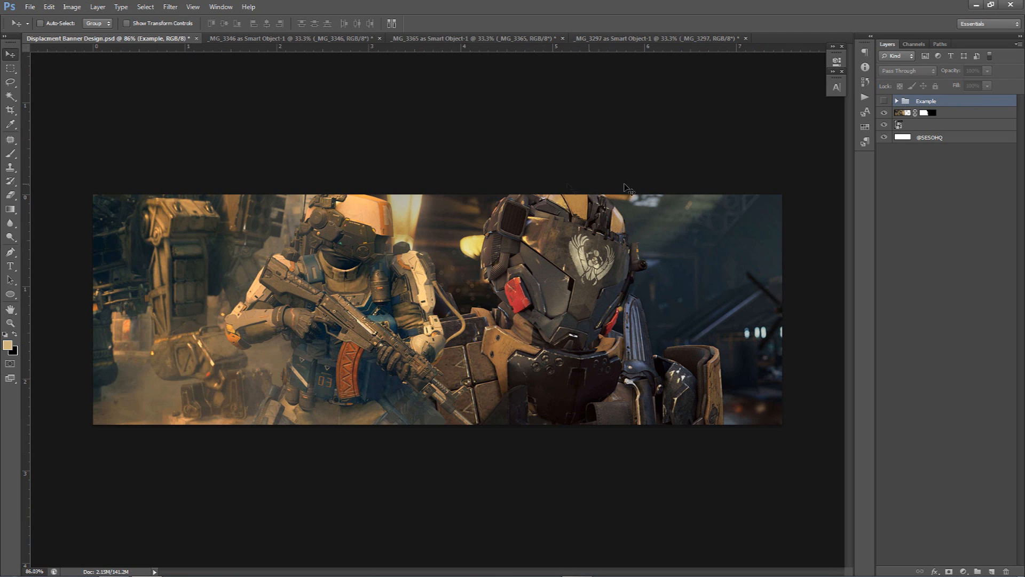
{"action": "key", "text": "alt+bracketleft"}
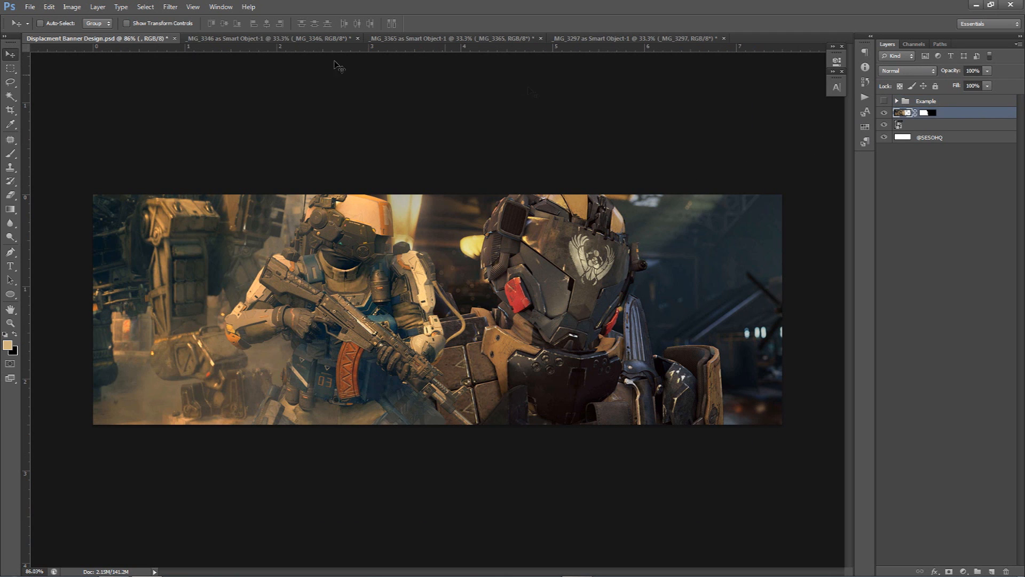
{"action": "left_click", "coordinate": [171, 7]}
{"action": "mouse_move", "coordinate": [199, 112]}
{"action": "left_click", "coordinate": [333, 125]}
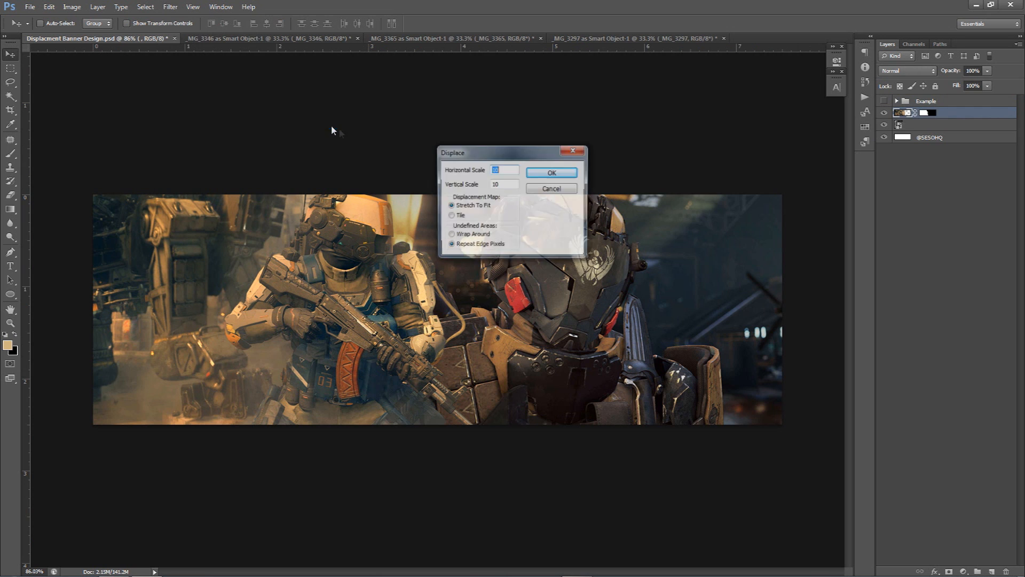
{"action": "left_click", "coordinate": [570, 172]}
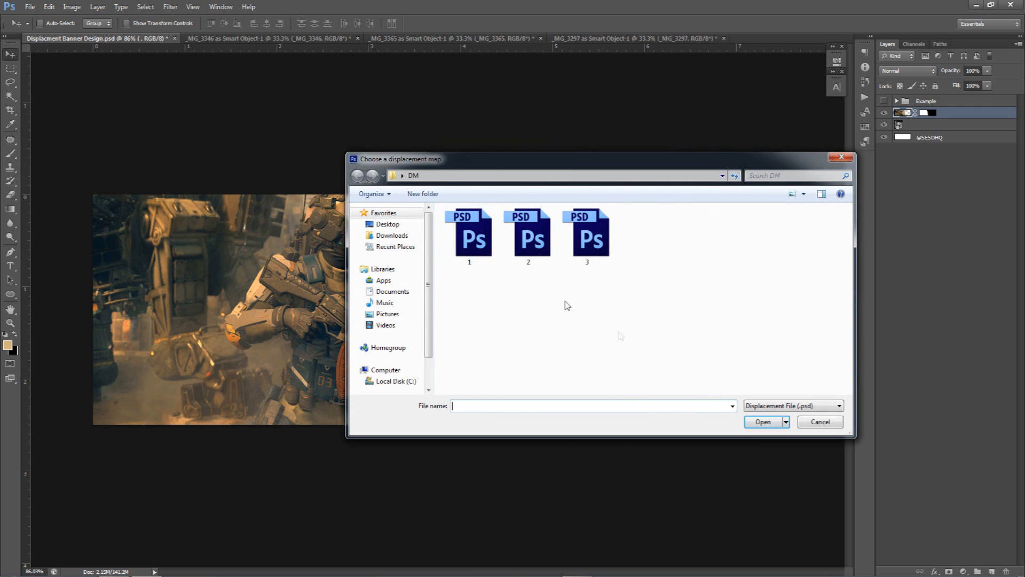
{"action": "left_click", "coordinate": [816, 422]}
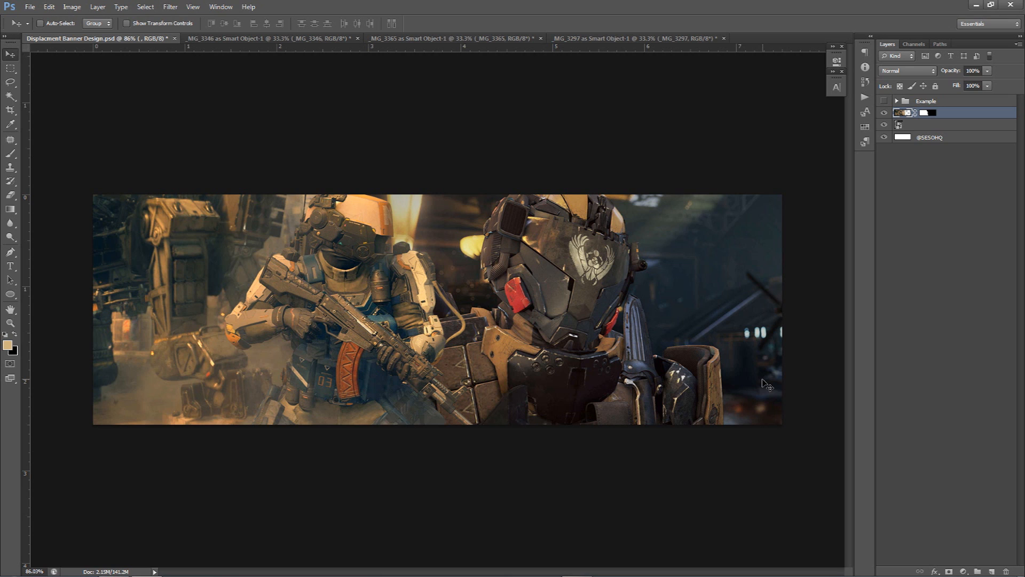
Browse the open texture documents and toggle the Example group to compare it with the banner
{"action": "left_click", "coordinate": [225, 38]}
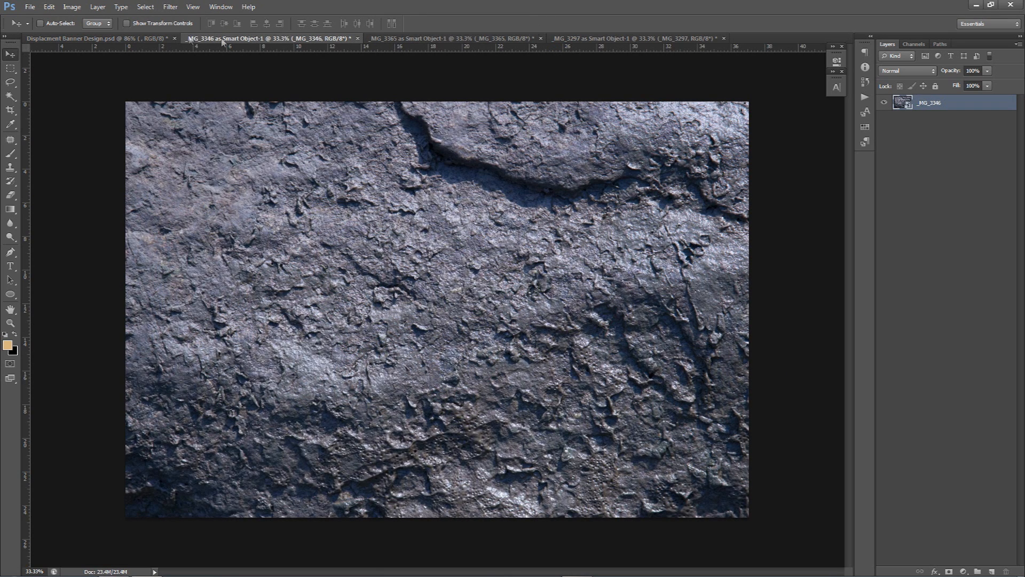
{"action": "left_click", "coordinate": [422, 40]}
{"action": "left_click", "coordinate": [230, 38]}
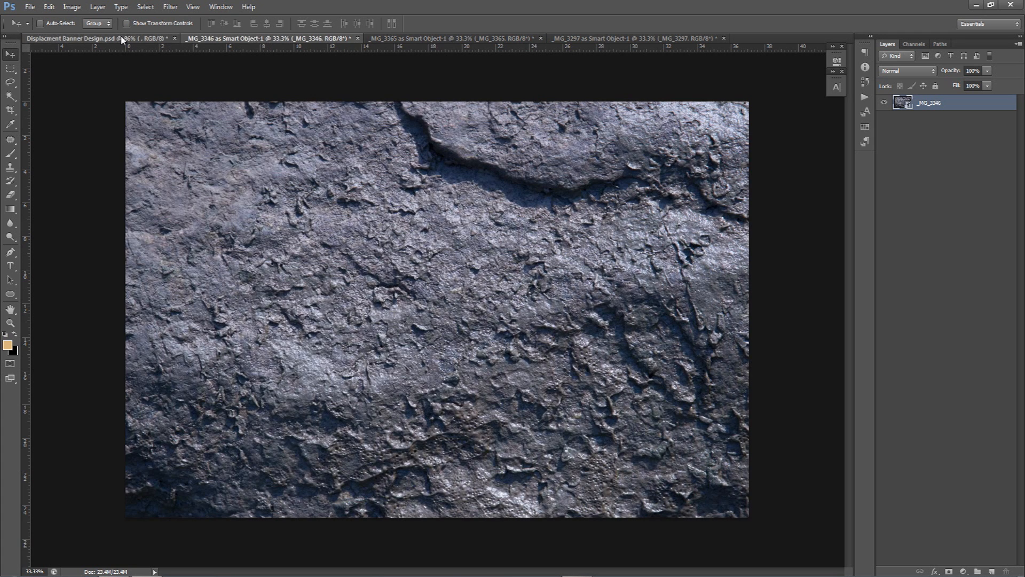
{"action": "left_click", "coordinate": [120, 39]}
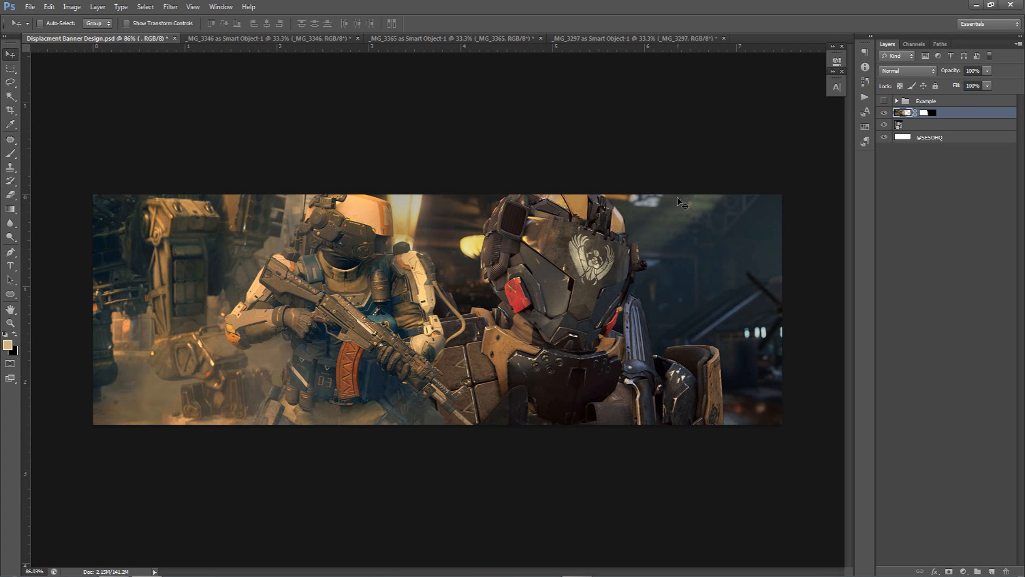
{"action": "left_click", "coordinate": [884, 101]}
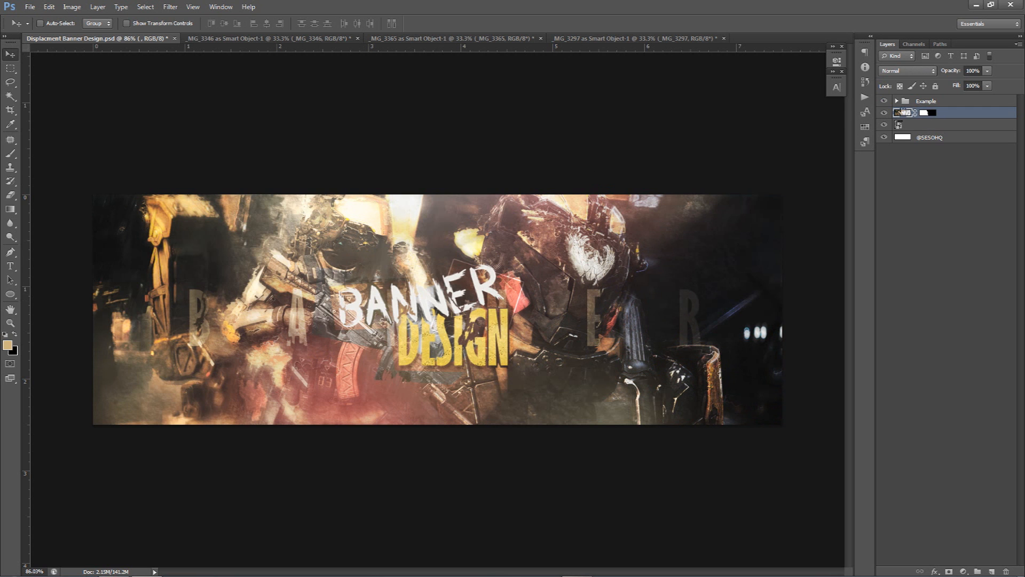
{"action": "right_click", "coordinate": [884, 110]}
{"action": "left_click", "coordinate": [907, 153]}
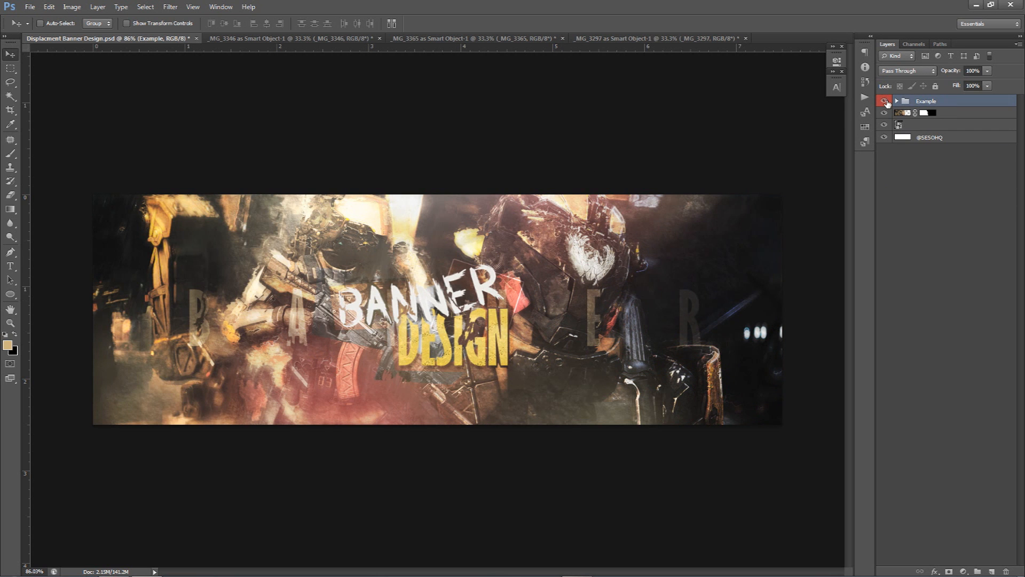
{"action": "left_click", "coordinate": [885, 101]}
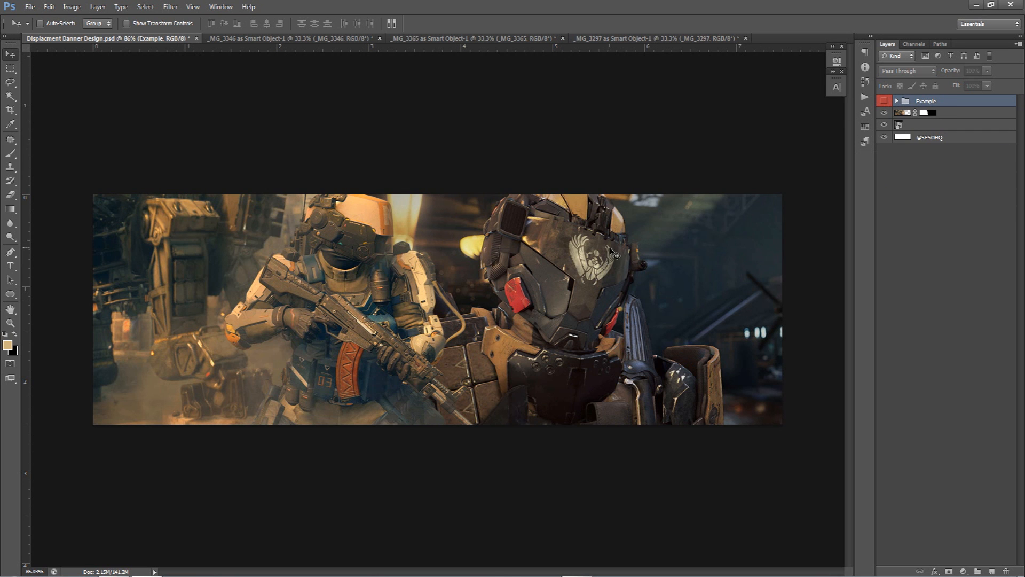
Select the soldier layer's mask, hide the layer below, and compare it with the Quad Tank image in the browser
{"action": "left_click", "coordinate": [925, 113]}
{"action": "left_click", "coordinate": [885, 124]}
{"action": "left_click", "coordinate": [884, 124]}
{"action": "left_click", "coordinate": [884, 125]}
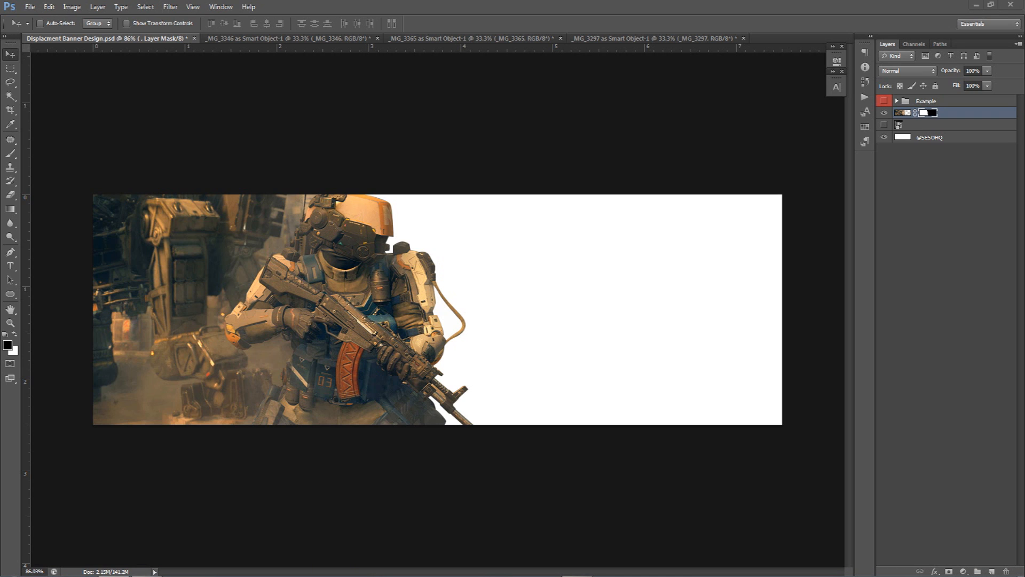
{"action": "left_click_drag", "start_coordinate": [1024, 10], "coordinate": [422, 111]}
{"action": "scroll", "coordinate": [525, 290], "scroll_direction": "up", "scroll_amount": 4}
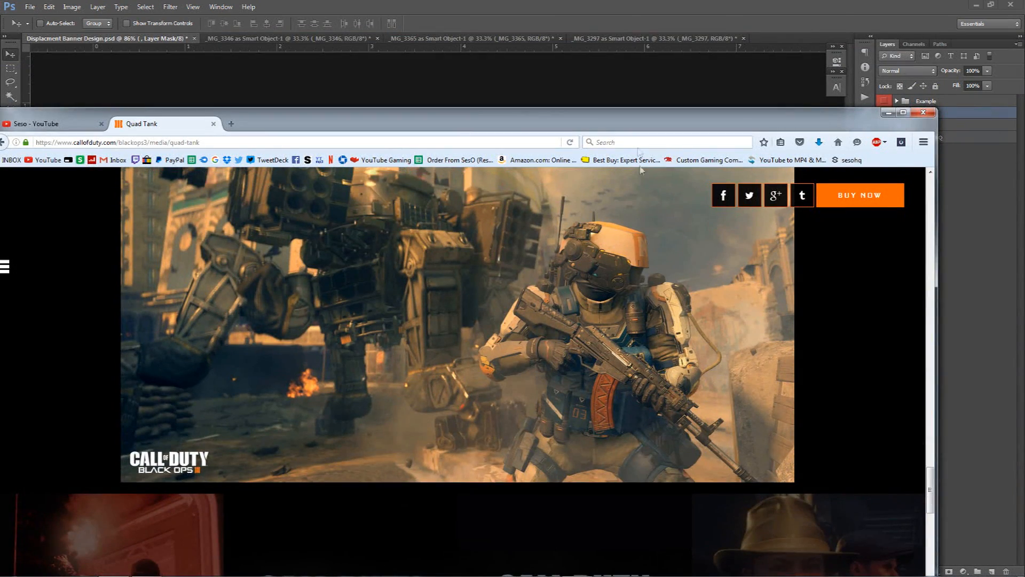
{"action": "left_click_drag", "start_coordinate": [630, 133], "coordinate": [1024, 10]}
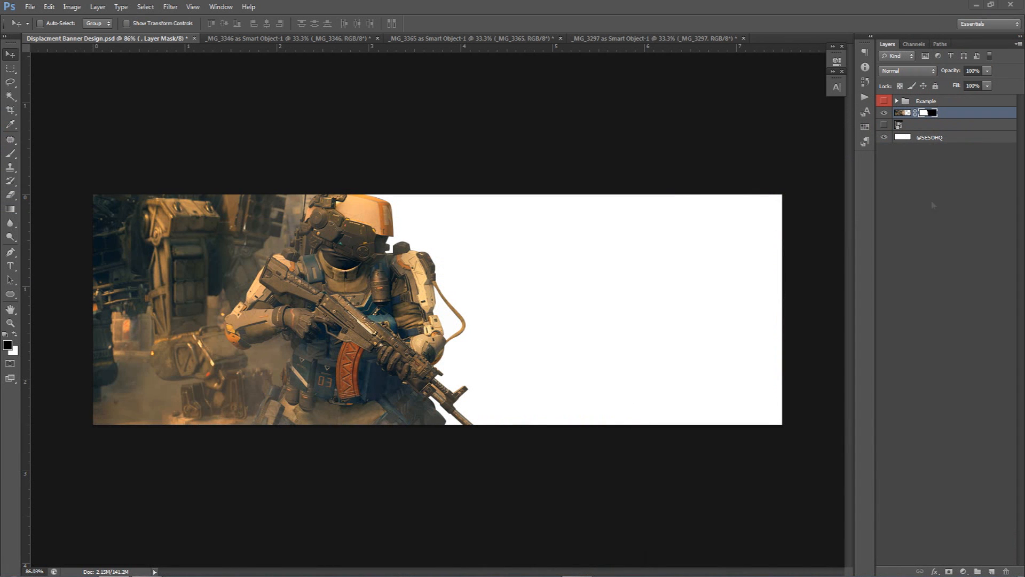
Select the Armoured Guard image layer and move it left so the guard fills the banner's left side
{"action": "left_click", "coordinate": [884, 112]}
{"action": "left_click", "coordinate": [884, 125]}
{"action": "left_click", "coordinate": [901, 125]}
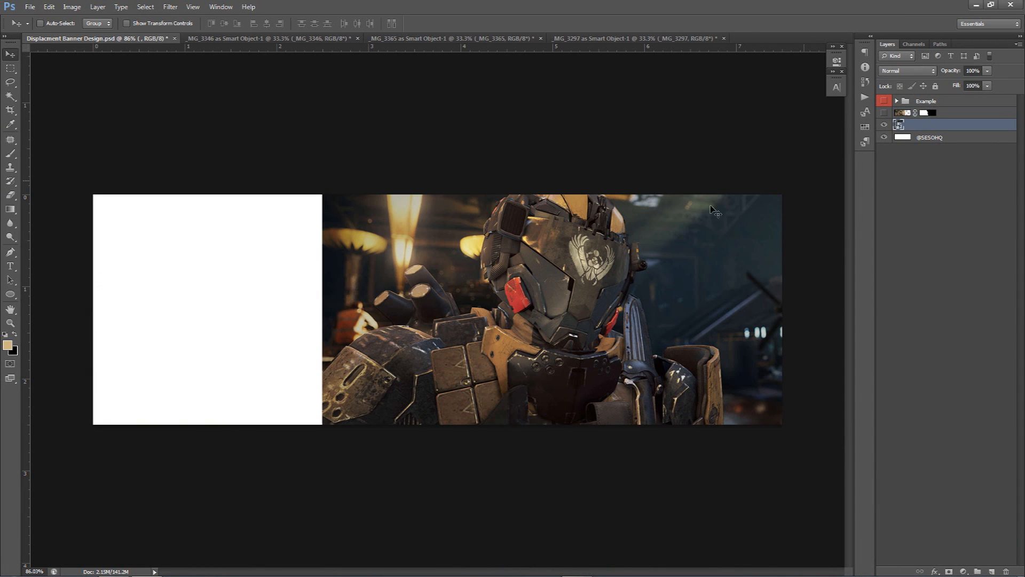
{"action": "left_click_drag", "start_coordinate": [590, 329], "coordinate": [353, 329]}
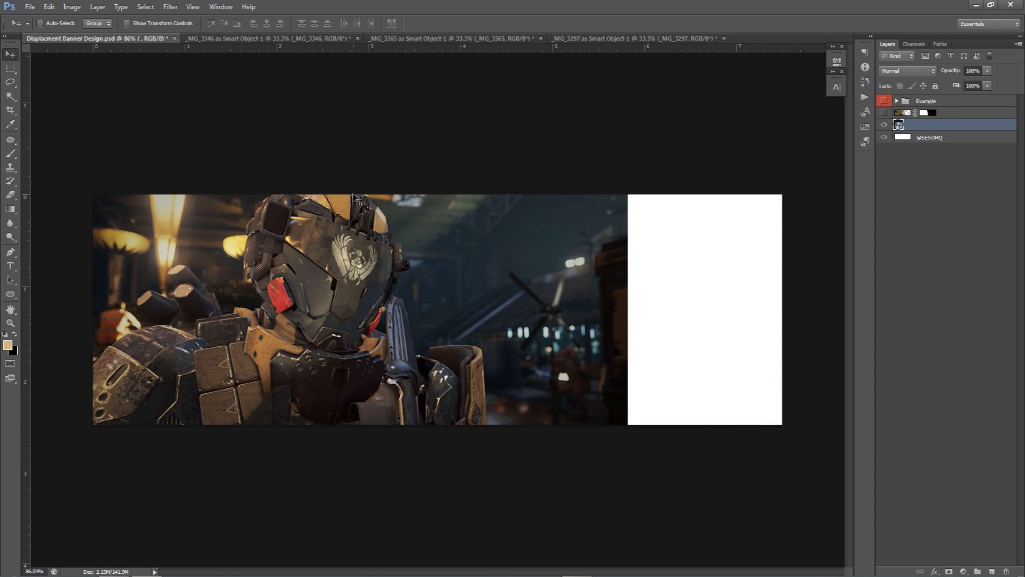
Draw a closed Pen path along the guard's right edge, enclosing the background to its right
{"action": "left_click", "coordinate": [885, 125]}
{"action": "left_click", "coordinate": [884, 113]}
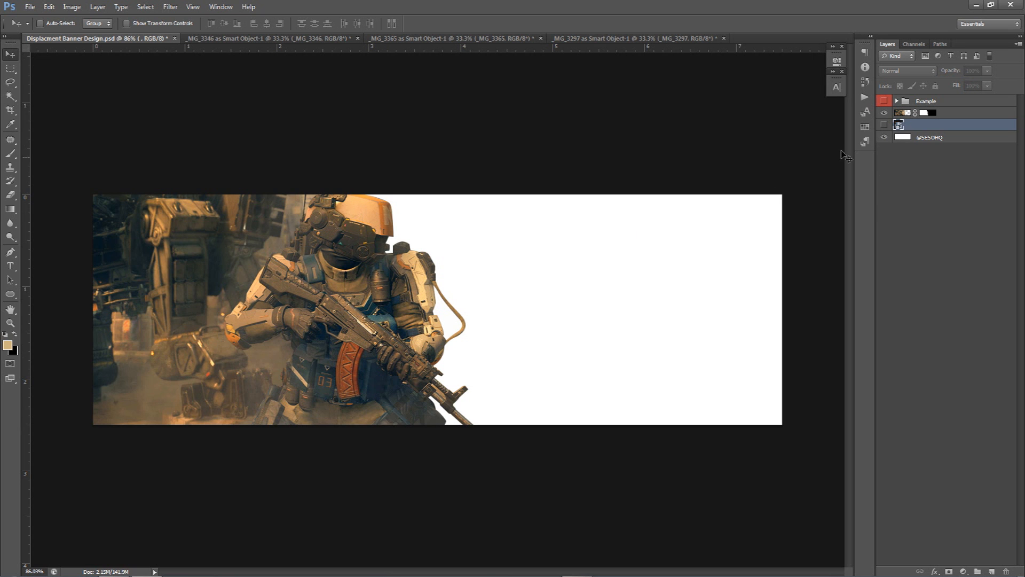
{"action": "left_click", "coordinate": [885, 124]}
{"action": "left_click", "coordinate": [884, 113]}
{"action": "key", "text": "p"}
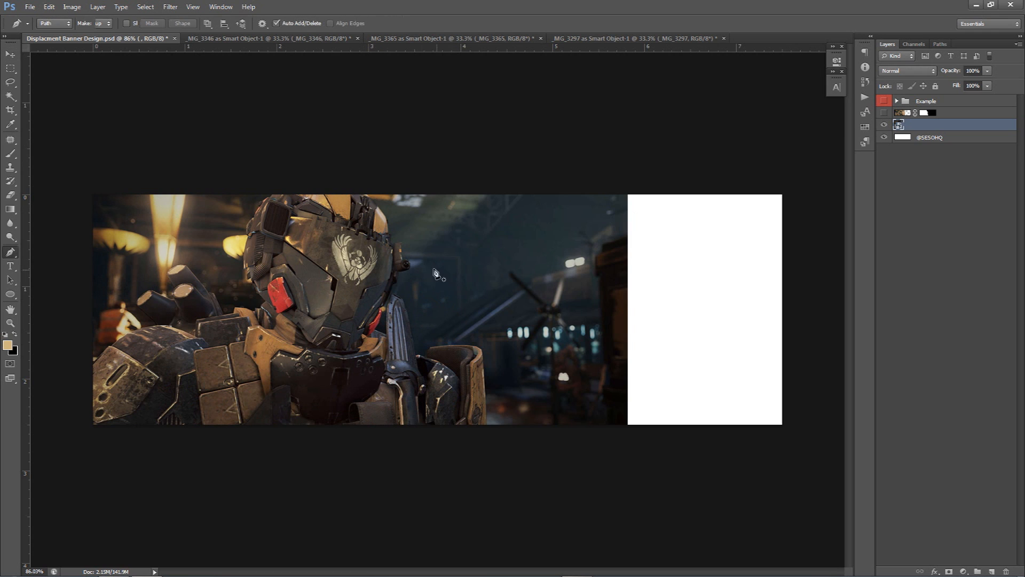
{"action": "left_click", "coordinate": [396, 236]}
{"action": "left_click", "coordinate": [395, 248]}
{"action": "left_click", "coordinate": [406, 250]}
{"action": "left_click", "coordinate": [400, 273]}
{"action": "left_click", "coordinate": [395, 288]}
{"action": "left_click", "coordinate": [399, 307]}
{"action": "left_click", "coordinate": [413, 340]}
{"action": "left_click_drag", "start_coordinate": [418, 355], "coordinate": [421, 360]}
{"action": "left_click", "coordinate": [433, 350]}
{"action": "left_click", "coordinate": [455, 346]}
{"action": "left_click", "coordinate": [474, 343]}
{"action": "left_click", "coordinate": [482, 349]}
{"action": "left_click", "coordinate": [487, 387]}
{"action": "left_click", "coordinate": [489, 403]}
{"action": "left_click", "coordinate": [484, 438]}
{"action": "left_click_drag", "start_coordinate": [594, 452], "coordinate": [662, 443]}
{"action": "left_click_drag", "start_coordinate": [473, 130], "coordinate": [424, 142]}
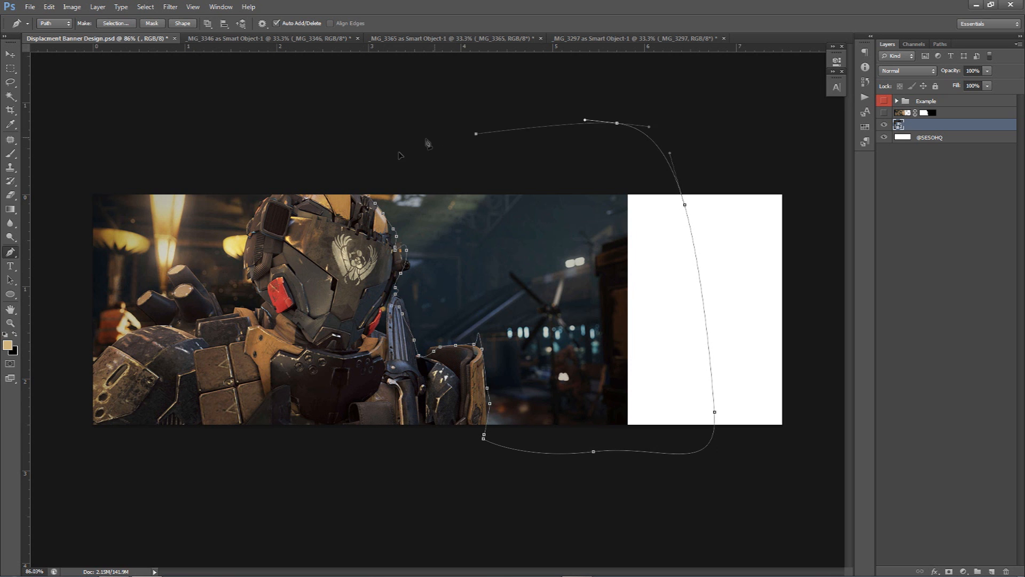
{"action": "left_click", "coordinate": [369, 197]}
Make a selection from the path, rasterize the guard layer and delete the selected background
{"action": "right_click", "coordinate": [508, 239]}
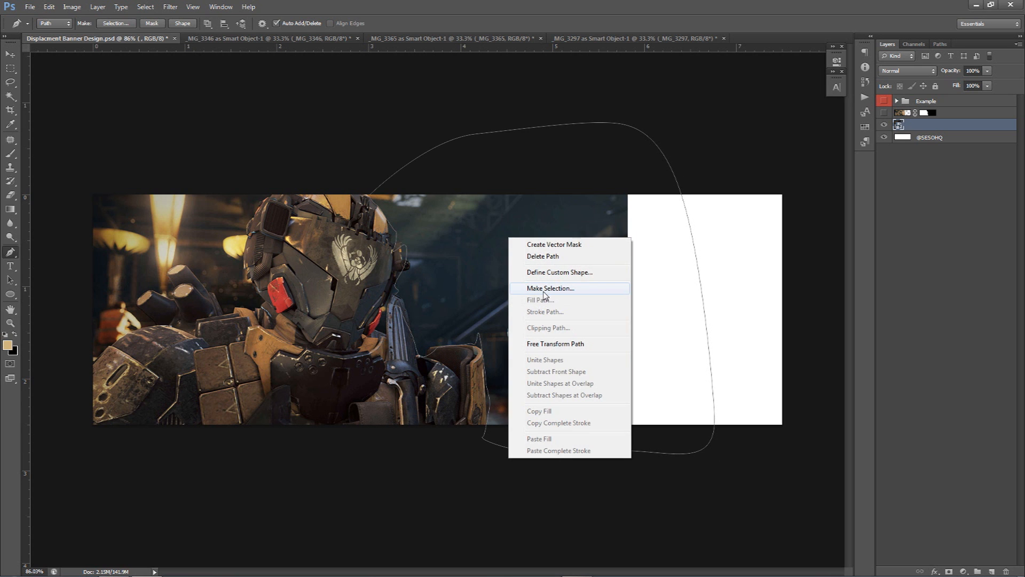
{"action": "left_click", "coordinate": [544, 290]}
{"action": "left_click", "coordinate": [574, 168]}
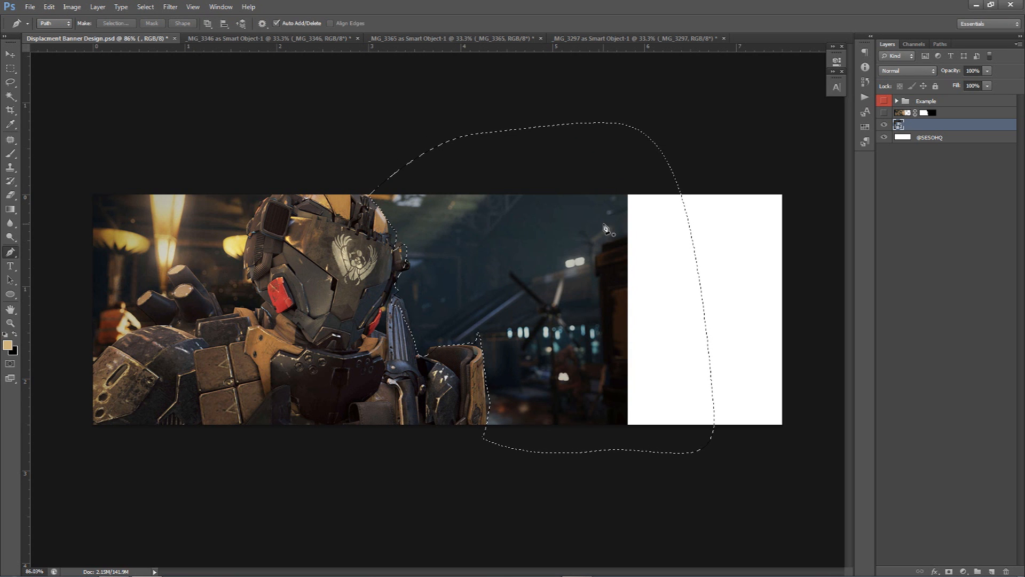
{"action": "key", "text": "Delete"}
{"action": "key", "text": "Return"}
{"action": "right_click", "coordinate": [902, 125]}
{"action": "left_click", "coordinate": [934, 236]}
{"action": "key", "text": "Delete"}
{"action": "key", "text": "ctrl+d"}
{"action": "key", "text": "v"}
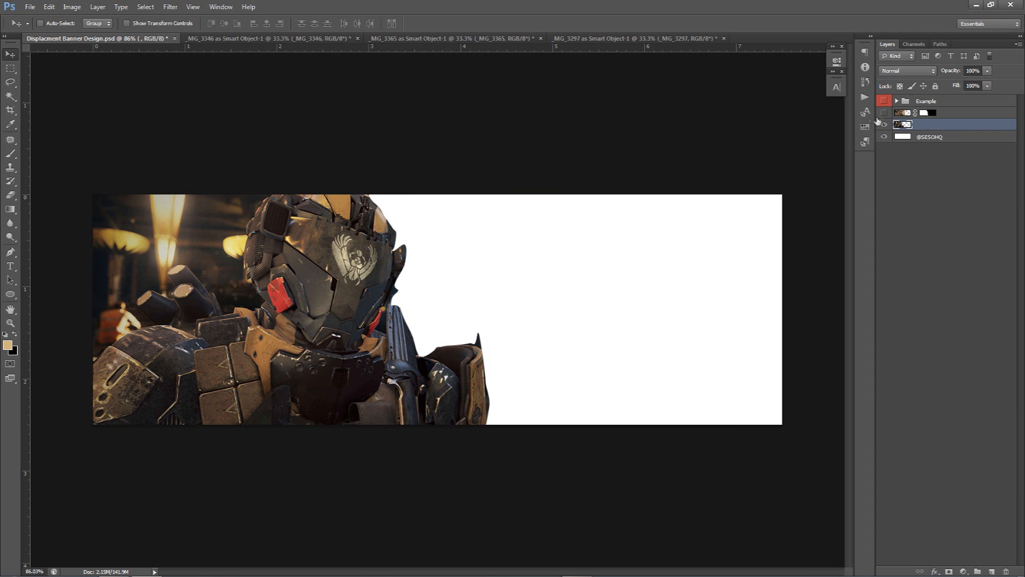
Step back through the last six actions and delete the pen path
{"action": "key", "text": "ctrl+alt+z"}
{"action": "key", "text": "ctrl+alt+z"}
{"action": "key", "text": "ctrl+alt+z"}
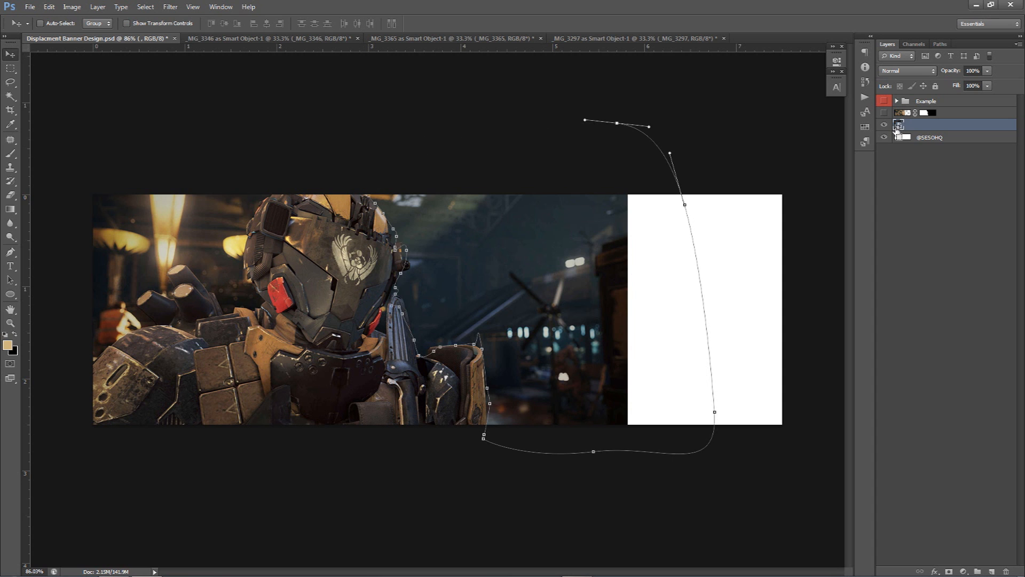
{"action": "key", "text": "ctrl+alt+z"}
{"action": "key", "text": "ctrl+alt+z"}
{"action": "key", "text": "ctrl+alt+z"}
{"action": "key", "text": "ctrl+alt+z"}
{"action": "key", "text": "ctrl+alt+z"}
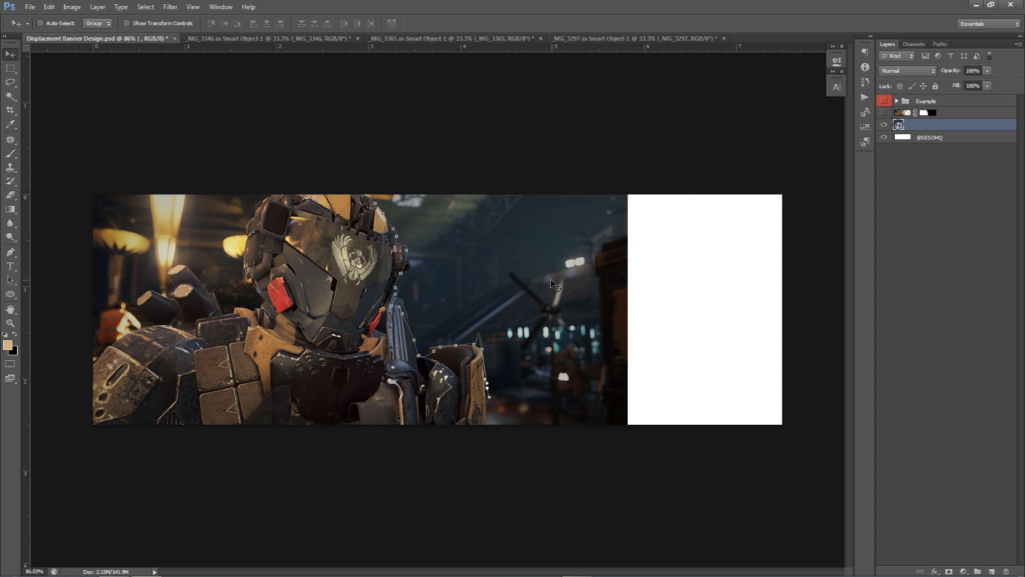
{"action": "key", "text": "p"}
{"action": "right_click", "coordinate": [553, 283]}
{"action": "left_click", "coordinate": [632, 296]}
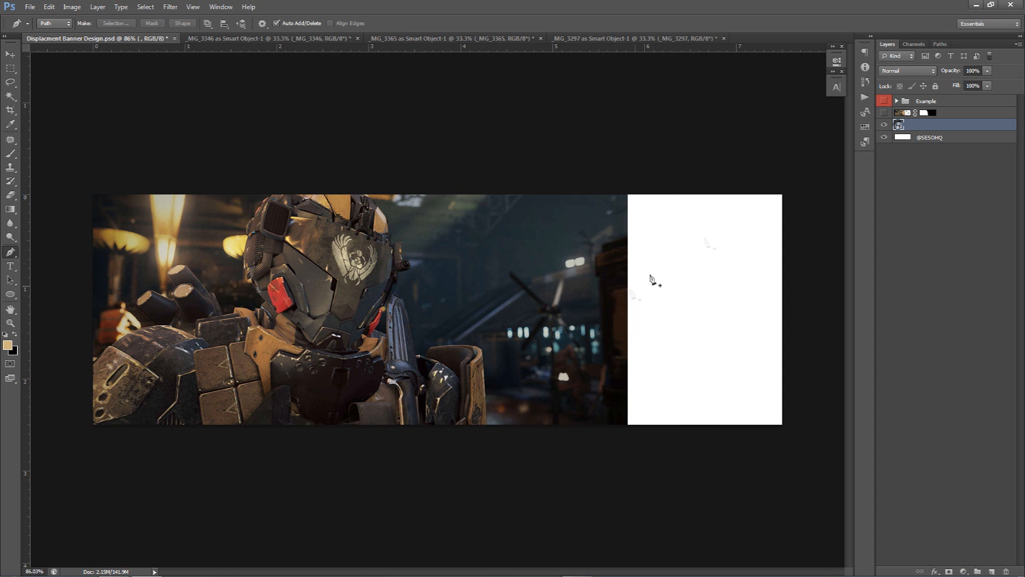
Show the Quad Tank soldier layer and hide the Armoured Guard layer
{"action": "left_click", "coordinate": [884, 124]}
{"action": "left_click", "coordinate": [884, 113]}
{"action": "left_click", "coordinate": [884, 124]}
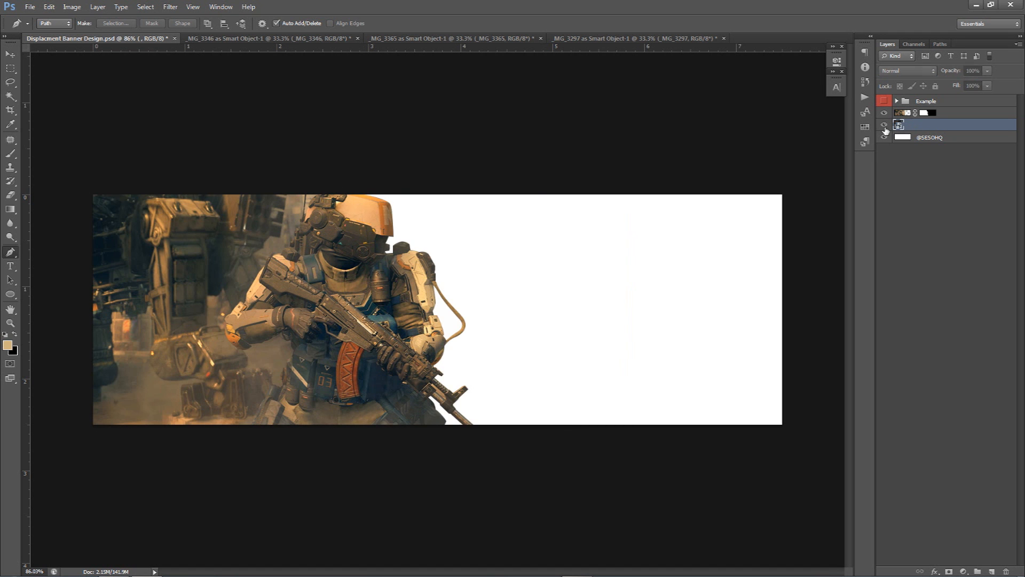
Move the Quad Tank soldier image to the right so it sits beside the cut-out guard
{"action": "key", "text": "v"}
{"action": "left_click_drag", "start_coordinate": [410, 267], "coordinate": [642, 267]}
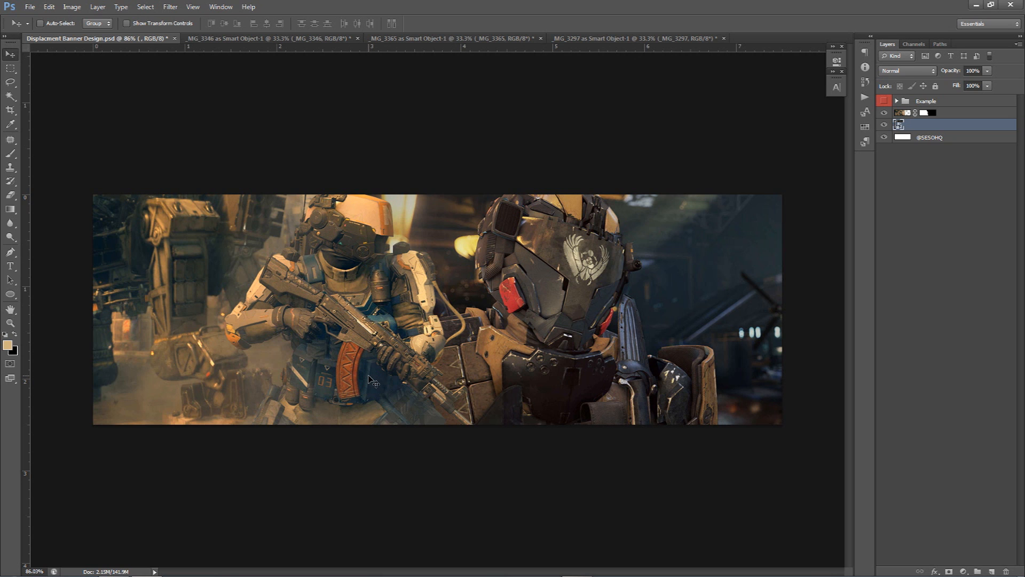
{"action": "left_click_drag", "start_coordinate": [474, 389], "coordinate": [469, 389]}
Compare the composition with the Example group by toggling its visibility
{"action": "left_click", "coordinate": [884, 102]}
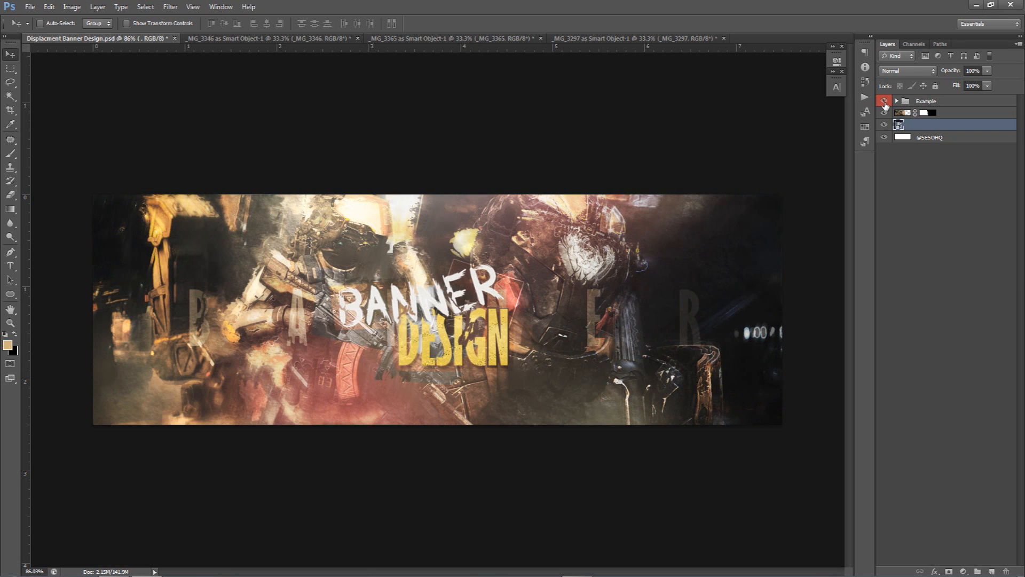
{"action": "left_click", "coordinate": [884, 102]}
{"action": "left_click", "coordinate": [885, 102]}
{"action": "left_click", "coordinate": [884, 102]}
{"action": "left_click", "coordinate": [884, 102]}
{"action": "left_click", "coordinate": [884, 102]}
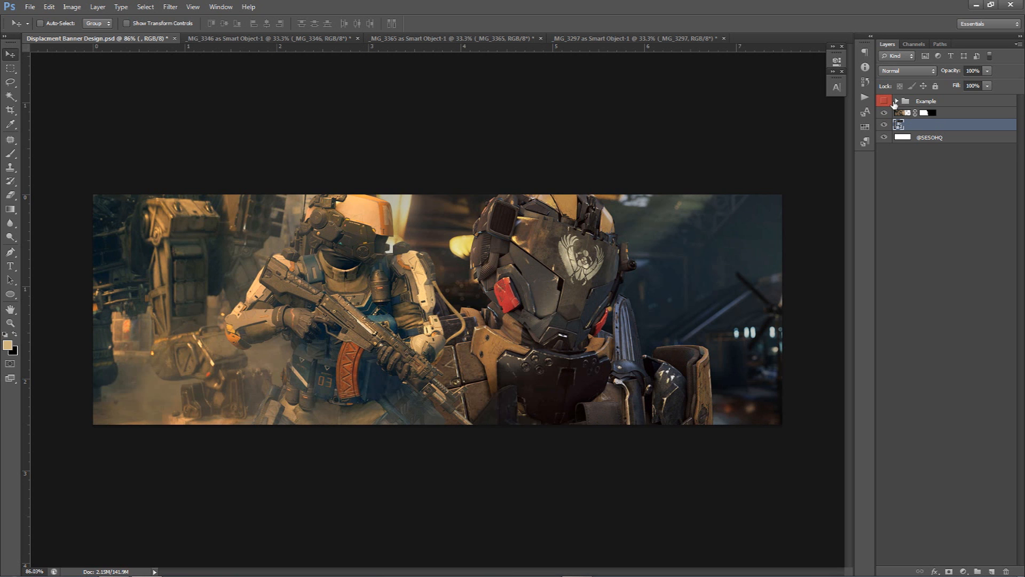
{"action": "left_click", "coordinate": [944, 115], "text": "shift"}
{"action": "left_click", "coordinate": [884, 101]}
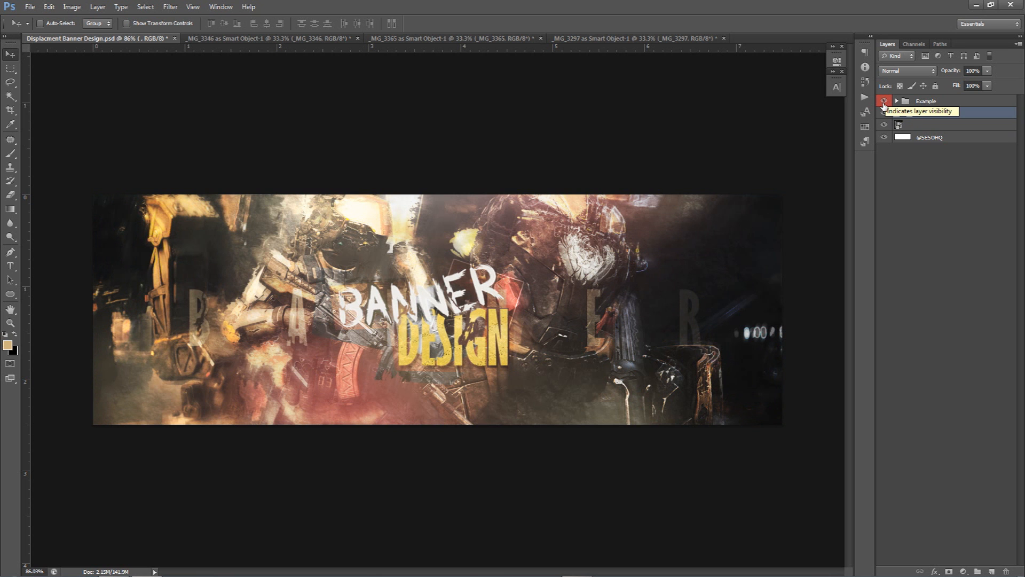
{"action": "left_click", "coordinate": [884, 101]}
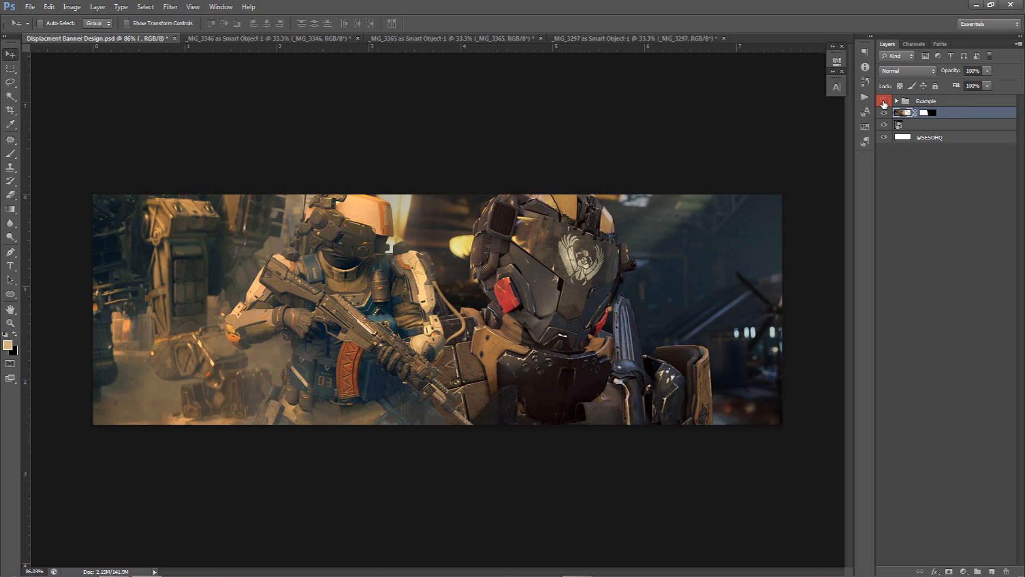
Group the two soldier layers and name the group Orignals
{"action": "left_click", "coordinate": [942, 127], "text": "shift"}
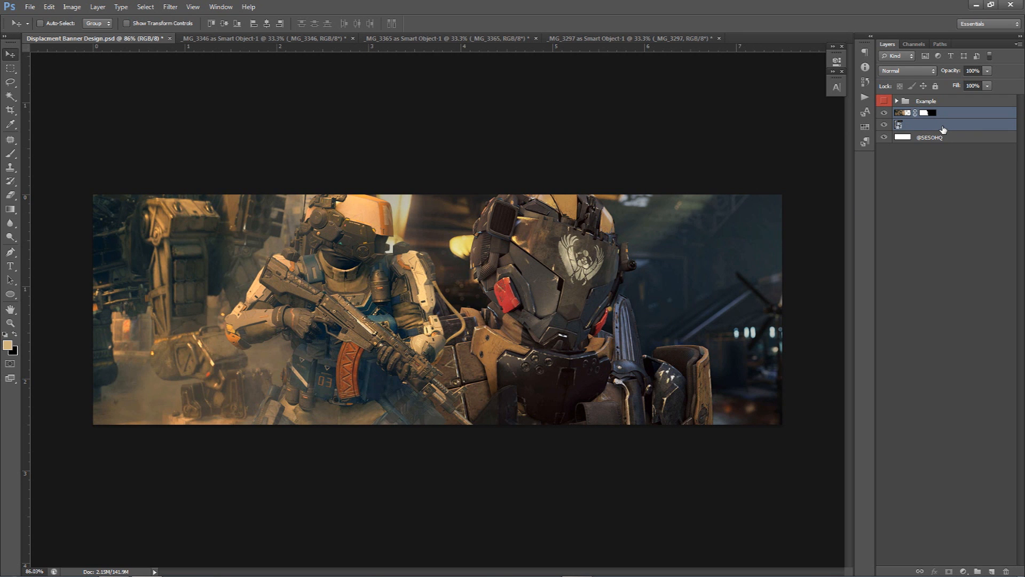
{"action": "key", "text": "ctrl+g"}
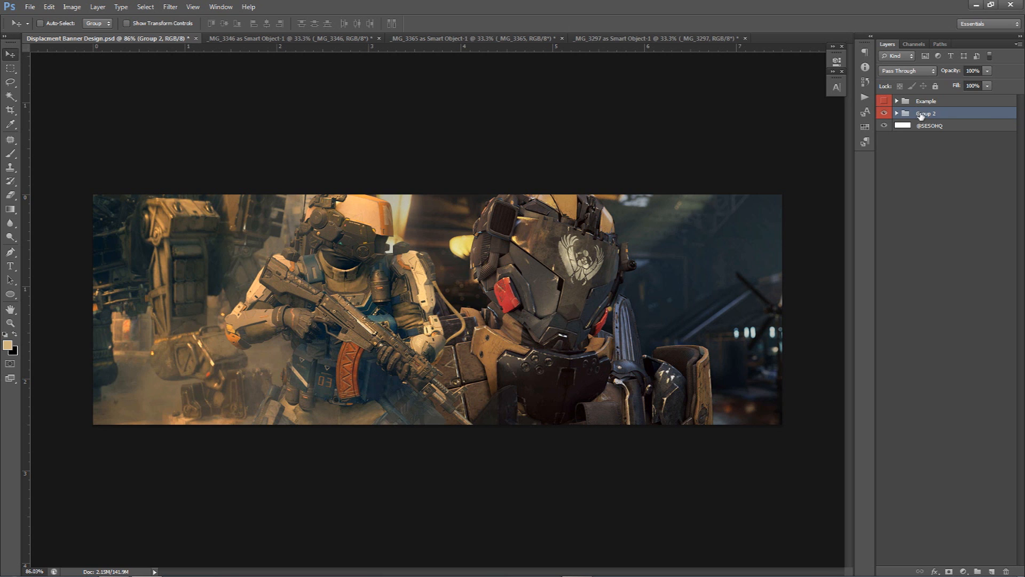
{"action": "double_click", "coordinate": [921, 113]}
{"action": "type", "text": "Orignals"}
{"action": "key", "text": "Return"}
Give the Orignals group a green colour label
{"action": "right_click", "coordinate": [914, 113]}
{"action": "left_click", "coordinate": [914, 196]}
{"action": "double_click", "coordinate": [895, 114]}
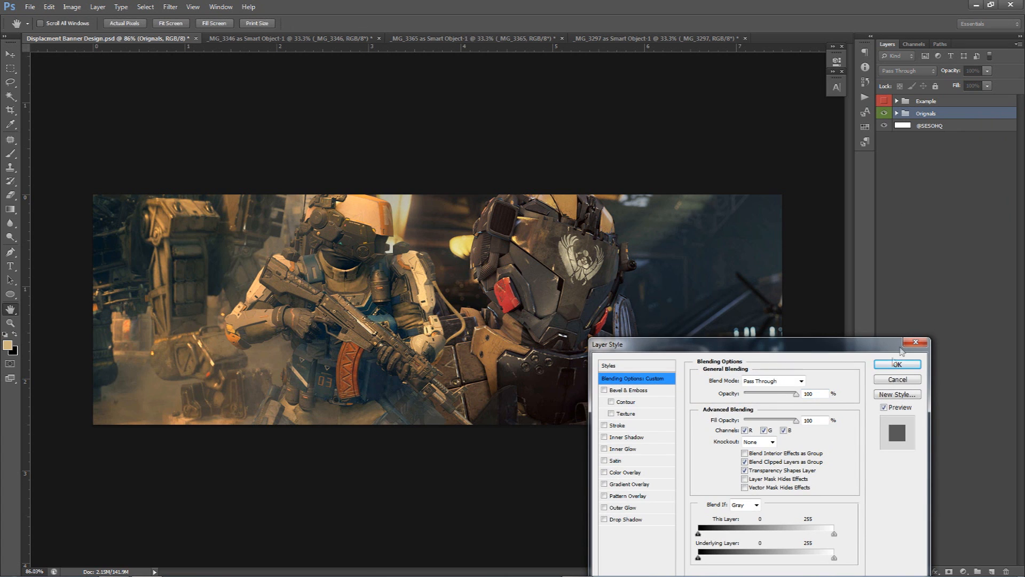
{"action": "left_click", "coordinate": [899, 378]}
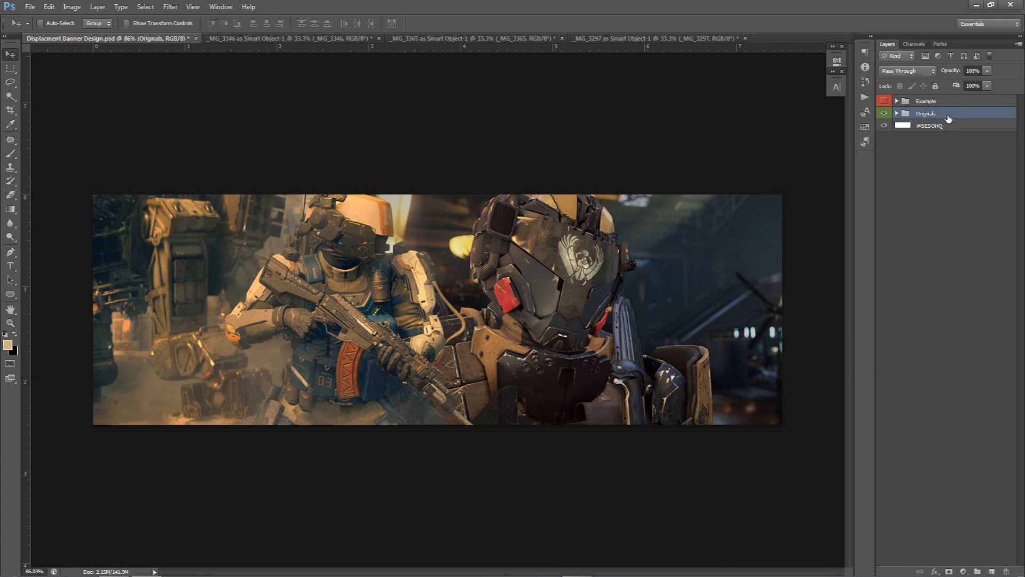
Duplicate the Orignals group and merge the copy into a single layer
{"action": "key", "text": "ctrl+j"}
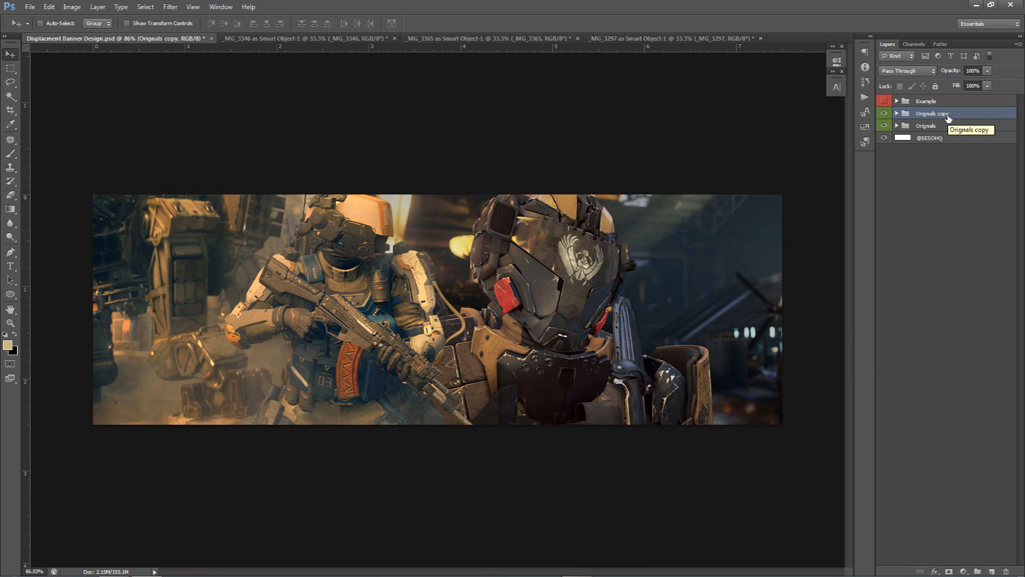
{"action": "key", "text": "ctrl+e"}
{"action": "left_click_drag", "start_coordinate": [592, 243], "coordinate": [572, 312]}
{"action": "key", "text": "ctrl+z"}
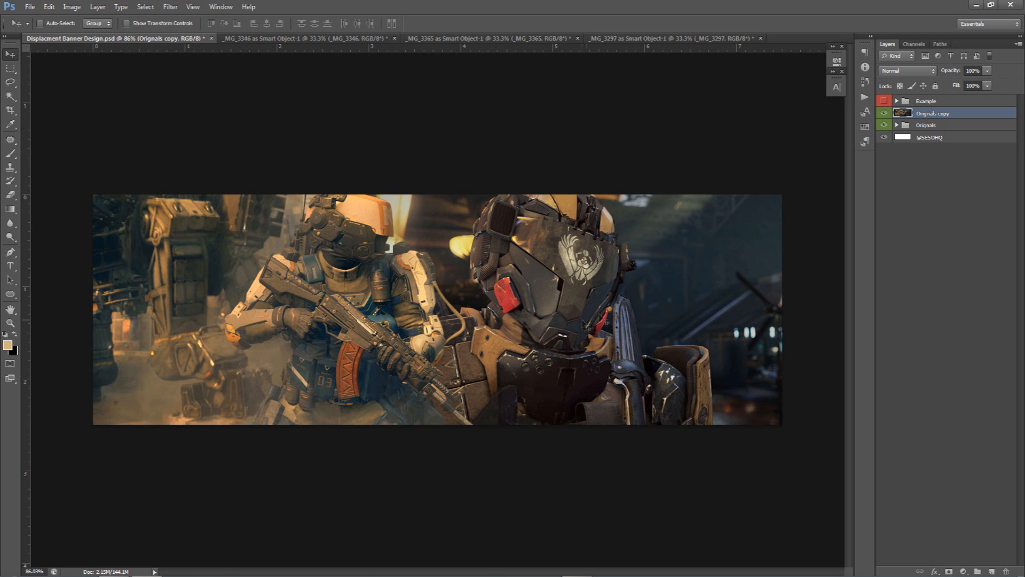
Apply the Displace filter at scale 10 by 10 to the merged layer, using displacement map 1 from the DM folder
{"action": "left_click", "coordinate": [913, 73]}
{"action": "left_click", "coordinate": [913, 75]}
{"action": "left_click", "coordinate": [174, 9]}
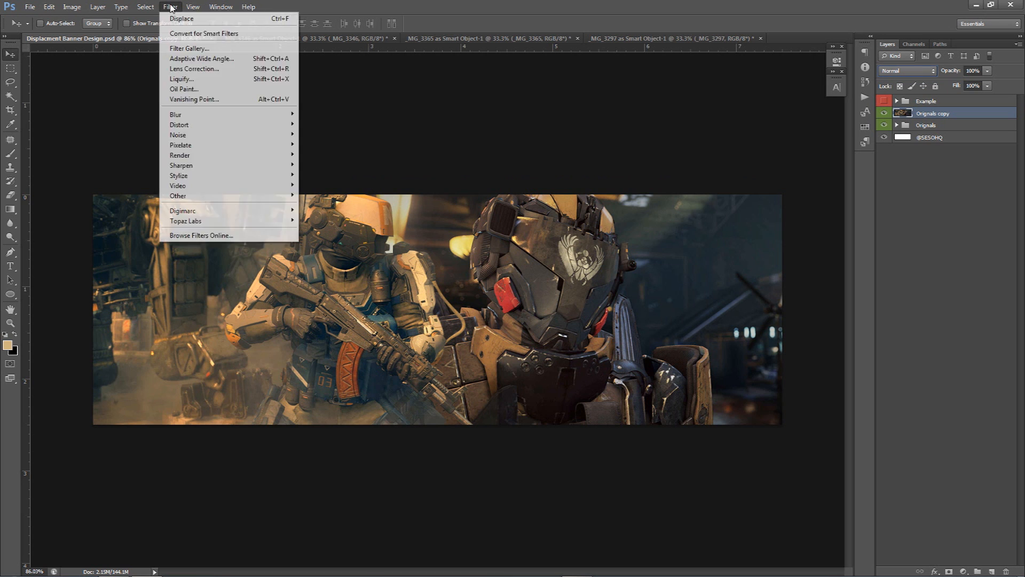
{"action": "mouse_move", "coordinate": [217, 124]}
{"action": "left_click", "coordinate": [318, 125]}
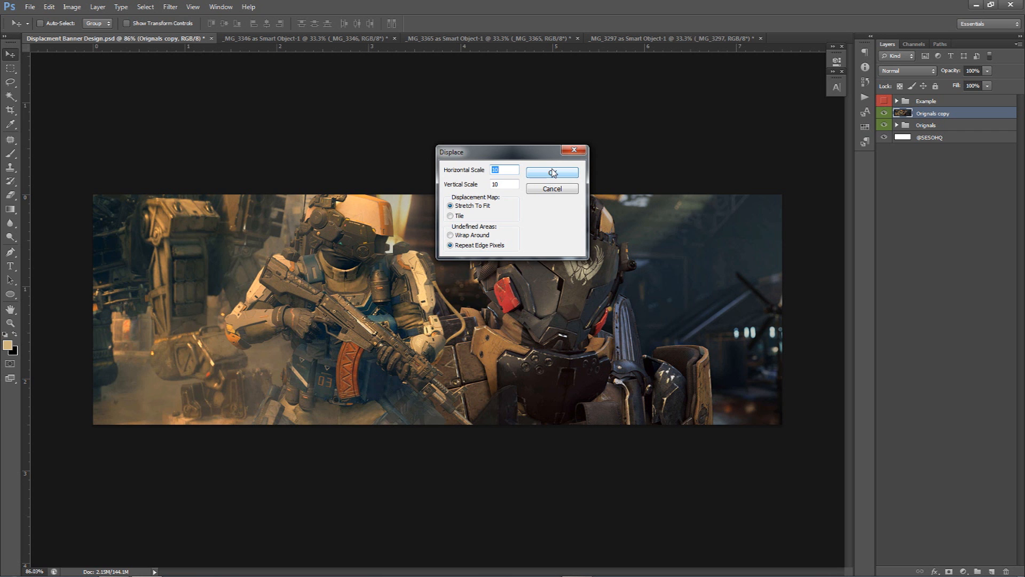
{"action": "left_click", "coordinate": [552, 172]}
{"action": "left_click_drag", "start_coordinate": [490, 155], "coordinate": [368, 111]}
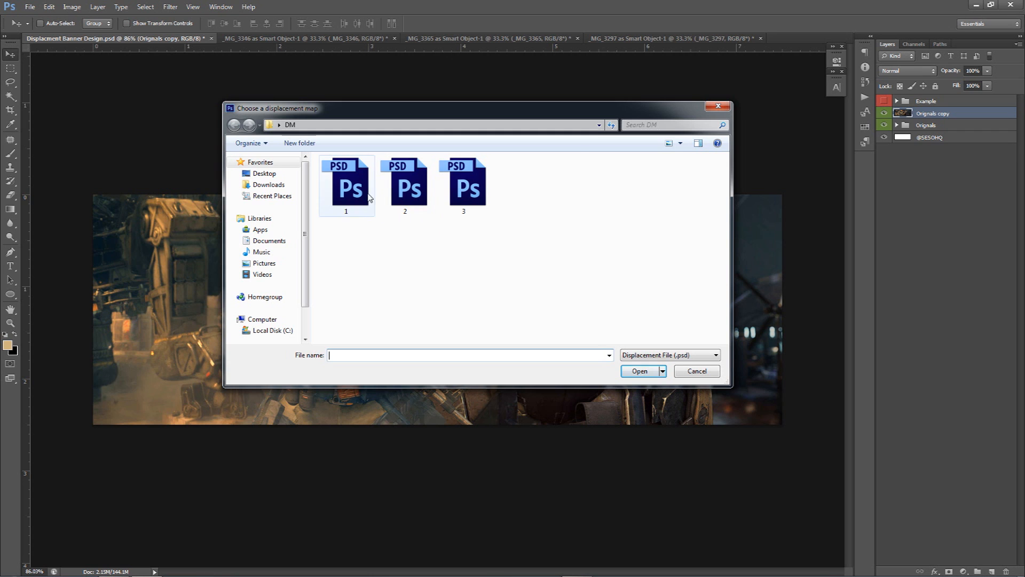
{"action": "left_click", "coordinate": [352, 195]}
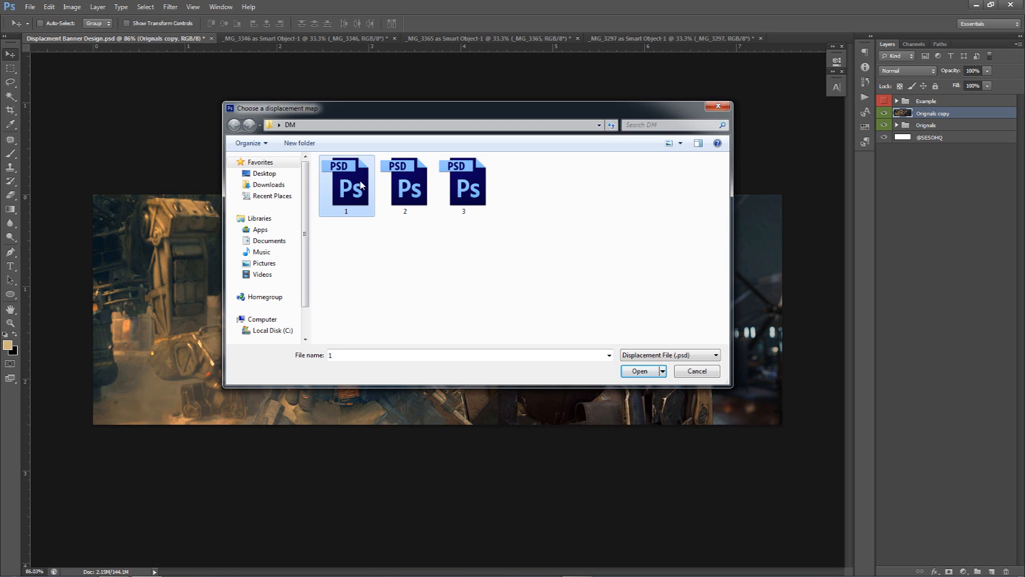
{"action": "left_click", "coordinate": [640, 370]}
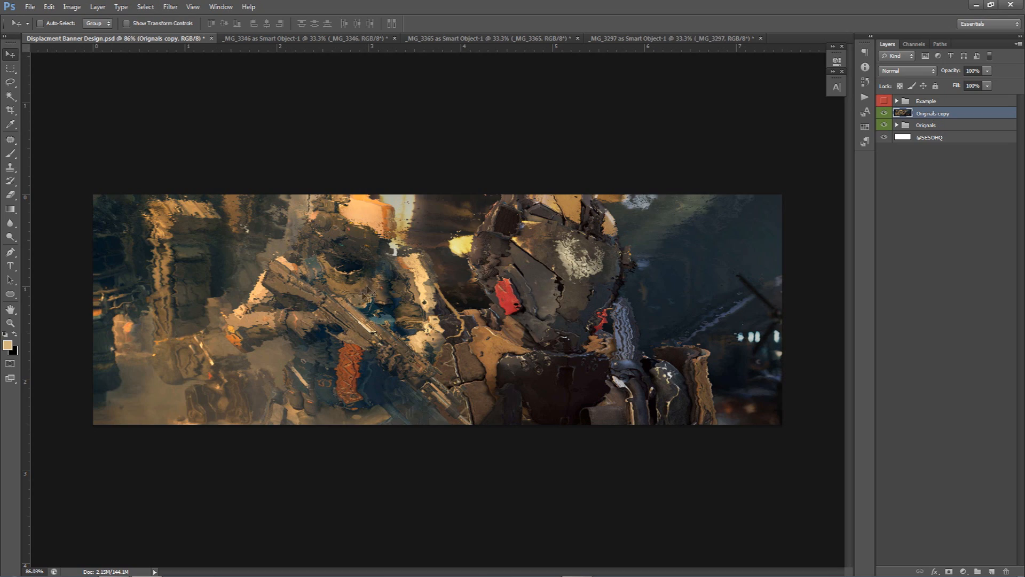
Zoom in to inspect the displaced layer up close
{"action": "scroll", "coordinate": [327, 309], "scroll_direction": "up", "scroll_amount": 3}
{"action": "scroll", "coordinate": [327, 310], "scroll_direction": "up", "scroll_amount": 4}
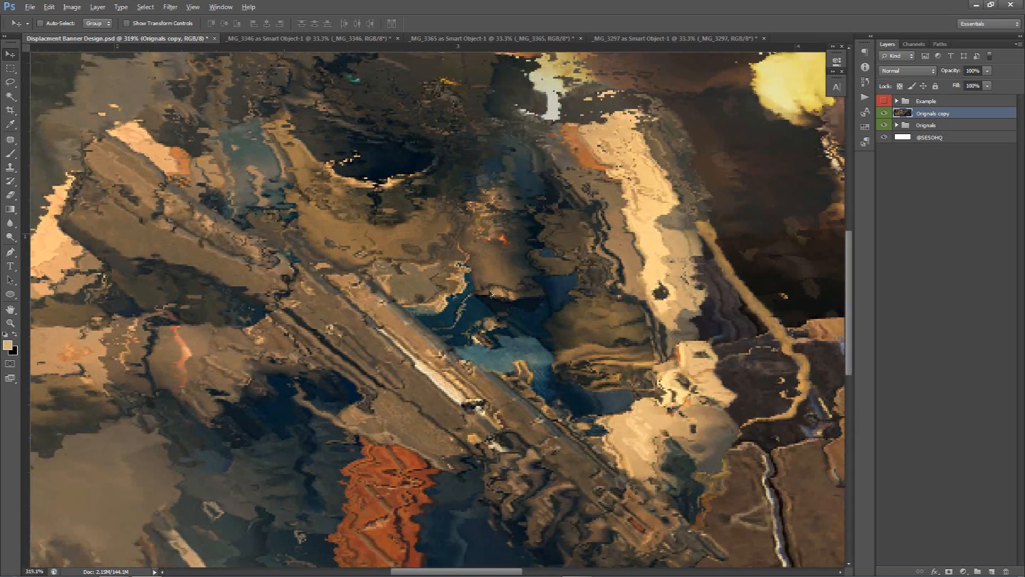
{"action": "scroll", "coordinate": [590, 292], "scroll_direction": "down", "scroll_amount": 2}
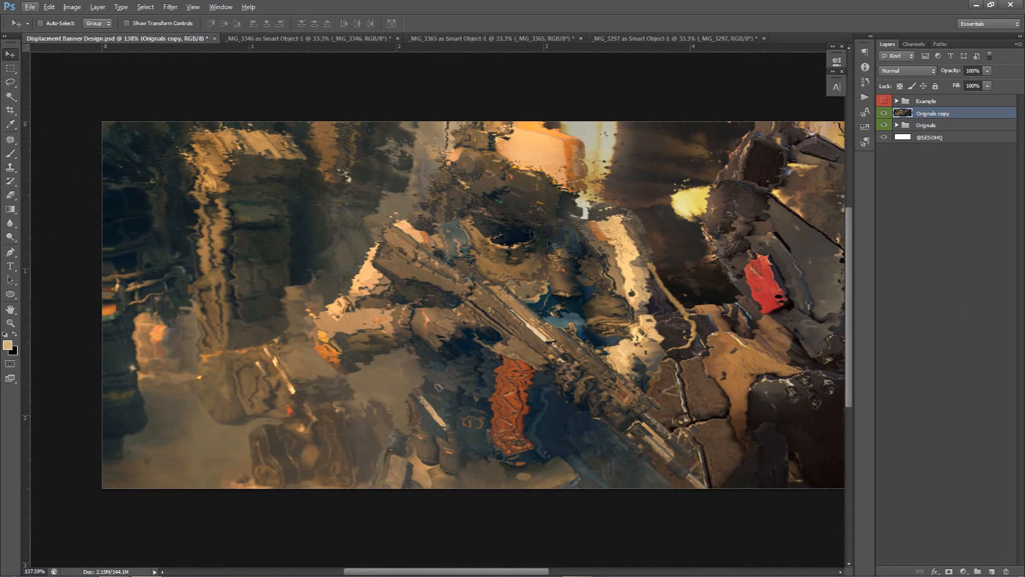
{"action": "left_click", "coordinate": [170, 7]}
{"action": "mouse_move", "coordinate": [206, 135]}
{"action": "left_click", "coordinate": [645, 215]}
{"action": "scroll", "coordinate": [643, 222], "scroll_direction": "down", "scroll_amount": 3}
{"action": "key", "text": "alt"}
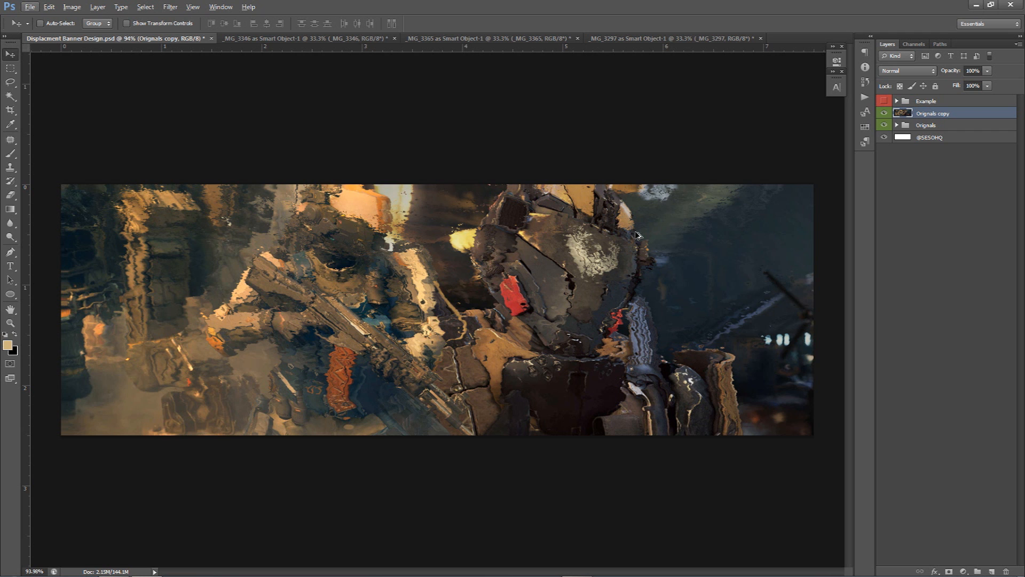
Set the merged displaced layer's blend mode to Lighten
{"action": "left_click", "coordinate": [906, 71]}
{"action": "left_click", "coordinate": [906, 107]}
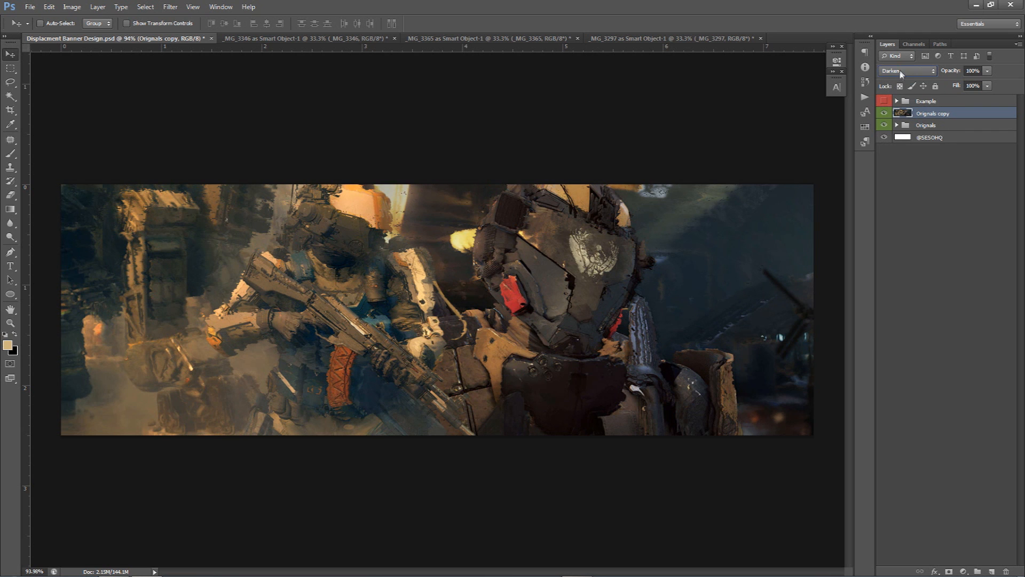
{"action": "key", "text": "Down"}
{"action": "key", "text": "Down"}
{"action": "key", "text": "Down"}
{"action": "key", "text": "Down"}
{"action": "key", "text": "Down"}
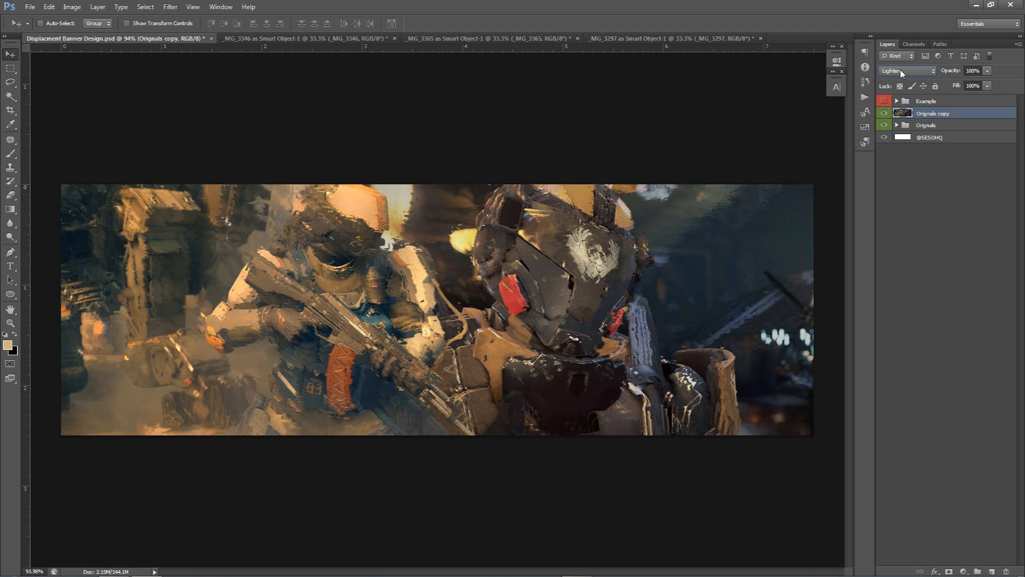
{"action": "key", "text": "Up"}
{"action": "key", "text": "Down"}
{"action": "key", "text": "Up"}
{"action": "key", "text": "Down"}
{"action": "key", "text": "Up"}
{"action": "key", "text": "Down"}
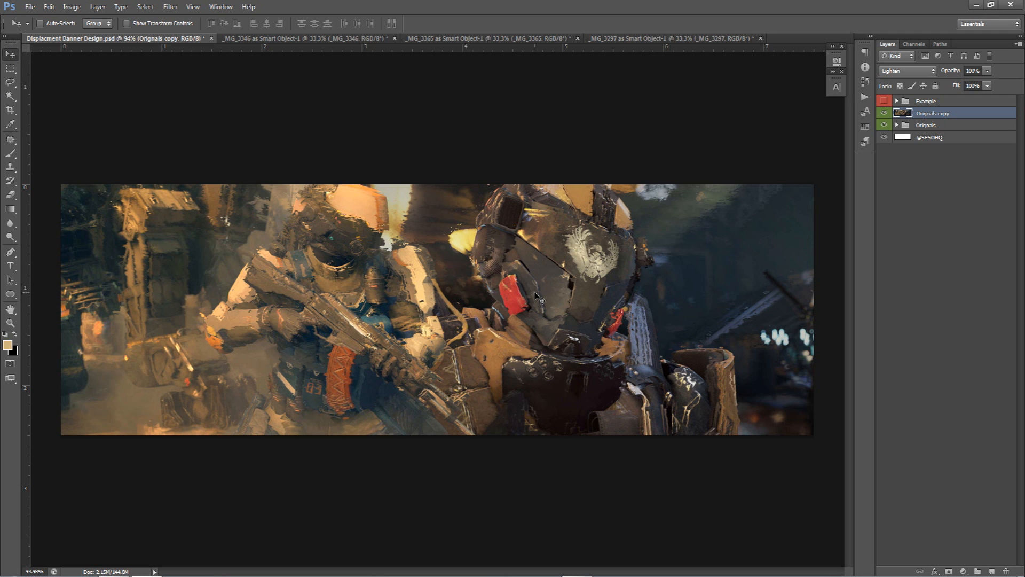
Step back through the last five history states
{"action": "key", "text": "ctrl+alt+z"}
{"action": "key", "text": "ctrl+alt+z"}
{"action": "key", "text": "ctrl+alt+z"}
{"action": "key", "text": "ctrl+alt+z"}
{"action": "key", "text": "ctrl+alt+z"}
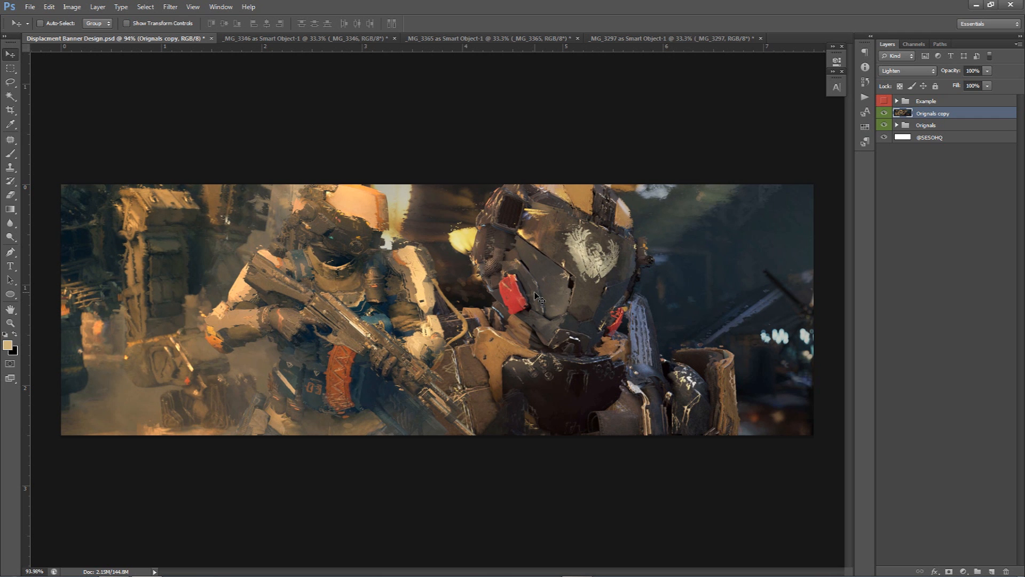
{"action": "key", "text": "ctrl+alt+z"}
{"action": "key", "text": "ctrl+alt+z"}
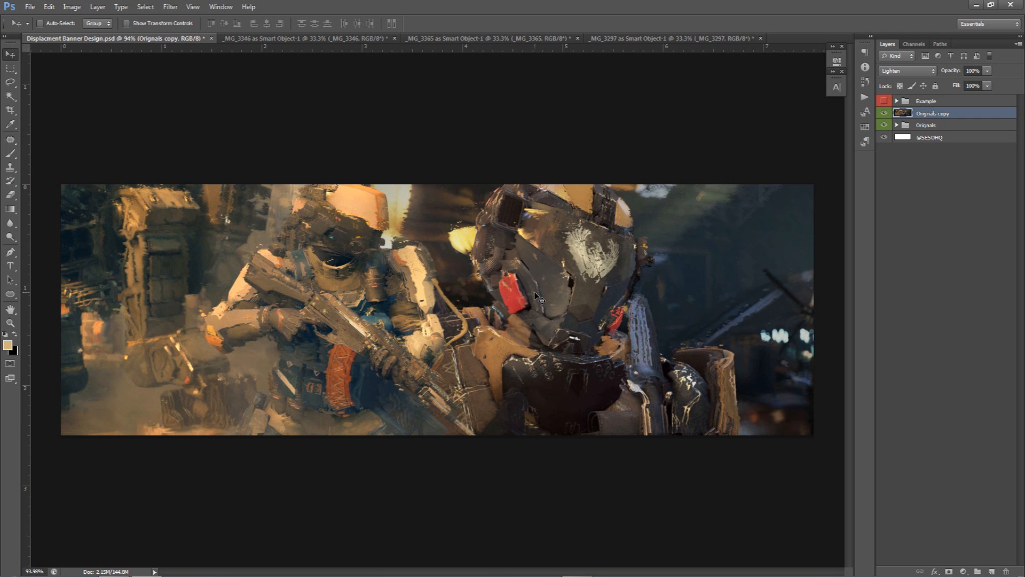
Set the merged displaced layer's opacity to 80%
{"action": "left_click", "coordinate": [884, 113]}
{"action": "left_click", "coordinate": [884, 113]}
{"action": "left_click_drag", "start_coordinate": [987, 71], "coordinate": [965, 85]}
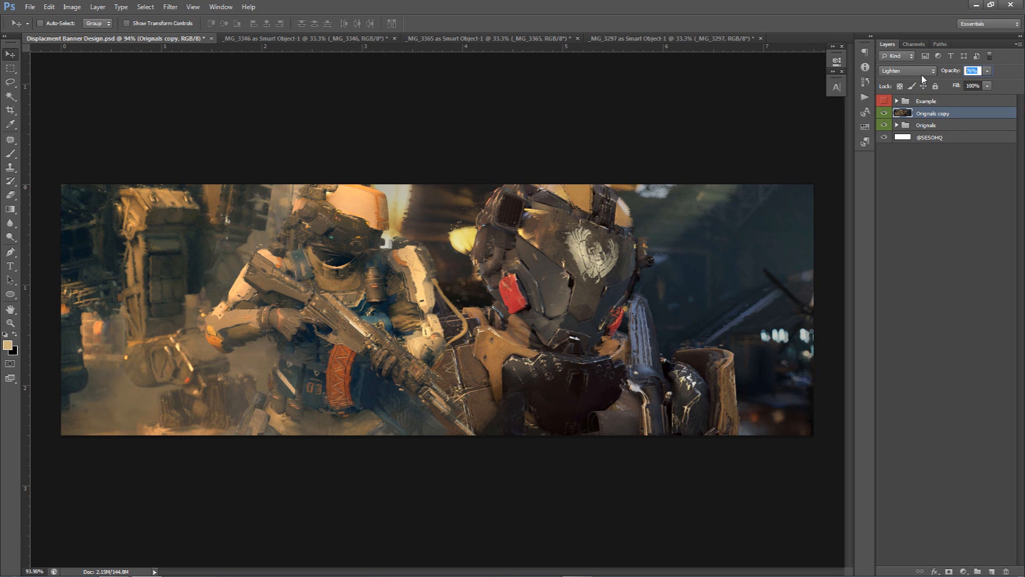
{"action": "type", "text": "80"}
Erase the displaced layer along the bottom edge of the banner with the Eraser
{"action": "left_click", "coordinate": [886, 114]}
{"action": "left_click", "coordinate": [886, 115]}
{"action": "key", "text": "e"}
{"action": "mouse_move", "coordinate": [108, 453]}
{"action": "left_mouse_down"}
{"action": "mouse_move", "coordinate": [307, 470]}
{"action": "mouse_move", "coordinate": [569, 467]}
{"action": "mouse_move", "coordinate": [656, 435]}
{"action": "left_mouse_up"}
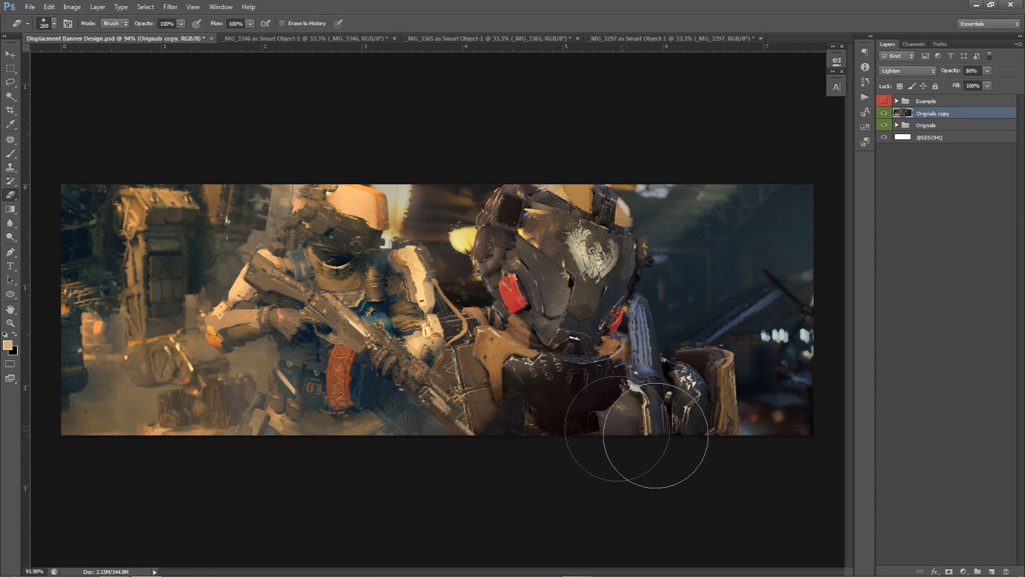
Compare the result with the Example group
{"action": "key", "text": "b"}
{"action": "key", "text": "v"}
{"action": "scroll", "coordinate": [674, 431], "scroll_direction": "up", "scroll_amount": 5}
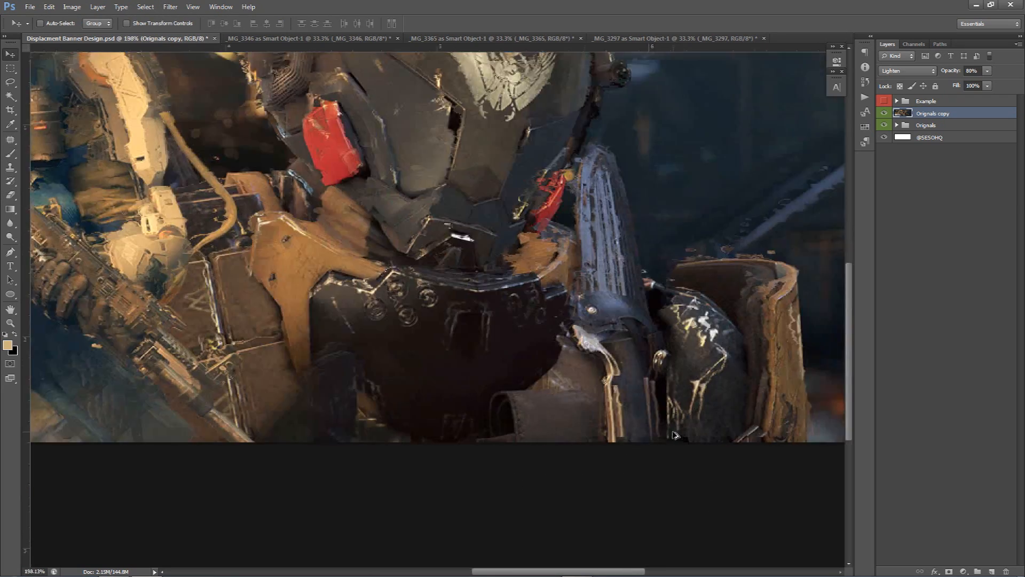
{"action": "scroll", "coordinate": [674, 435], "scroll_direction": "down", "scroll_amount": 4}
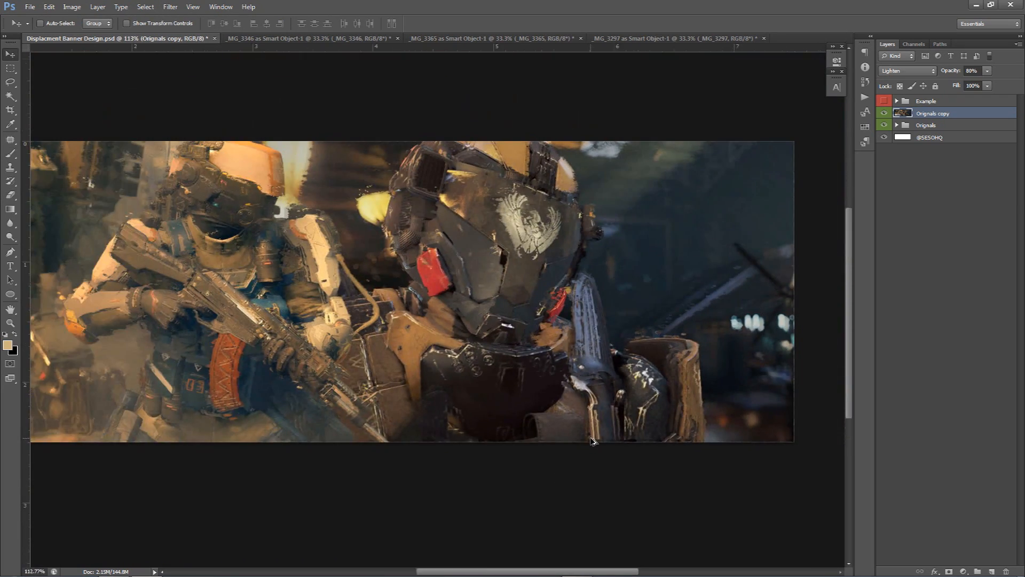
{"action": "scroll", "coordinate": [591, 439], "scroll_direction": "down", "scroll_amount": 1}
{"action": "left_click", "coordinate": [884, 101]}
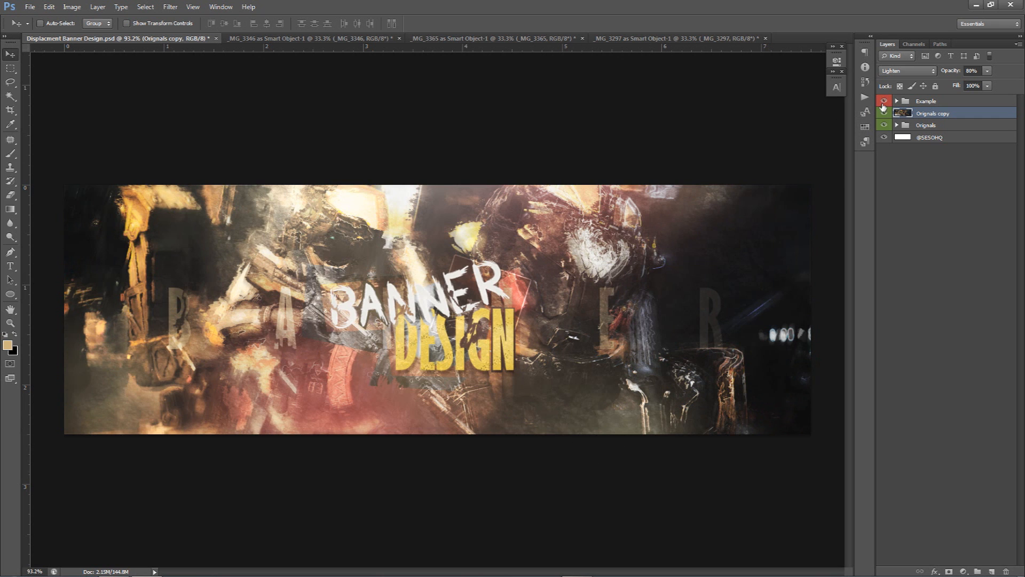
{"action": "left_click", "coordinate": [884, 101]}
Erase parts of the displaced layer over both soldiers to reveal the originals beneath
{"action": "key", "text": "e"}
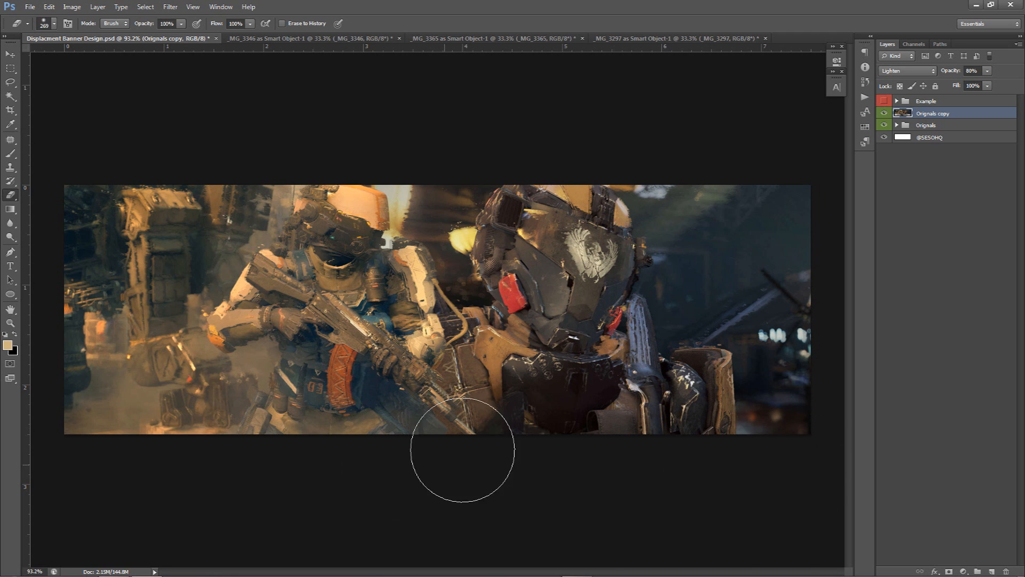
{"action": "scroll", "coordinate": [344, 341], "scroll_direction": "up", "scroll_amount": 3}
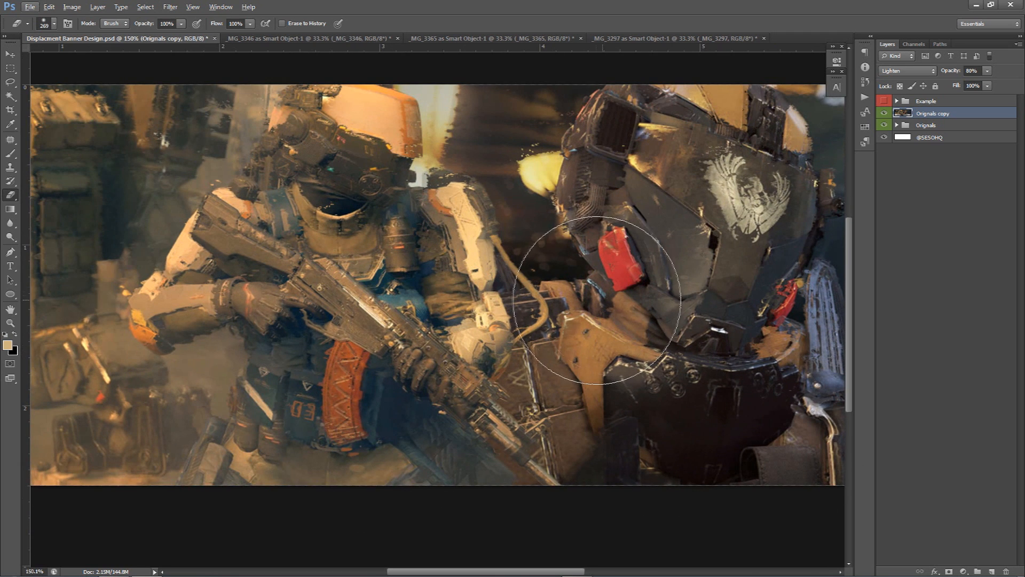
{"action": "mouse_move", "coordinate": [429, 345]}
{"action": "left_mouse_down"}
{"action": "mouse_move", "coordinate": [374, 343]}
{"action": "mouse_move", "coordinate": [363, 356]}
{"action": "mouse_move", "coordinate": [415, 397]}
{"action": "mouse_move", "coordinate": [427, 378]}
{"action": "mouse_move", "coordinate": [472, 421]}
{"action": "mouse_move", "coordinate": [396, 364]}
{"action": "left_mouse_up"}
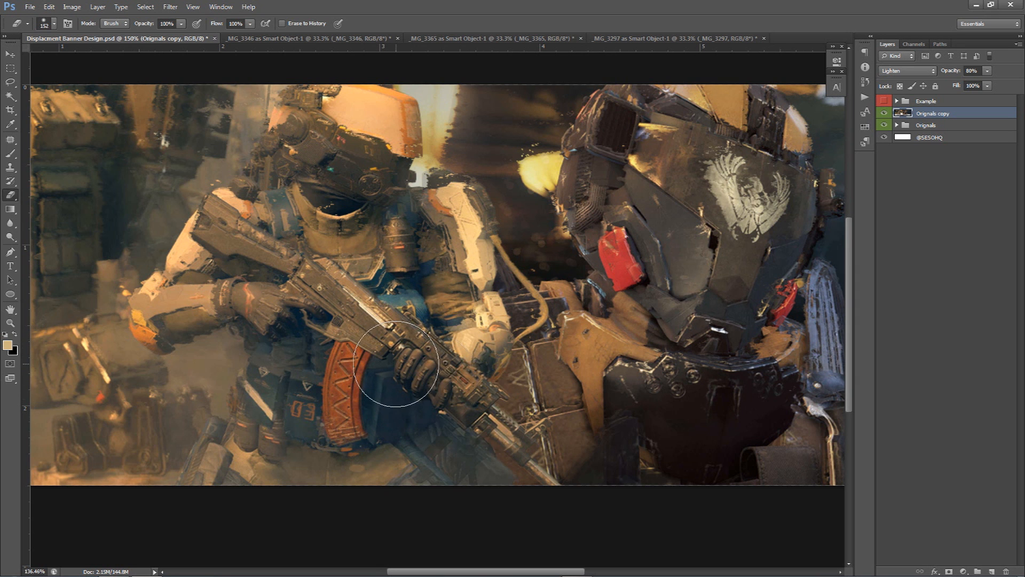
{"action": "scroll", "coordinate": [396, 364], "scroll_direction": "down", "scroll_amount": 2}
{"action": "left_click_drag", "start_coordinate": [320, 304], "coordinate": [337, 287]}
{"action": "mouse_move", "coordinate": [253, 253]}
{"action": "left_mouse_down"}
{"action": "mouse_move", "coordinate": [286, 168]}
{"action": "mouse_move", "coordinate": [402, 161]}
{"action": "mouse_move", "coordinate": [360, 283]}
{"action": "mouse_move", "coordinate": [346, 252]}
{"action": "mouse_move", "coordinate": [355, 273]}
{"action": "mouse_move", "coordinate": [409, 287]}
{"action": "mouse_move", "coordinate": [409, 296]}
{"action": "mouse_move", "coordinate": [497, 314]}
{"action": "mouse_move", "coordinate": [593, 383]}
{"action": "mouse_move", "coordinate": [565, 378]}
{"action": "mouse_move", "coordinate": [583, 355]}
{"action": "mouse_move", "coordinate": [610, 351]}
{"action": "mouse_move", "coordinate": [689, 259]}
{"action": "mouse_move", "coordinate": [661, 272]}
{"action": "mouse_move", "coordinate": [666, 242]}
{"action": "mouse_move", "coordinate": [681, 244]}
{"action": "mouse_move", "coordinate": [691, 218]}
{"action": "mouse_move", "coordinate": [703, 228]}
{"action": "mouse_move", "coordinate": [689, 283]}
{"action": "mouse_move", "coordinate": [693, 377]}
{"action": "left_mouse_up"}
{"action": "scroll", "coordinate": [648, 376], "scroll_direction": "down", "scroll_amount": 3}
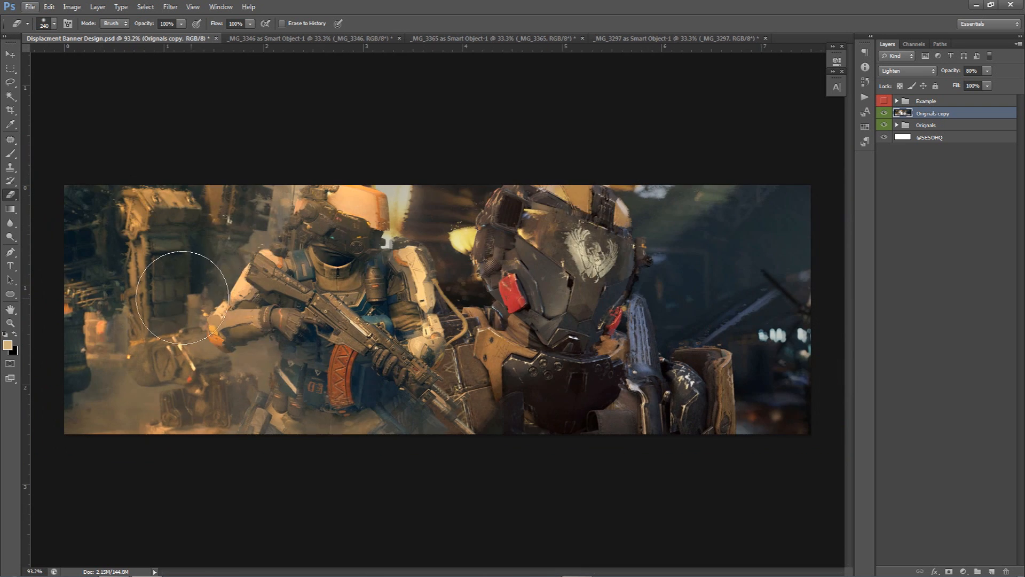
{"action": "mouse_move", "coordinate": [135, 295]}
{"action": "left_mouse_down"}
{"action": "mouse_move", "coordinate": [144, 304]}
{"action": "mouse_move", "coordinate": [114, 298]}
{"action": "mouse_move", "coordinate": [119, 270]}
{"action": "mouse_move", "coordinate": [149, 367]}
{"action": "mouse_move", "coordinate": [363, 361]}
{"action": "left_mouse_up"}
{"action": "mouse_move", "coordinate": [755, 309]}
{"action": "left_mouse_down"}
{"action": "mouse_move", "coordinate": [777, 299]}
{"action": "mouse_move", "coordinate": [807, 337]}
{"action": "left_mouse_up"}
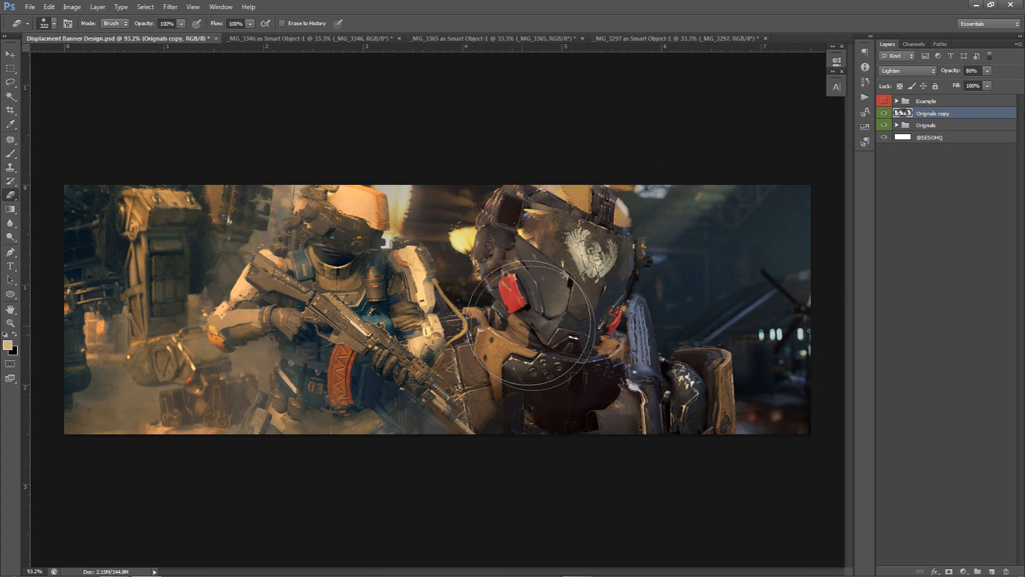
Toggle the displaced layer's visibility to compare before and after
{"action": "left_click", "coordinate": [885, 112]}
{"action": "left_click", "coordinate": [885, 113]}
{"action": "left_click", "coordinate": [885, 113]}
{"action": "left_click", "coordinate": [885, 112]}
{"action": "left_click", "coordinate": [885, 113]}
{"action": "left_click", "coordinate": [884, 113]}
{"action": "left_click", "coordinate": [884, 113]}
{"action": "left_click", "coordinate": [885, 113]}
{"action": "left_click", "coordinate": [885, 113]}
{"action": "left_click", "coordinate": [885, 112]}
{"action": "left_click", "coordinate": [885, 112]}
{"action": "left_click", "coordinate": [885, 113]}
Select the Orignals group
{"action": "right_click", "coordinate": [443, 430], "text": "alt"}
{"action": "left_click_drag", "start_coordinate": [451, 389], "coordinate": [429, 418]}
{"action": "key", "text": "v"}
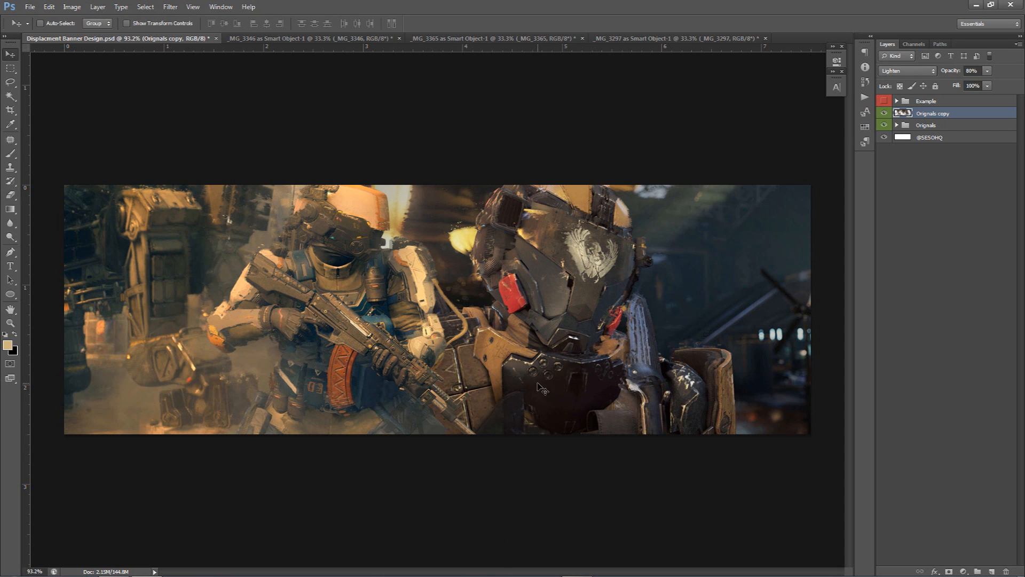
{"action": "left_click", "coordinate": [919, 127]}
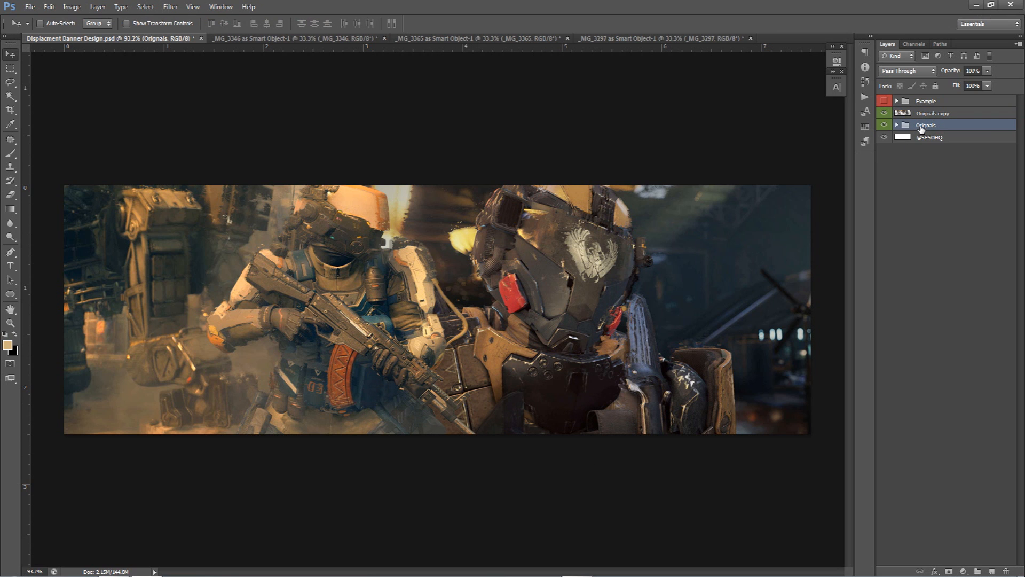
Duplicate the Orignals group, merge the copy into a single layer and move it above Orignals copy
{"action": "key", "text": "ctrl+j"}
{"action": "key", "text": "ctrl+e"}
{"action": "left_click_drag", "start_coordinate": [933, 125], "coordinate": [933, 109]}
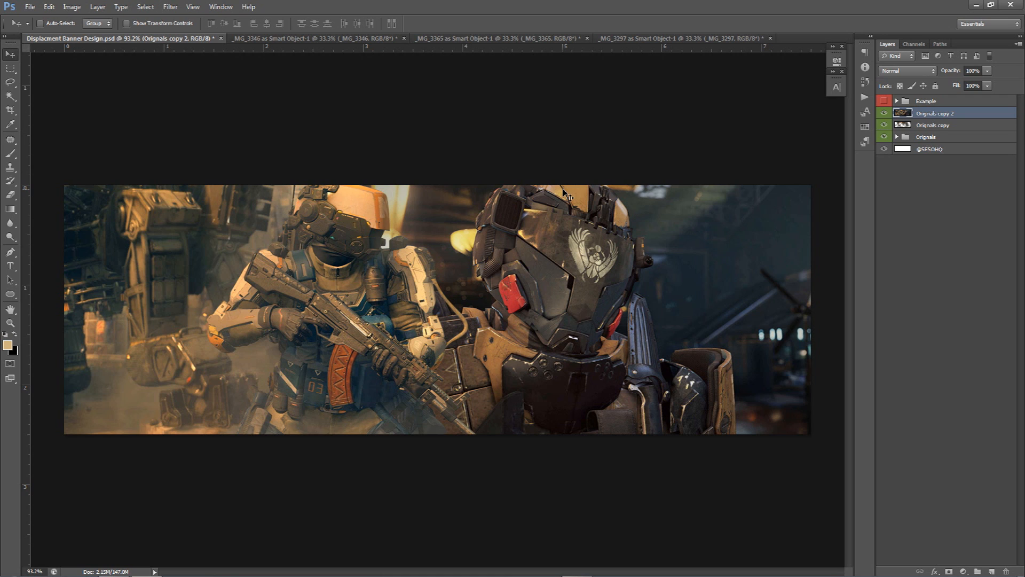
Apply the Glowing Edges filter with edge width 1, edge brightness 15 and smoothness 1
{"action": "left_click", "coordinate": [170, 6]}
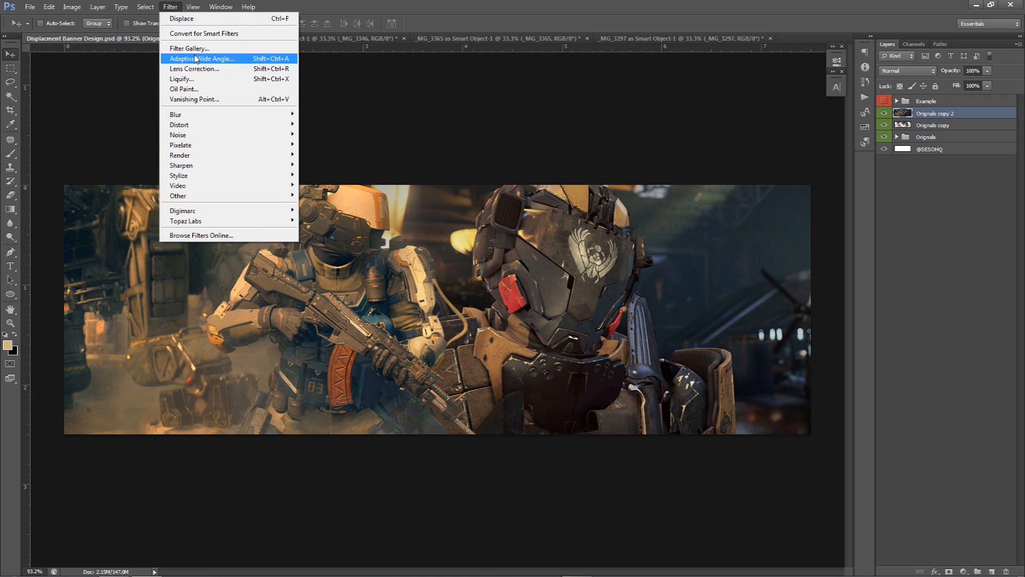
{"action": "left_click", "coordinate": [203, 49]}
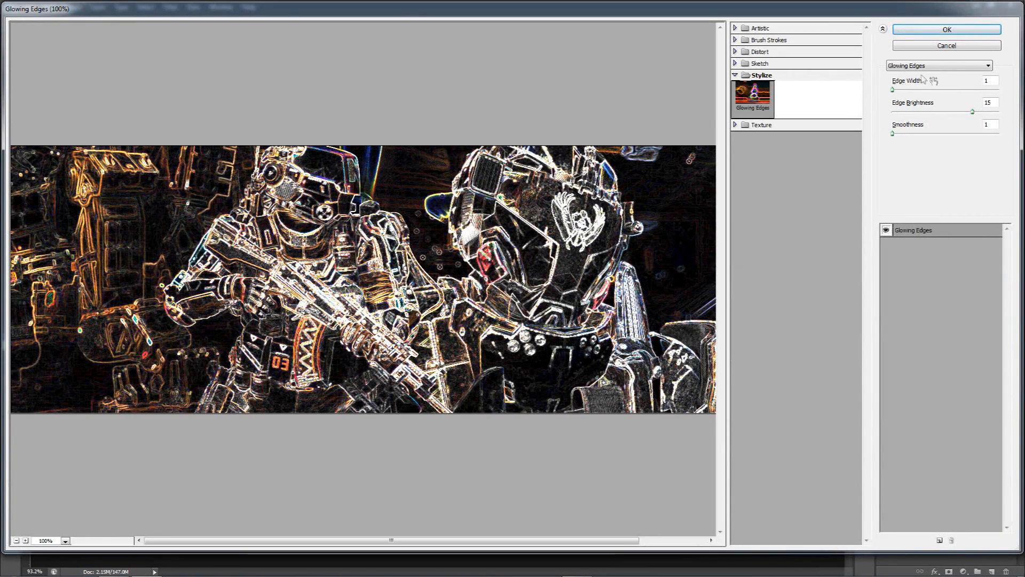
{"action": "left_click_drag", "start_coordinate": [996, 81], "coordinate": [944, 109]}
{"action": "left_click", "coordinate": [996, 124]}
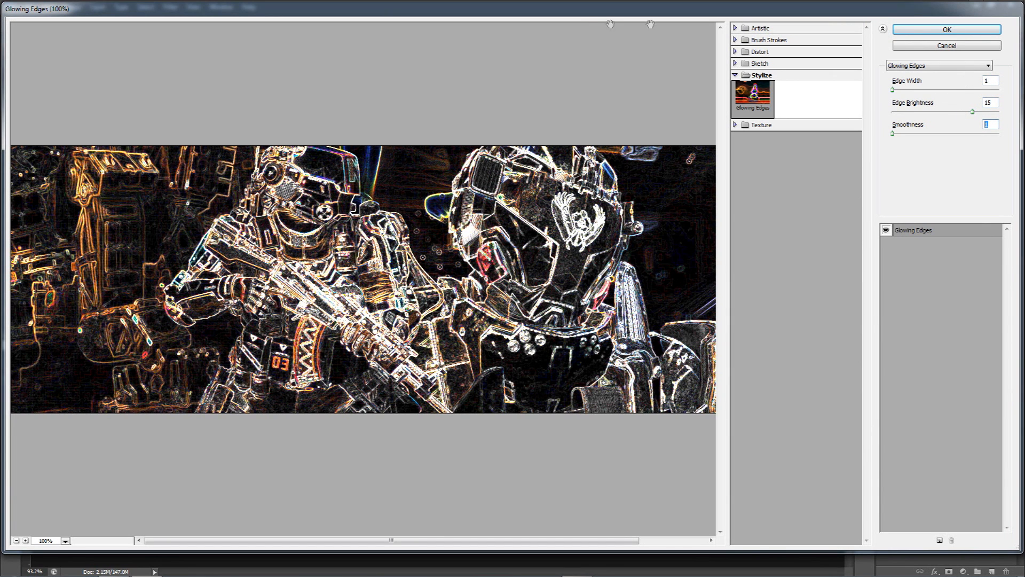
{"action": "left_click", "coordinate": [943, 29]}
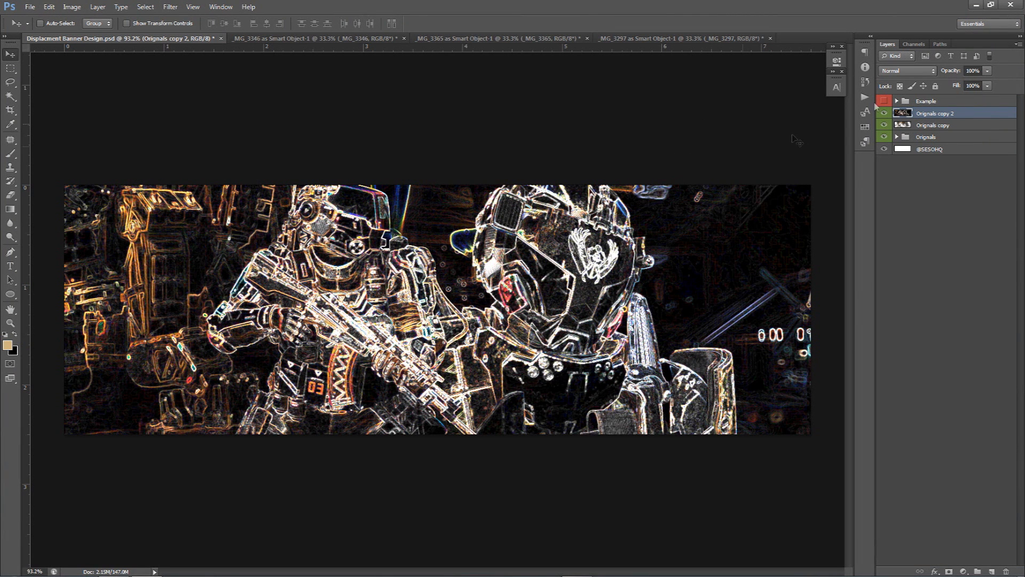
Try out blend modes on the glowing-edges layer and settle on Lighten
{"action": "left_click", "coordinate": [925, 71]}
{"action": "scroll", "coordinate": [914, 69], "scroll_direction": "down", "scroll_amount": 9}
{"action": "scroll", "coordinate": [917, 74], "scroll_direction": "down", "scroll_amount": 2}
{"action": "scroll", "coordinate": [917, 74], "scroll_direction": "up", "scroll_amount": 2}
{"action": "scroll", "coordinate": [917, 74], "scroll_direction": "down", "scroll_amount": 8}
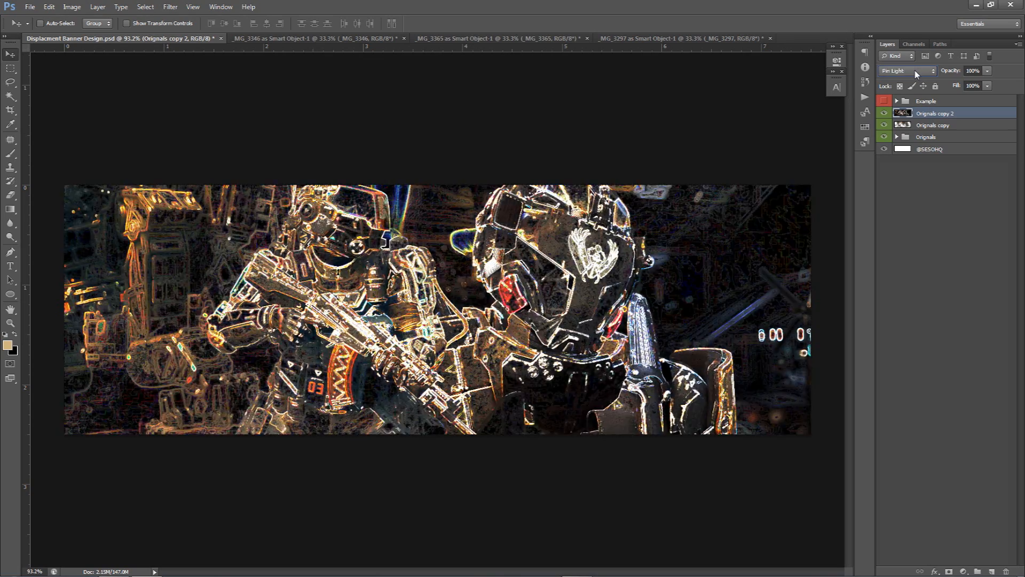
{"action": "scroll", "coordinate": [916, 74], "scroll_direction": "down", "scroll_amount": 8}
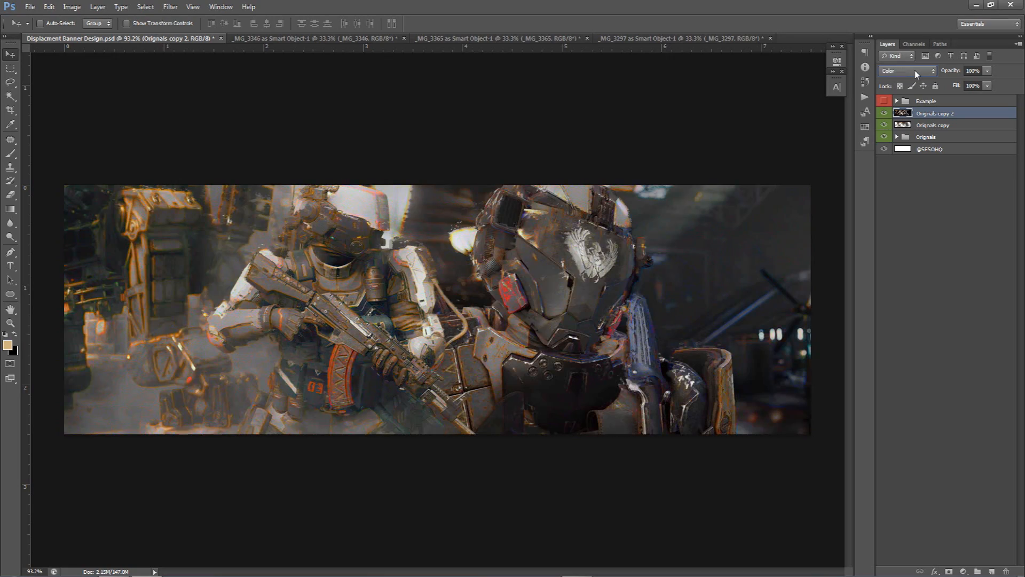
{"action": "scroll", "coordinate": [916, 73], "scroll_direction": "up", "scroll_amount": 6}
{"action": "left_click", "coordinate": [916, 74]}
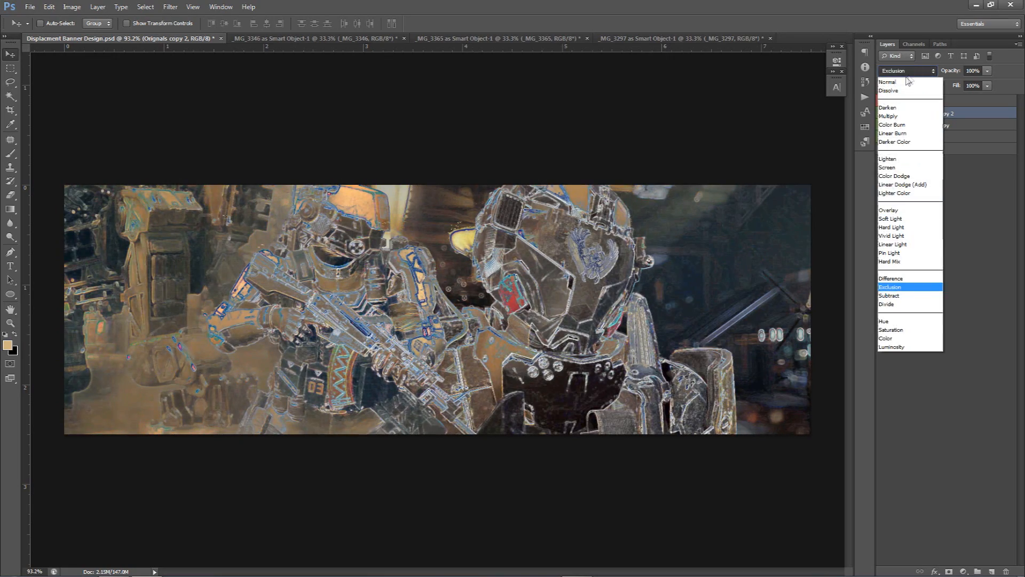
{"action": "left_click", "coordinate": [905, 83]}
{"action": "scroll", "coordinate": [906, 72], "scroll_direction": "down", "scroll_amount": 5}
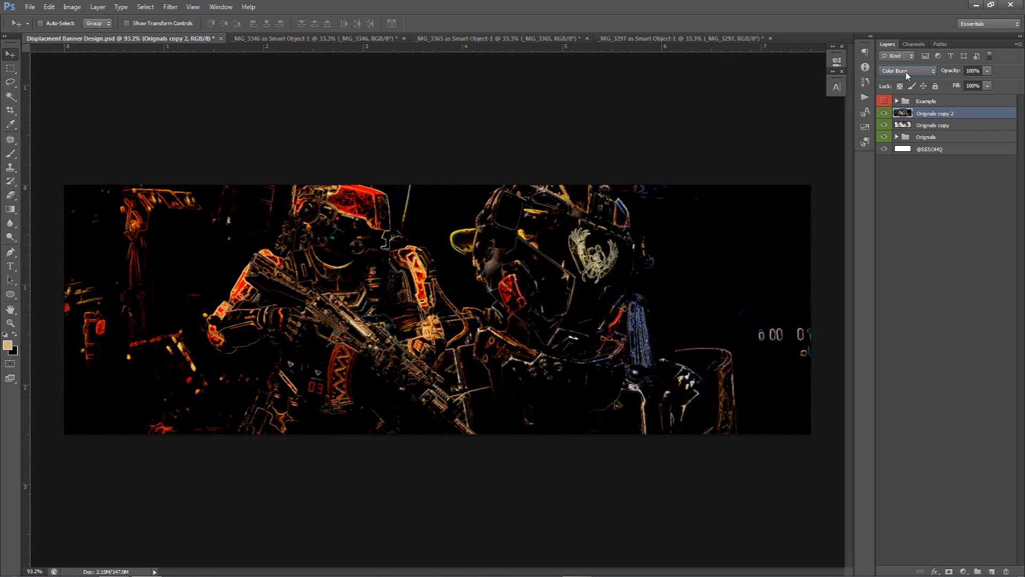
{"action": "scroll", "coordinate": [905, 71], "scroll_direction": "down", "scroll_amount": 2}
{"action": "scroll", "coordinate": [906, 72], "scroll_direction": "down", "scroll_amount": 1}
{"action": "scroll", "coordinate": [905, 73], "scroll_direction": "up", "scroll_amount": 1}
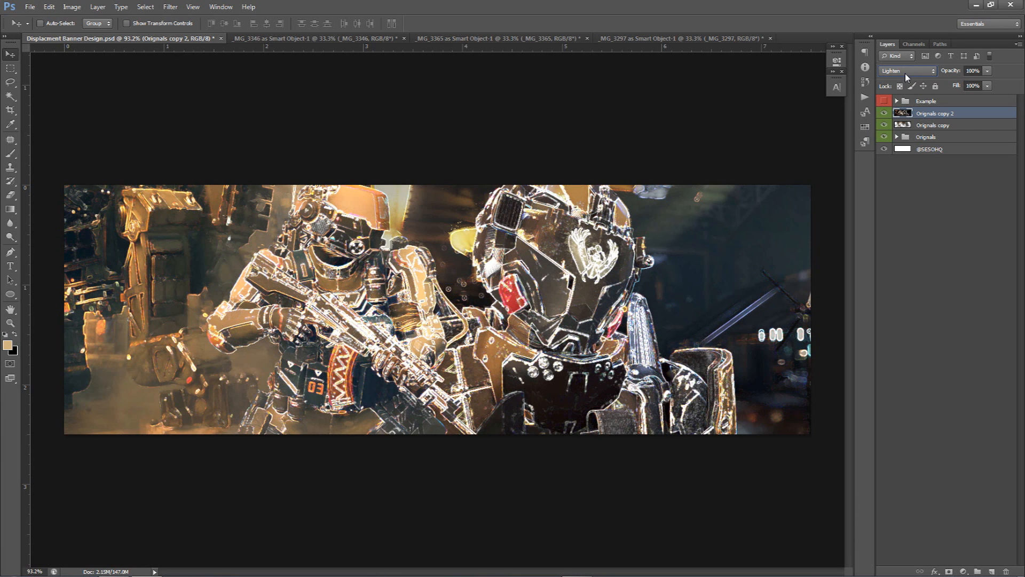
Set the glowing-edges layer's opacity to 25%
{"action": "left_click_drag", "start_coordinate": [987, 76], "coordinate": [954, 87]}
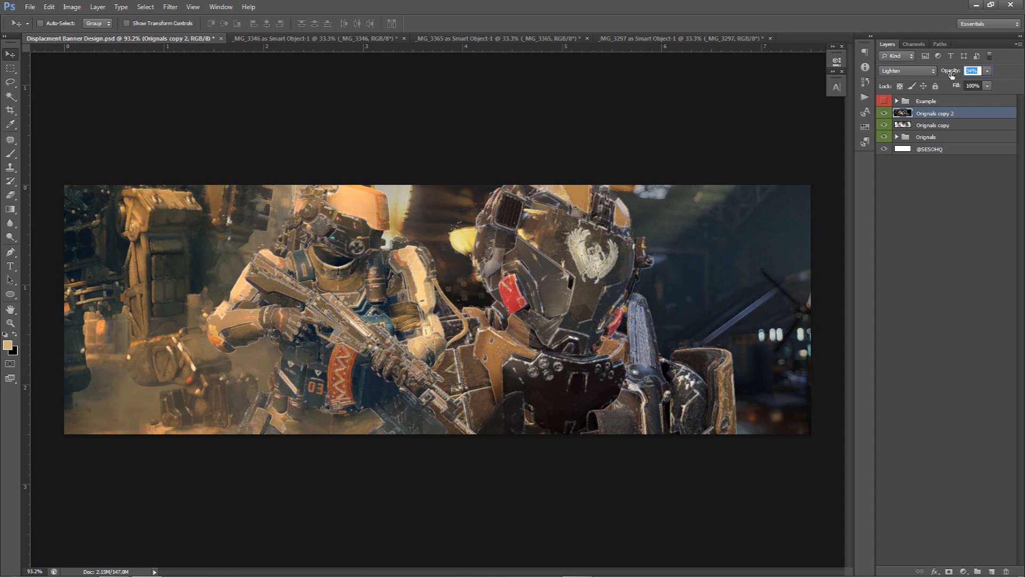
{"action": "type", "text": "25"}
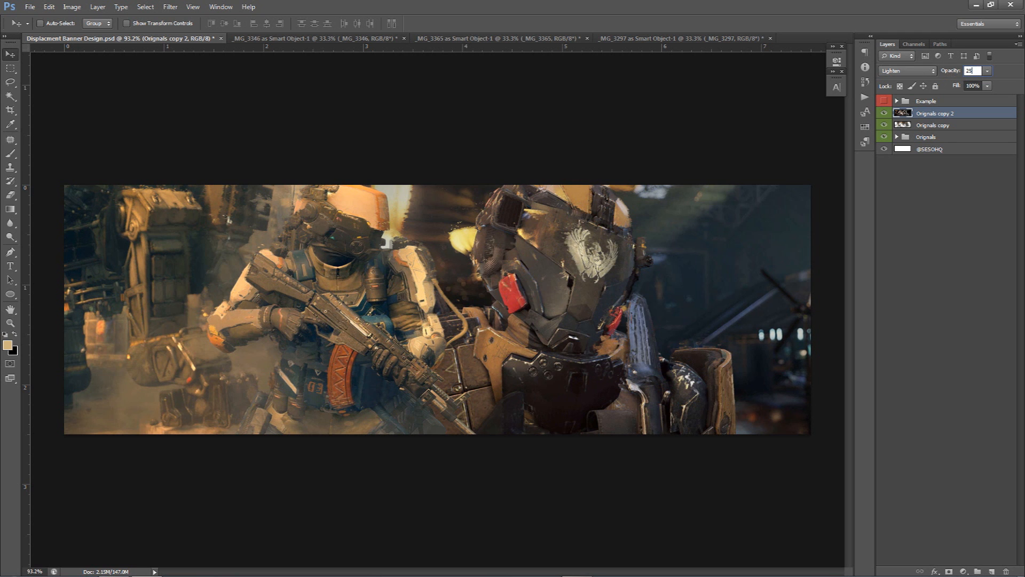
{"action": "type", "text": "e"}
Erase parts of the glowing-edges layer around the soldiers with the Eraser, adjusting the brush size
{"action": "mouse_move", "coordinate": [555, 355]}
{"action": "left_mouse_down"}
{"action": "mouse_move", "coordinate": [543, 347]}
{"action": "mouse_move", "coordinate": [546, 380]}
{"action": "mouse_move", "coordinate": [619, 406]}
{"action": "mouse_move", "coordinate": [561, 389]}
{"action": "mouse_move", "coordinate": [513, 288]}
{"action": "mouse_move", "coordinate": [479, 278]}
{"action": "left_mouse_up"}
{"action": "mouse_move", "coordinate": [361, 297]}
{"action": "left_mouse_down"}
{"action": "mouse_move", "coordinate": [297, 311]}
{"action": "mouse_move", "coordinate": [412, 371]}
{"action": "mouse_move", "coordinate": [446, 415]}
{"action": "mouse_move", "coordinate": [316, 398]}
{"action": "mouse_move", "coordinate": [212, 401]}
{"action": "mouse_move", "coordinate": [194, 315]}
{"action": "mouse_move", "coordinate": [204, 232]}
{"action": "mouse_move", "coordinate": [183, 268]}
{"action": "left_mouse_up"}
{"action": "right_click", "coordinate": [343, 327], "text": "alt"}
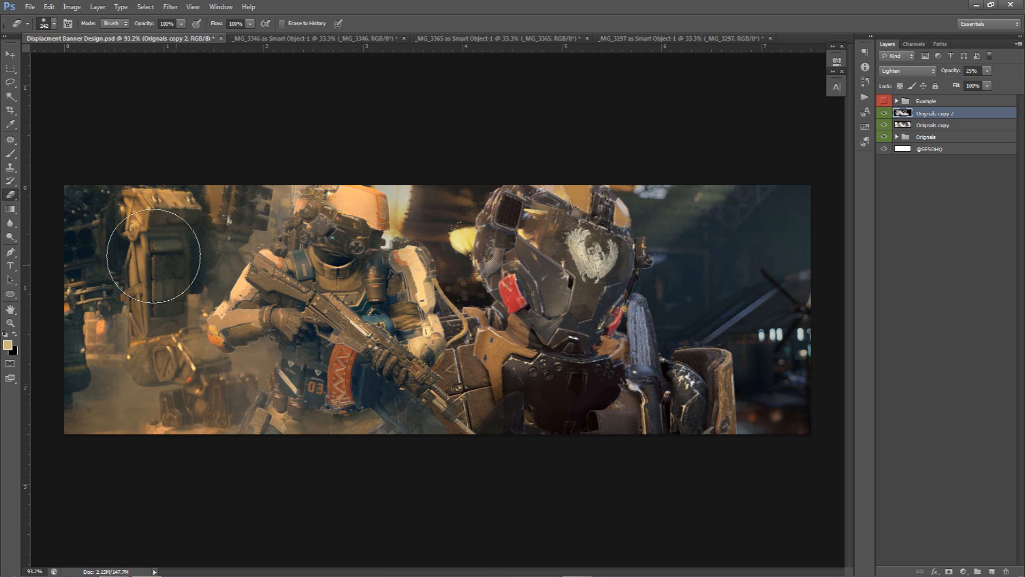
{"action": "mouse_move", "coordinate": [780, 319]}
{"action": "left_mouse_down"}
{"action": "mouse_move", "coordinate": [759, 292]}
{"action": "mouse_move", "coordinate": [633, 255]}
{"action": "left_mouse_up"}
{"action": "right_click", "coordinate": [458, 264], "text": "alt"}
{"action": "right_click", "coordinate": [459, 341], "text": "alt"}
{"action": "right_click", "coordinate": [430, 280], "text": "alt"}
{"action": "right_click", "coordinate": [433, 280], "text": "alt"}
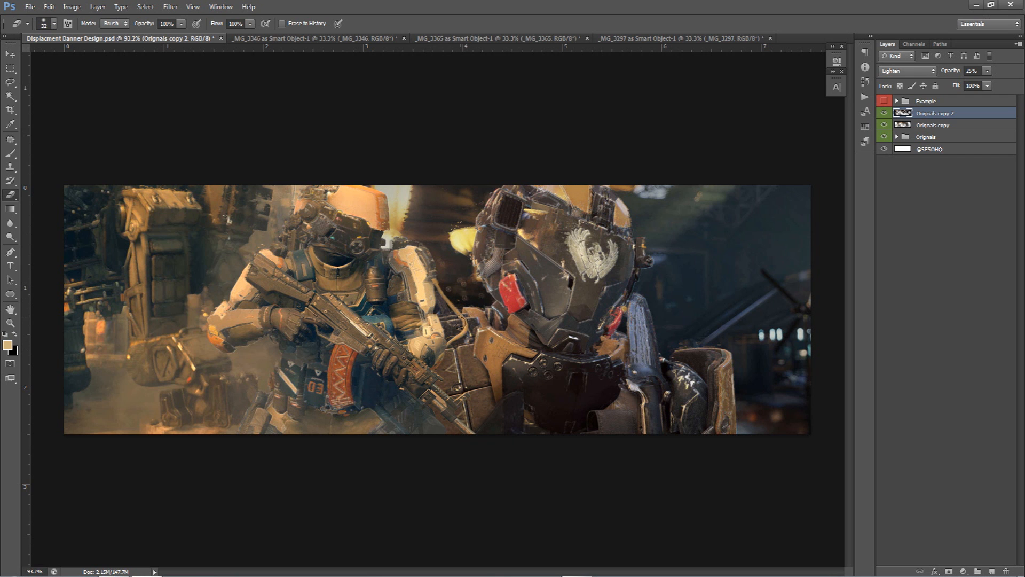
{"action": "right_click", "coordinate": [418, 274]}
{"action": "right_click", "coordinate": [418, 274], "text": "alt"}
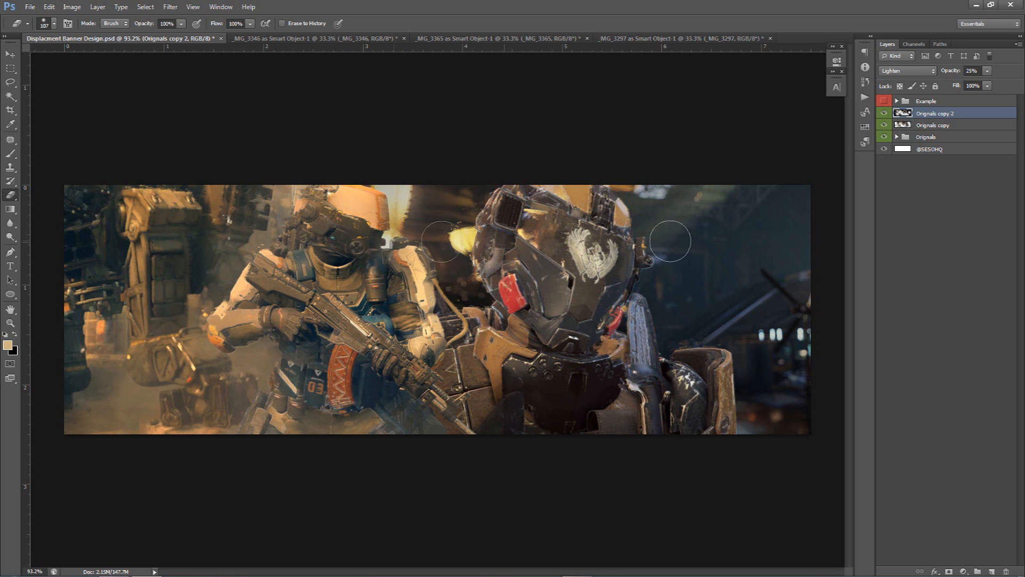
Add a layer mask to the glowing-edges layer and paint black on it over the right soldier's lower body
{"action": "left_click", "coordinate": [950, 570]}
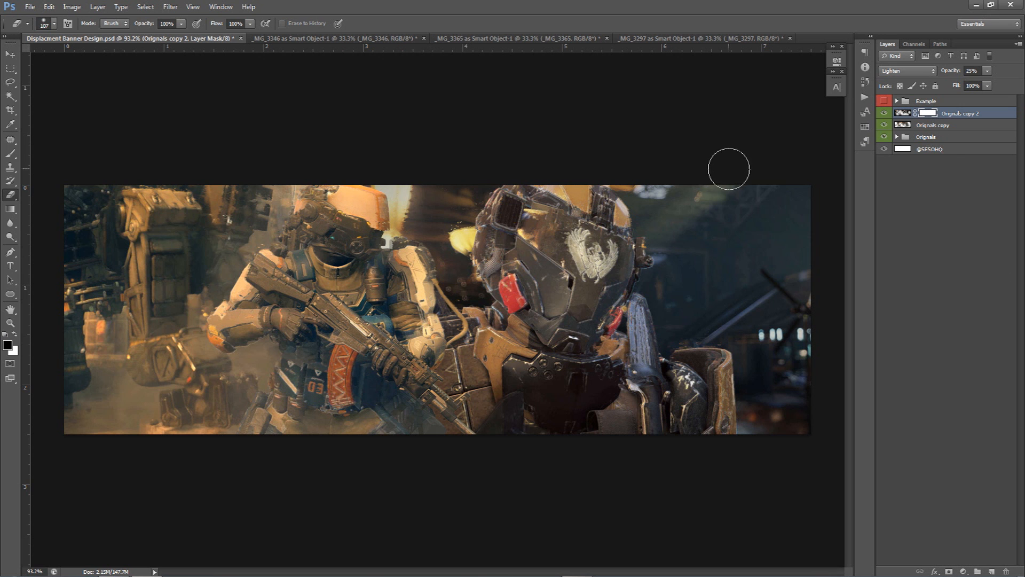
{"action": "key", "text": "b"}
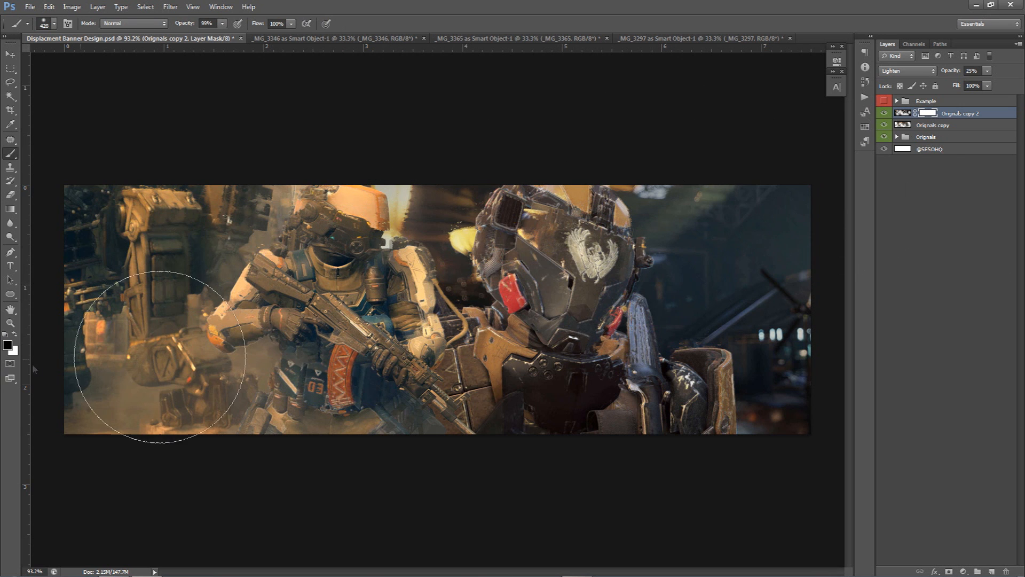
{"action": "left_click_drag", "start_coordinate": [381, 347], "coordinate": [325, 347]}
{"action": "mouse_move", "coordinate": [668, 361]}
{"action": "left_mouse_down"}
{"action": "mouse_move", "coordinate": [675, 396]}
{"action": "mouse_move", "coordinate": [707, 402]}
{"action": "left_mouse_up"}
{"action": "key", "text": "ctrl+z"}
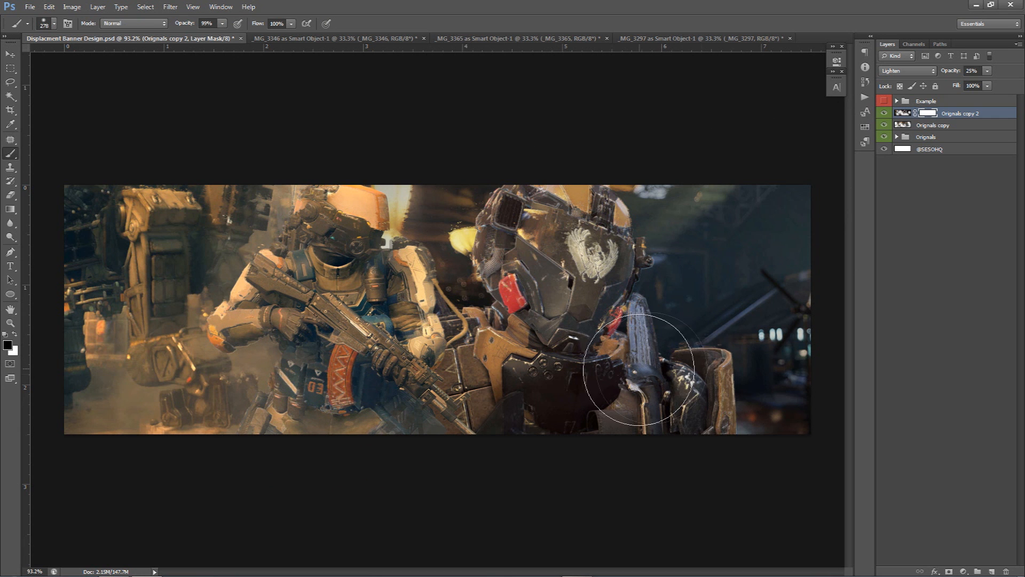
{"action": "left_click", "coordinate": [15, 334]}
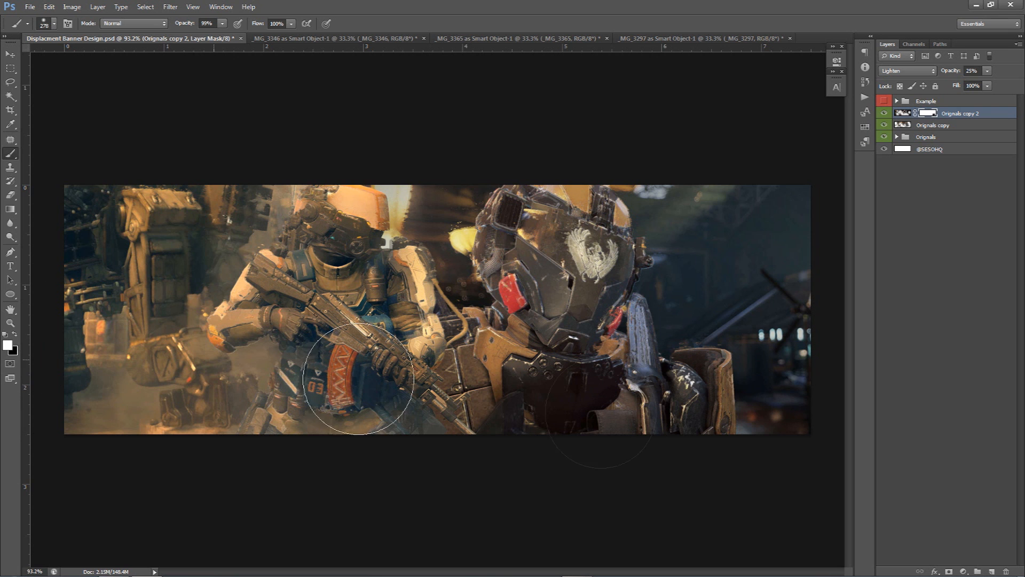
{"action": "left_click", "coordinate": [16, 334]}
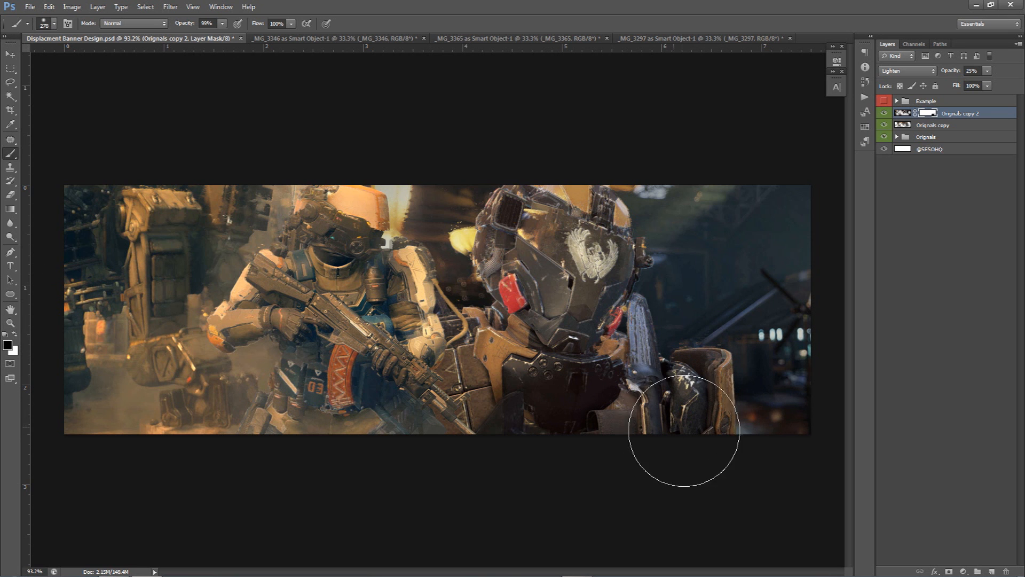
{"action": "mouse_move", "coordinate": [683, 431]}
{"action": "left_mouse_down"}
{"action": "mouse_move", "coordinate": [656, 411]}
{"action": "mouse_move", "coordinate": [641, 424]}
{"action": "mouse_move", "coordinate": [638, 404]}
{"action": "left_mouse_up"}
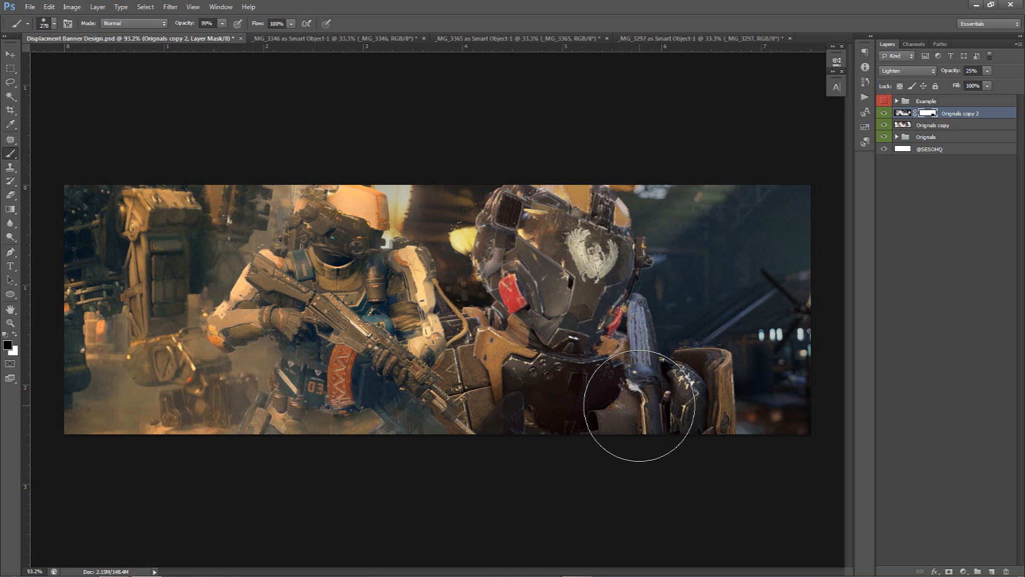
Nudge the glowing-edges layer slightly up and to the right
{"action": "key", "text": "v"}
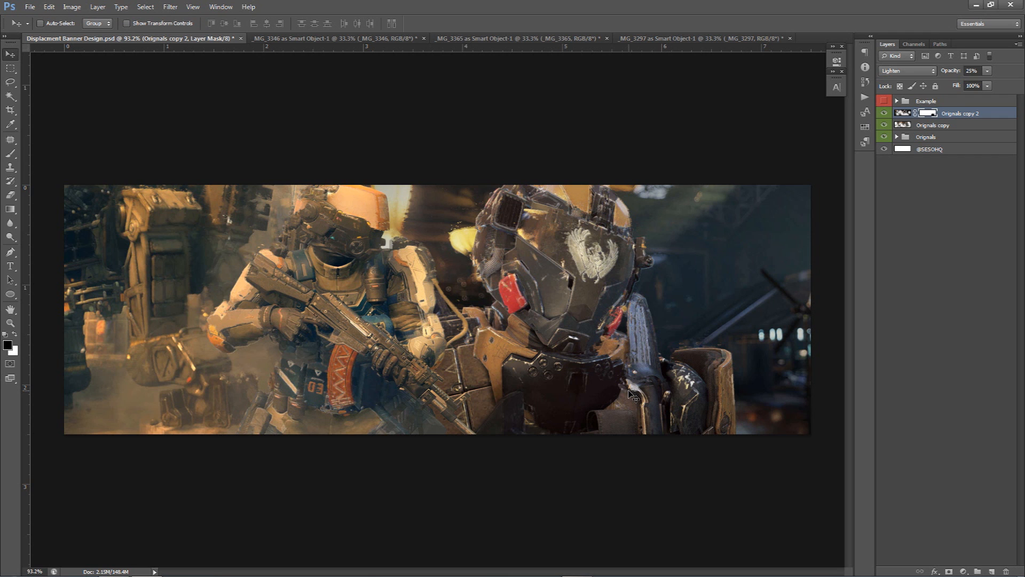
{"action": "left_click", "coordinate": [903, 117]}
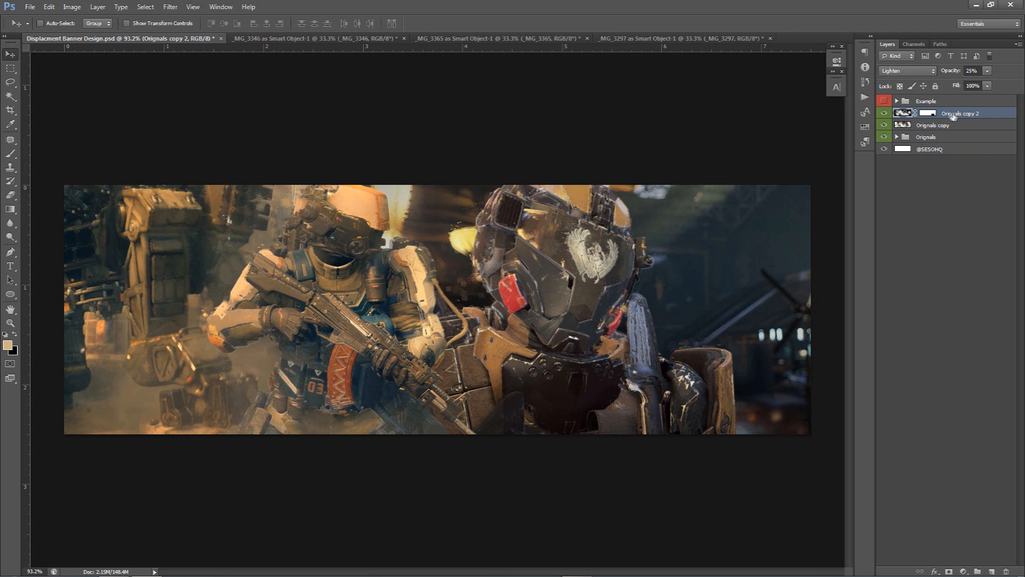
{"action": "left_click_drag", "start_coordinate": [292, 252], "coordinate": [301, 255]}
{"action": "key", "text": "Up"}
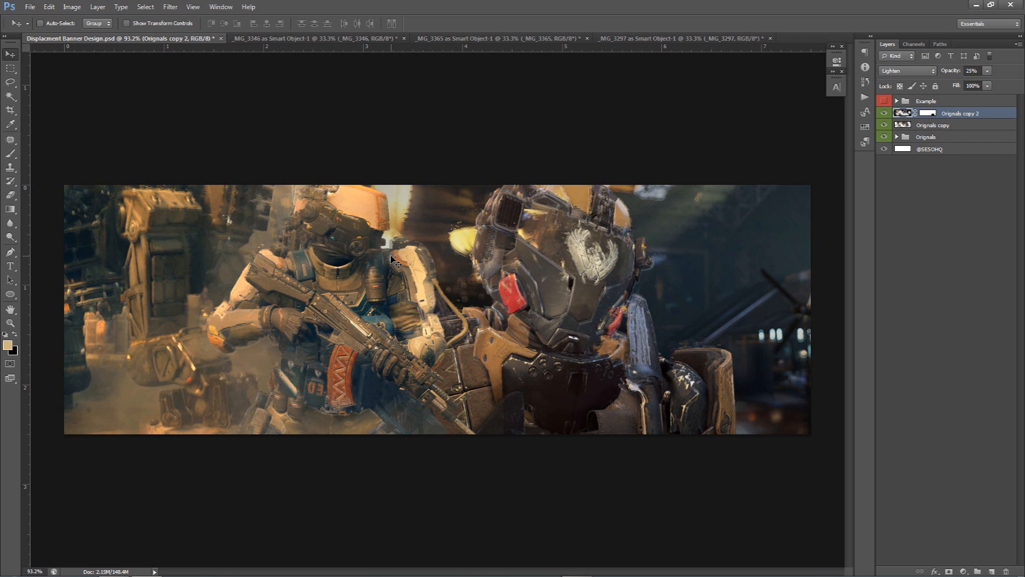
{"action": "key", "text": "Right"}
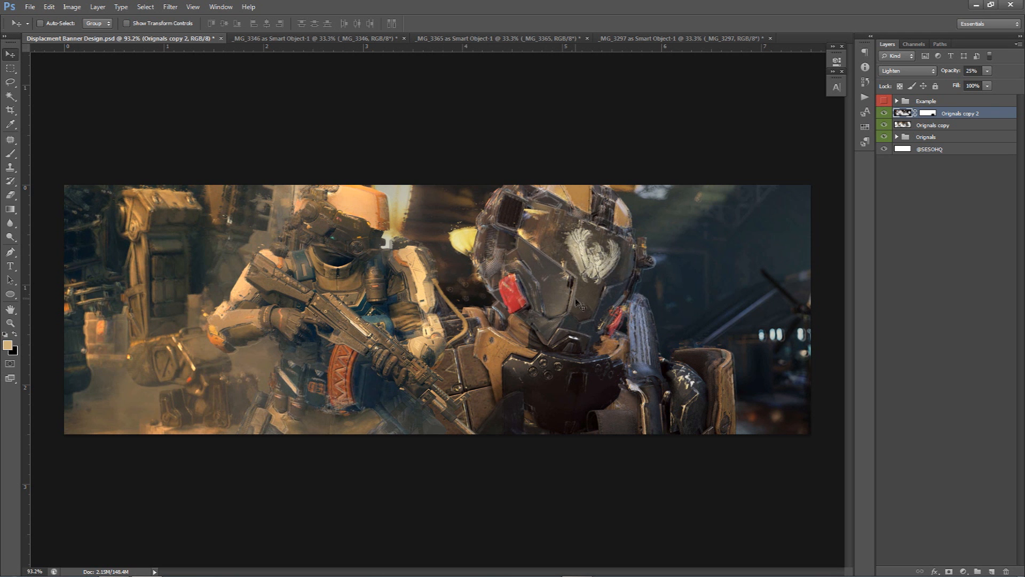
Erase more of the glowing-edges layer over the right soldier's helmet, chest and the lower gun area
{"action": "scroll", "coordinate": [490, 208], "scroll_direction": "up", "scroll_amount": 5}
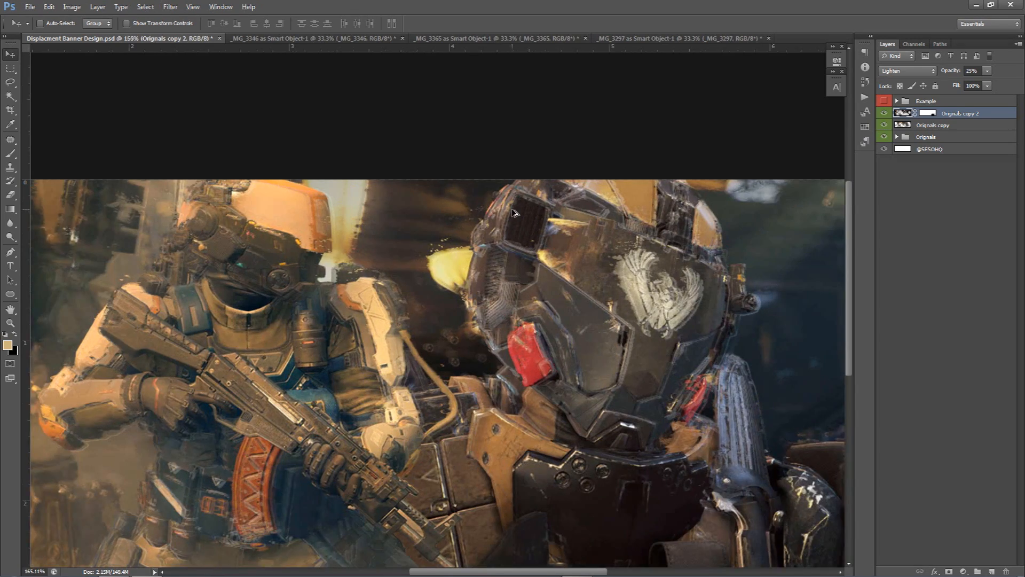
{"action": "key", "text": "e"}
{"action": "key", "text": "Escape"}
{"action": "right_click", "coordinate": [482, 219], "text": "alt"}
{"action": "mouse_move", "coordinate": [492, 199]}
{"action": "left_mouse_down"}
{"action": "mouse_move", "coordinate": [451, 210]}
{"action": "mouse_move", "coordinate": [423, 240]}
{"action": "mouse_move", "coordinate": [438, 278]}
{"action": "mouse_move", "coordinate": [416, 305]}
{"action": "left_mouse_up"}
{"action": "scroll", "coordinate": [417, 305], "scroll_direction": "down", "scroll_amount": 5}
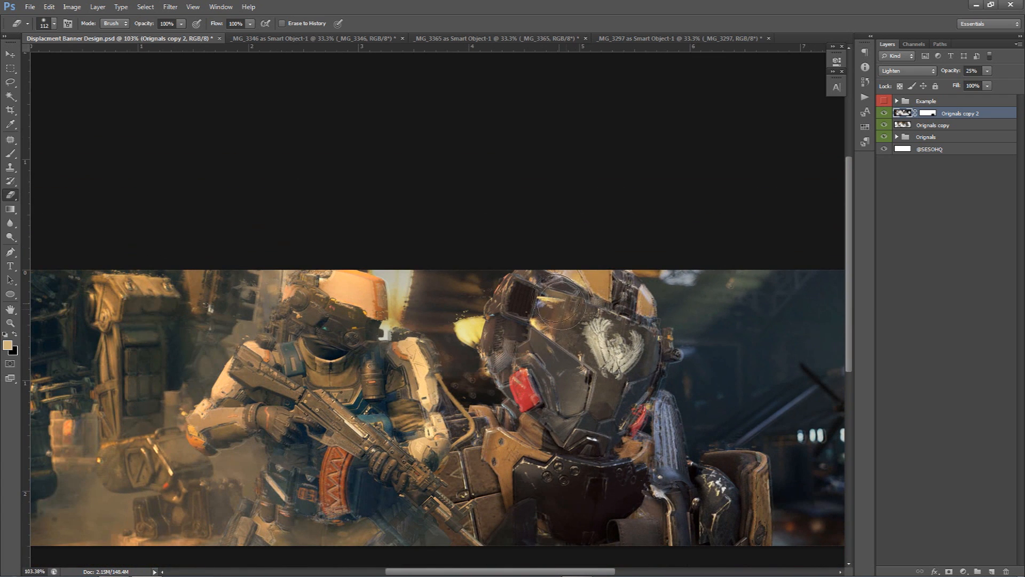
{"action": "left_click_drag", "start_coordinate": [631, 295], "coordinate": [629, 275]}
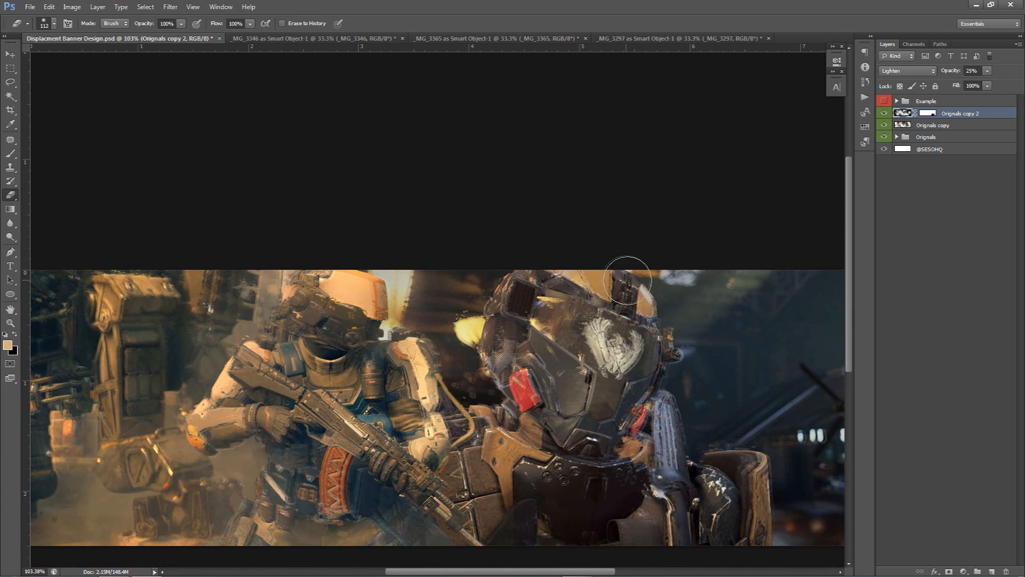
{"action": "mouse_move", "coordinate": [574, 435]}
{"action": "left_mouse_down"}
{"action": "mouse_move", "coordinate": [538, 423]}
{"action": "mouse_move", "coordinate": [554, 395]}
{"action": "left_mouse_up"}
{"action": "left_click_drag", "start_coordinate": [676, 450], "coordinate": [668, 467]}
{"action": "scroll", "coordinate": [572, 488], "scroll_direction": "down", "scroll_amount": 1}
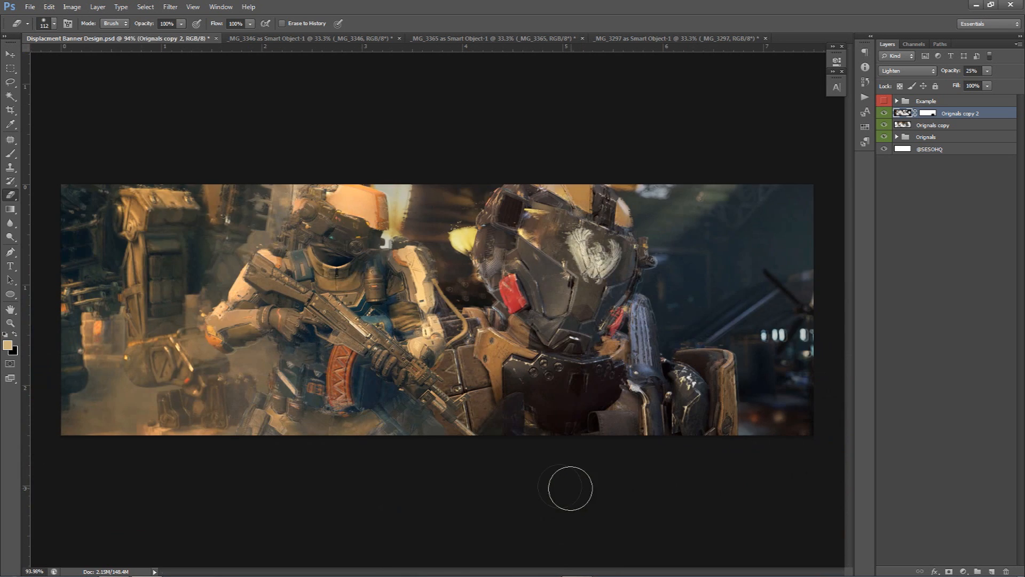
{"action": "mouse_move", "coordinate": [337, 404]}
{"action": "left_mouse_down"}
{"action": "mouse_move", "coordinate": [291, 375]}
{"action": "mouse_move", "coordinate": [310, 389]}
{"action": "mouse_move", "coordinate": [265, 433]}
{"action": "left_mouse_up"}
{"action": "scroll", "coordinate": [537, 376], "scroll_direction": "down", "scroll_amount": 1}
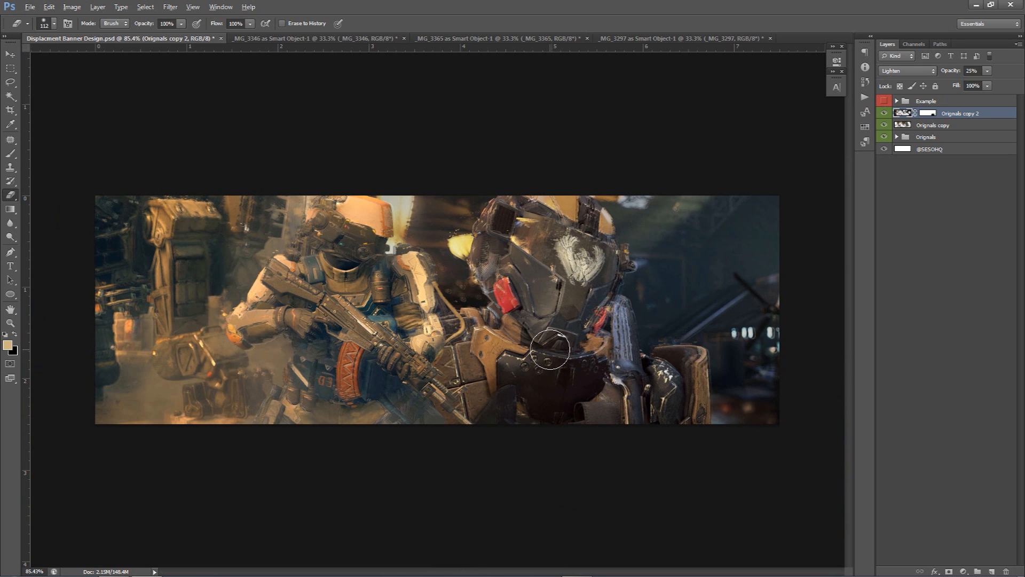
{"action": "scroll", "coordinate": [539, 369], "scroll_direction": "up", "scroll_amount": 1}
{"action": "scroll", "coordinate": [542, 364], "scroll_direction": "down", "scroll_amount": 1}
Duplicate the Orignals group again, merge it and place the merged layer at the top of the stack
{"action": "left_click", "coordinate": [941, 140]}
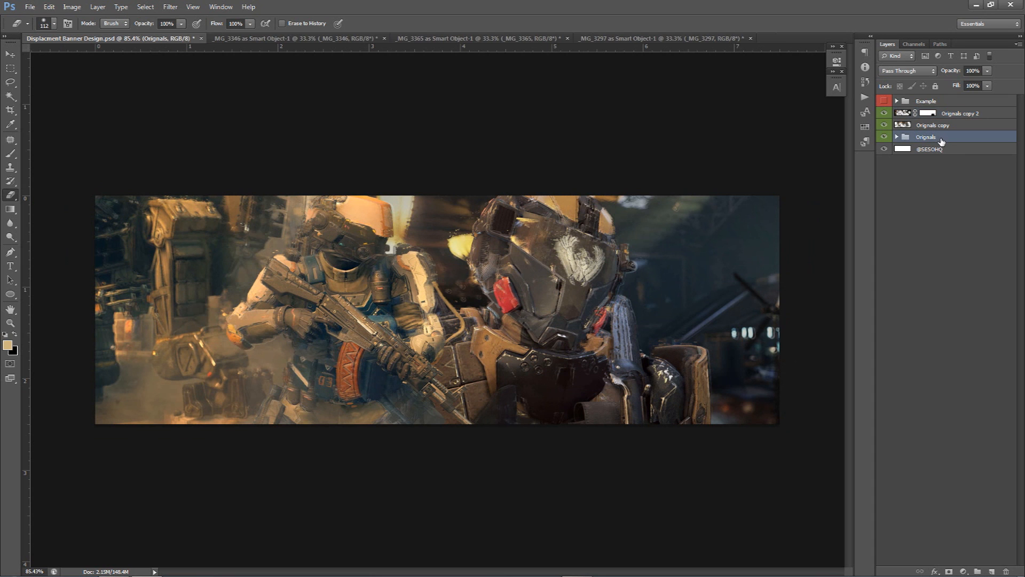
{"action": "key", "text": "ctrl+j"}
{"action": "key", "text": "ctrl+e"}
{"action": "left_click_drag", "start_coordinate": [941, 141], "coordinate": [938, 111]}
{"action": "key", "text": "v"}
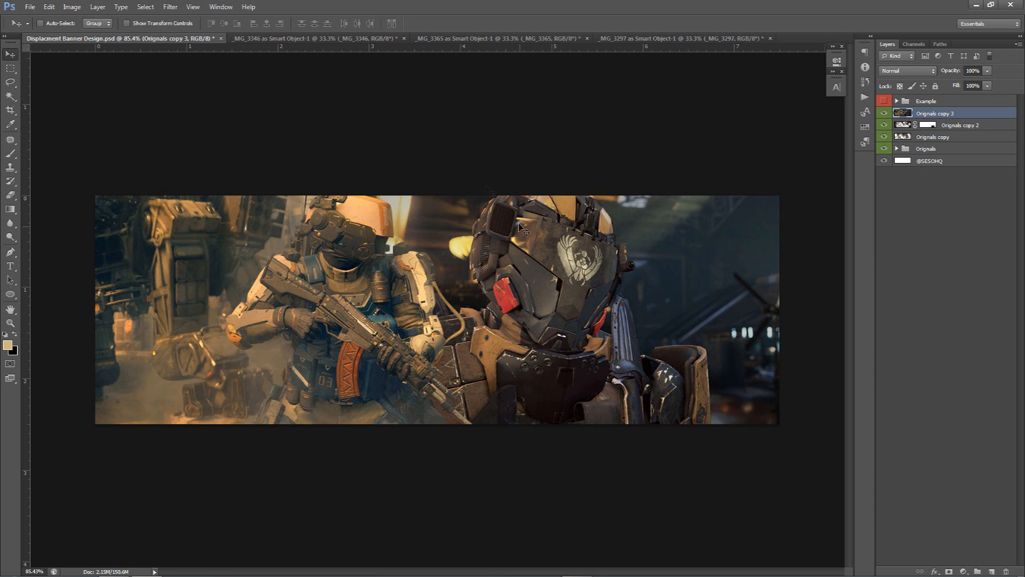
Apply the Displace filter to the new merged layer, choosing a displacement map file
{"action": "left_click", "coordinate": [196, 4]}
{"action": "mouse_move", "coordinate": [182, 126]}
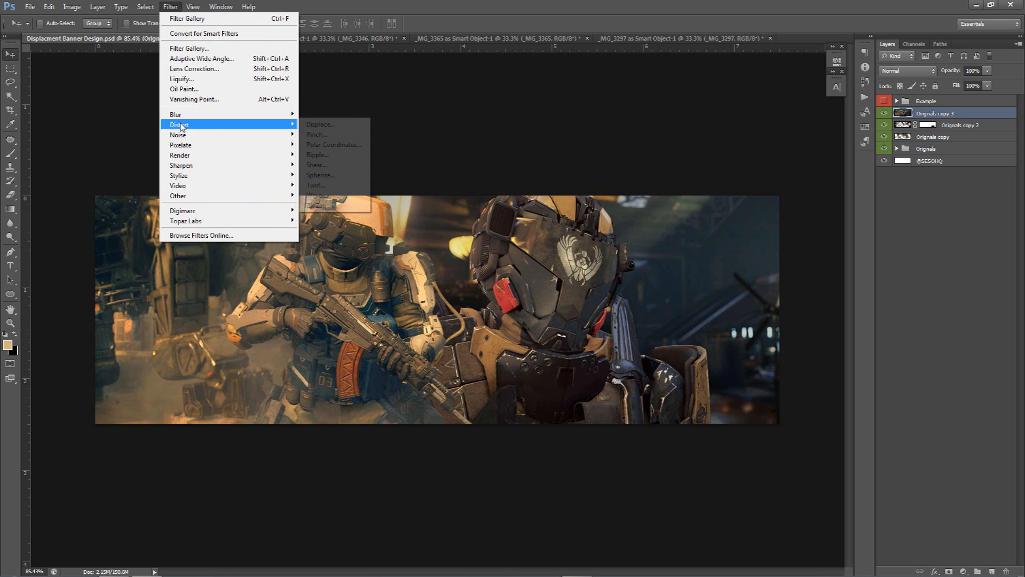
{"action": "left_click", "coordinate": [342, 124]}
{"action": "left_click", "coordinate": [544, 170]}
{"action": "left_click", "coordinate": [404, 182]}
{"action": "left_click", "coordinate": [639, 370]}
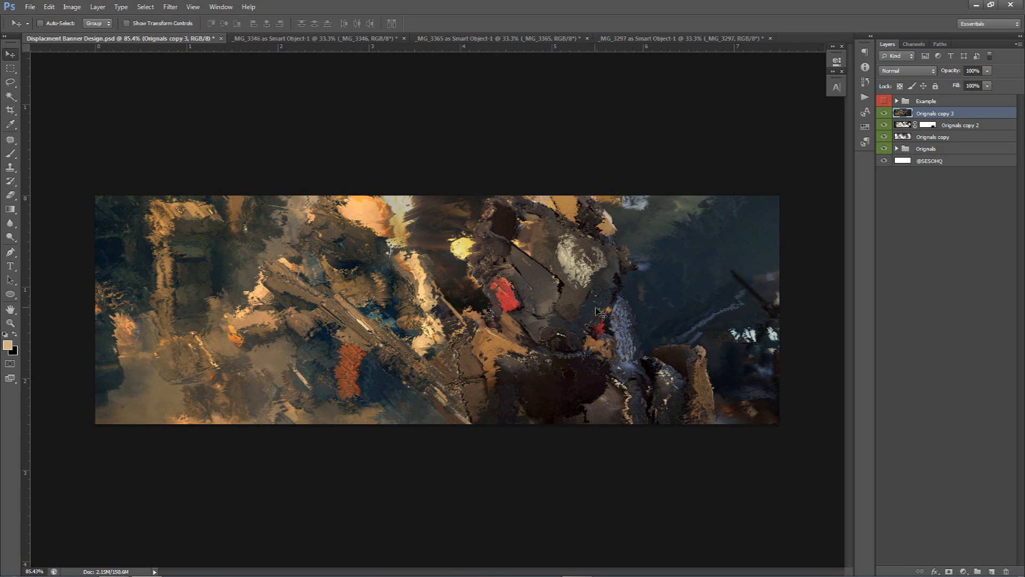
Set the Originals copy 3 layer's blend mode to Darker Color and its opacity to 40%
{"action": "left_click", "coordinate": [910, 71]}
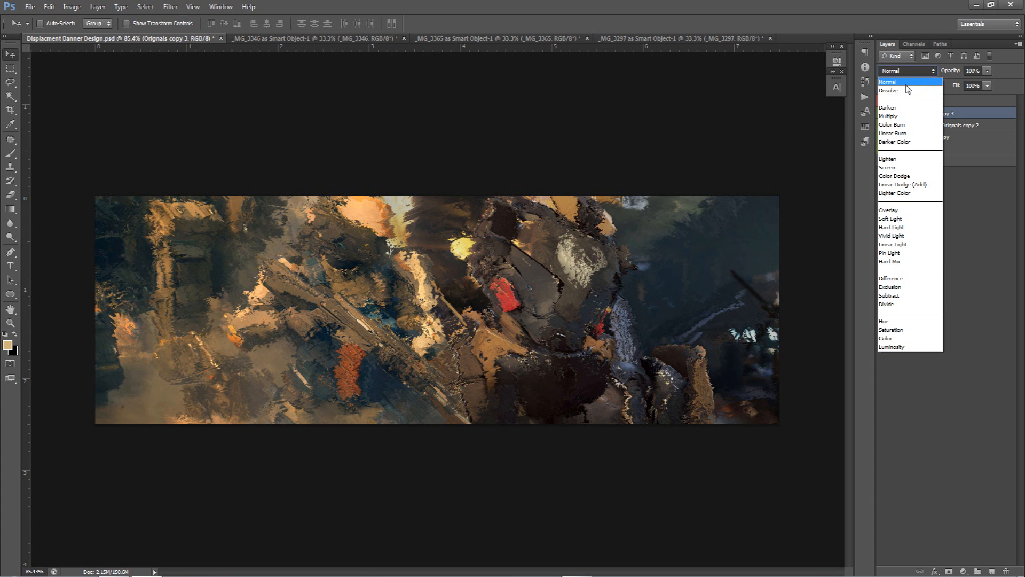
{"action": "left_click", "coordinate": [907, 107]}
{"action": "scroll", "coordinate": [906, 74], "scroll_direction": "down", "scroll_amount": 3}
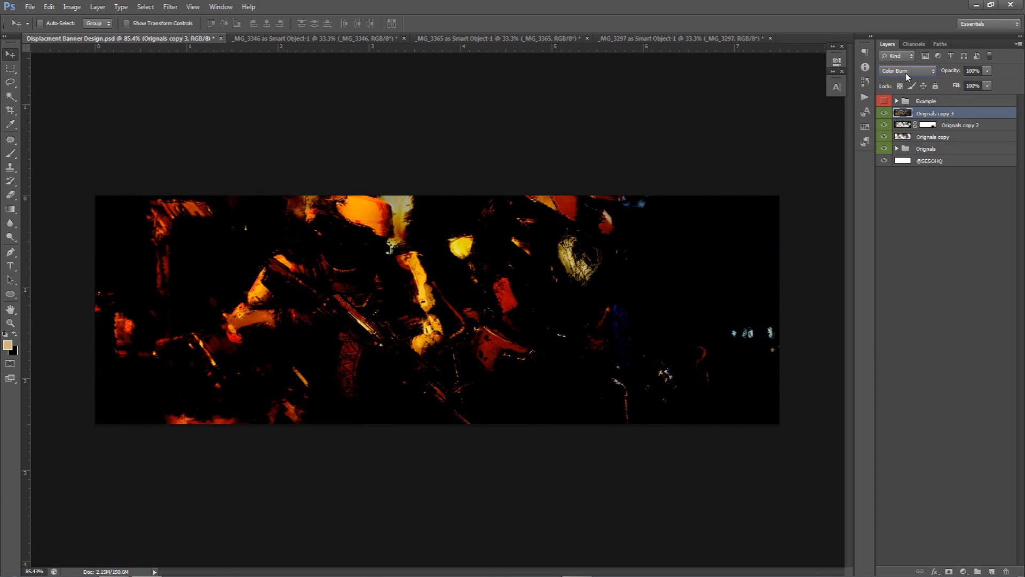
{"action": "scroll", "coordinate": [906, 74], "scroll_direction": "up", "scroll_amount": 2}
{"action": "scroll", "coordinate": [902, 74], "scroll_direction": "down", "scroll_amount": 6}
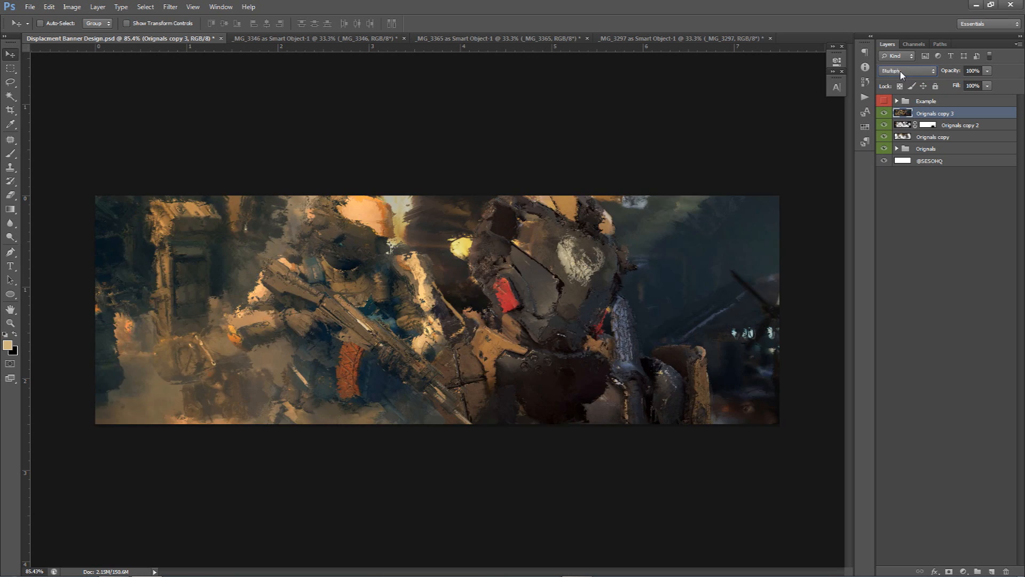
{"action": "scroll", "coordinate": [903, 75], "scroll_direction": "down", "scroll_amount": 3}
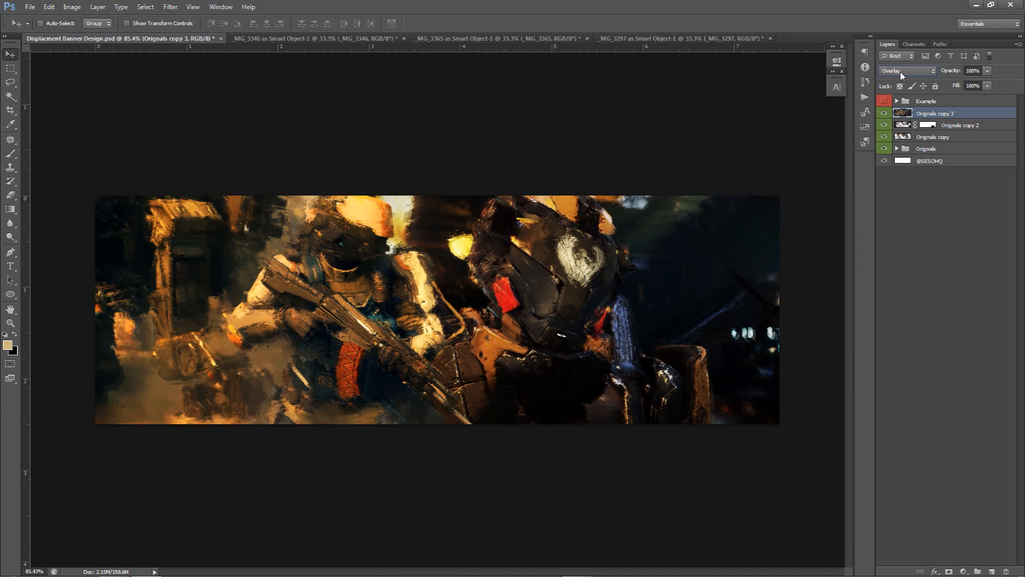
{"action": "scroll", "coordinate": [902, 75], "scroll_direction": "up", "scroll_amount": 2}
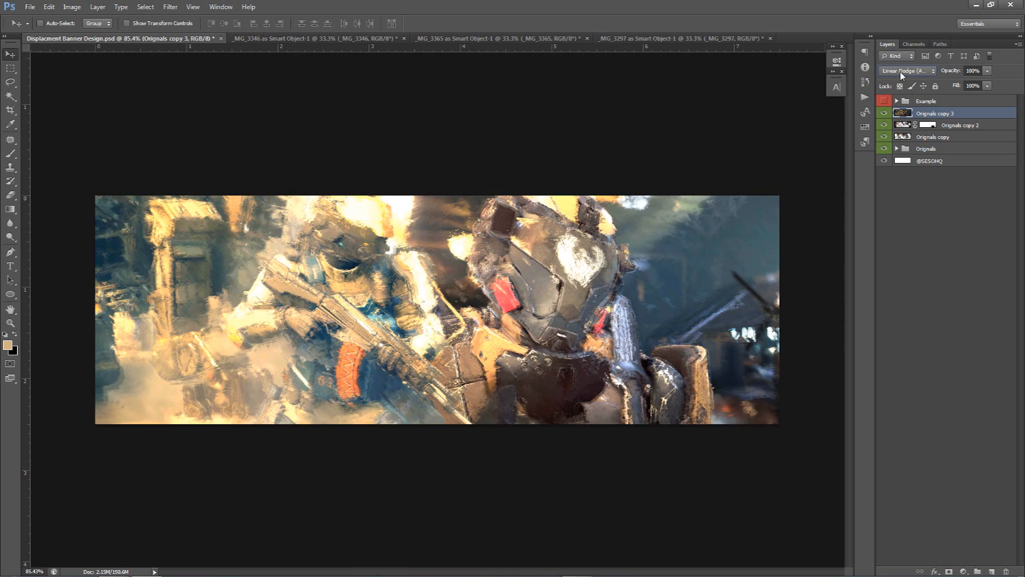
{"action": "scroll", "coordinate": [903, 75], "scroll_direction": "up", "scroll_amount": 1}
{"action": "scroll", "coordinate": [901, 71], "scroll_direction": "down", "scroll_amount": 9}
{"action": "scroll", "coordinate": [901, 72], "scroll_direction": "down", "scroll_amount": 1}
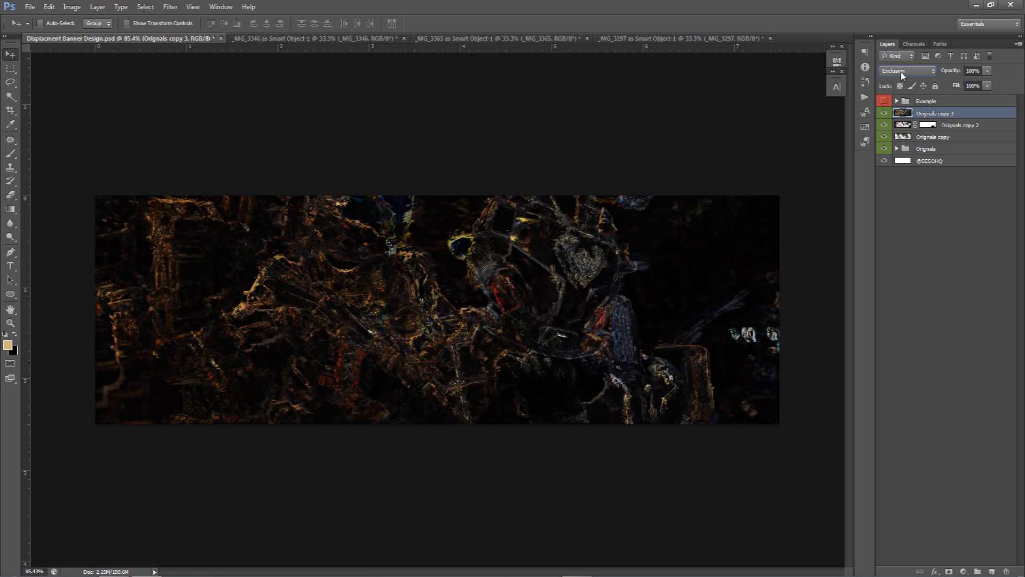
{"action": "scroll", "coordinate": [901, 71], "scroll_direction": "up", "scroll_amount": 3}
{"action": "scroll", "coordinate": [901, 72], "scroll_direction": "up", "scroll_amount": 3}
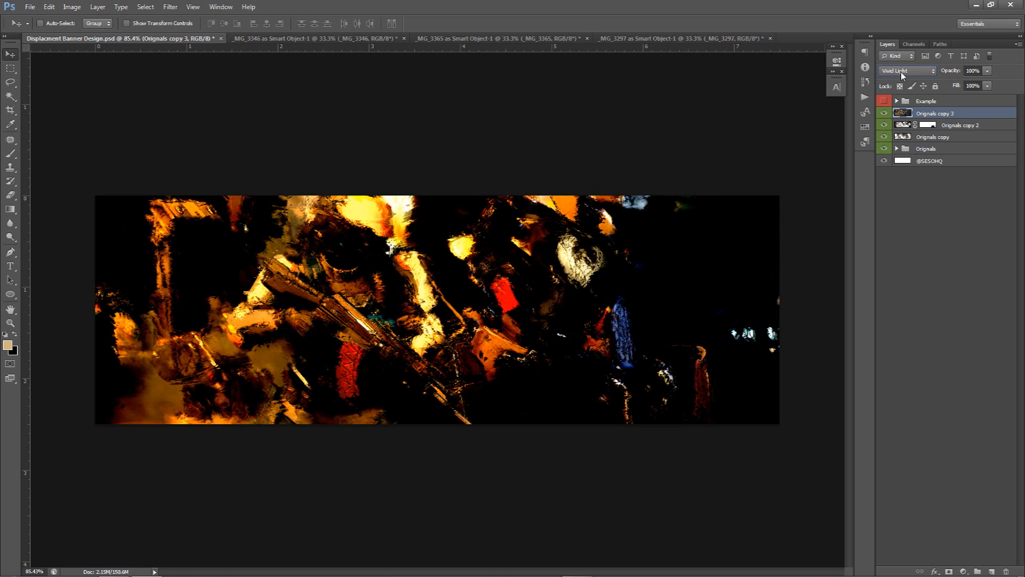
{"action": "left_click", "coordinate": [901, 71]}
{"action": "left_click", "coordinate": [903, 80]}
{"action": "scroll", "coordinate": [903, 81], "scroll_direction": "down", "scroll_amount": 4}
{"action": "scroll", "coordinate": [903, 81], "scroll_direction": "down", "scroll_amount": 3}
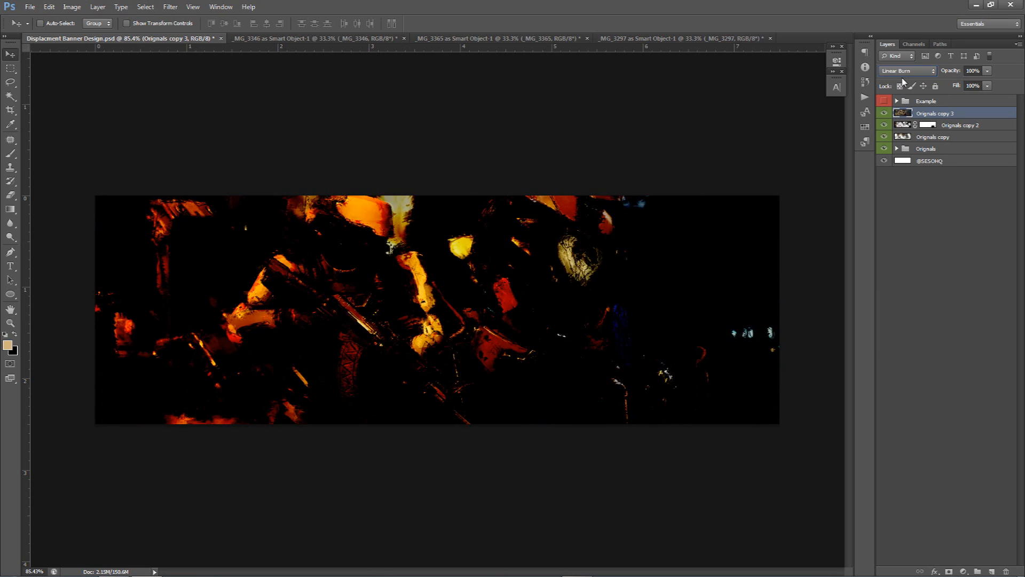
{"action": "scroll", "coordinate": [903, 81], "scroll_direction": "up", "scroll_amount": 1}
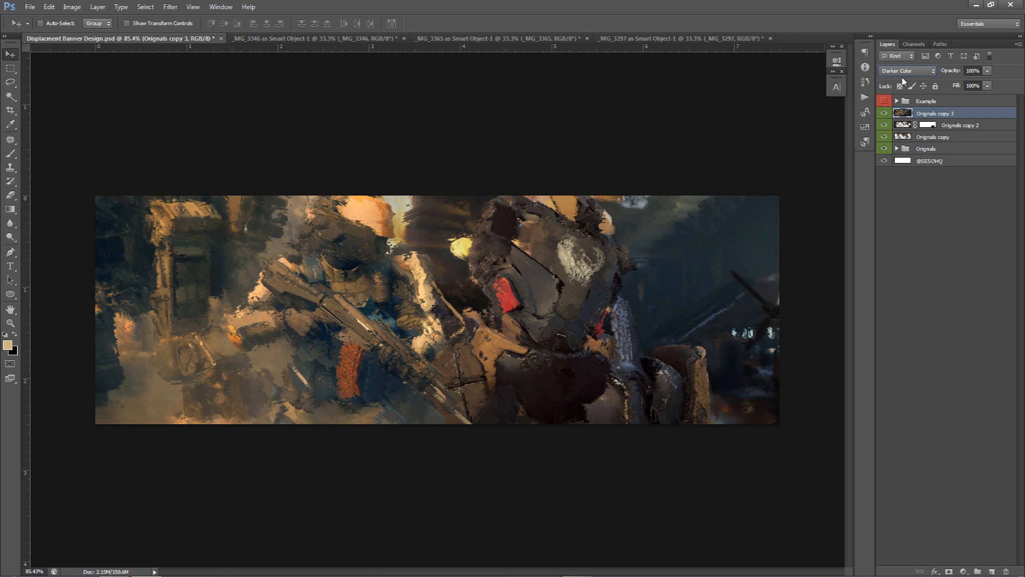
{"action": "left_click", "coordinate": [989, 71]}
{"action": "left_click_drag", "start_coordinate": [953, 81], "coordinate": [956, 82]}
{"action": "left_click", "coordinate": [877, 130]}
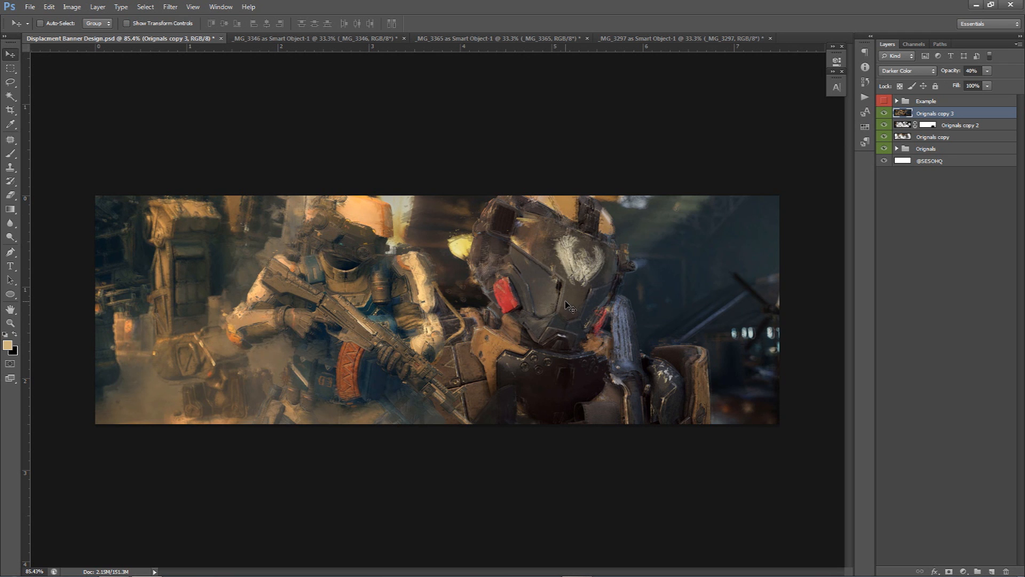
Erase parts of Originals copy 3 over the soldiers' helmets, the left soldier's gun, the top edge and the lower area
{"action": "key", "text": "e"}
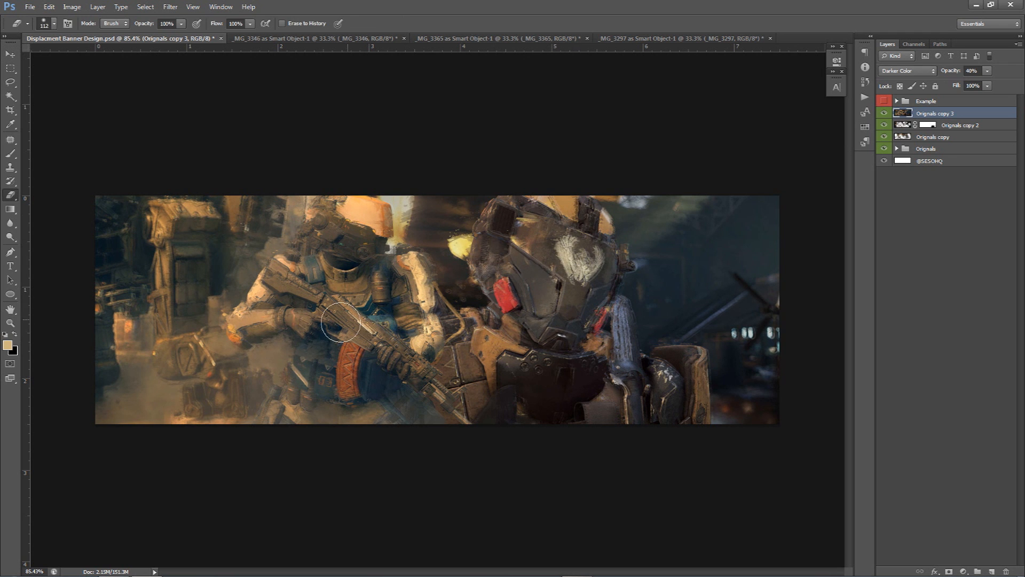
{"action": "mouse_move", "coordinate": [255, 325]}
{"action": "left_mouse_down"}
{"action": "mouse_move", "coordinate": [276, 284]}
{"action": "mouse_move", "coordinate": [343, 276]}
{"action": "mouse_move", "coordinate": [373, 241]}
{"action": "left_mouse_up"}
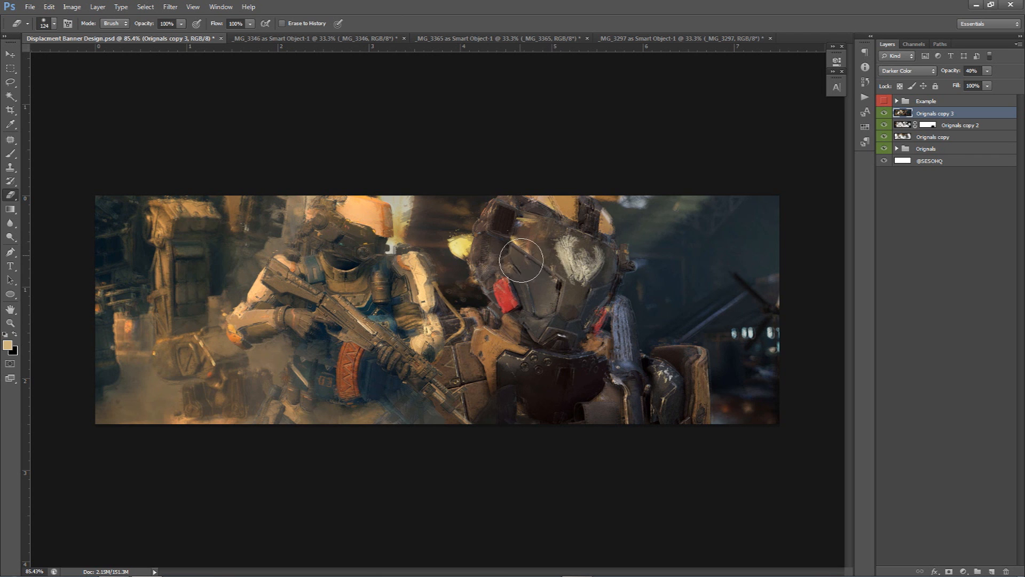
{"action": "right_click", "coordinate": [520, 257]}
{"action": "key", "text": "Escape"}
{"action": "mouse_move", "coordinate": [484, 273]}
{"action": "left_mouse_down"}
{"action": "mouse_move", "coordinate": [513, 271]}
{"action": "mouse_move", "coordinate": [496, 273]}
{"action": "left_mouse_up"}
{"action": "mouse_move", "coordinate": [536, 390]}
{"action": "left_mouse_down"}
{"action": "mouse_move", "coordinate": [504, 390]}
{"action": "mouse_move", "coordinate": [484, 409]}
{"action": "mouse_move", "coordinate": [402, 414]}
{"action": "left_mouse_up"}
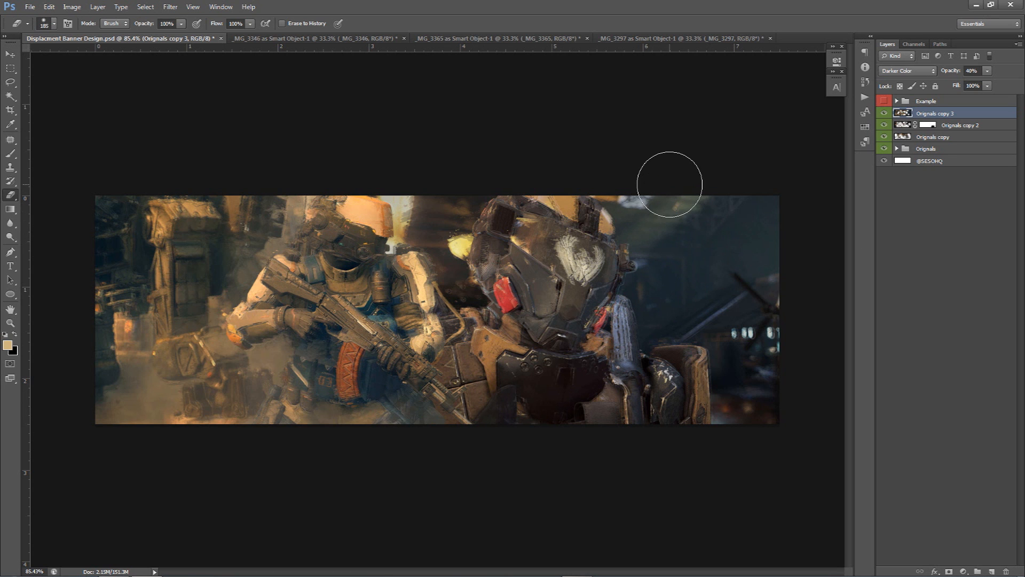
{"action": "left_click_drag", "start_coordinate": [193, 228], "coordinate": [194, 228]}
{"action": "mouse_move", "coordinate": [215, 235]}
{"action": "left_mouse_down"}
{"action": "mouse_move", "coordinate": [159, 210]}
{"action": "mouse_move", "coordinate": [182, 241]}
{"action": "mouse_move", "coordinate": [221, 251]}
{"action": "mouse_move", "coordinate": [251, 368]}
{"action": "mouse_move", "coordinate": [318, 330]}
{"action": "mouse_move", "coordinate": [493, 282]}
{"action": "mouse_move", "coordinate": [647, 259]}
{"action": "mouse_move", "coordinate": [677, 295]}
{"action": "mouse_move", "coordinate": [634, 229]}
{"action": "mouse_move", "coordinate": [583, 229]}
{"action": "left_mouse_up"}
{"action": "left_click_drag", "start_coordinate": [700, 363], "coordinate": [703, 363]}
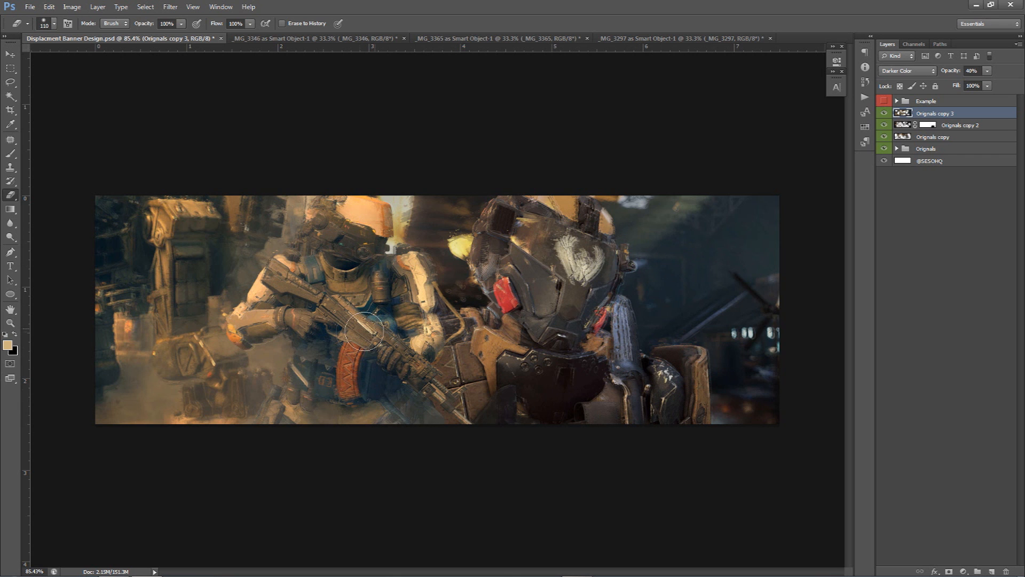
{"action": "left_click_drag", "start_coordinate": [380, 346], "coordinate": [462, 328]}
Toggle the Originals copy 3 layer's visibility to compare the banner with and without it
{"action": "left_click", "coordinate": [884, 113]}
{"action": "left_click", "coordinate": [884, 113]}
{"action": "left_click", "coordinate": [884, 113]}
{"action": "left_click", "coordinate": [885, 114]}
{"action": "left_click", "coordinate": [884, 114]}
{"action": "left_click", "coordinate": [884, 113]}
{"action": "left_click", "coordinate": [885, 114]}
{"action": "left_click", "coordinate": [884, 114]}
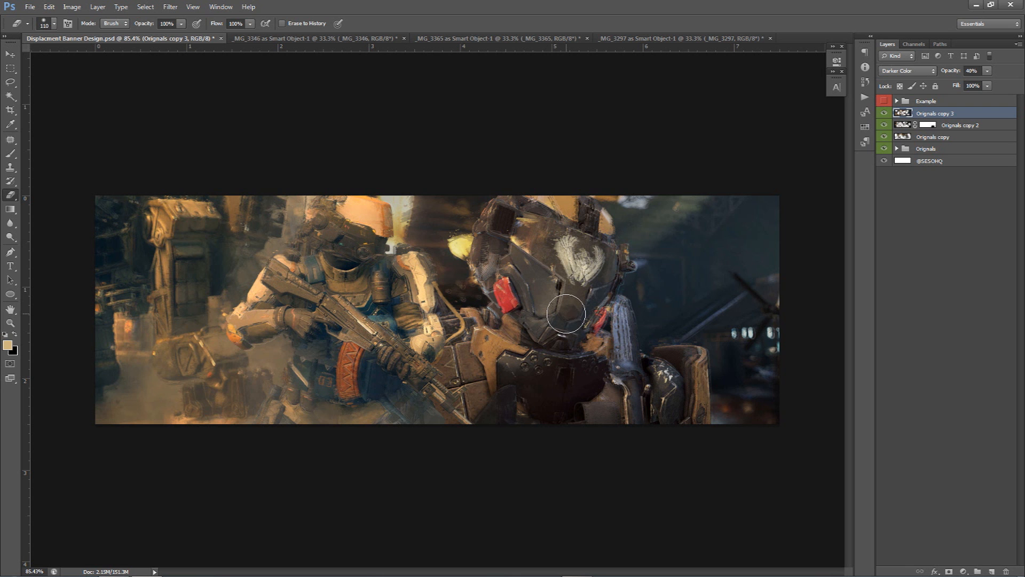
Bring the _MG_3346 rock texture into the banner document as a new layer
{"action": "left_click", "coordinate": [377, 38]}
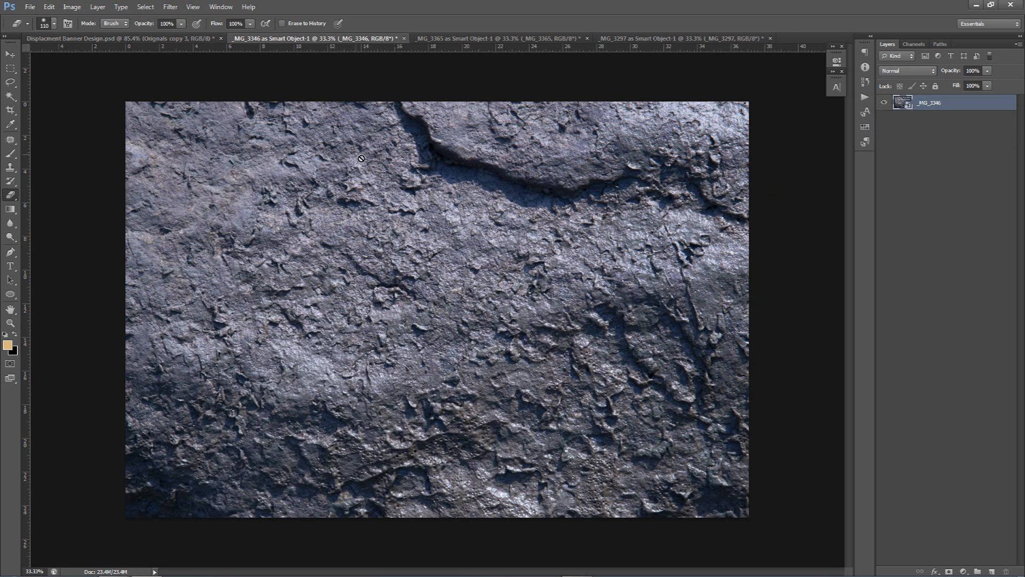
{"action": "key", "text": "v"}
{"action": "left_click_drag", "start_coordinate": [551, 194], "coordinate": [475, 256]}
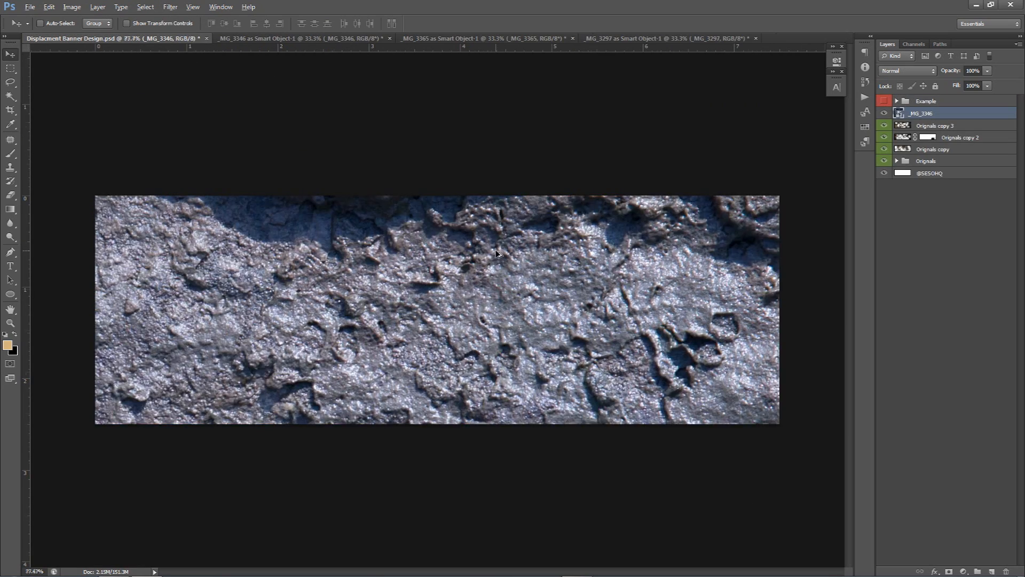
Free-transform the rock texture so it covers the whole banner
{"action": "key", "text": "ctrl+minus"}
{"action": "key", "text": "ctrl+minus"}
{"action": "key", "text": "ctrl+minus"}
{"action": "key", "text": "ctrl+t"}
{"action": "left_click_drag", "start_coordinate": [578, 188], "coordinate": [418, 271]}
{"action": "left_click_drag", "start_coordinate": [376, 333], "coordinate": [525, 282]}
{"action": "scroll", "coordinate": [502, 293], "scroll_direction": "up", "scroll_amount": 6}
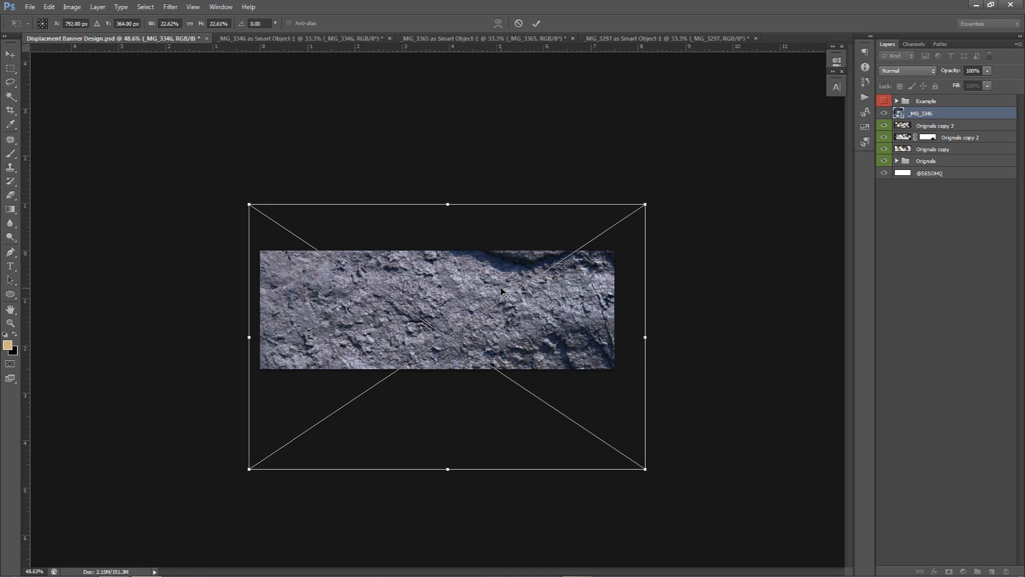
{"action": "key", "text": "alt+space"}
{"action": "key", "text": "Escape"}
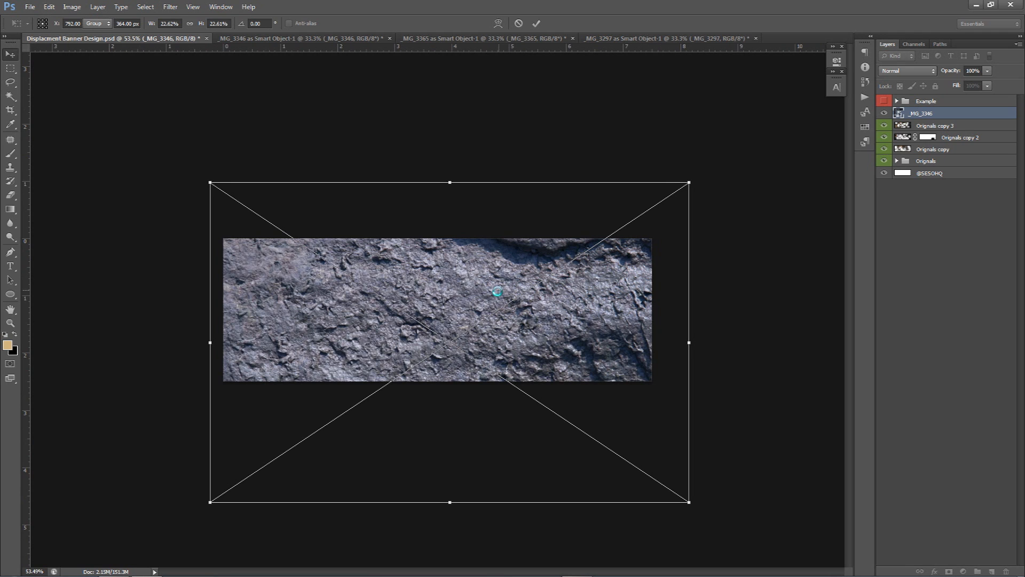
{"action": "key", "text": "Return"}
{"action": "scroll", "coordinate": [496, 294], "scroll_direction": "up", "scroll_amount": 2}
{"action": "scroll", "coordinate": [496, 297], "scroll_direction": "up", "scroll_amount": 2}
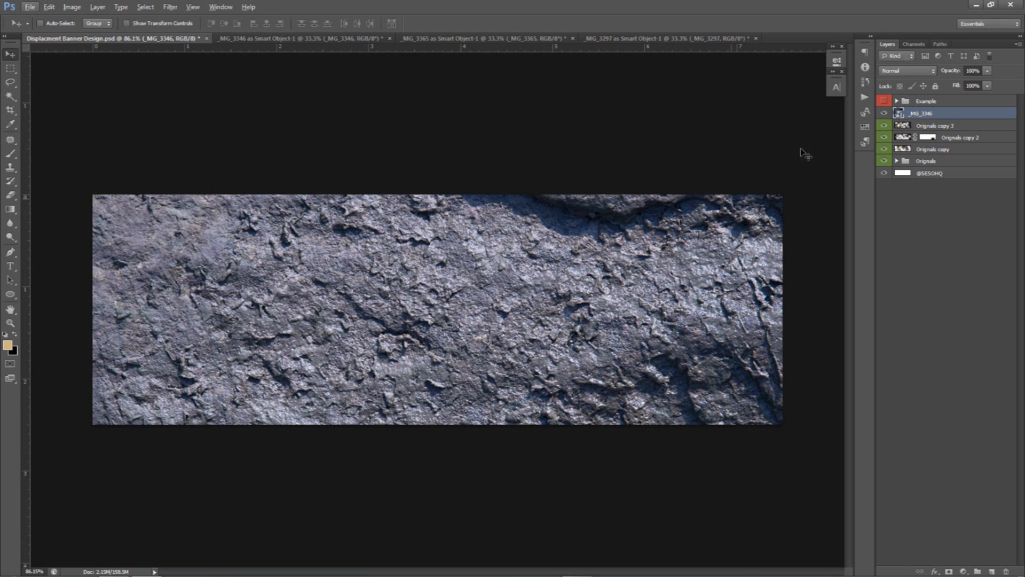
Set the rock texture layer's blend mode to Overlay
{"action": "left_click", "coordinate": [907, 70]}
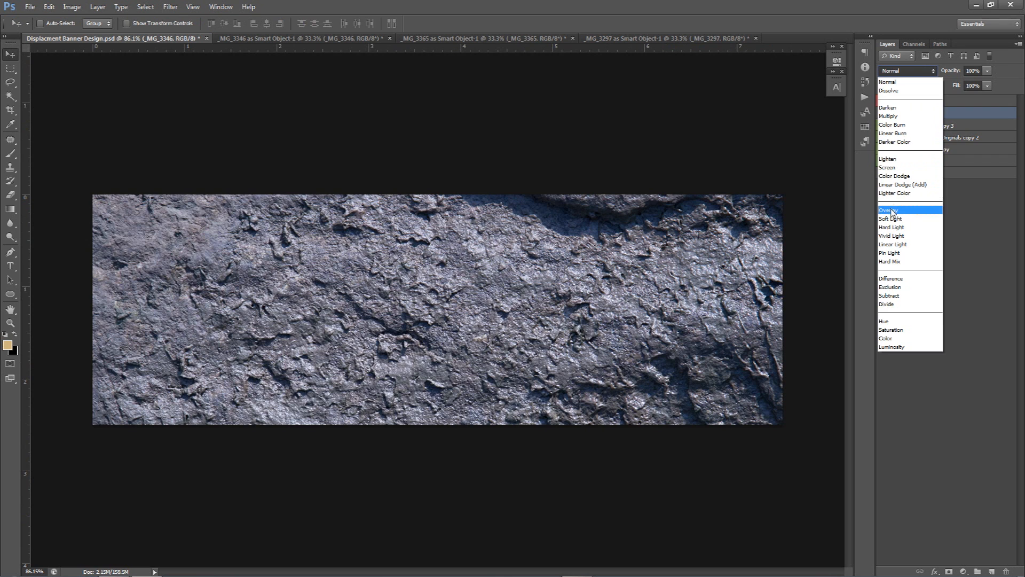
{"action": "left_click", "coordinate": [899, 210]}
{"action": "right_click", "coordinate": [938, 114]}
{"action": "left_click", "coordinate": [940, 228]}
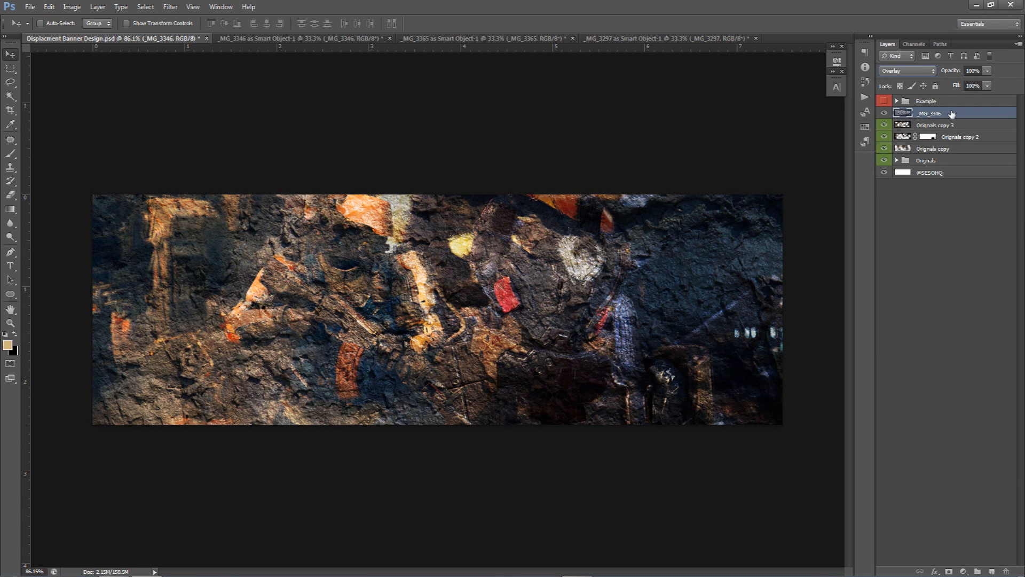
Desaturate the rock texture with Hue/Saturation at -100 saturation and set its opacity to 25%
{"action": "key", "text": "ctrl+u"}
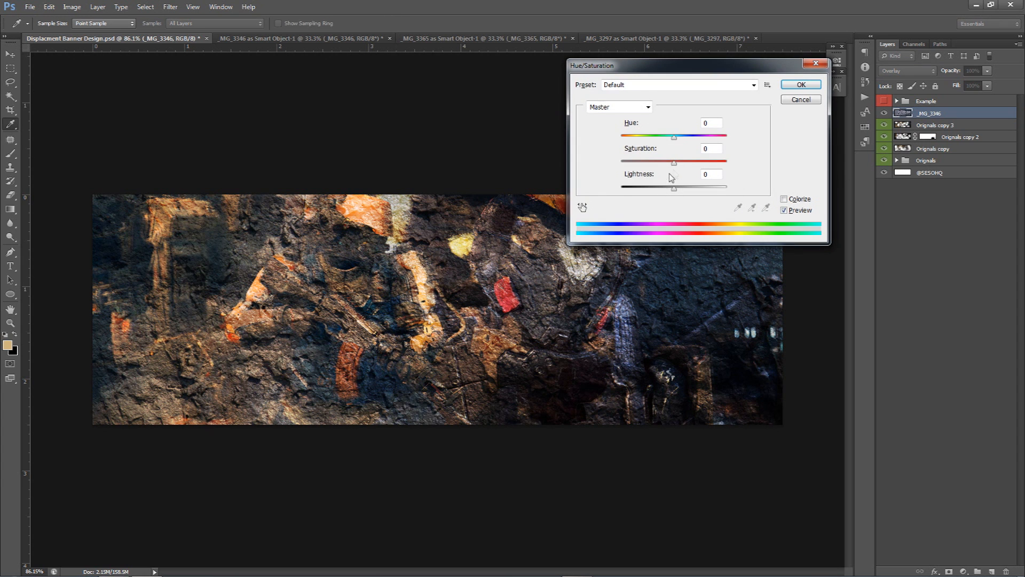
{"action": "left_click", "coordinate": [801, 86]}
{"action": "left_click", "coordinate": [988, 71]}
{"action": "left_click_drag", "start_coordinate": [988, 82], "coordinate": [947, 83]}
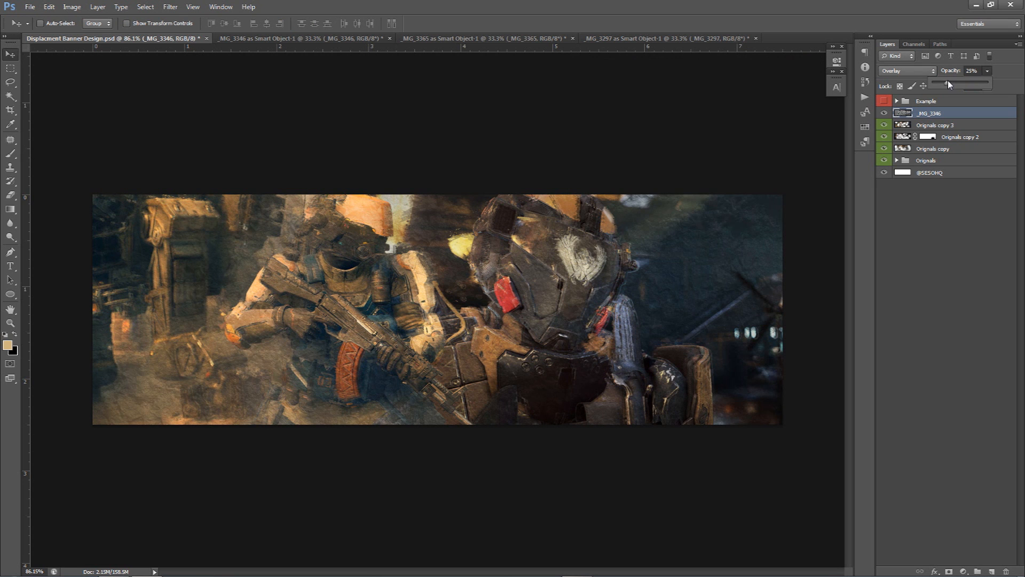
{"action": "left_click_drag", "start_coordinate": [947, 81], "coordinate": [951, 83]}
{"action": "type", "text": "25"}
{"action": "key", "text": "Return"}
Erase the rock texture along the banner's bottom edge with a 375 px soft eraser
{"action": "key", "text": "e"}
{"action": "right_click", "coordinate": [621, 277], "text": "alt"}
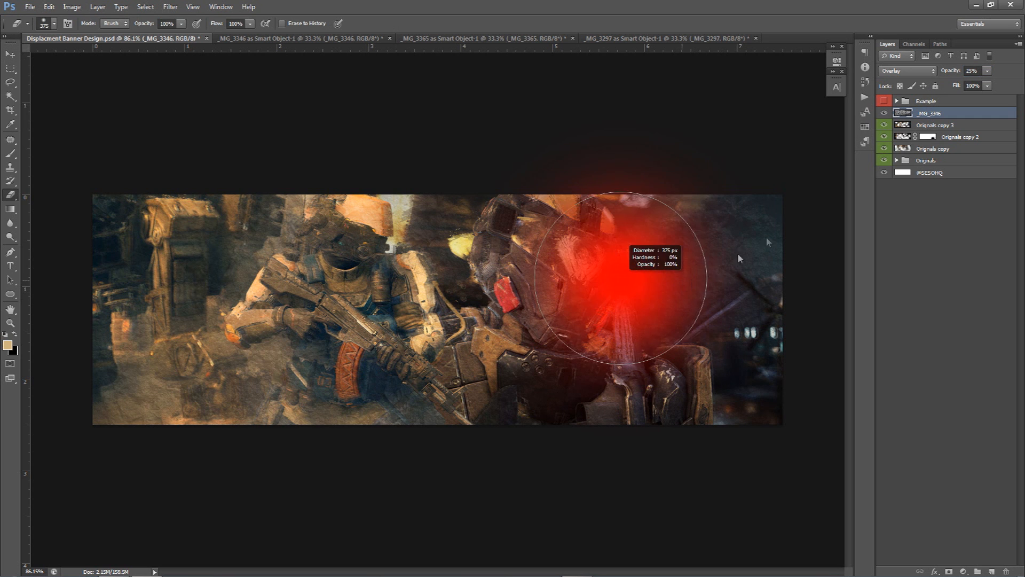
{"action": "mouse_move", "coordinate": [276, 410]}
{"action": "left_mouse_down"}
{"action": "mouse_move", "coordinate": [160, 379]}
{"action": "mouse_move", "coordinate": [213, 232]}
{"action": "mouse_move", "coordinate": [159, 241]}
{"action": "mouse_move", "coordinate": [215, 239]}
{"action": "mouse_move", "coordinate": [134, 224]}
{"action": "mouse_move", "coordinate": [289, 255]}
{"action": "mouse_move", "coordinate": [316, 251]}
{"action": "mouse_move", "coordinate": [416, 286]}
{"action": "mouse_move", "coordinate": [512, 282]}
{"action": "mouse_move", "coordinate": [457, 322]}
{"action": "mouse_move", "coordinate": [492, 251]}
{"action": "mouse_move", "coordinate": [591, 364]}
{"action": "mouse_move", "coordinate": [647, 407]}
{"action": "mouse_move", "coordinate": [698, 409]}
{"action": "left_mouse_up"}
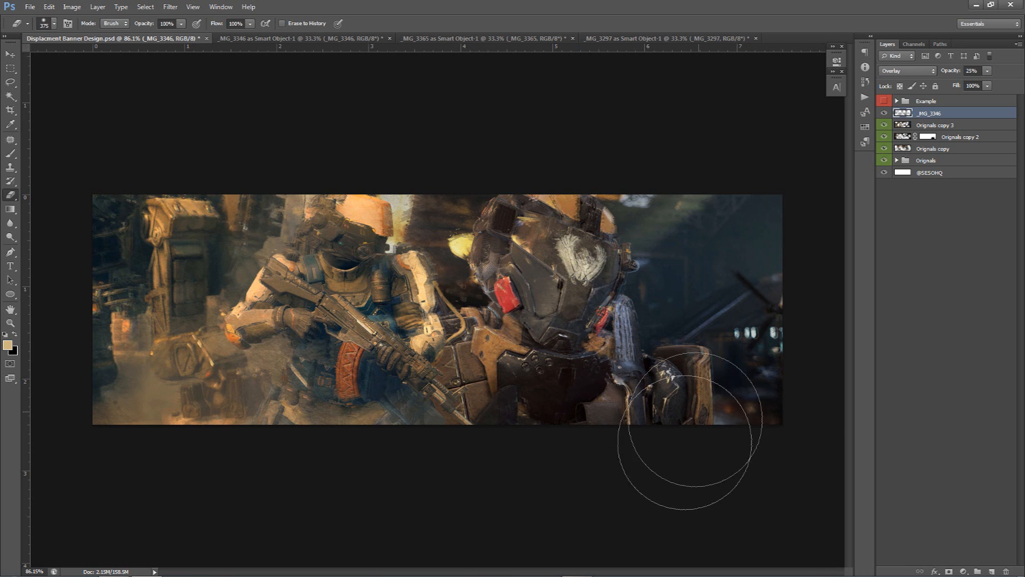
Toggle the visibility of the texture, displaced layers and the Example group to compare the banner against the reference
{"action": "left_click", "coordinate": [885, 113]}
{"action": "mouse_move", "coordinate": [885, 114]}
{"action": "left_mouse_down"}
{"action": "mouse_move", "coordinate": [886, 152]}
{"action": "mouse_move", "coordinate": [886, 119]}
{"action": "left_mouse_up"}
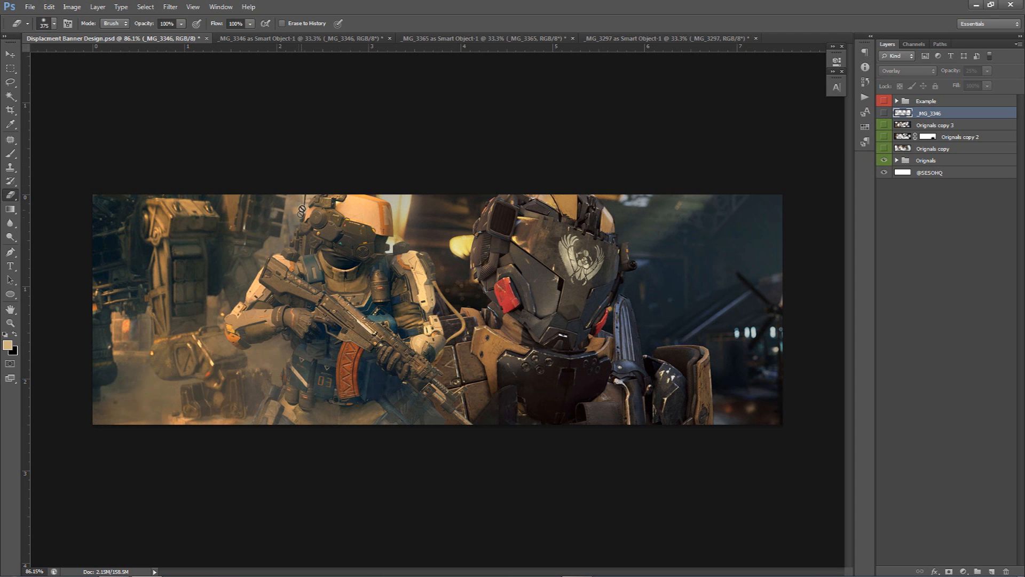
{"action": "left_click", "coordinate": [884, 149]}
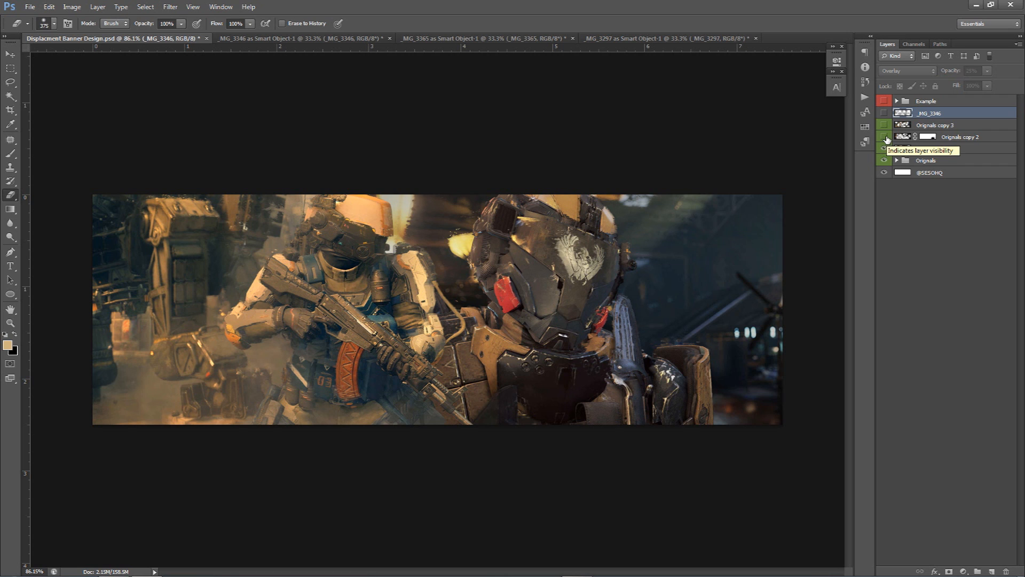
{"action": "left_click", "coordinate": [10, 55]}
{"action": "left_click_drag", "start_coordinate": [512, 250], "coordinate": [484, 281]}
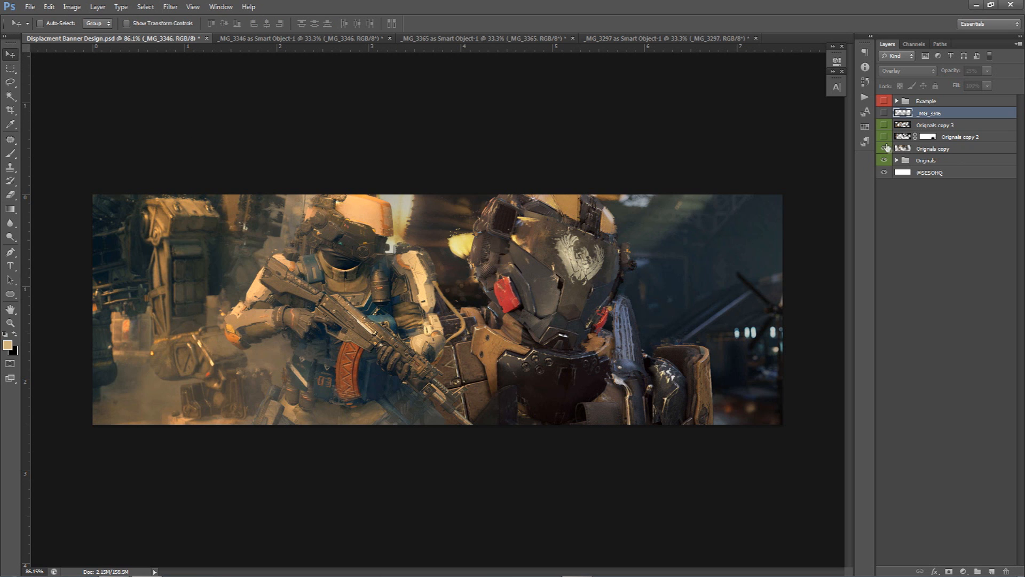
{"action": "left_click", "coordinate": [885, 138]}
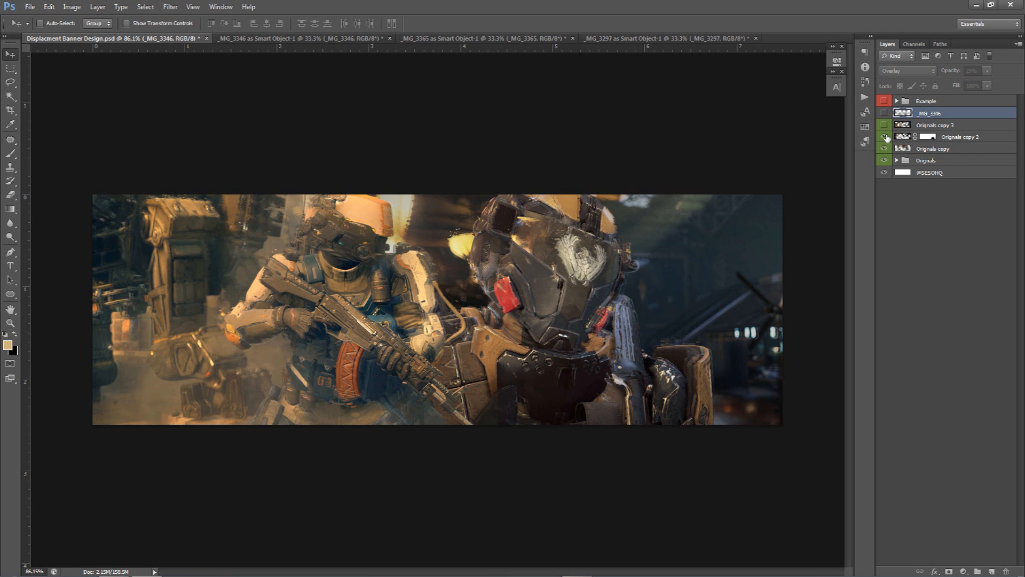
{"action": "left_click", "coordinate": [885, 125]}
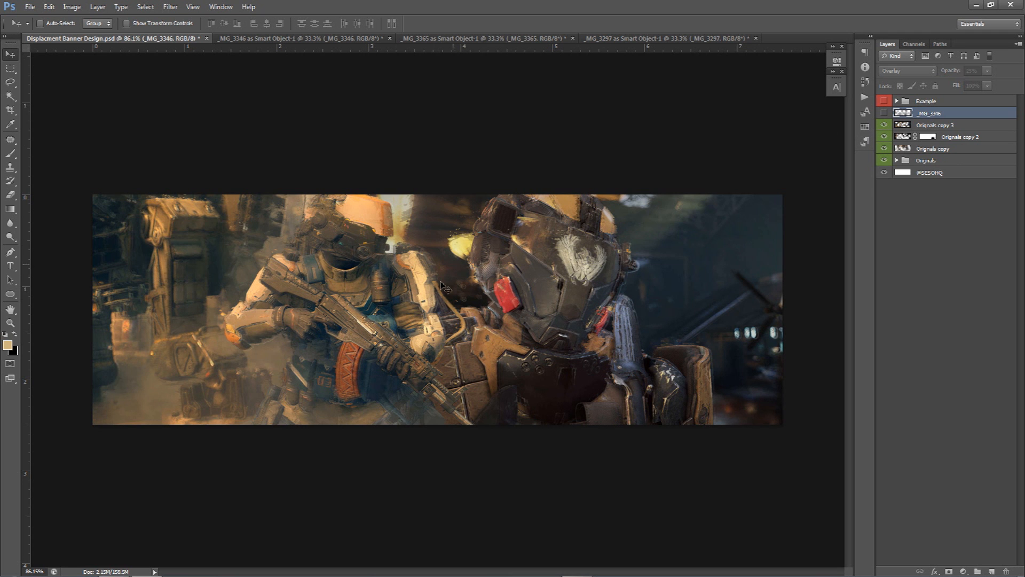
{"action": "left_click", "coordinate": [885, 112]}
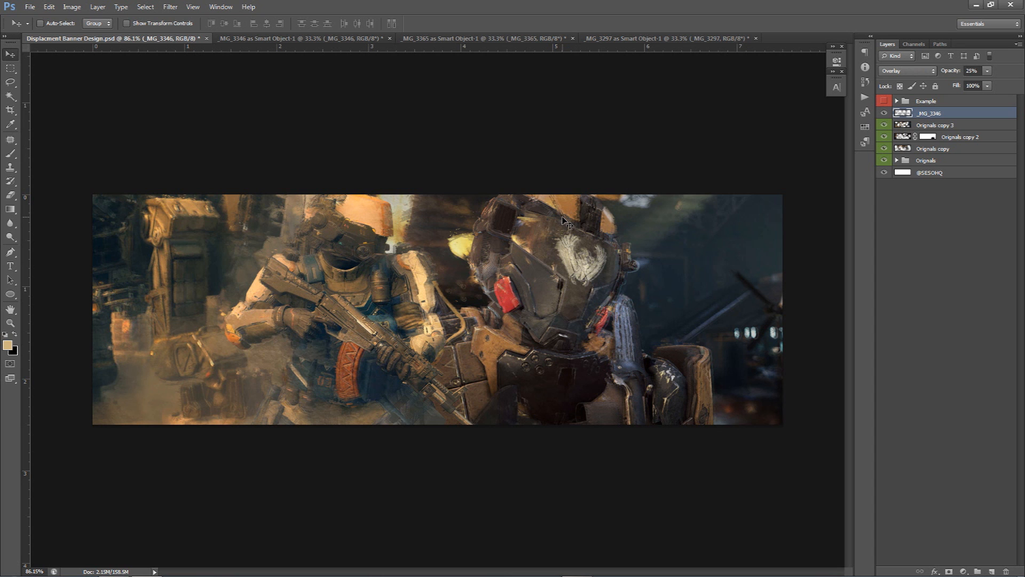
{"action": "left_click_drag", "start_coordinate": [884, 113], "coordinate": [884, 149]}
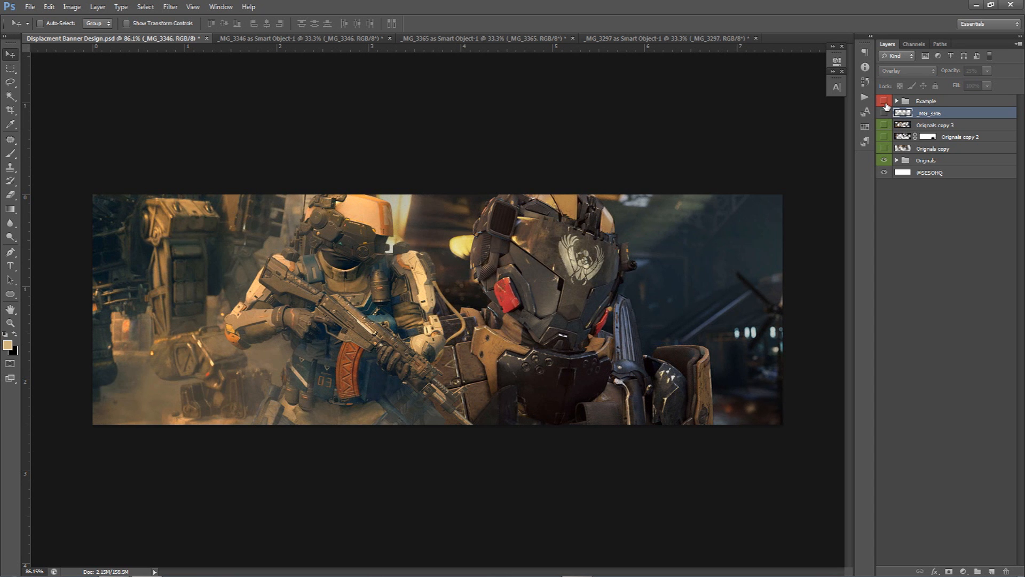
{"action": "left_click", "coordinate": [885, 101]}
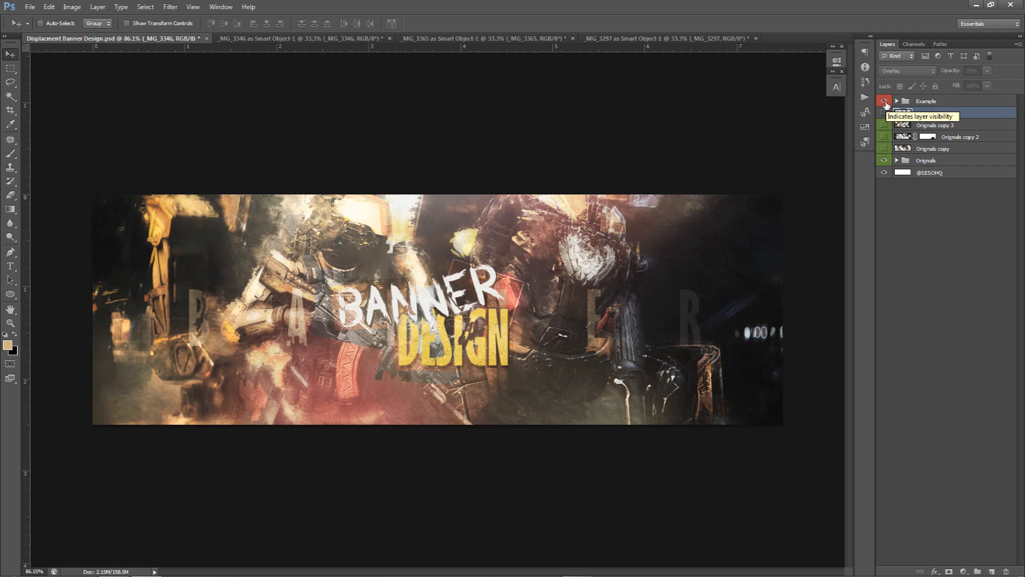
{"action": "left_click", "coordinate": [884, 102]}
{"action": "left_click_drag", "start_coordinate": [885, 113], "coordinate": [884, 149]}
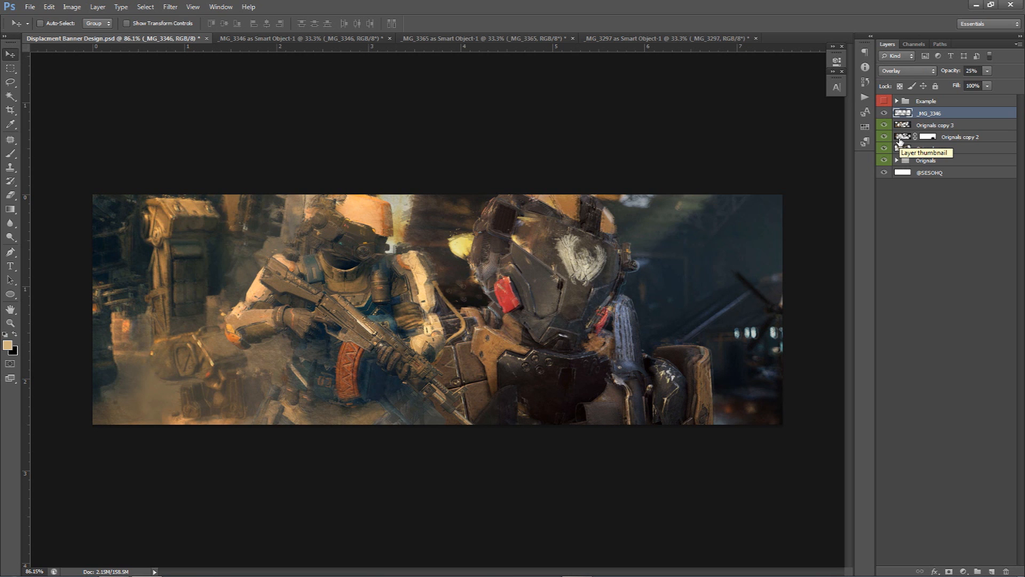
Select all the banner layers and merge a duplicate of them into a single new layer
{"action": "left_click", "coordinate": [940, 160], "text": "shift"}
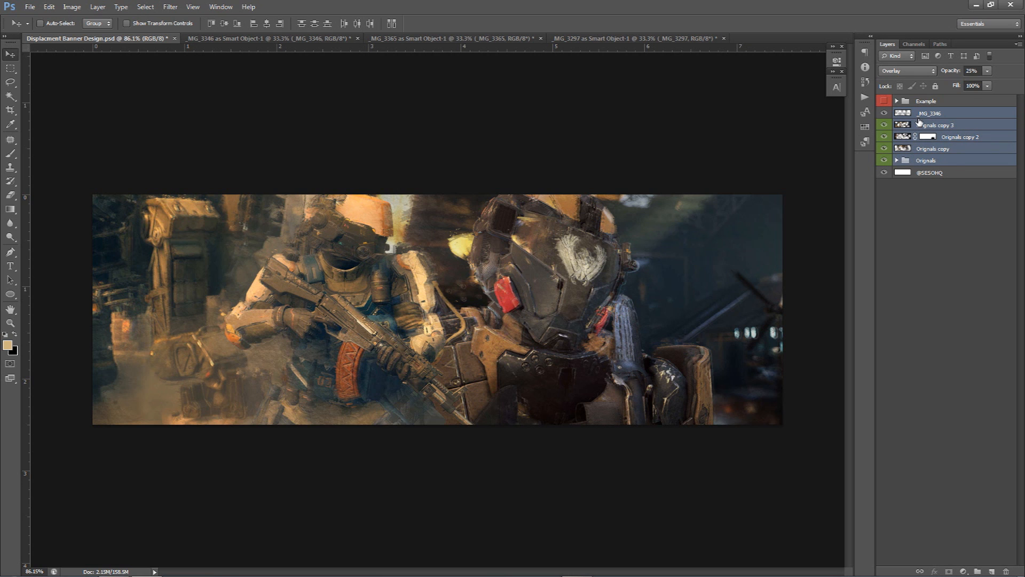
{"action": "key", "text": "ctrl+j"}
{"action": "key", "text": "ctrl+e"}
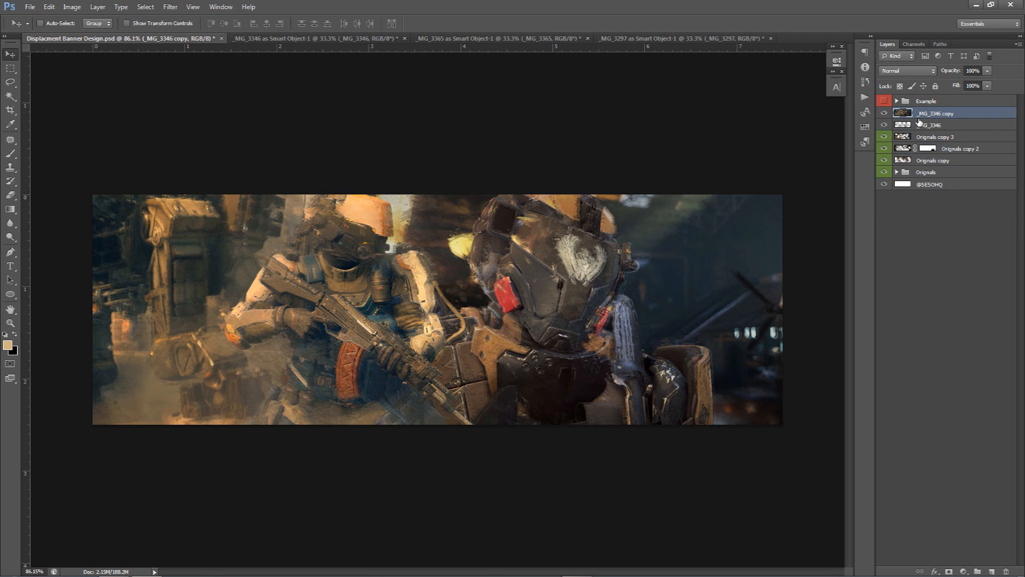
Switch to the Magic Wand tool and set its tolerance to 12
{"action": "left_click_drag", "start_coordinate": [485, 301], "coordinate": [521, 275]}
{"action": "key", "text": "w"}
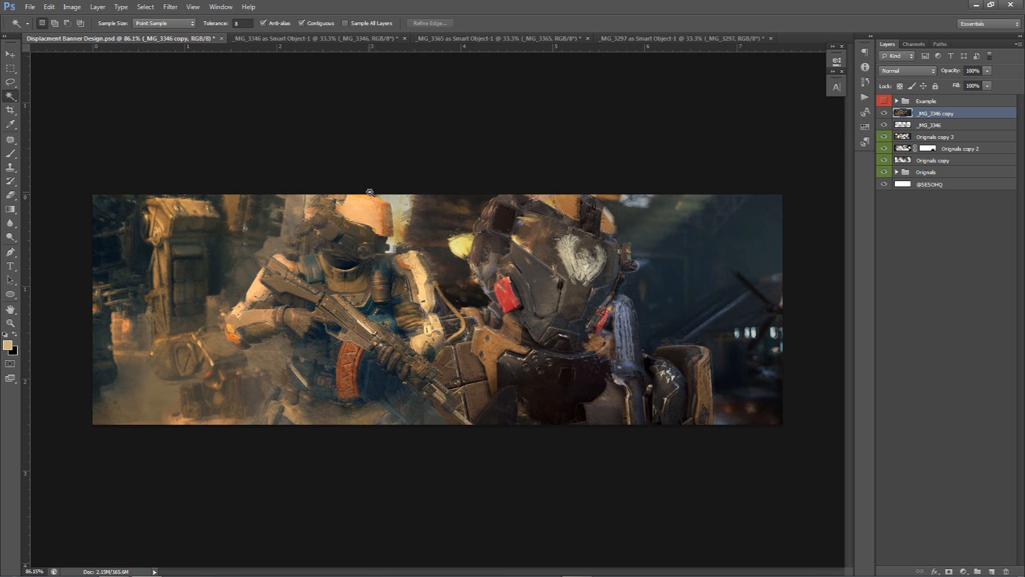
{"action": "right_click", "coordinate": [11, 96]}
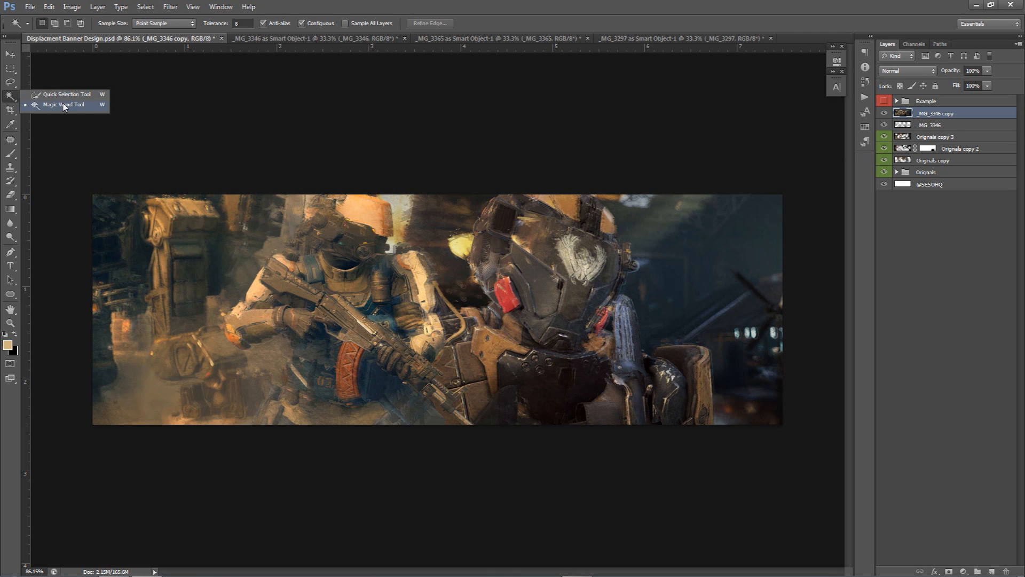
{"action": "left_click", "coordinate": [72, 106]}
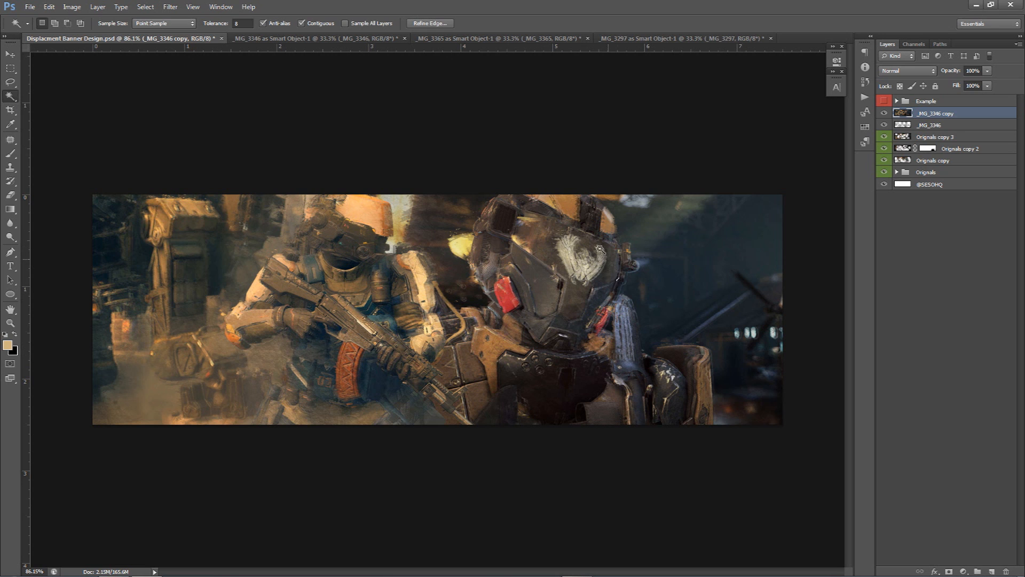
{"action": "left_click", "coordinate": [243, 23]}
{"action": "type", "text": "1"}
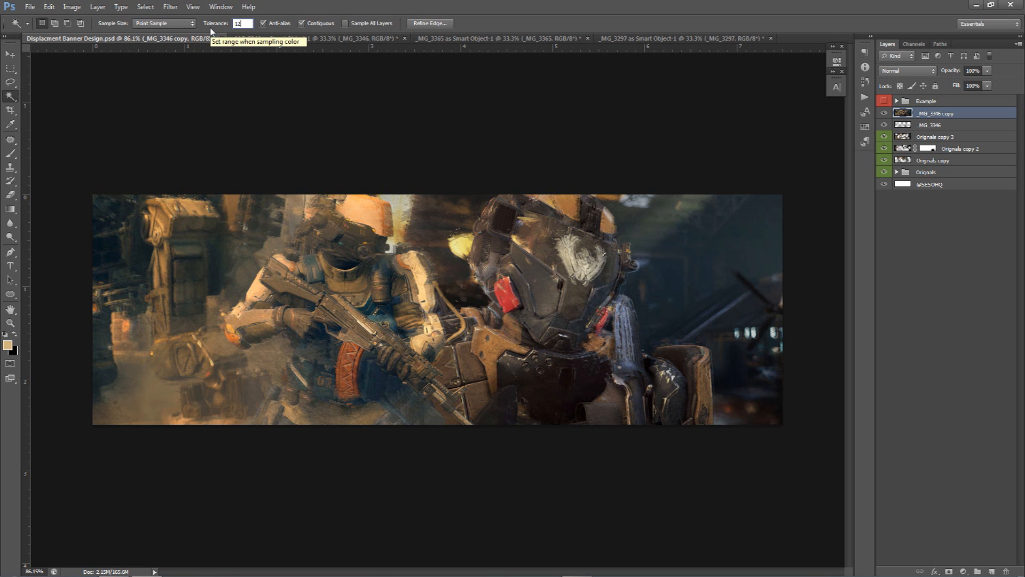
{"action": "type", "text": "2"}
{"action": "key", "text": "Return"}
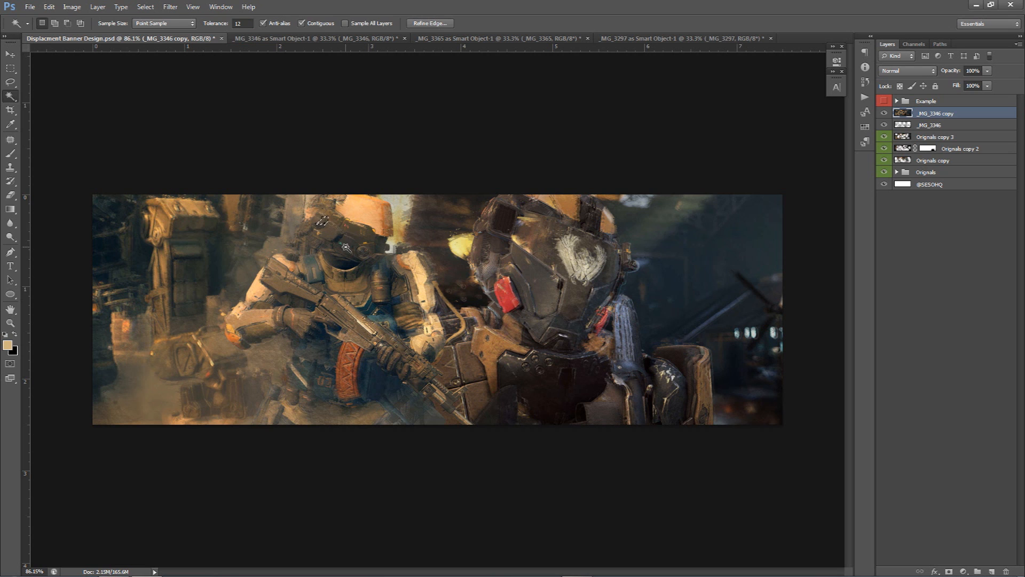
Select the left soldier's visor area with the Magic Wand
{"action": "left_click", "coordinate": [350, 287]}
{"action": "left_click", "coordinate": [354, 249]}
{"action": "left_click", "coordinate": [214, 28]}
{"action": "type", "text": "2"}
{"action": "left_click", "coordinate": [361, 180]}
{"action": "left_click", "coordinate": [351, 241]}
{"action": "left_click", "coordinate": [351, 241]}
{"action": "type", "text": "12"}
{"action": "left_click", "coordinate": [351, 245], "text": "shift"}
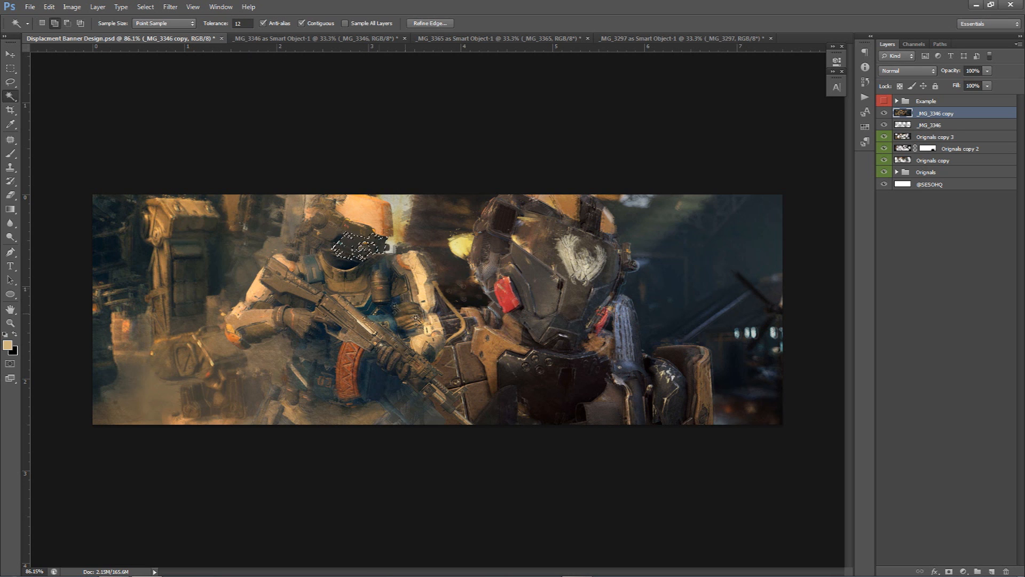
Add patches on both soldiers' armour, the gun and the left machinery to the Magic Wand selection
{"action": "left_click", "coordinate": [465, 364], "text": "shift"}
{"action": "left_click", "coordinate": [483, 392], "text": "shift"}
{"action": "left_click", "coordinate": [546, 283], "text": "shift"}
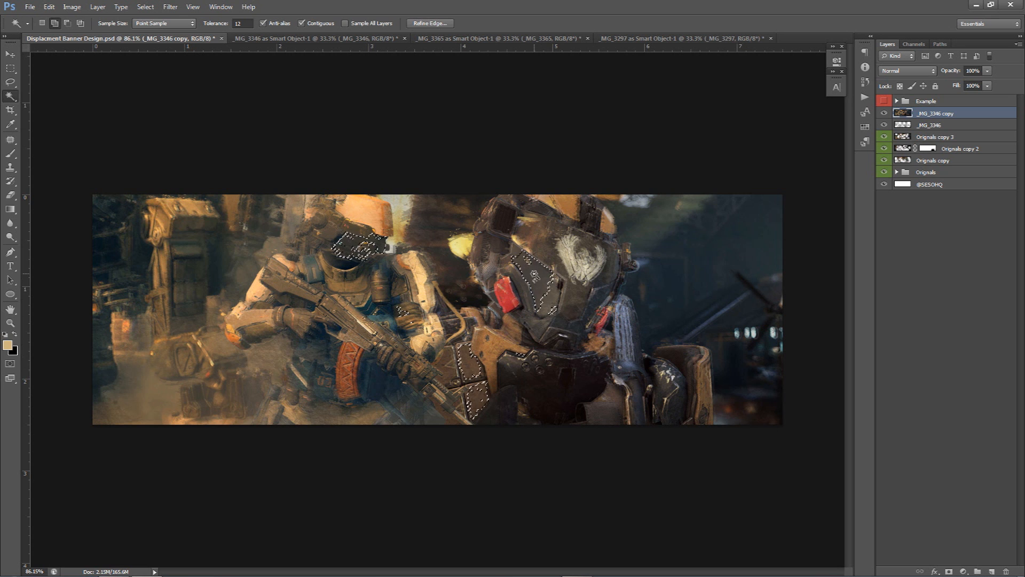
{"action": "left_click", "coordinate": [612, 273], "text": "shift"}
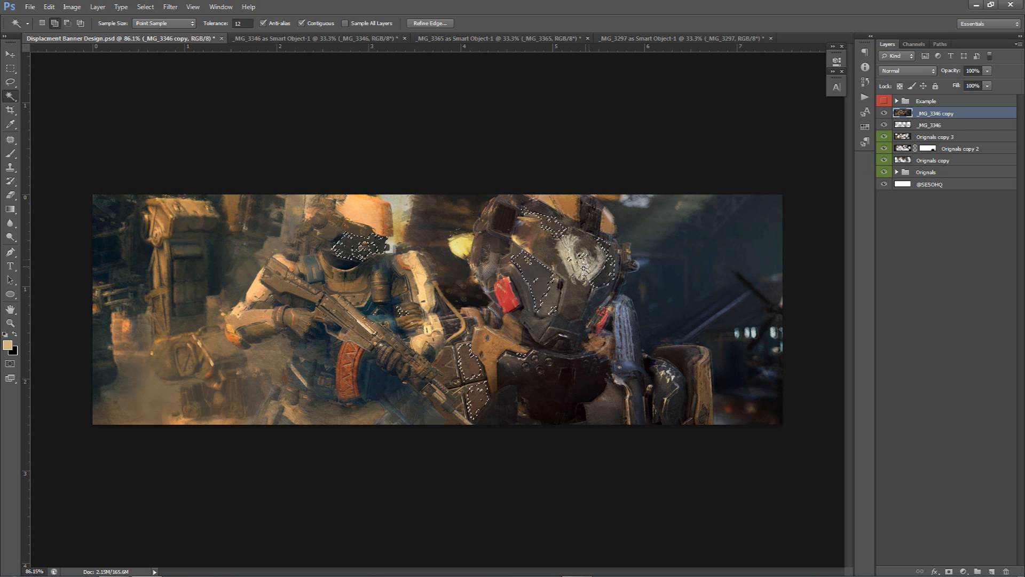
{"action": "left_click", "coordinate": [627, 368], "text": "shift"}
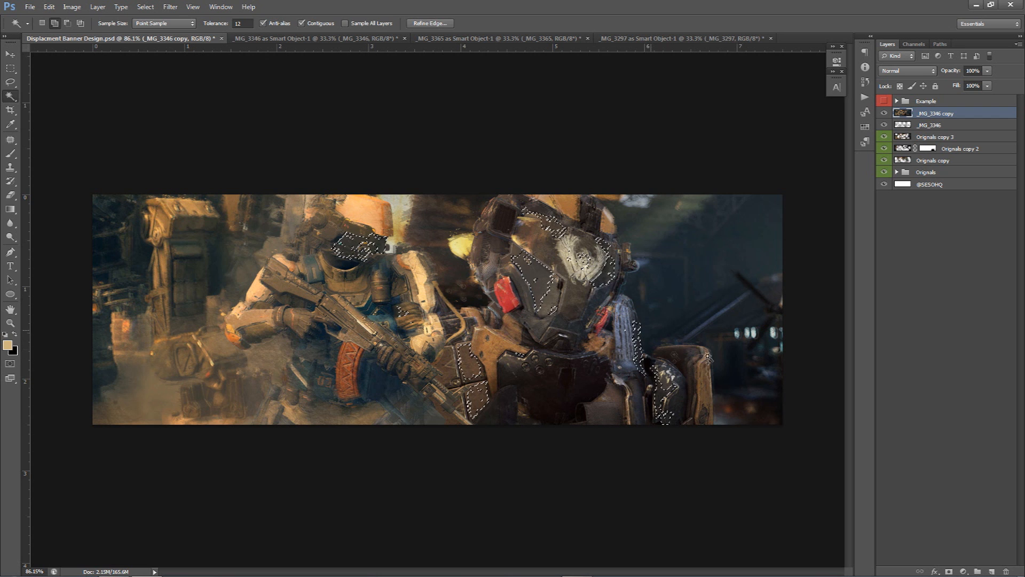
{"action": "left_click", "coordinate": [305, 388]}
{"action": "left_click", "coordinate": [323, 362]}
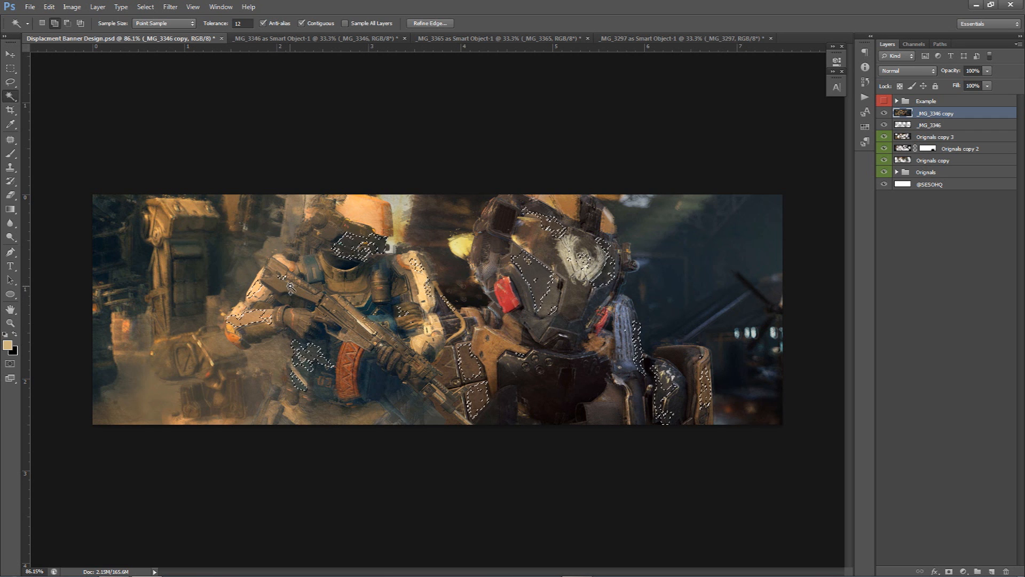
{"action": "left_click", "coordinate": [197, 381]}
{"action": "left_click", "coordinate": [184, 293]}
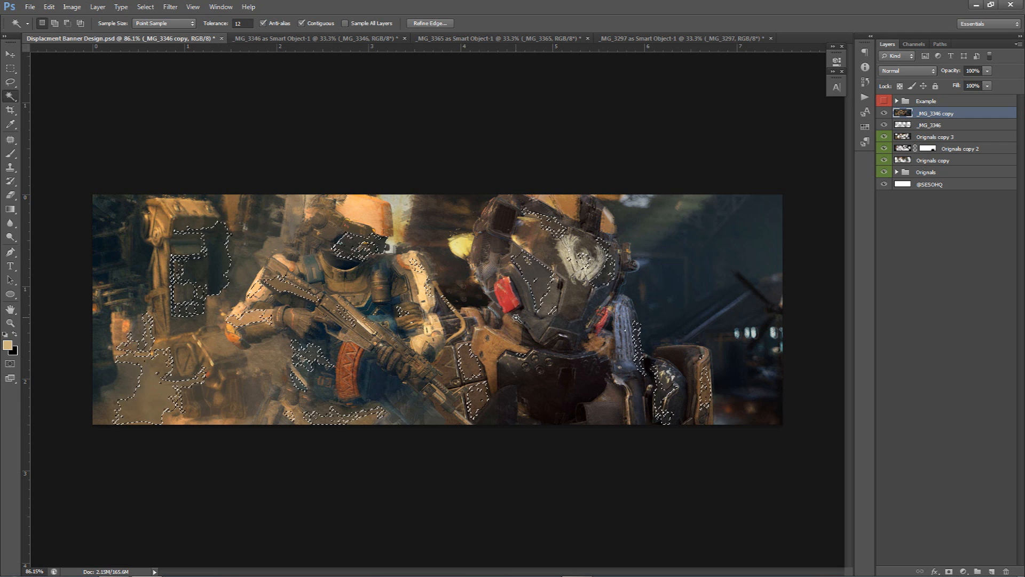
Add areas along the banner's right side to the selection, undoing unwanted picks
{"action": "left_click", "coordinate": [729, 283], "text": "shift"}
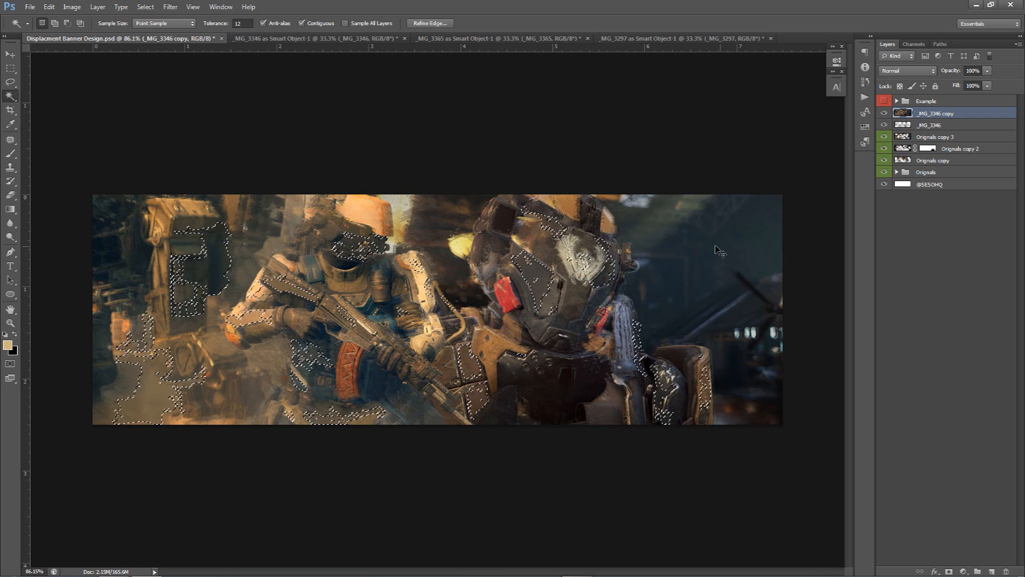
{"action": "key", "text": "ctrl+z"}
{"action": "left_click", "coordinate": [752, 312], "text": "shift"}
{"action": "key", "text": "ctrl+z"}
{"action": "left_click", "coordinate": [771, 360], "text": "shift"}
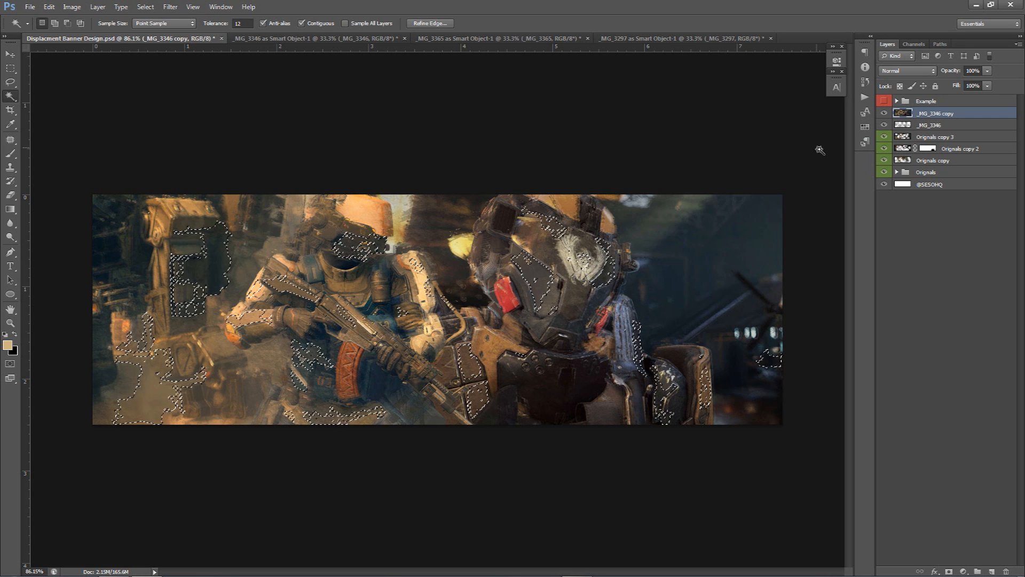
Add a new empty layer above the merged layer
{"action": "left_click", "coordinate": [992, 570]}
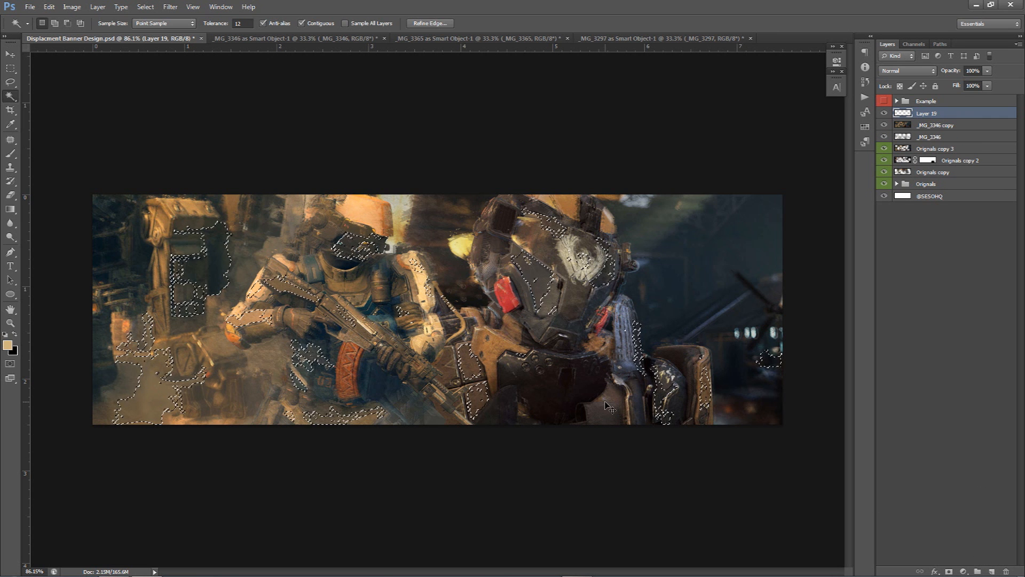
{"action": "key", "text": "ctrl+shift+n"}
{"action": "left_click", "coordinate": [599, 192]}
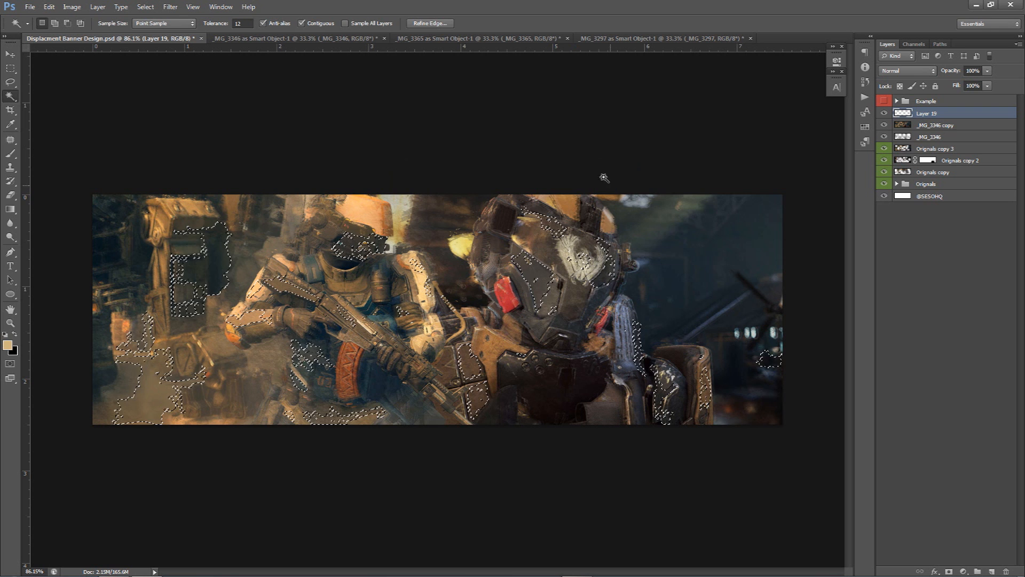
Fill the selection on the new layer with the tan foreground colour and deselect it
{"action": "right_click", "coordinate": [517, 265]}
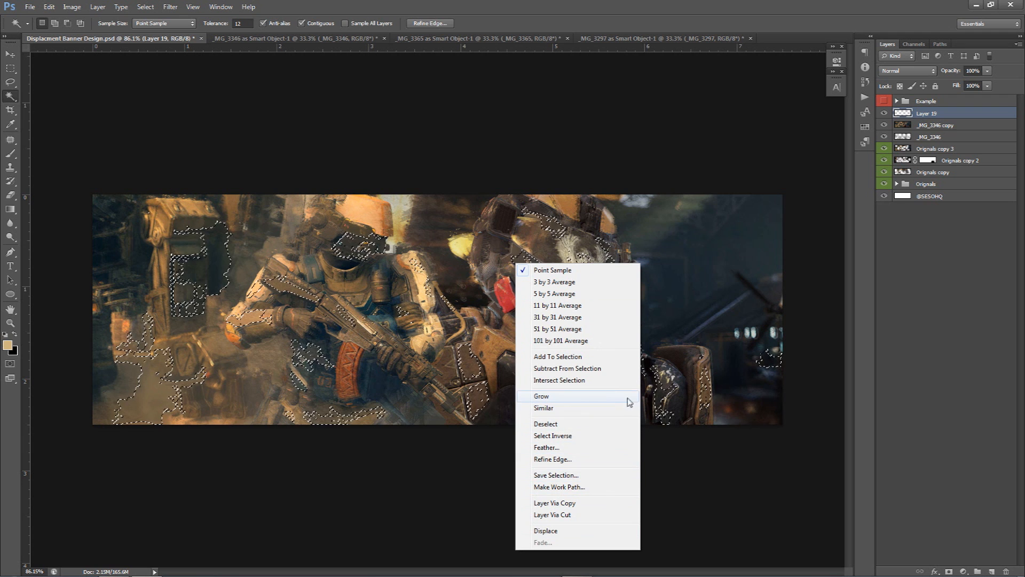
{"action": "left_click", "coordinate": [25, 90]}
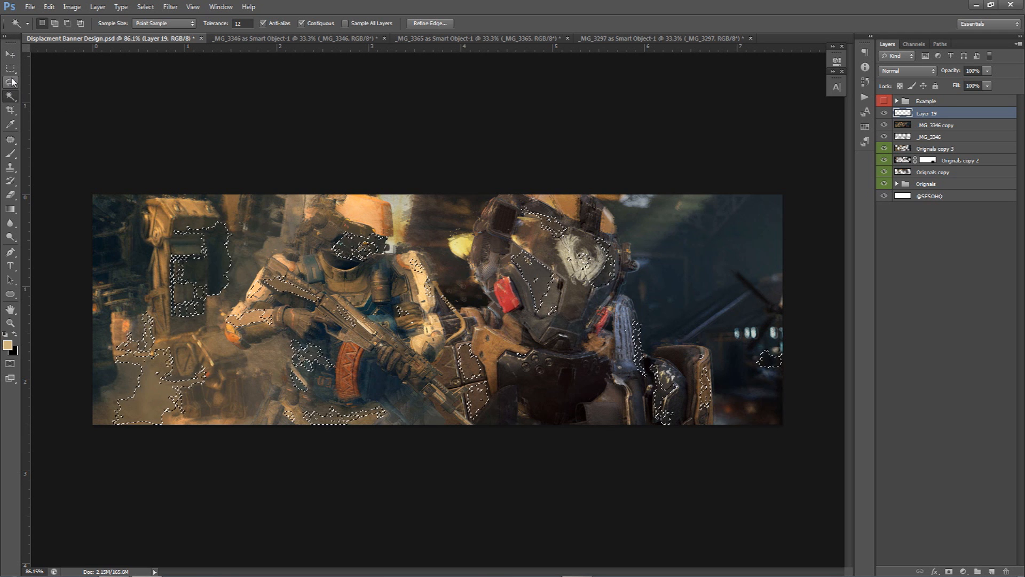
{"action": "left_click", "coordinate": [10, 68]}
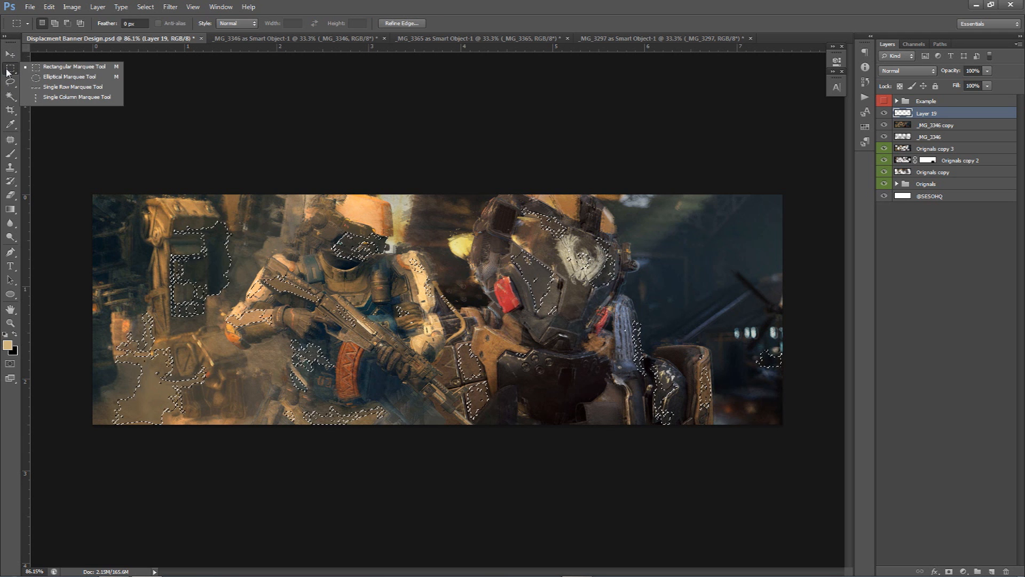
{"action": "left_click", "coordinate": [38, 68]}
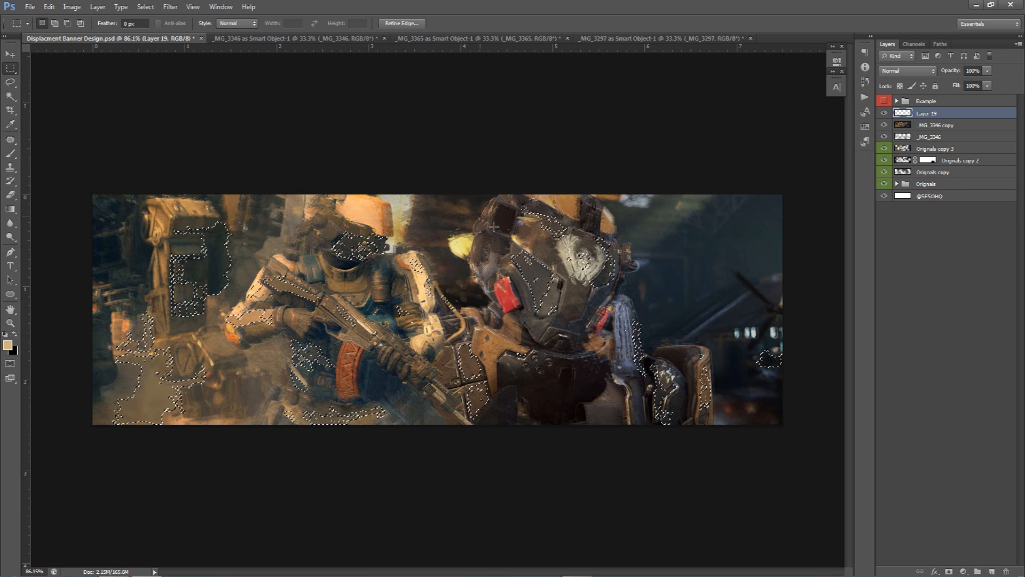
{"action": "right_click", "coordinate": [558, 235]}
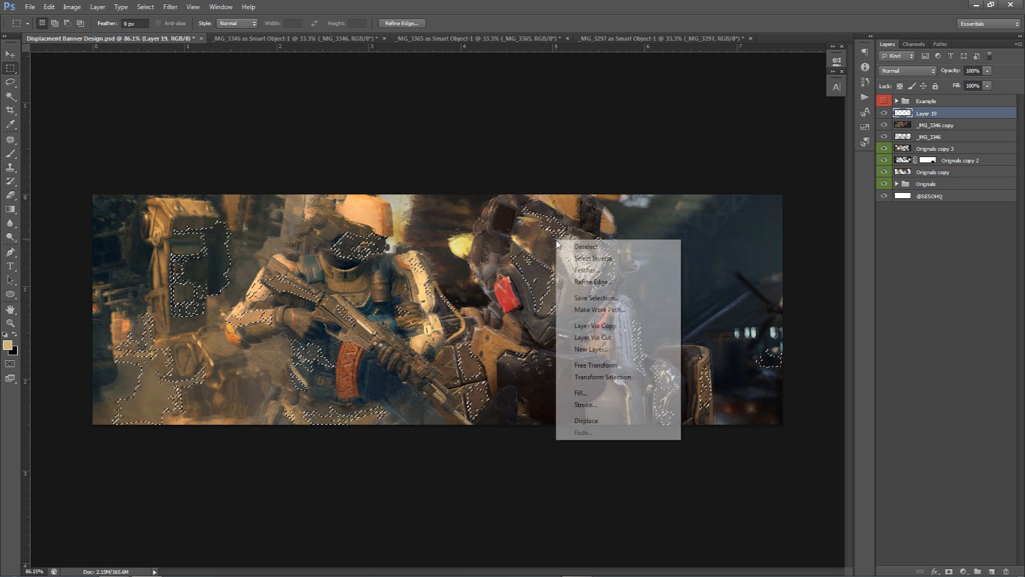
{"action": "left_click", "coordinate": [579, 394]}
{"action": "left_click", "coordinate": [587, 166]}
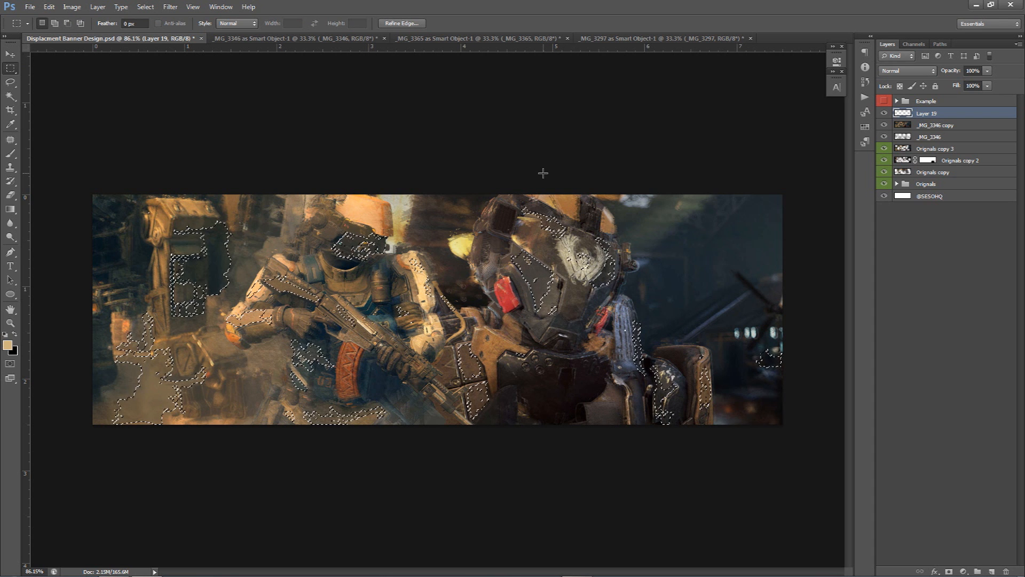
{"action": "key", "text": "alt+BackSpace"}
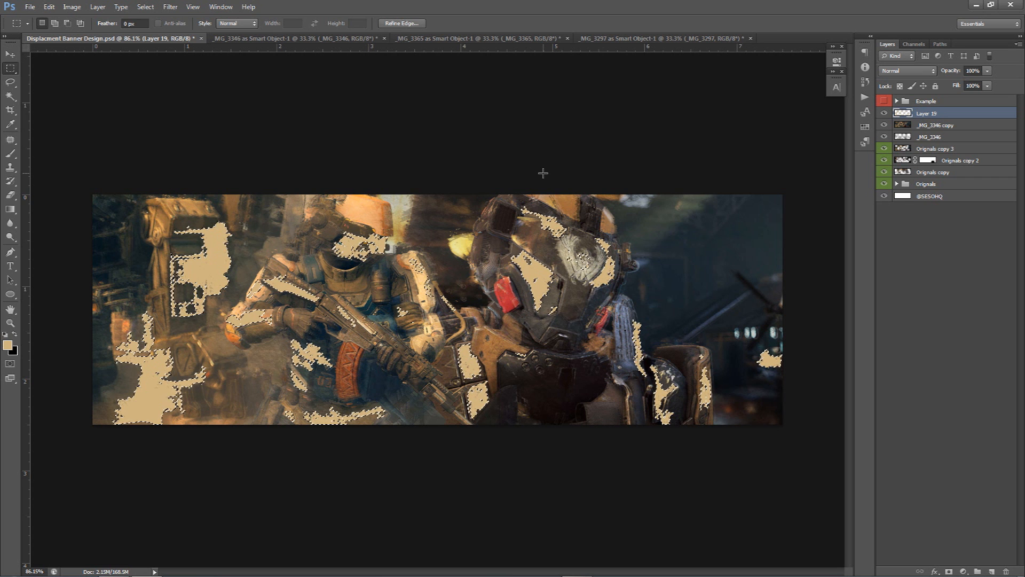
{"action": "key", "text": "ctrl+d"}
{"action": "key", "text": "v"}
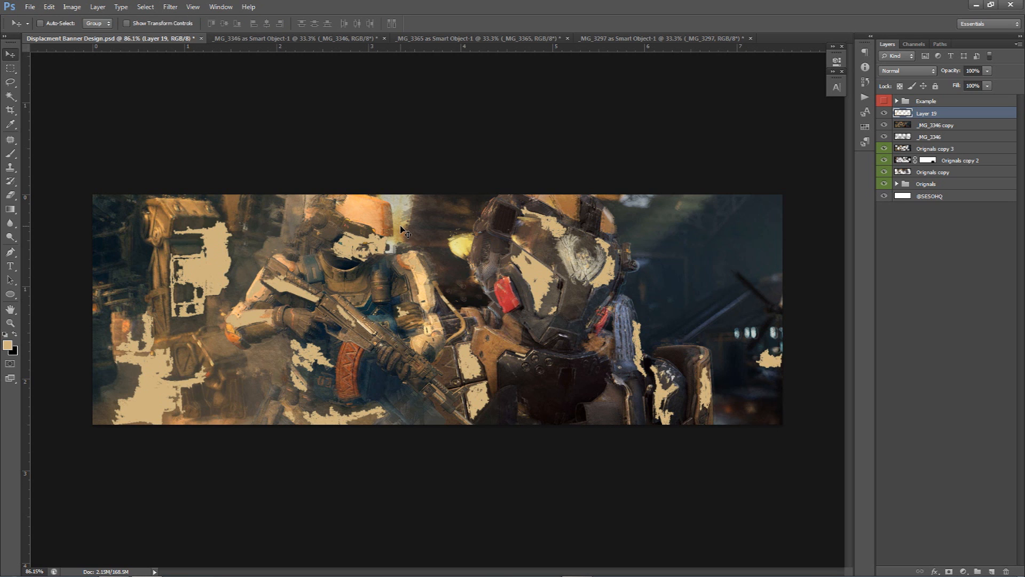
{"action": "key", "text": "m"}
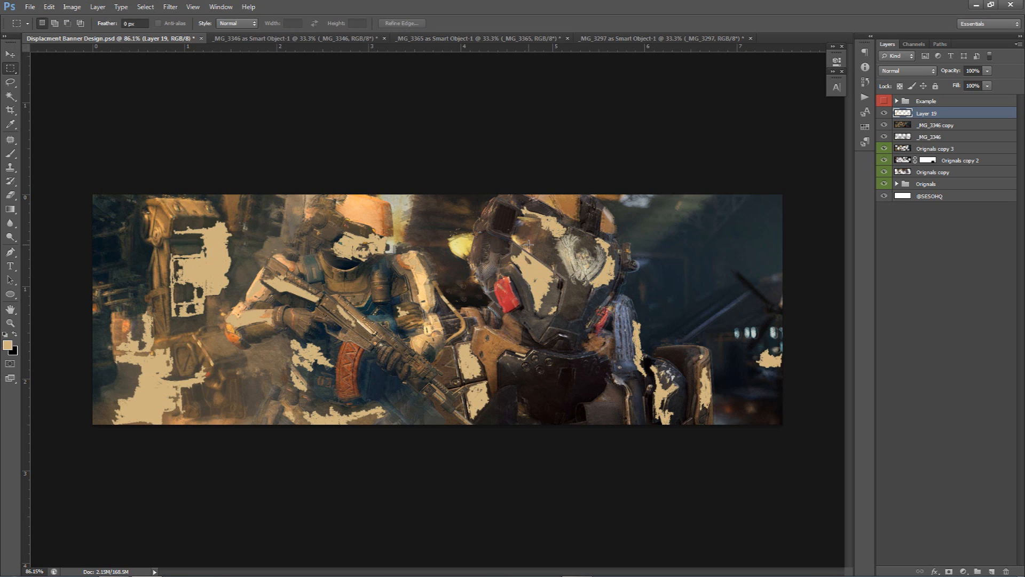
{"action": "key", "text": "v"}
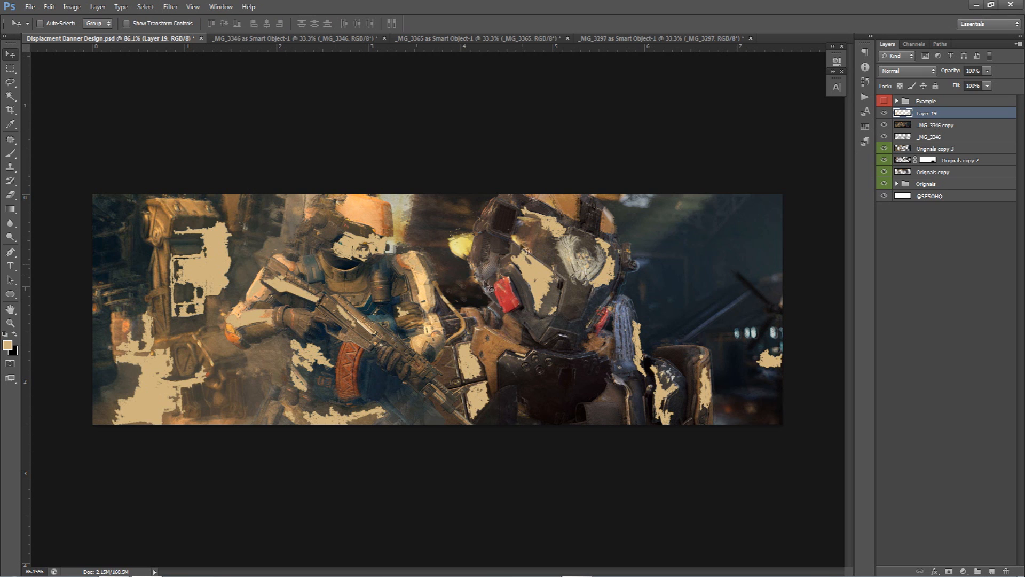
Colour-code the merged copy layer orange and hide it
{"action": "left_click", "coordinate": [901, 125]}
{"action": "right_click", "coordinate": [884, 124]}
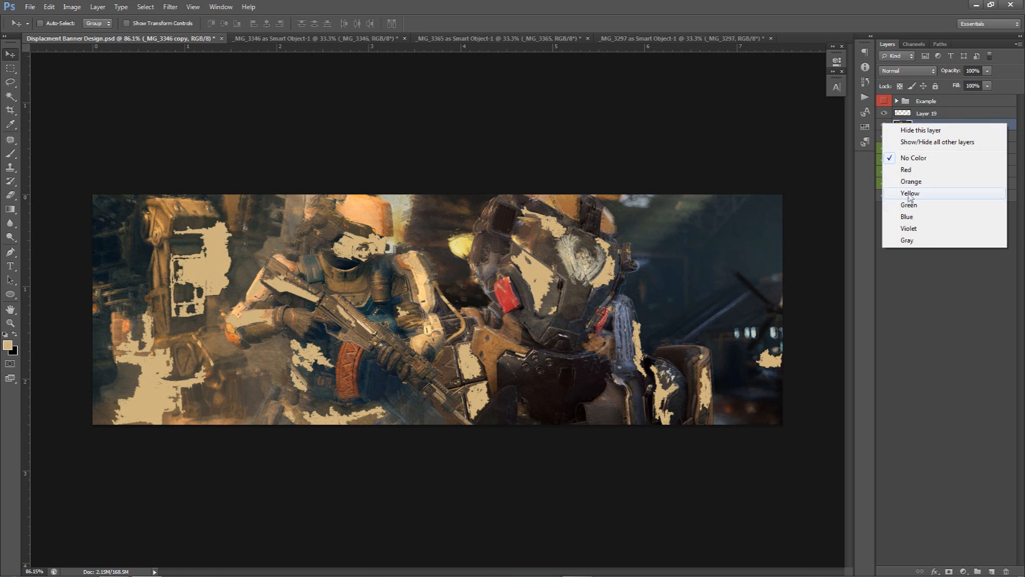
{"action": "left_click", "coordinate": [910, 181]}
{"action": "left_click", "coordinate": [884, 125]}
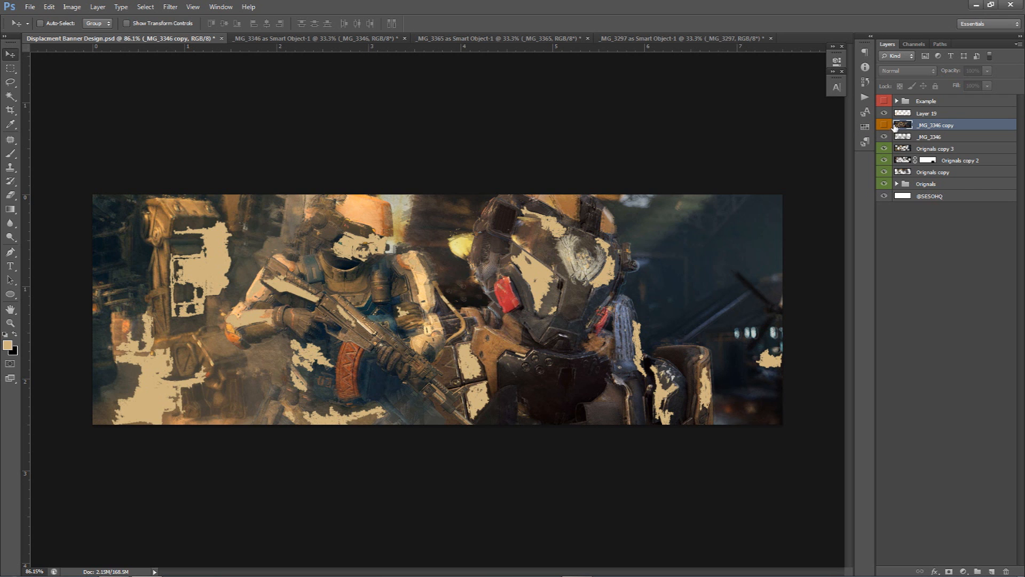
Set the filled layer's Fill to 0%
{"action": "left_click", "coordinate": [953, 114]}
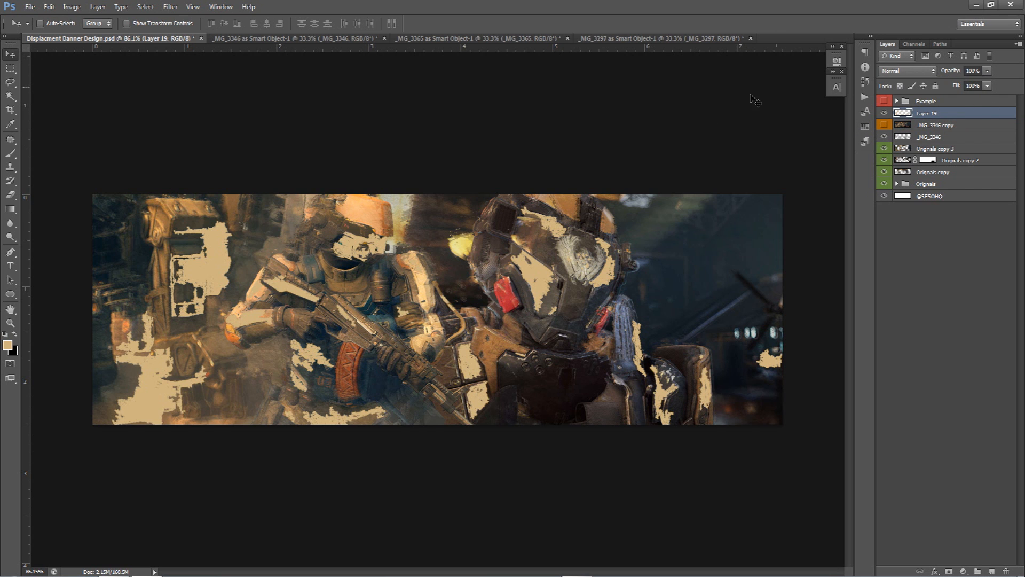
{"action": "left_click", "coordinate": [885, 114]}
{"action": "left_click", "coordinate": [884, 113]}
{"action": "left_click", "coordinate": [885, 114]}
{"action": "left_click", "coordinate": [884, 113]}
{"action": "left_click_drag", "start_coordinate": [960, 97], "coordinate": [932, 98]}
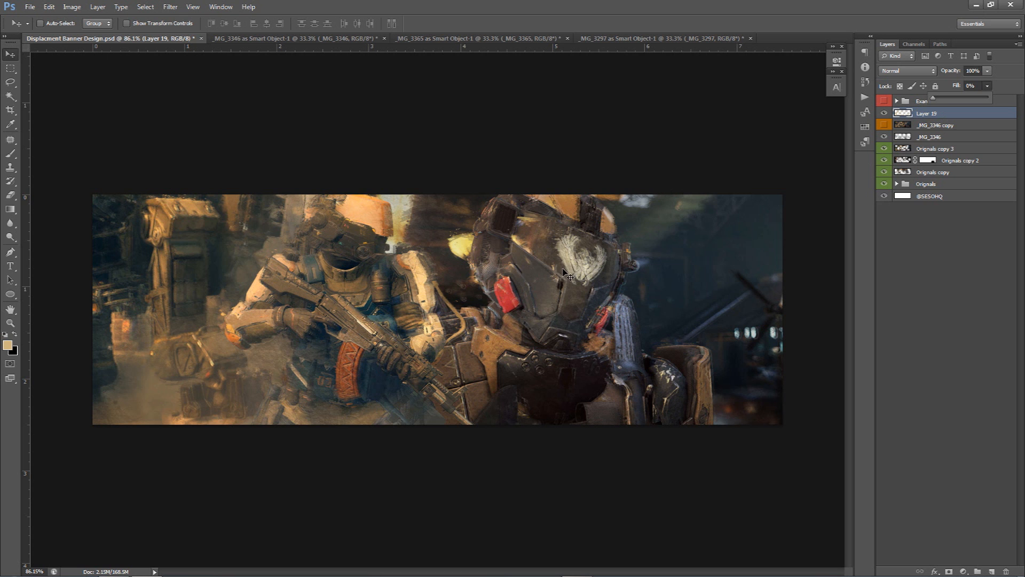
Add a 1 px white Stroke layer style to Layer 19
{"action": "double_click", "coordinate": [980, 117]}
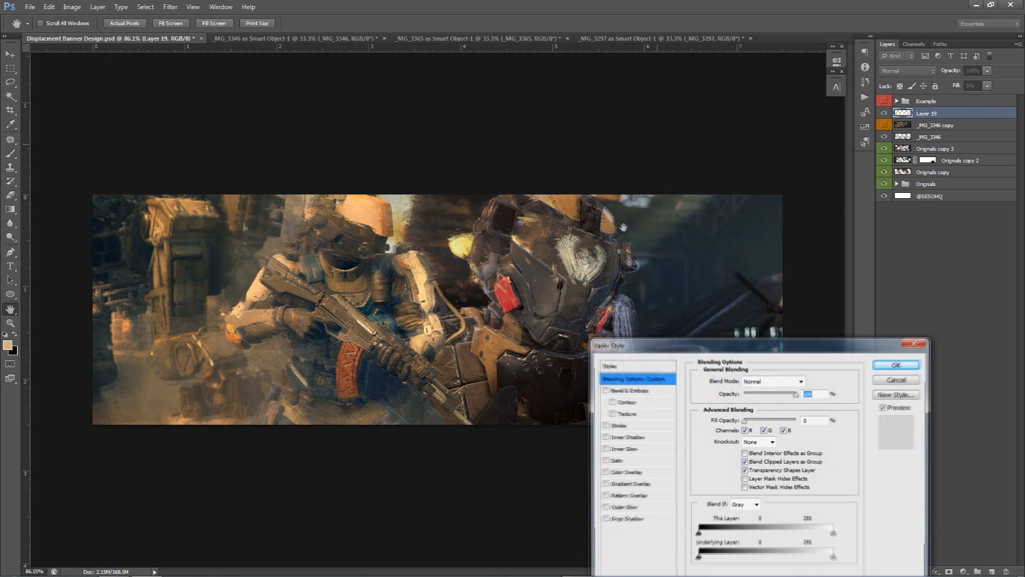
{"action": "left_click", "coordinate": [616, 427]}
{"action": "double_click", "coordinate": [802, 380]}
{"action": "type", "text": "1"}
{"action": "left_click", "coordinate": [724, 453]}
{"action": "left_click", "coordinate": [686, 199]}
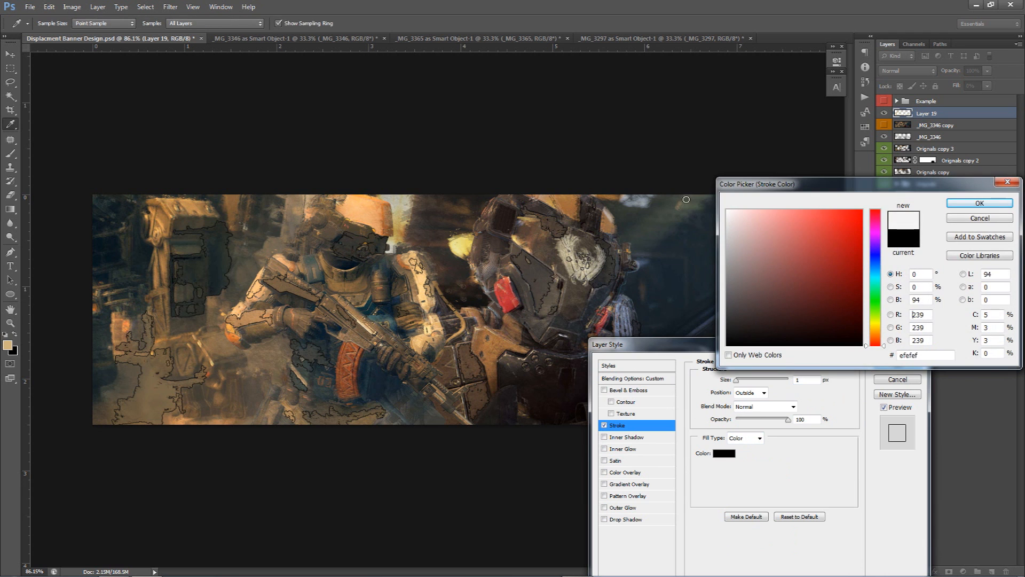
{"action": "left_click", "coordinate": [676, 176]}
{"action": "left_click", "coordinate": [979, 203]}
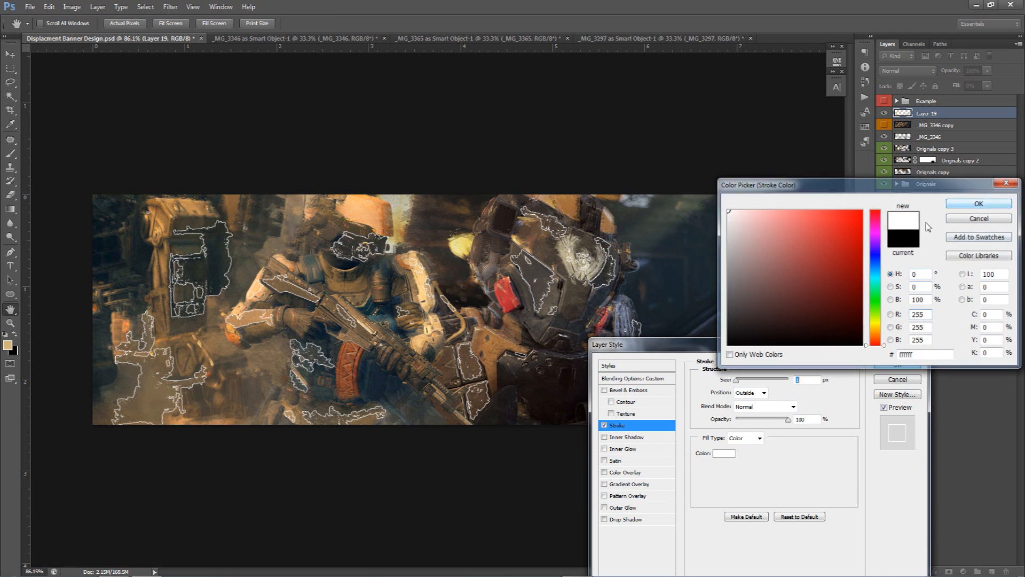
Set the stroke's blend mode to Overlay
{"action": "left_click_drag", "start_coordinate": [757, 346], "coordinate": [848, 157]}
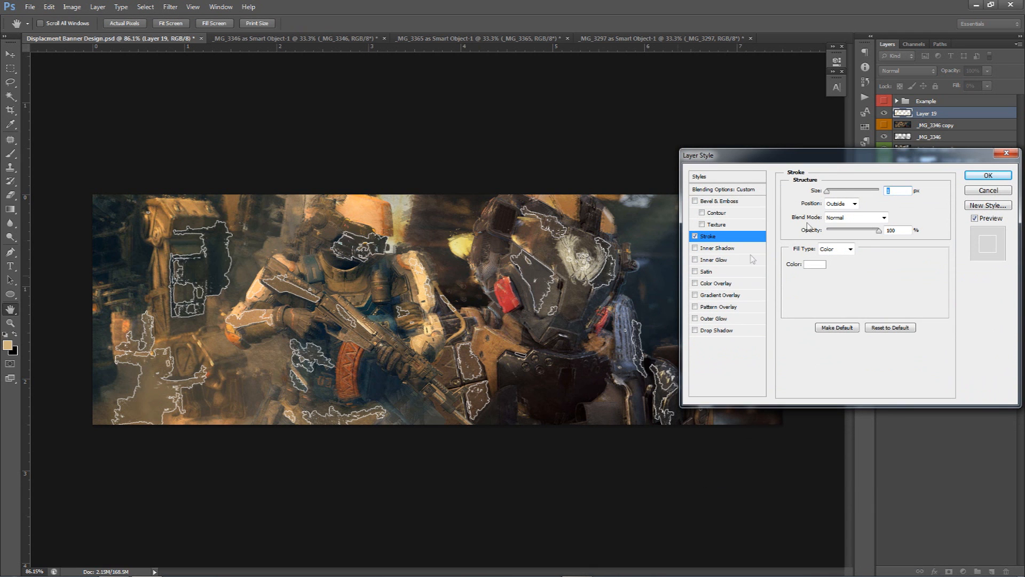
{"action": "left_click", "coordinate": [858, 218]}
{"action": "left_click", "coordinate": [843, 356]}
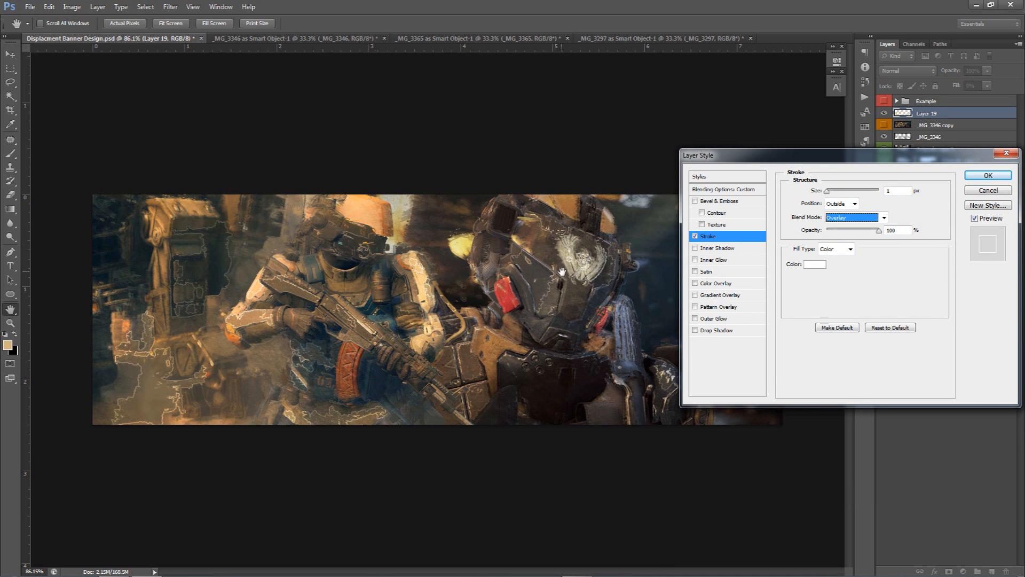
{"action": "left_click", "coordinate": [717, 330]}
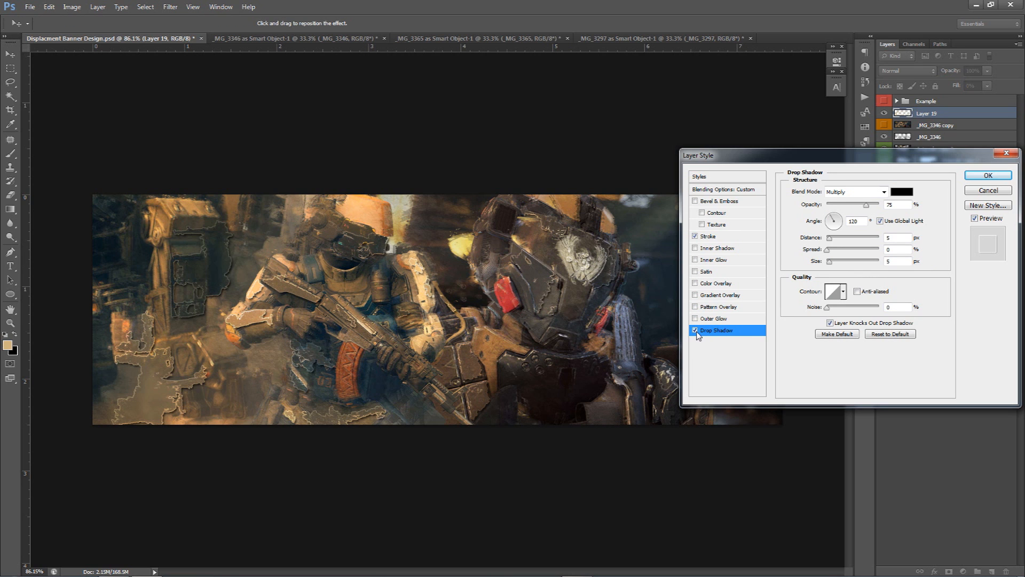
{"action": "left_click_drag", "start_coordinate": [829, 237], "coordinate": [840, 262]}
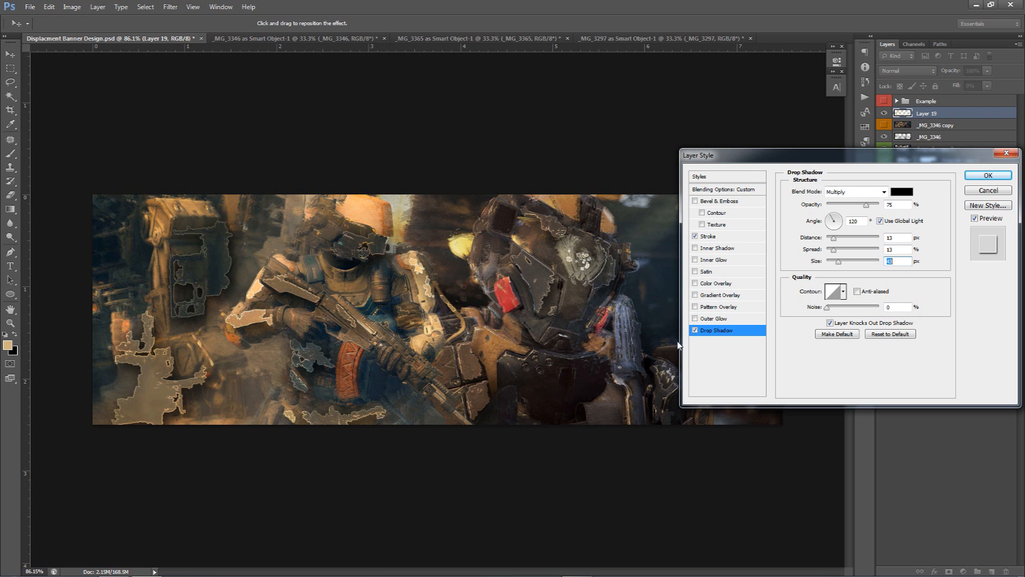
{"action": "left_click", "coordinate": [695, 330]}
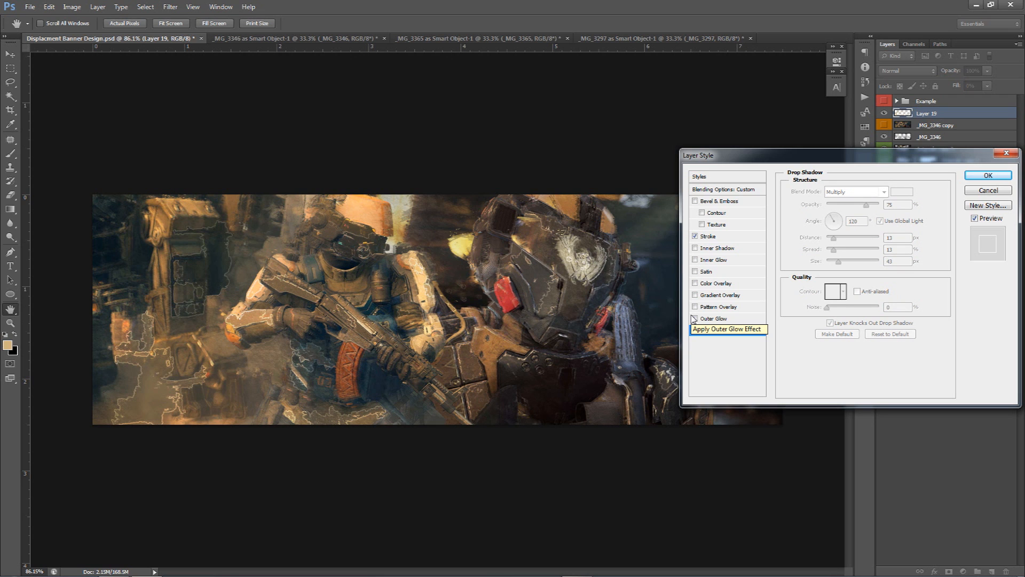
Apply the layer style and rasterize it on Layer 19
{"action": "left_click", "coordinate": [725, 238]}
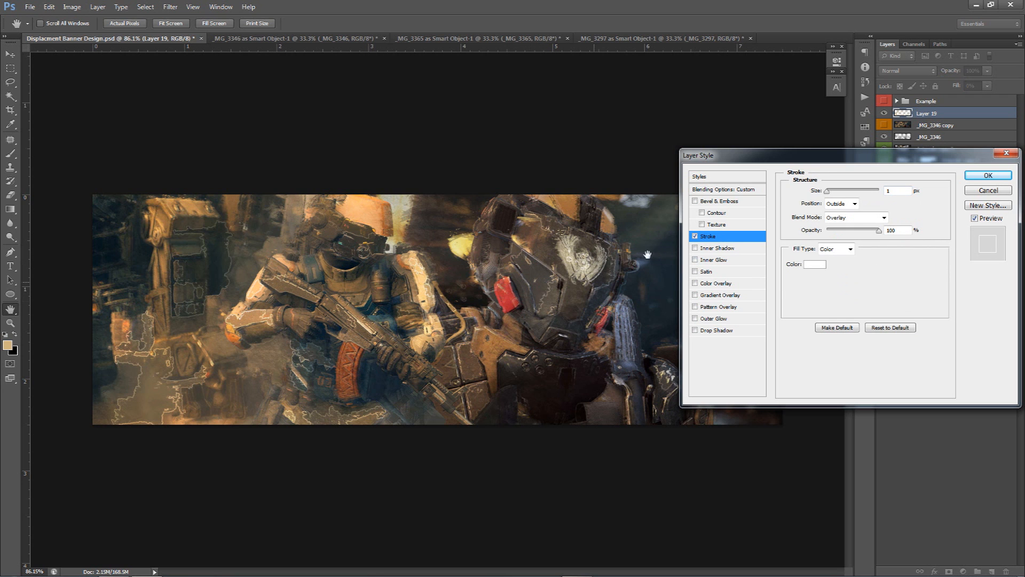
{"action": "left_click", "coordinate": [988, 175]}
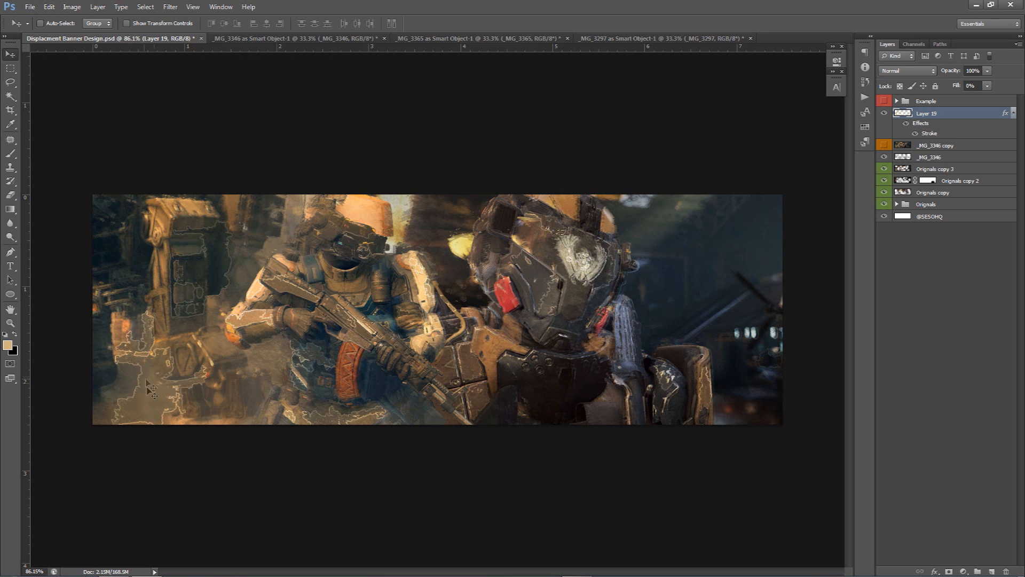
{"action": "right_click", "coordinate": [938, 122]}
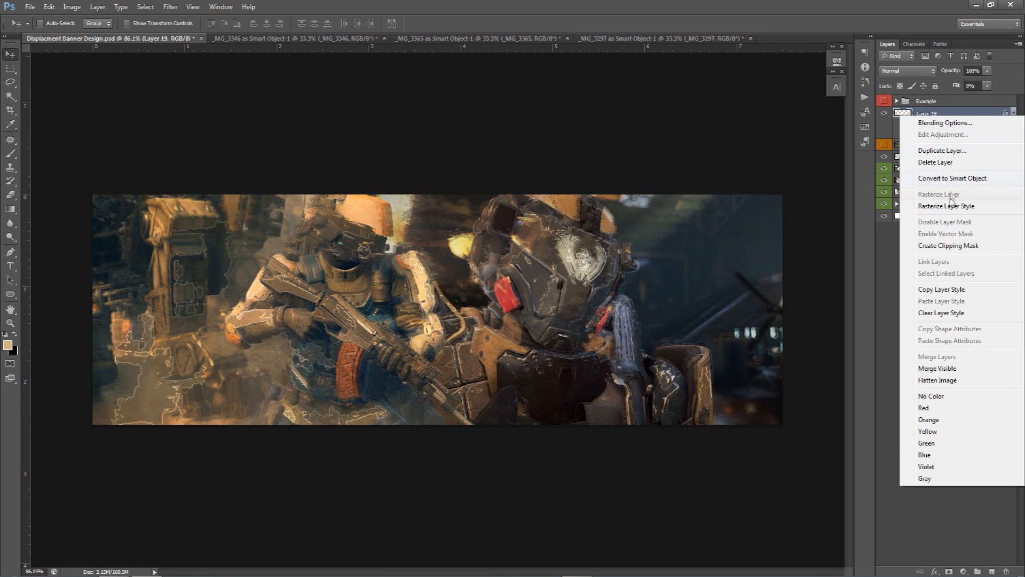
{"action": "left_click", "coordinate": [940, 202]}
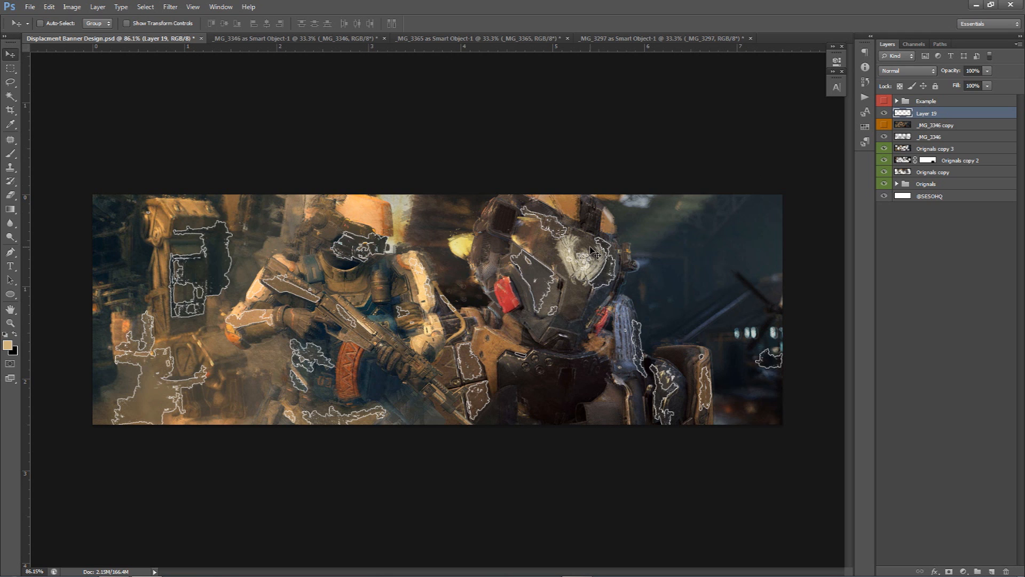
Set Layer 19's blend mode to Overlay
{"action": "left_click", "coordinate": [902, 74]}
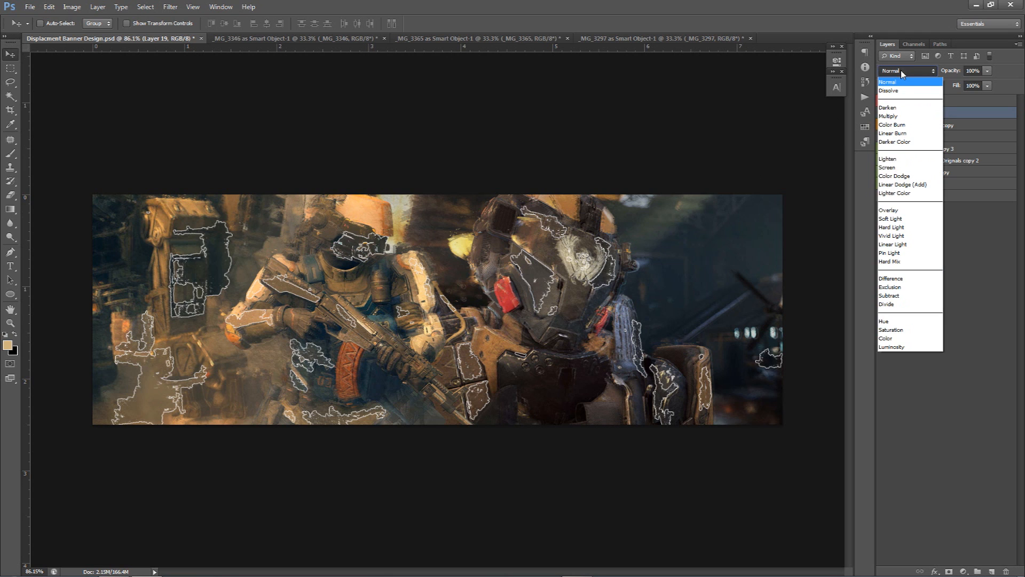
{"action": "left_click", "coordinate": [886, 211]}
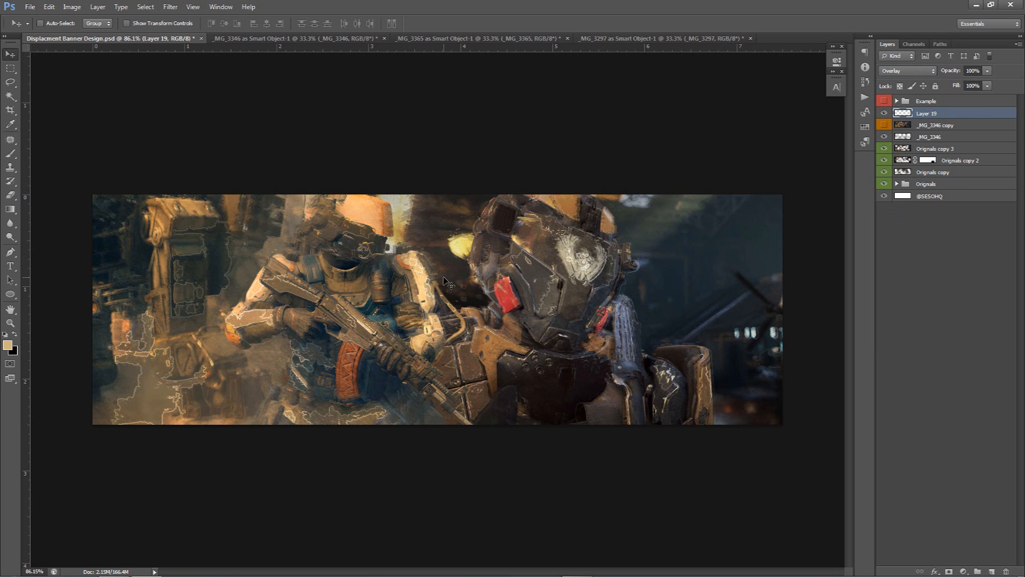
Erase the glowing outlines over the right soldier's helmet, the left soldier's arms and the left background
{"action": "key", "text": "e"}
{"action": "scroll", "coordinate": [547, 317], "scroll_direction": "up", "scroll_amount": 5}
{"action": "mouse_move", "coordinate": [545, 318]}
{"action": "left_mouse_down"}
{"action": "mouse_move", "coordinate": [501, 321]}
{"action": "mouse_move", "coordinate": [483, 280]}
{"action": "mouse_move", "coordinate": [470, 283]}
{"action": "left_mouse_up"}
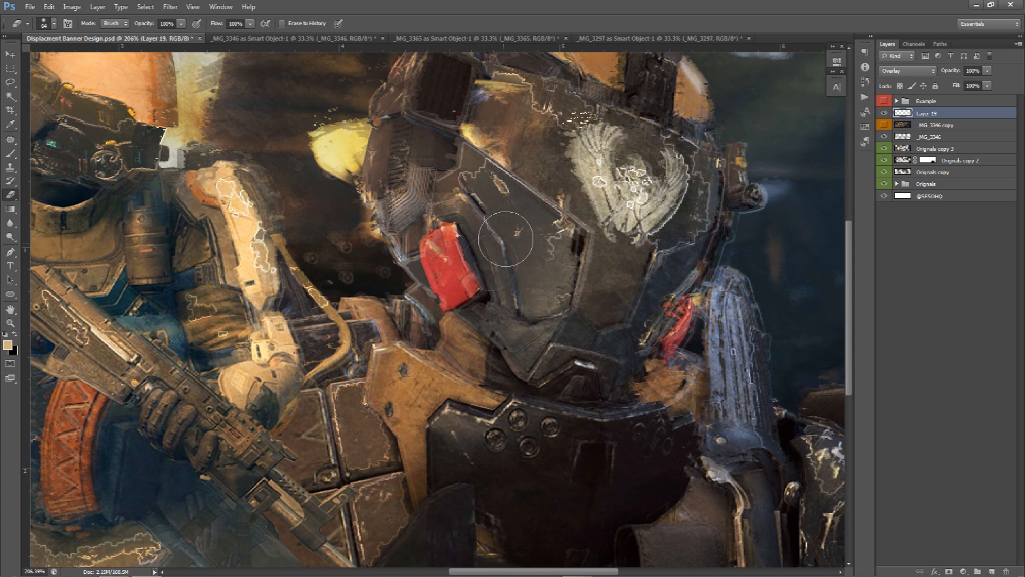
{"action": "key", "text": "space"}
{"action": "mouse_move", "coordinate": [337, 194]}
{"action": "left_mouse_down"}
{"action": "mouse_move", "coordinate": [364, 178]}
{"action": "mouse_move", "coordinate": [426, 305]}
{"action": "mouse_move", "coordinate": [522, 224]}
{"action": "mouse_move", "coordinate": [579, 196]}
{"action": "left_mouse_up"}
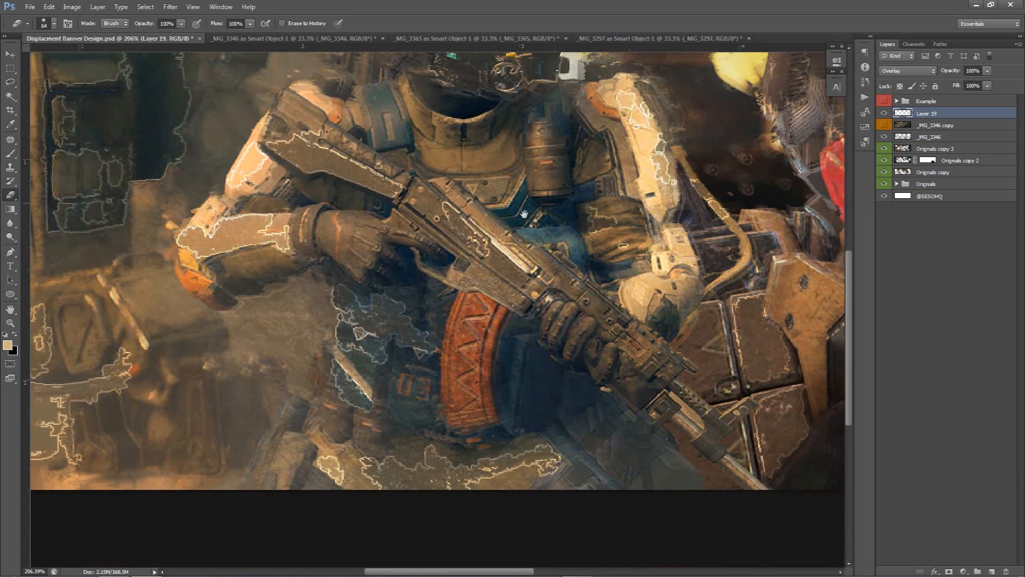
{"action": "mouse_move", "coordinate": [341, 363]}
{"action": "left_mouse_down"}
{"action": "mouse_move", "coordinate": [368, 347]}
{"action": "mouse_move", "coordinate": [391, 353]}
{"action": "mouse_move", "coordinate": [386, 365]}
{"action": "left_mouse_up"}
{"action": "mouse_move", "coordinate": [337, 451]}
{"action": "left_mouse_down"}
{"action": "mouse_move", "coordinate": [439, 451]}
{"action": "mouse_move", "coordinate": [454, 433]}
{"action": "left_mouse_up"}
{"action": "key", "text": "space"}
{"action": "left_click_drag", "start_coordinate": [349, 408], "coordinate": [557, 381]}
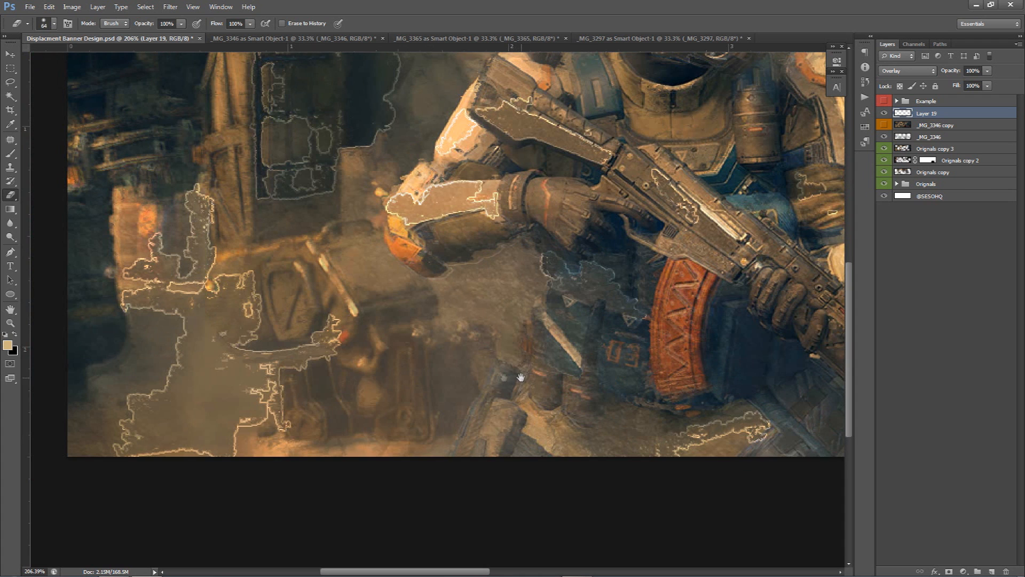
{"action": "mouse_move", "coordinate": [267, 412]}
{"action": "left_mouse_down"}
{"action": "mouse_move", "coordinate": [235, 469]}
{"action": "mouse_move", "coordinate": [177, 416]}
{"action": "mouse_move", "coordinate": [136, 265]}
{"action": "mouse_move", "coordinate": [202, 203]}
{"action": "mouse_move", "coordinate": [189, 221]}
{"action": "mouse_move", "coordinate": [223, 278]}
{"action": "mouse_move", "coordinate": [184, 314]}
{"action": "left_mouse_up"}
Erase more outlines in the lower left and over the right soldier's arm with a smaller eraser
{"action": "scroll", "coordinate": [274, 352], "scroll_direction": "down", "scroll_amount": 6}
{"action": "scroll", "coordinate": [372, 354], "scroll_direction": "down", "scroll_amount": 2}
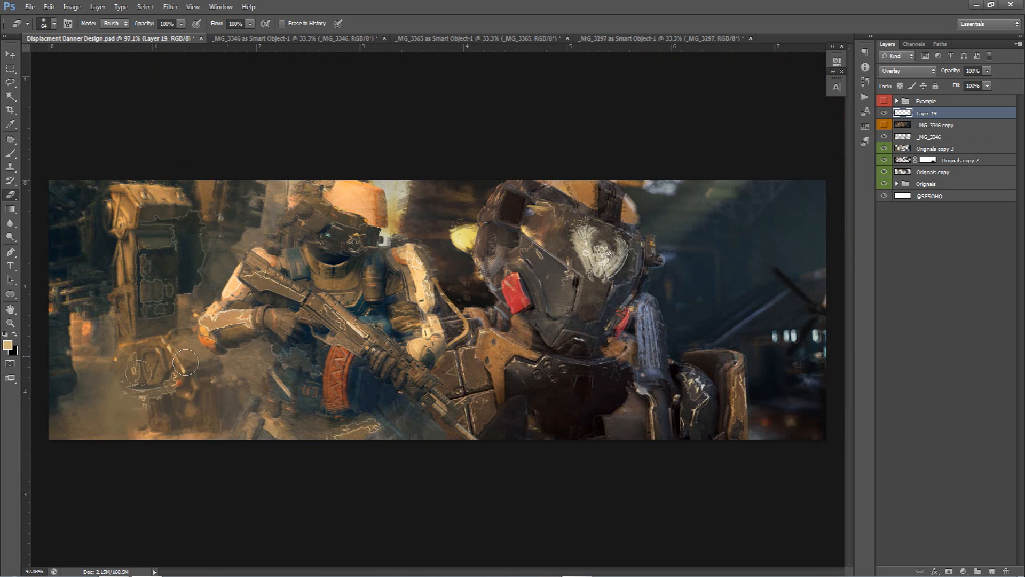
{"action": "right_click", "coordinate": [148, 312], "text": "alt"}
{"action": "mouse_move", "coordinate": [156, 313]}
{"action": "left_mouse_down"}
{"action": "mouse_move", "coordinate": [194, 297]}
{"action": "mouse_move", "coordinate": [210, 258]}
{"action": "mouse_move", "coordinate": [171, 267]}
{"action": "mouse_move", "coordinate": [187, 276]}
{"action": "mouse_move", "coordinate": [150, 214]}
{"action": "mouse_move", "coordinate": [228, 222]}
{"action": "left_mouse_up"}
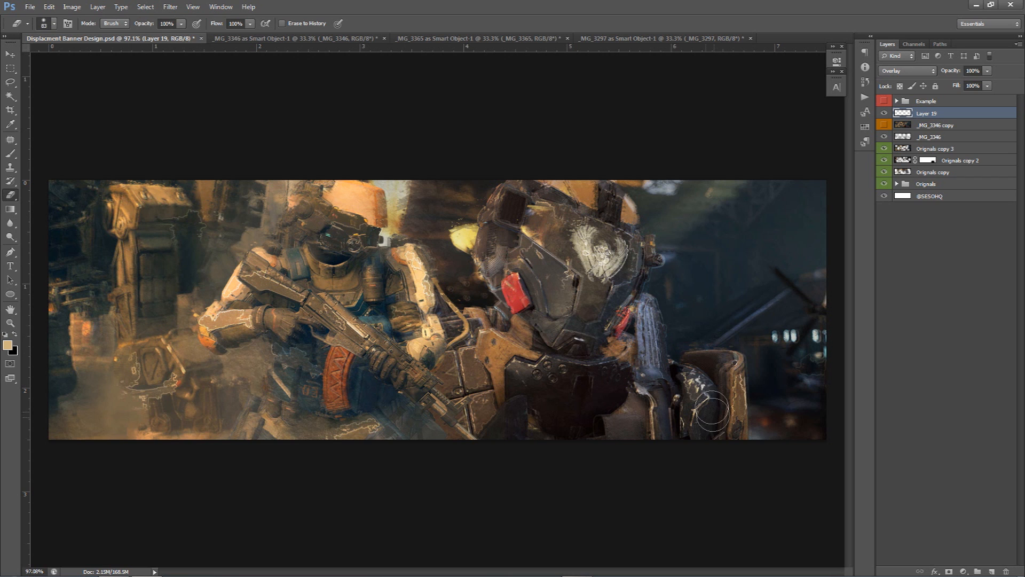
{"action": "left_click_drag", "start_coordinate": [739, 398], "coordinate": [742, 376]}
{"action": "left_click_drag", "start_coordinate": [743, 376], "coordinate": [734, 366]}
{"action": "left_click_drag", "start_coordinate": [681, 328], "coordinate": [615, 320]}
{"action": "key", "text": "v"}
{"action": "scroll", "coordinate": [521, 380], "scroll_direction": "down", "scroll_amount": 2}
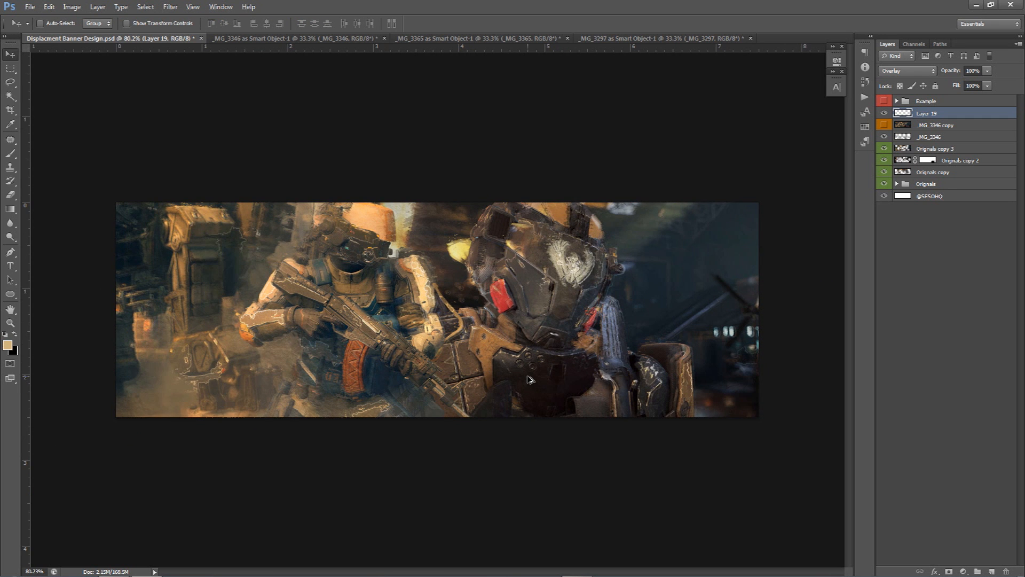
{"action": "scroll", "coordinate": [528, 379], "scroll_direction": "up", "scroll_amount": 1}
{"action": "key", "text": "e"}
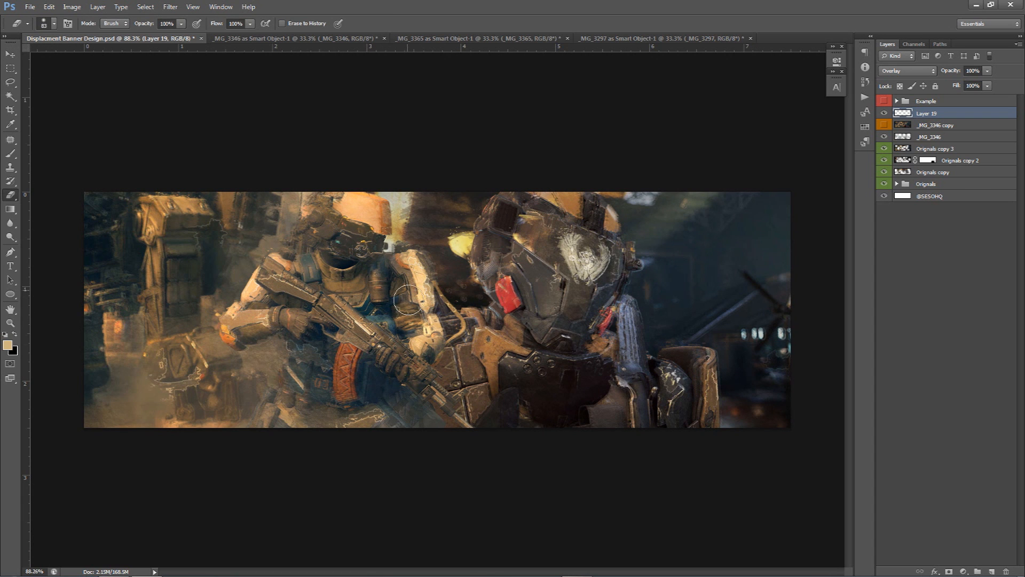
{"action": "key", "text": "v"}
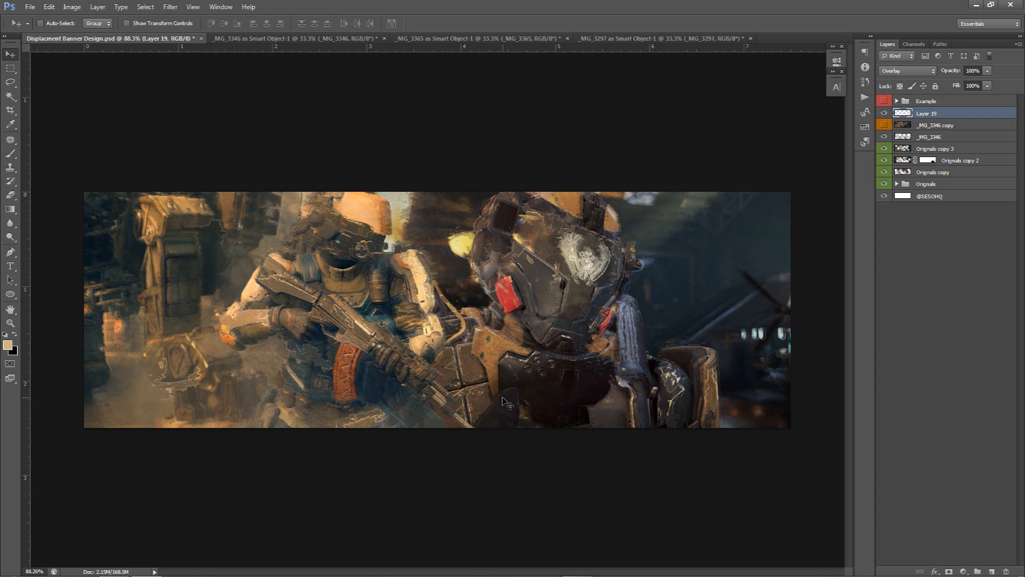
Delete the _MG_3346 copy layer and reselect Layer 19
{"action": "left_click", "coordinate": [924, 128]}
{"action": "key", "text": "Delete"}
{"action": "left_click", "coordinate": [884, 113]}
{"action": "left_click", "coordinate": [884, 113]}
{"action": "left_click", "coordinate": [884, 113]}
{"action": "left_click", "coordinate": [884, 113]}
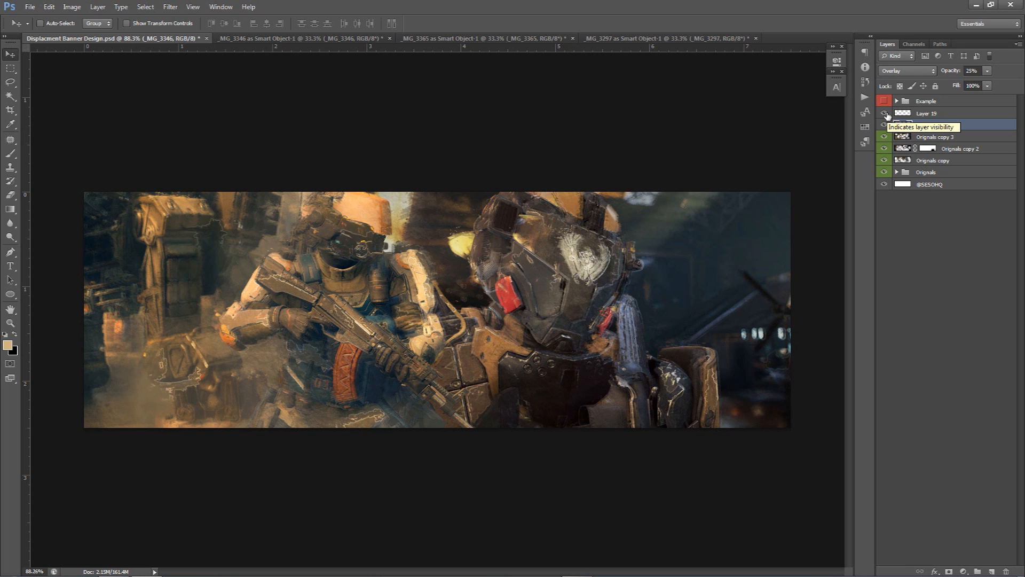
{"action": "left_click", "coordinate": [927, 114]}
Bring the _MG_3365 rock texture from its tab into the banner document
{"action": "left_click", "coordinate": [668, 39]}
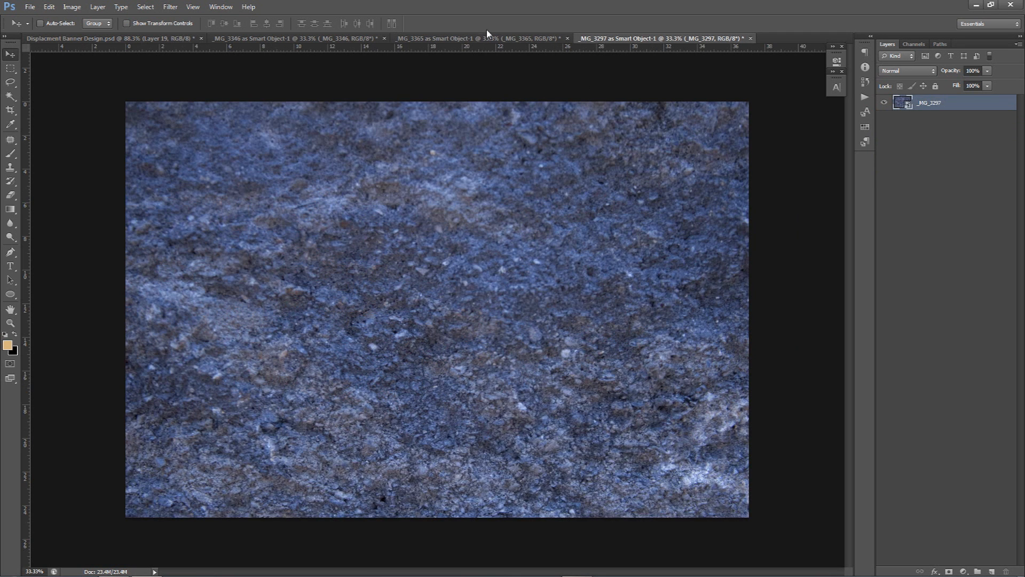
{"action": "left_click", "coordinate": [486, 39]}
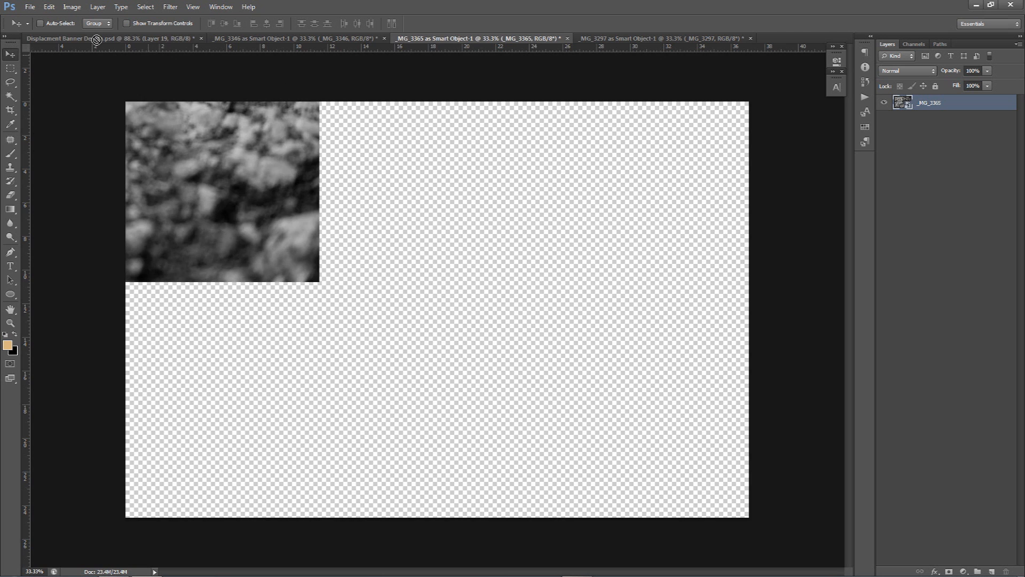
{"action": "left_click", "coordinate": [96, 40]}
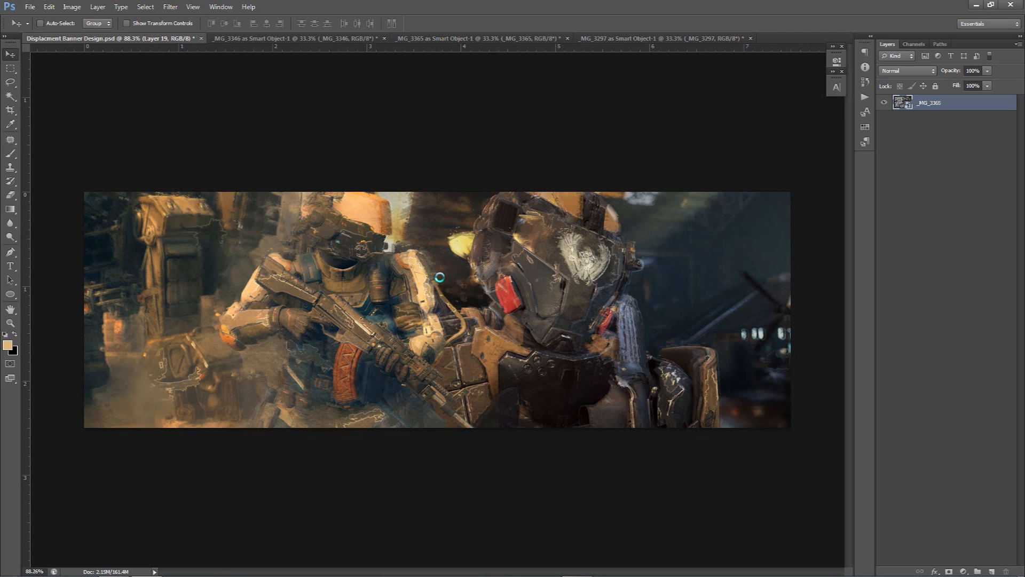
{"action": "scroll", "coordinate": [450, 277], "scroll_direction": "down", "scroll_amount": 5, "text": "alt"}
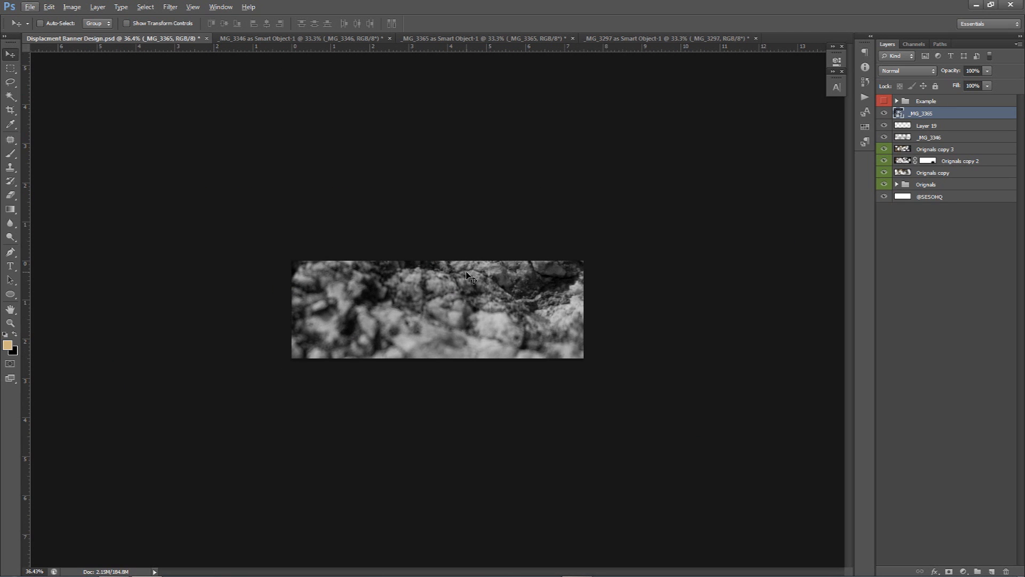
Scale and position the rock texture to cover the whole banner
{"action": "key", "text": "ctrl+t"}
{"action": "scroll", "coordinate": [504, 262], "scroll_direction": "down", "scroll_amount": 1, "text": "alt"}
{"action": "left_click_drag", "start_coordinate": [590, 119], "coordinate": [427, 204]}
{"action": "left_click_drag", "start_coordinate": [379, 311], "coordinate": [507, 313]}
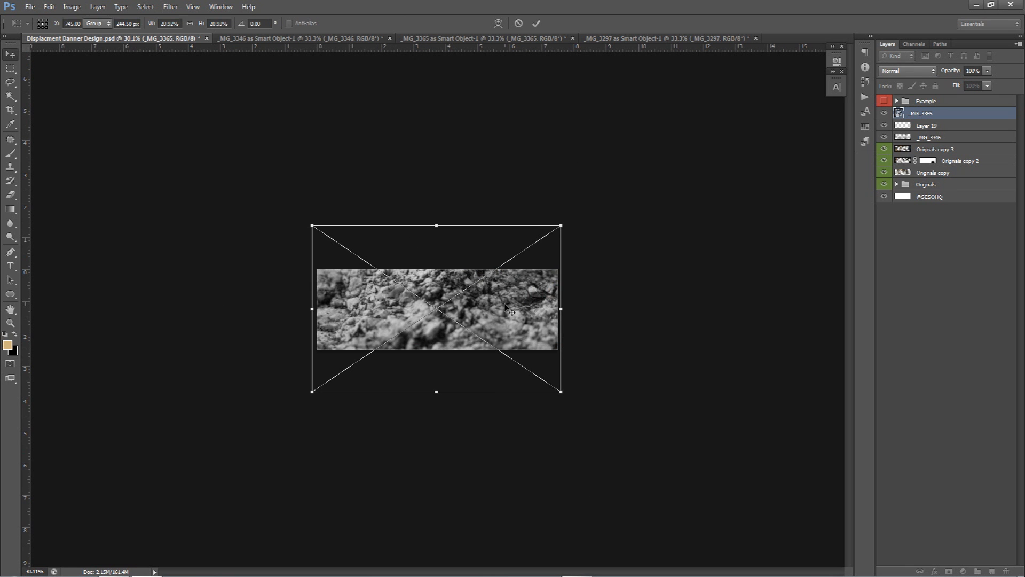
{"action": "key", "text": "Return"}
{"action": "scroll", "coordinate": [471, 306], "scroll_direction": "up", "scroll_amount": 3, "text": "alt"}
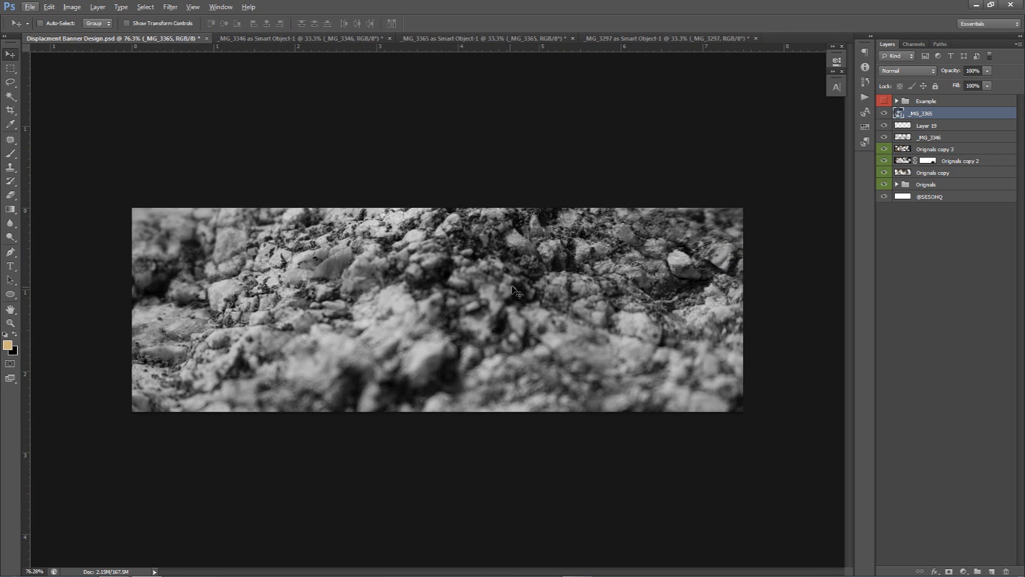
{"action": "left_click_drag", "start_coordinate": [504, 290], "coordinate": [508, 322]}
Set the texture layer to Overlay blend mode with 25% opacity
{"action": "left_click", "coordinate": [926, 72]}
{"action": "left_click", "coordinate": [897, 196]}
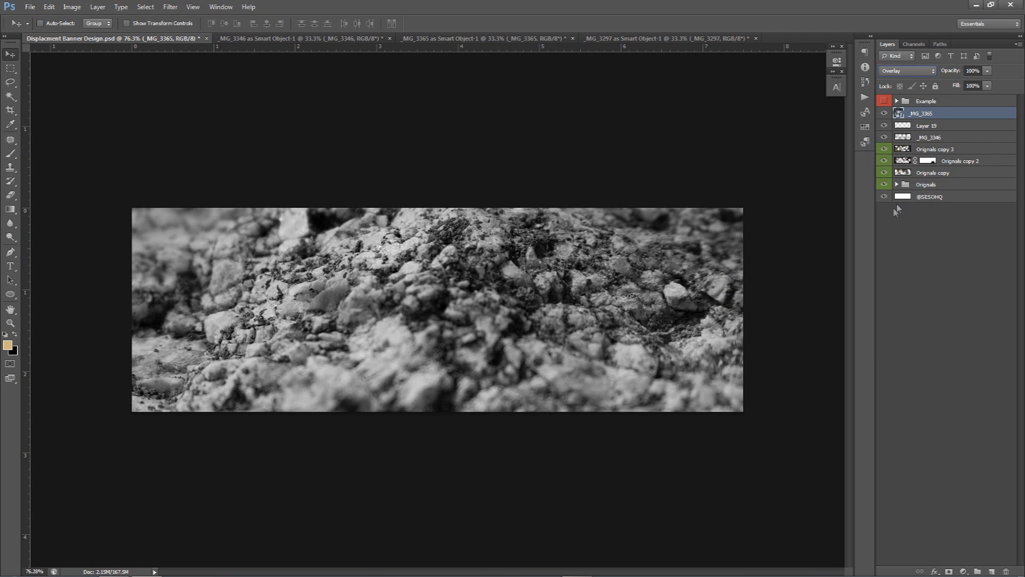
{"action": "left_click_drag", "start_coordinate": [985, 72], "coordinate": [948, 84]}
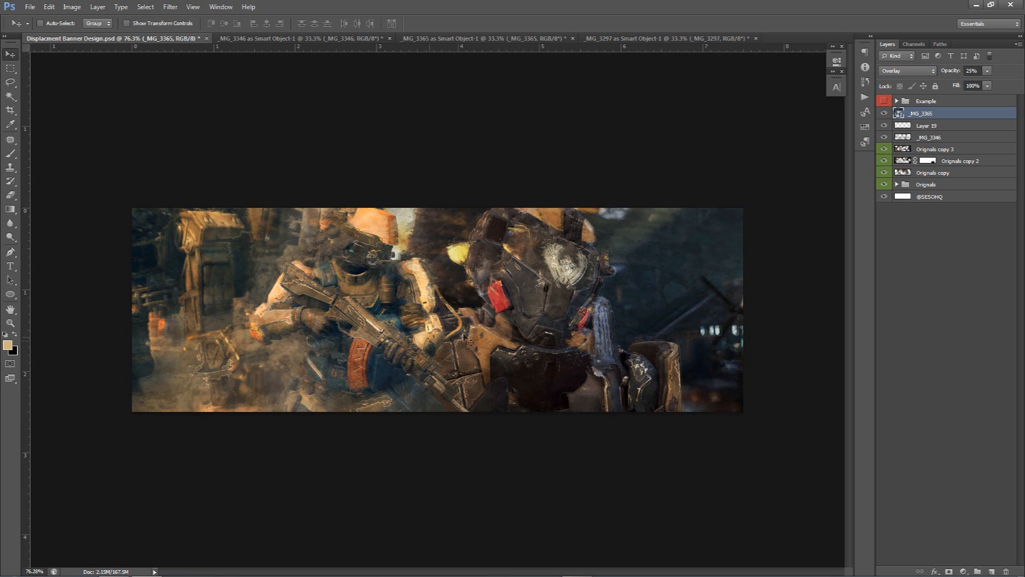
Rasterize the _MG_3365 texture layer
{"action": "left_click", "coordinate": [884, 113]}
{"action": "left_click", "coordinate": [884, 113]}
{"action": "left_click", "coordinate": [884, 114]}
{"action": "left_click", "coordinate": [884, 113]}
{"action": "right_click", "coordinate": [942, 114]}
{"action": "left_click", "coordinate": [950, 228]}
Erase the texture across the centre of the banner with a large soft eraser
{"action": "key", "text": "e"}
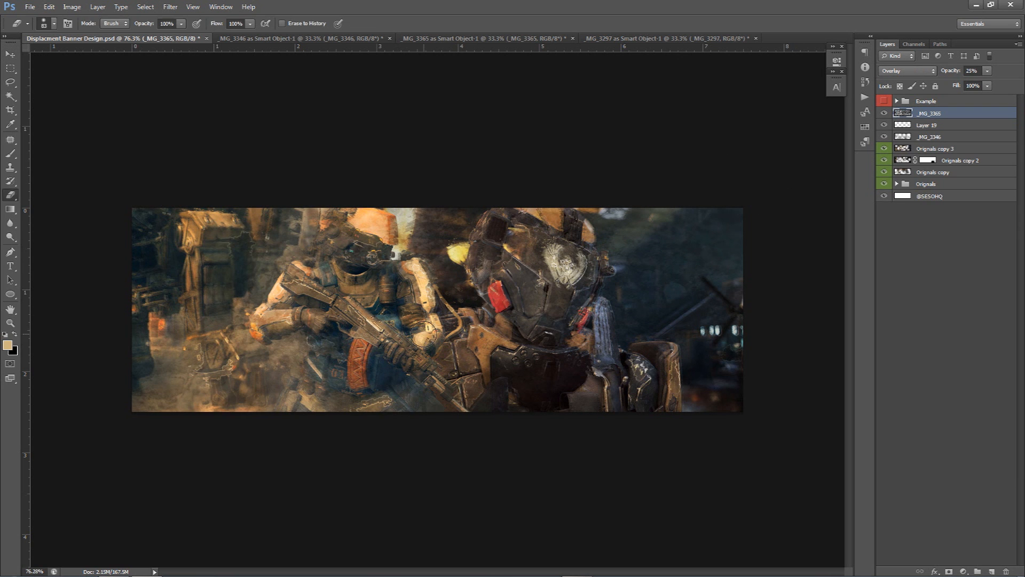
{"action": "mouse_move", "coordinate": [230, 331]}
{"action": "left_mouse_down"}
{"action": "mouse_move", "coordinate": [356, 252]}
{"action": "mouse_move", "coordinate": [514, 273]}
{"action": "mouse_move", "coordinate": [526, 304]}
{"action": "mouse_move", "coordinate": [588, 319]}
{"action": "mouse_move", "coordinate": [664, 258]}
{"action": "left_mouse_up"}
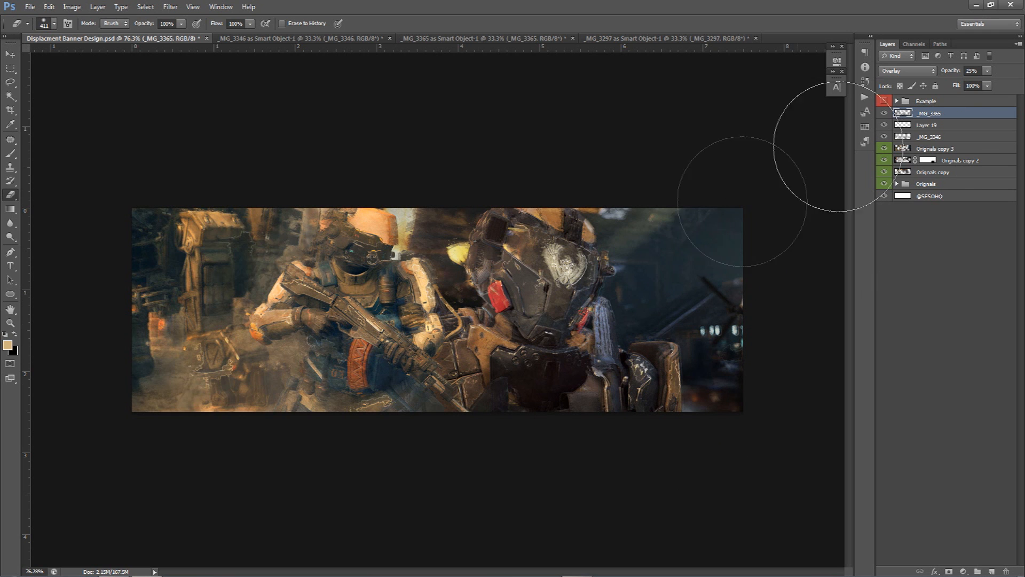
{"action": "key", "text": "v"}
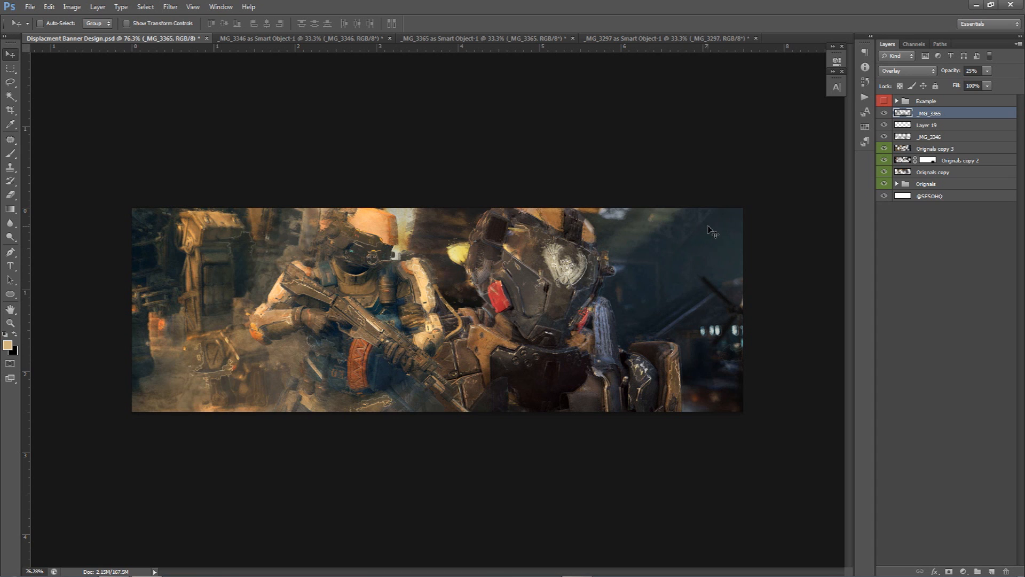
Select all layers and merge a duplicate of them into a single new layer at the top of the stack
{"action": "left_click", "coordinate": [936, 197], "text": "shift"}
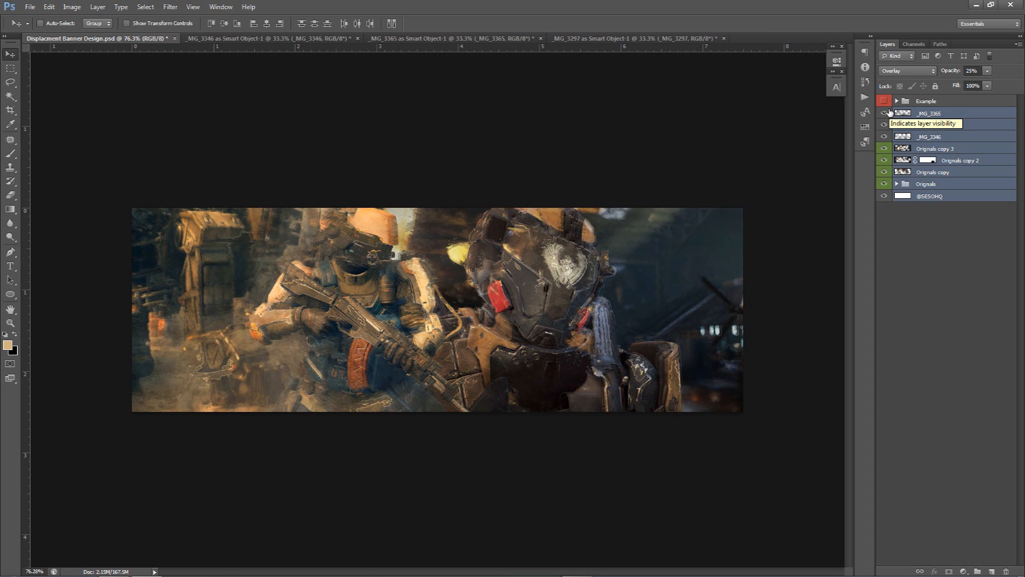
{"action": "key", "text": "ctrl+j"}
{"action": "key", "text": "ctrl+e"}
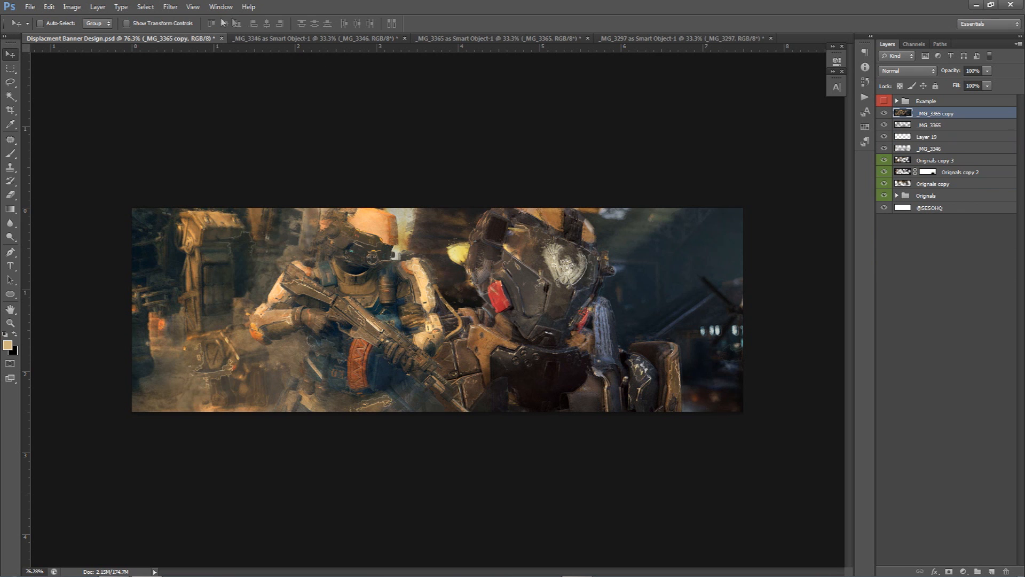
Apply a Gaussian Blur with a 3.0 pixel radius to the merged layer
{"action": "left_click", "coordinate": [175, 7]}
{"action": "mouse_move", "coordinate": [181, 115]}
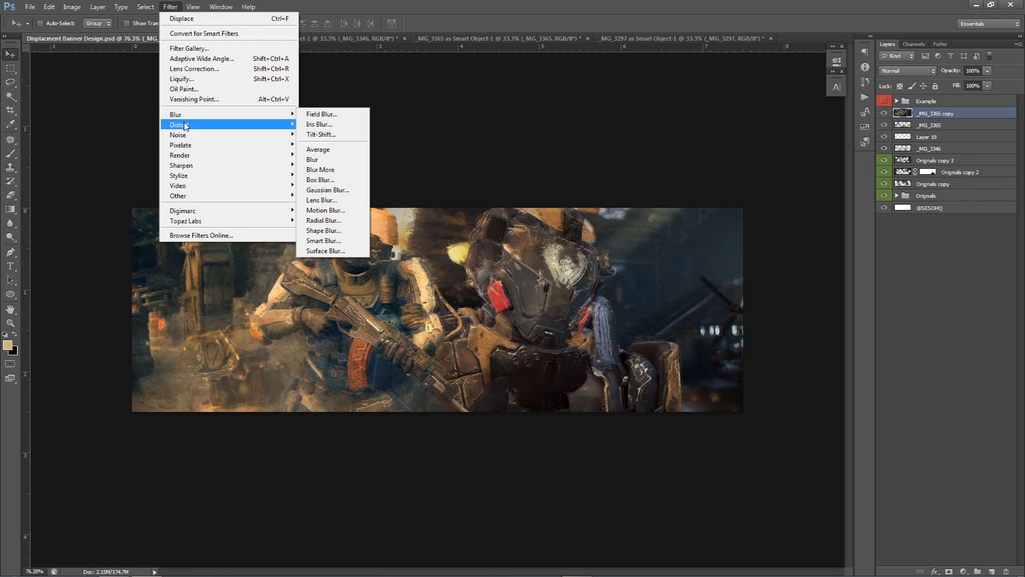
{"action": "left_click", "coordinate": [323, 190]}
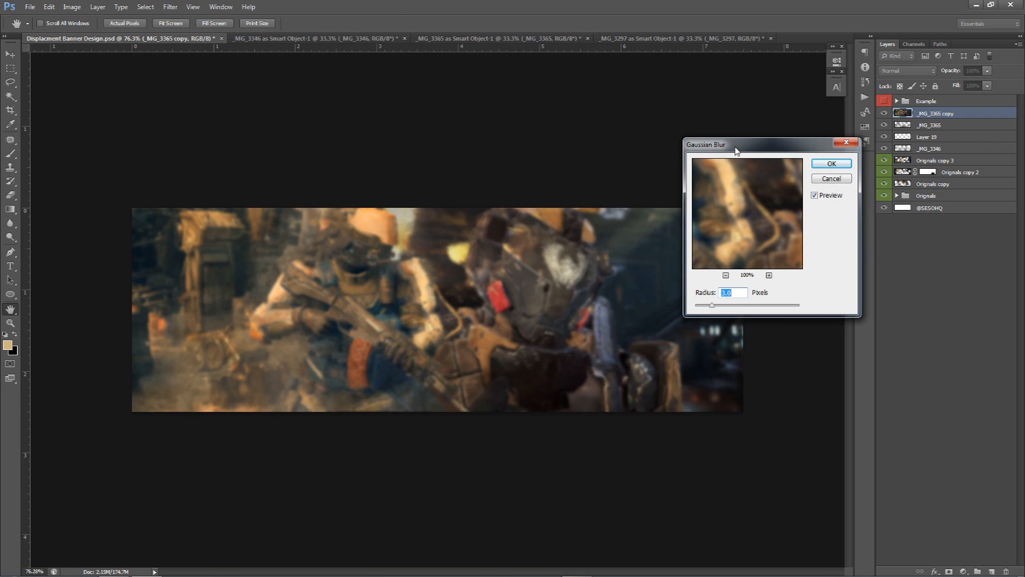
{"action": "left_click_drag", "start_coordinate": [736, 150], "coordinate": [587, 158]}
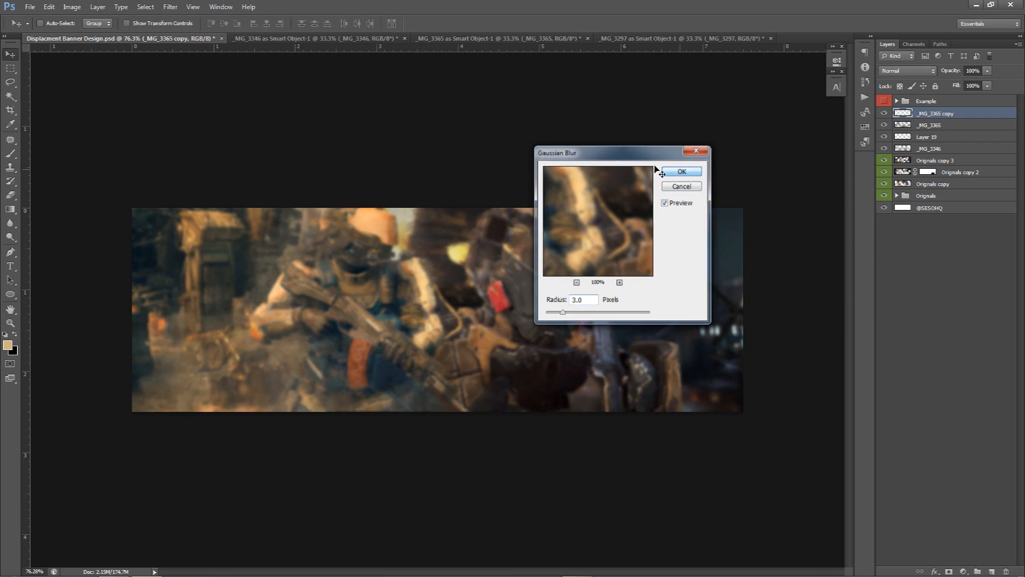
{"action": "left_click", "coordinate": [681, 170]}
Set the blurred merged layer's opacity to 40% and toggle its visibility to compare
{"action": "left_click", "coordinate": [977, 71]}
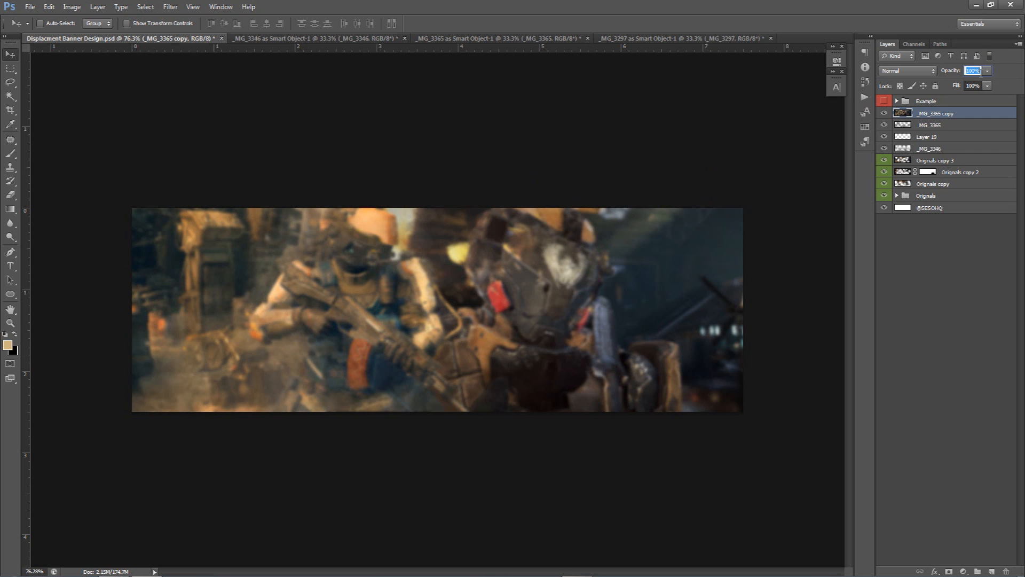
{"action": "type", "text": "35"}
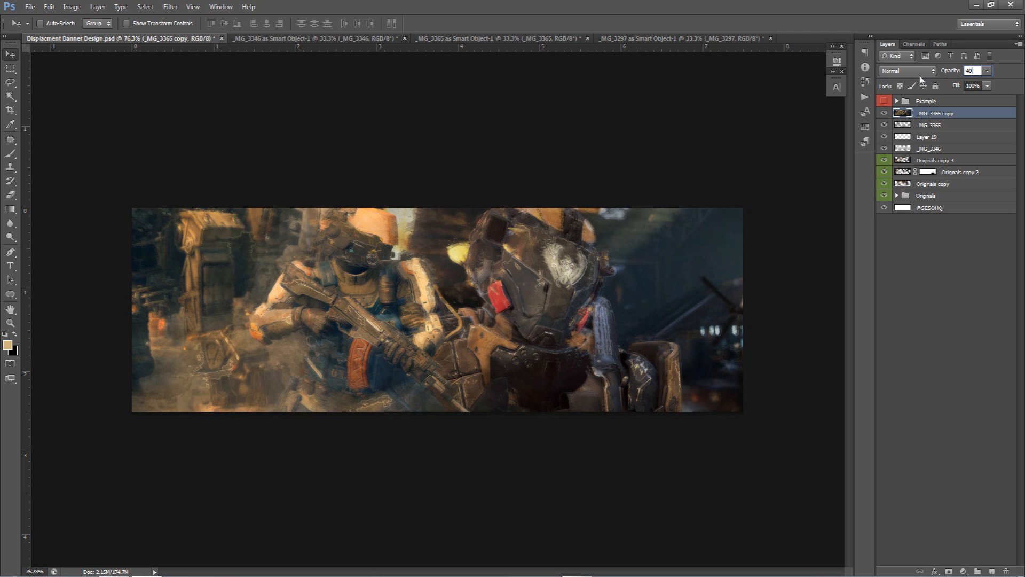
{"action": "left_click", "coordinate": [884, 113]}
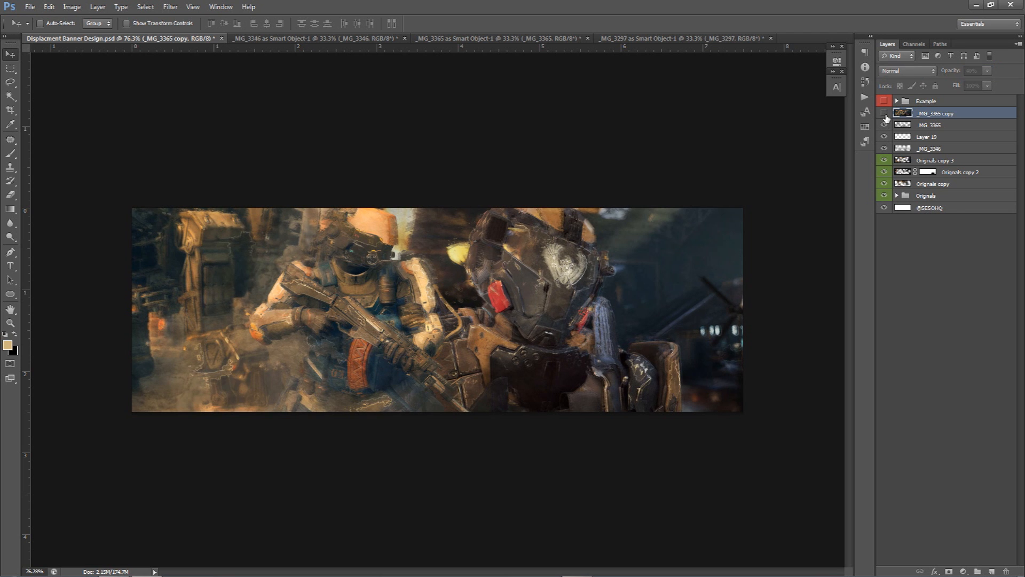
{"action": "left_click", "coordinate": [884, 113]}
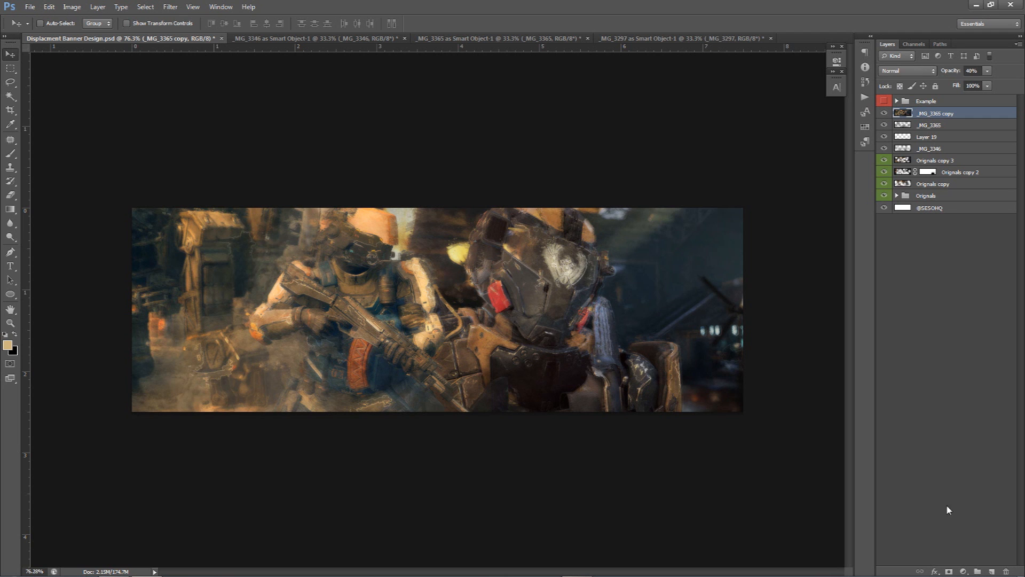
Add a layer mask to the blurred layer and paint black over the soldiers to restore sharpness
{"action": "left_click", "coordinate": [949, 572]}
{"action": "key", "text": "b"}
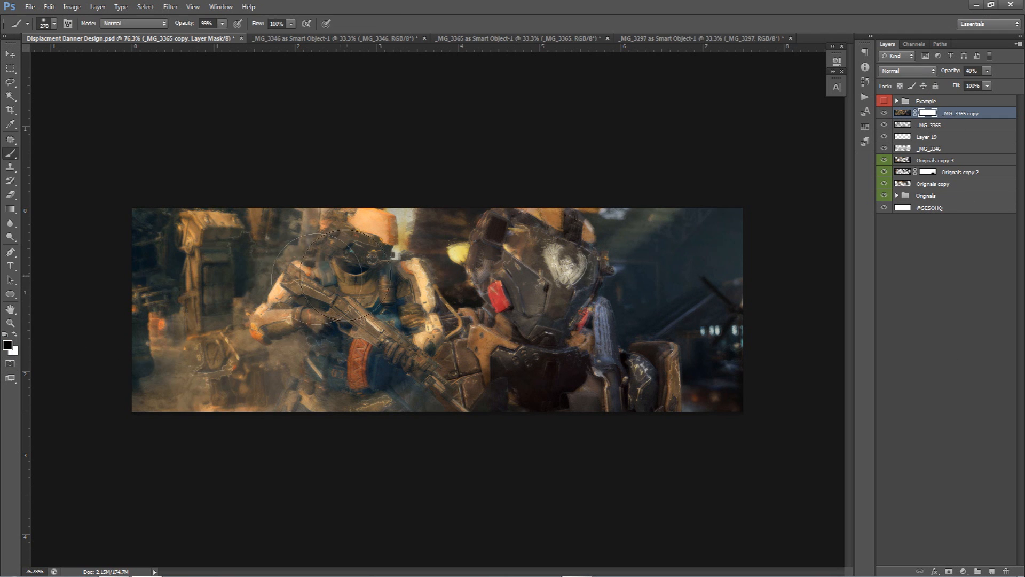
{"action": "mouse_move", "coordinate": [320, 285]}
{"action": "left_mouse_down"}
{"action": "mouse_move", "coordinate": [347, 278]}
{"action": "mouse_move", "coordinate": [352, 293]}
{"action": "mouse_move", "coordinate": [393, 254]}
{"action": "mouse_move", "coordinate": [346, 355]}
{"action": "mouse_move", "coordinate": [369, 288]}
{"action": "mouse_move", "coordinate": [311, 292]}
{"action": "mouse_move", "coordinate": [325, 294]}
{"action": "left_mouse_up"}
{"action": "left_click", "coordinate": [14, 334]}
{"action": "left_click", "coordinate": [14, 334]}
{"action": "mouse_move", "coordinate": [454, 251]}
{"action": "left_mouse_down"}
{"action": "mouse_move", "coordinate": [481, 272]}
{"action": "mouse_move", "coordinate": [532, 268]}
{"action": "mouse_move", "coordinate": [553, 293]}
{"action": "left_mouse_up"}
{"action": "scroll", "coordinate": [530, 272], "scroll_direction": "up", "scroll_amount": 4}
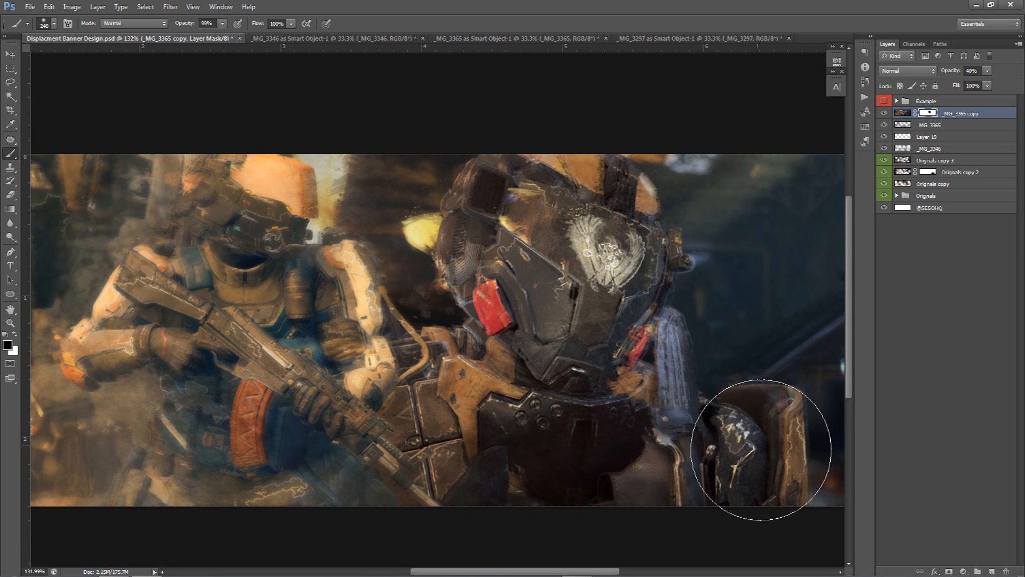
{"action": "mouse_move", "coordinate": [647, 375]}
{"action": "left_mouse_down"}
{"action": "mouse_move", "coordinate": [742, 460]}
{"action": "mouse_move", "coordinate": [761, 453]}
{"action": "left_mouse_up"}
{"action": "scroll", "coordinate": [729, 444], "scroll_direction": "down", "scroll_amount": 1}
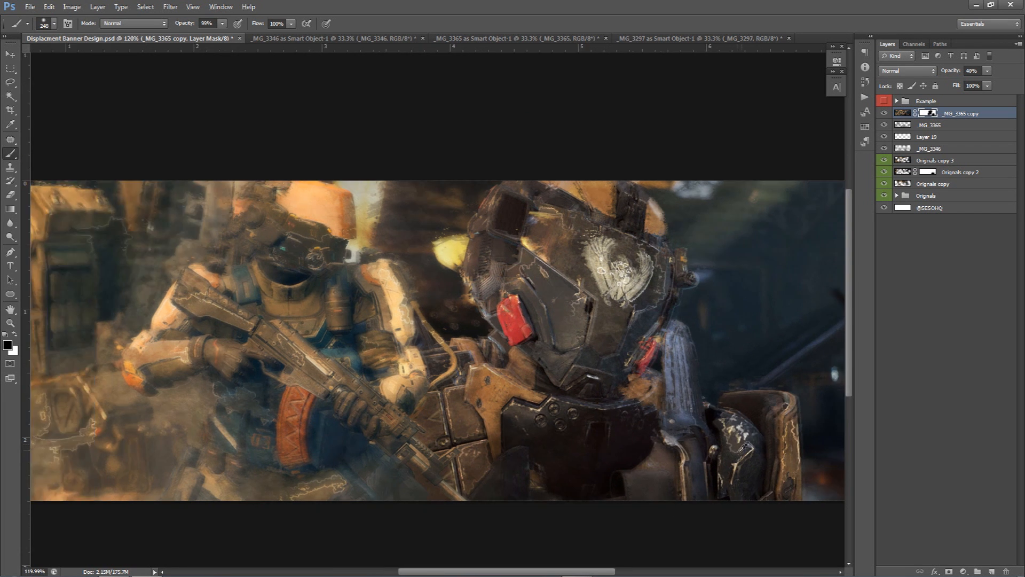
{"action": "scroll", "coordinate": [736, 447], "scroll_direction": "down", "scroll_amount": 2}
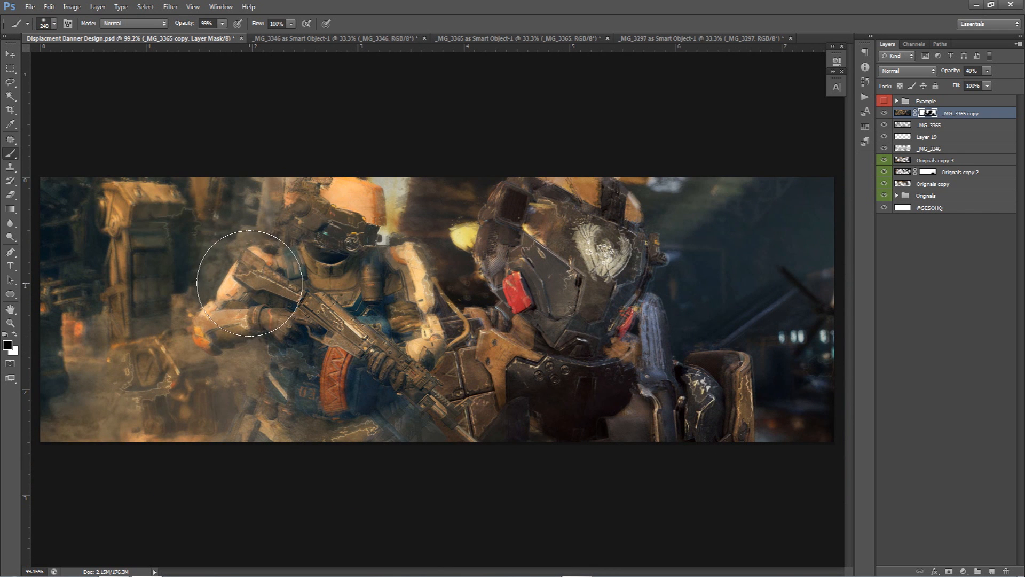
{"action": "scroll", "coordinate": [148, 368], "scroll_direction": "down", "scroll_amount": 1}
{"action": "left_click_drag", "start_coordinate": [142, 357], "coordinate": [159, 364]}
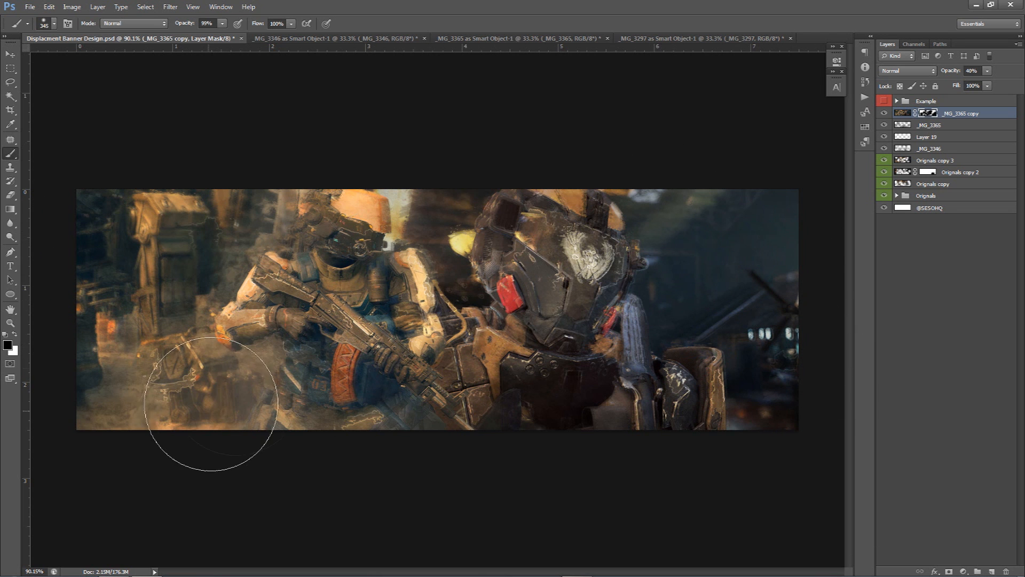
Toggle the blurred layer's visibility repeatedly to compare the banner with and without the blur
{"action": "left_click", "coordinate": [884, 113]}
{"action": "left_click", "coordinate": [884, 113]}
{"action": "left_click", "coordinate": [883, 114]}
{"action": "left_click", "coordinate": [883, 113]}
{"action": "left_click", "coordinate": [883, 113]}
{"action": "left_click", "coordinate": [884, 113]}
{"action": "left_click", "coordinate": [883, 113]}
{"action": "left_click", "coordinate": [883, 113]}
{"action": "left_click", "coordinate": [883, 114]}
{"action": "left_click", "coordinate": [883, 114]}
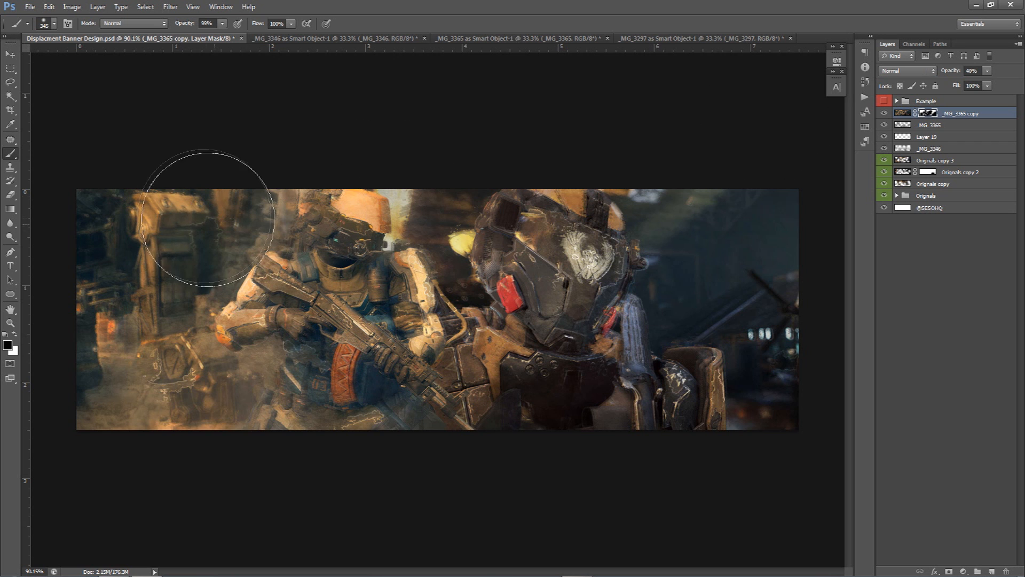
{"action": "left_click", "coordinate": [884, 113]}
{"action": "left_click", "coordinate": [884, 113]}
{"action": "left_click", "coordinate": [884, 114]}
{"action": "left_click", "coordinate": [884, 113]}
Paint more of the mask over the right soldier's helmet and toggle the layer to compare
{"action": "left_click_drag", "start_coordinate": [522, 229], "coordinate": [490, 203]}
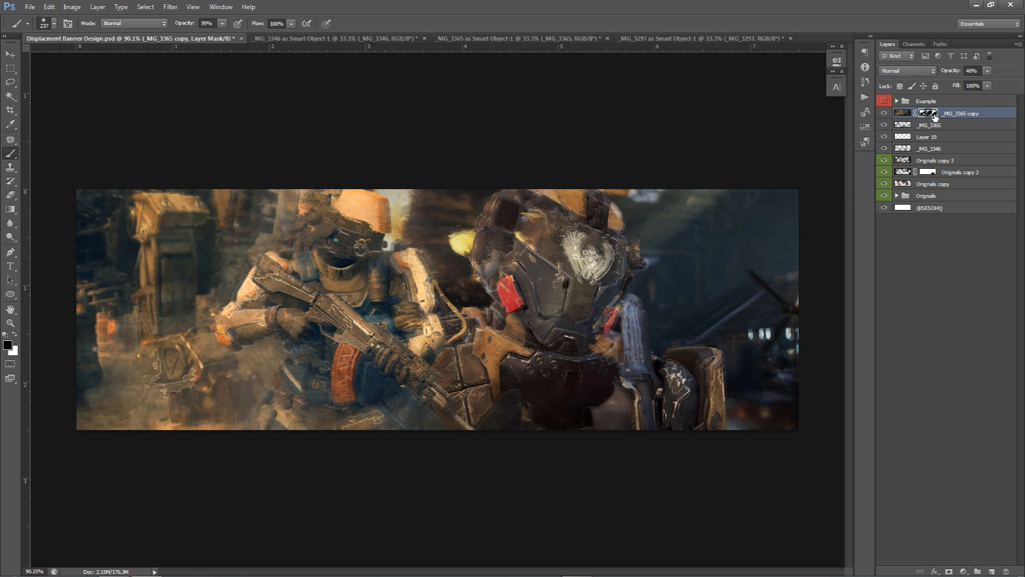
{"action": "left_click", "coordinate": [884, 113]}
{"action": "left_click", "coordinate": [884, 113]}
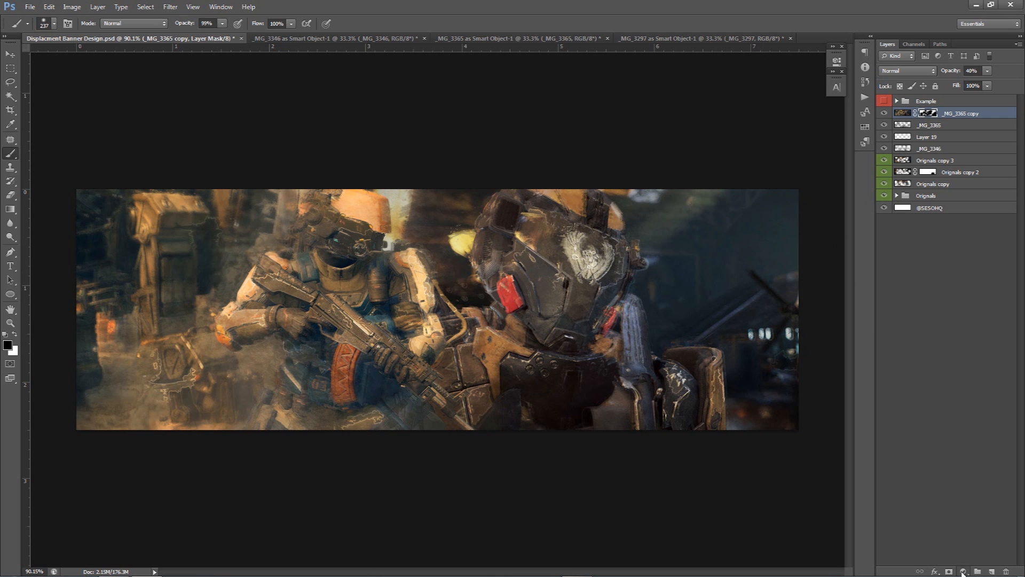
Add an Exposure adjustment layer and fine-tune its offset and gamma correction slightly
{"action": "left_click", "coordinate": [963, 572]}
{"action": "left_click", "coordinate": [964, 572]}
{"action": "left_click", "coordinate": [964, 573]}
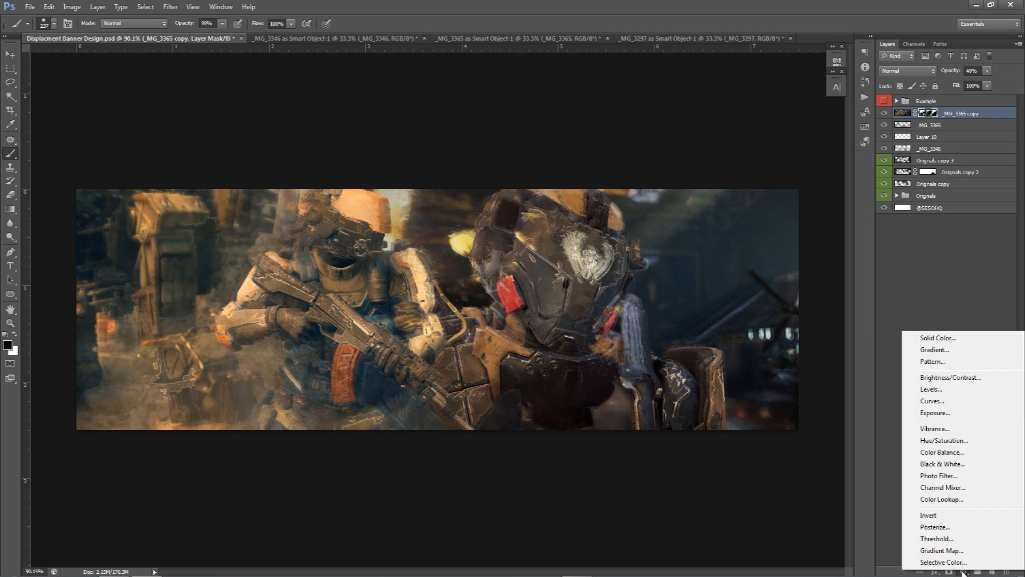
{"action": "left_click", "coordinate": [935, 412]}
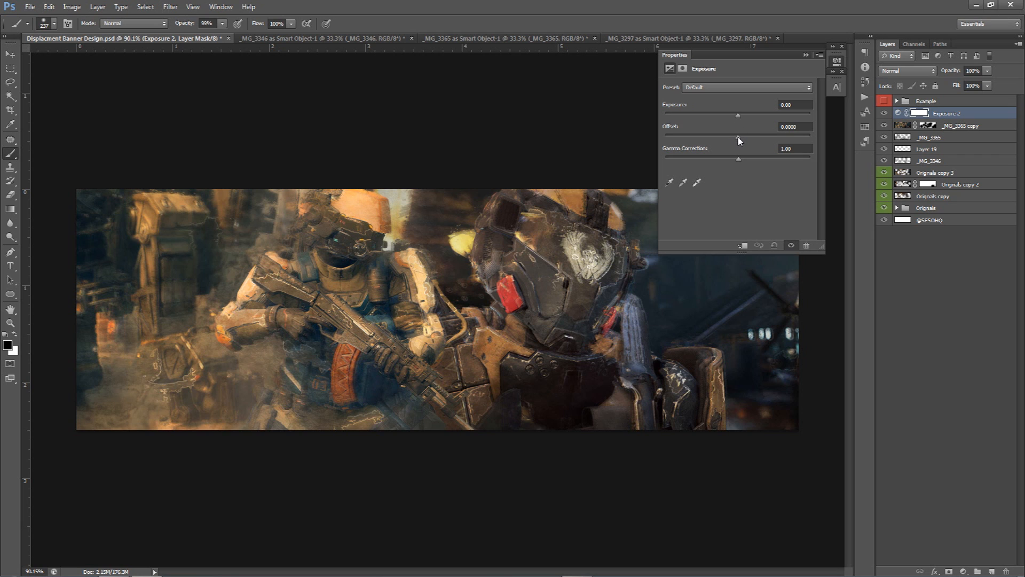
{"action": "left_click_drag", "start_coordinate": [739, 140], "coordinate": [741, 139]}
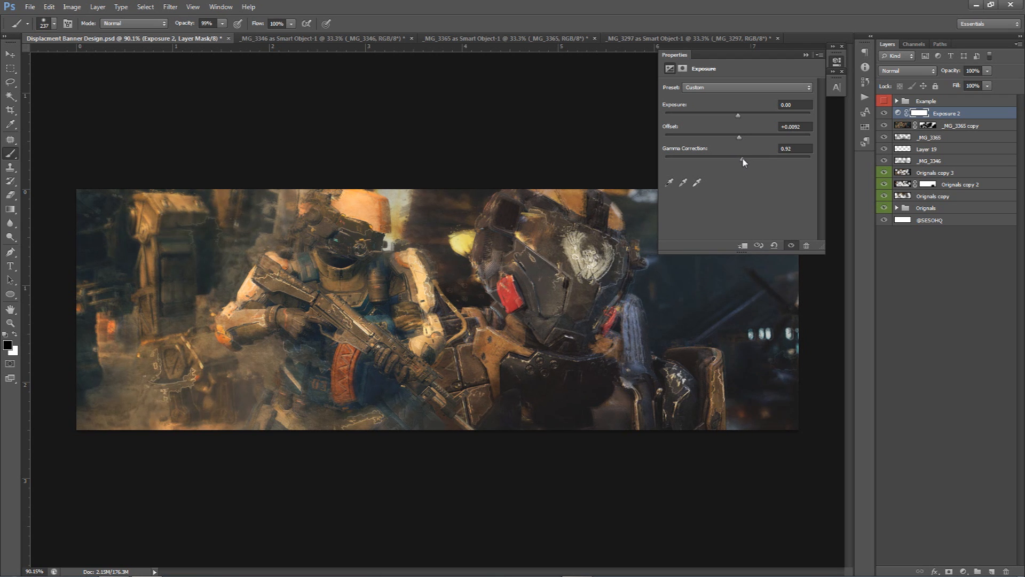
{"action": "left_click_drag", "start_coordinate": [744, 162], "coordinate": [751, 162]}
{"action": "left_click", "coordinate": [836, 62]}
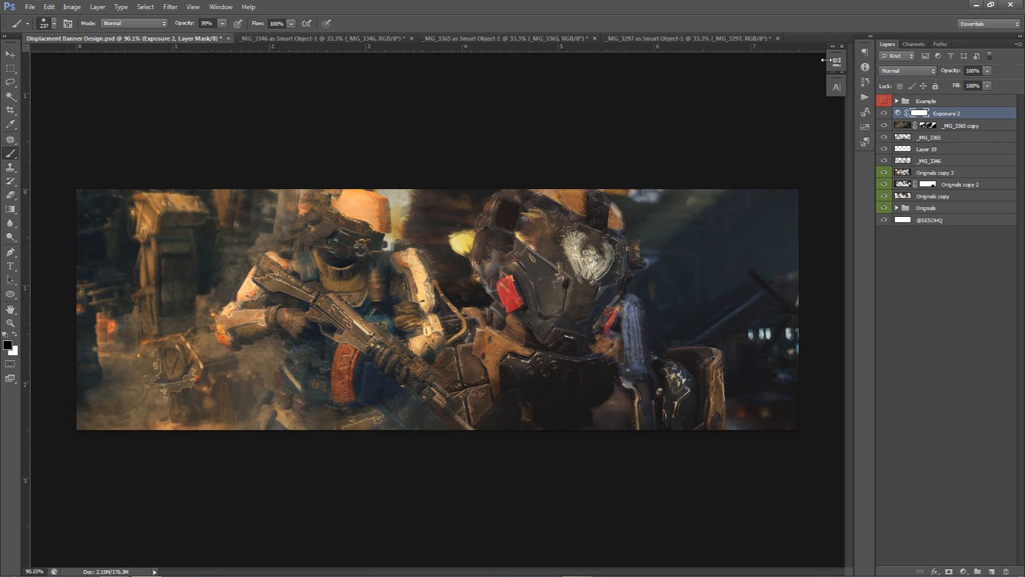
Toggle the Exposure layer's visibility repeatedly to compare the banner with and without it
{"action": "left_click", "coordinate": [884, 113]}
{"action": "left_click", "coordinate": [884, 114]}
{"action": "left_click", "coordinate": [884, 113]}
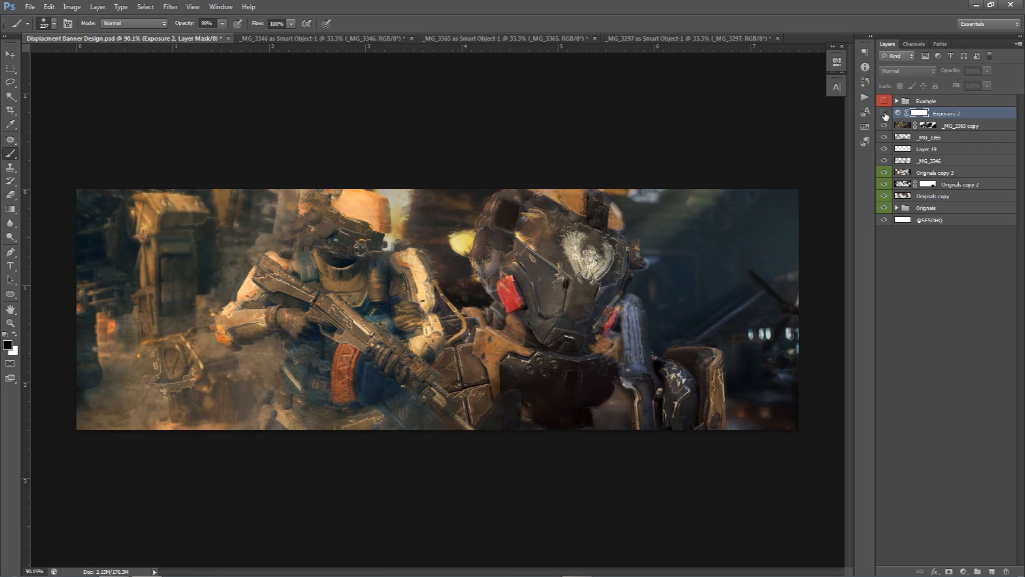
{"action": "left_click", "coordinate": [885, 113]}
{"action": "key", "text": "v"}
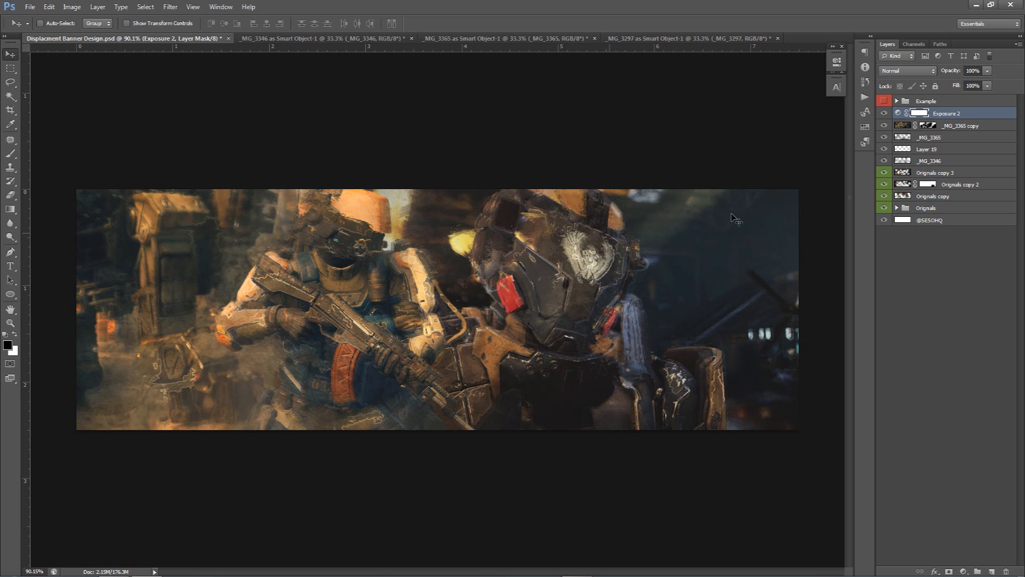
{"action": "left_click", "coordinate": [884, 113]}
{"action": "left_click", "coordinate": [884, 114]}
{"action": "left_click", "coordinate": [884, 114]}
{"action": "left_click", "coordinate": [884, 113]}
{"action": "left_click", "coordinate": [884, 113]}
{"action": "left_click", "coordinate": [884, 113]}
{"action": "left_click", "coordinate": [884, 113]}
{"action": "left_click", "coordinate": [884, 113]}
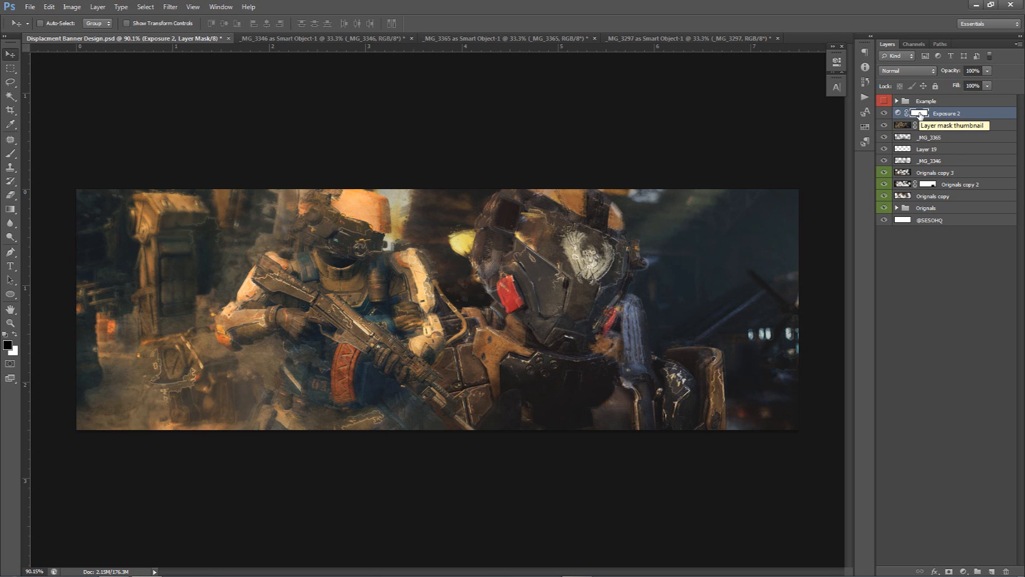
Create a new layer, sample an orange tone, and paint a soft glow along the banner's lower left edge with a large brush
{"action": "left_click", "coordinate": [992, 570]}
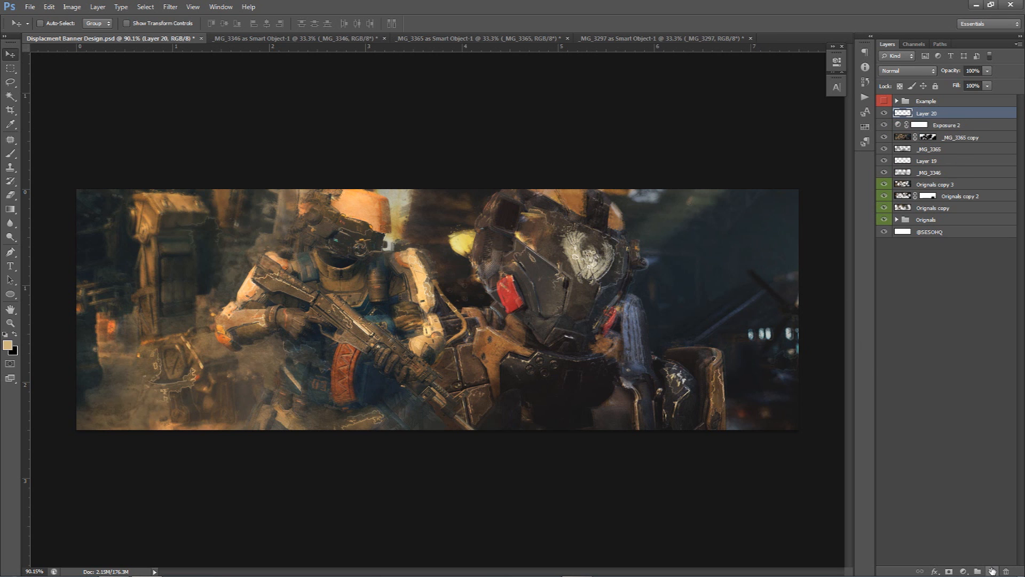
{"action": "key", "text": "b"}
{"action": "mouse_move", "coordinate": [240, 337]}
{"action": "left_mouse_down"}
{"action": "mouse_move", "coordinate": [294, 321]}
{"action": "mouse_move", "coordinate": [313, 333]}
{"action": "left_mouse_up"}
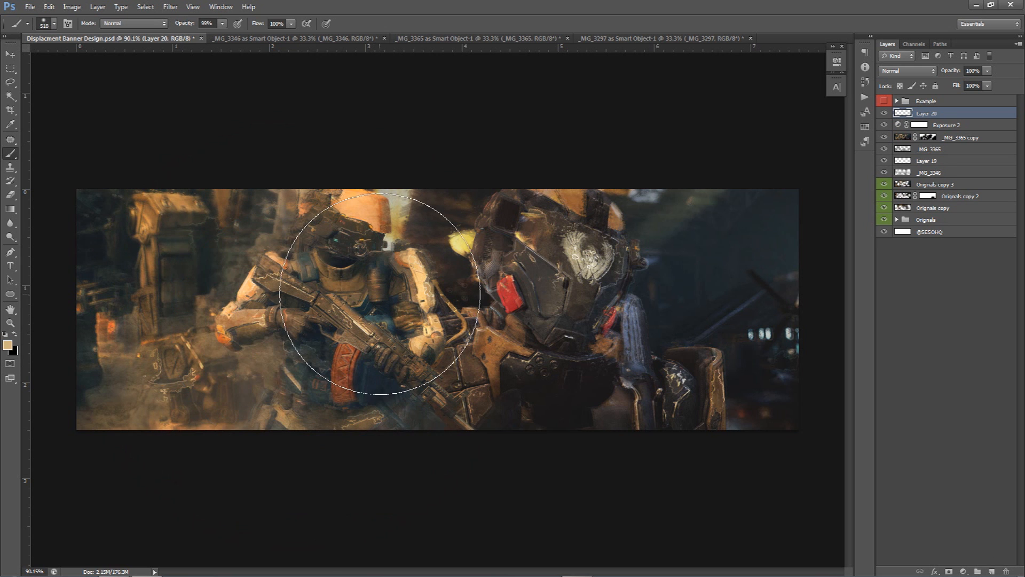
{"action": "key", "text": "alt"}
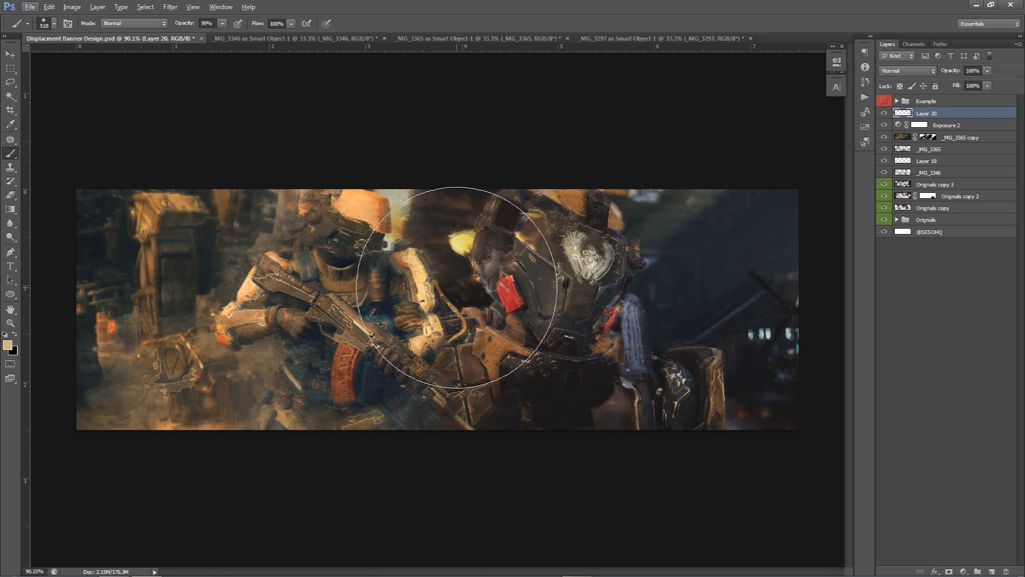
{"action": "key", "text": "alt"}
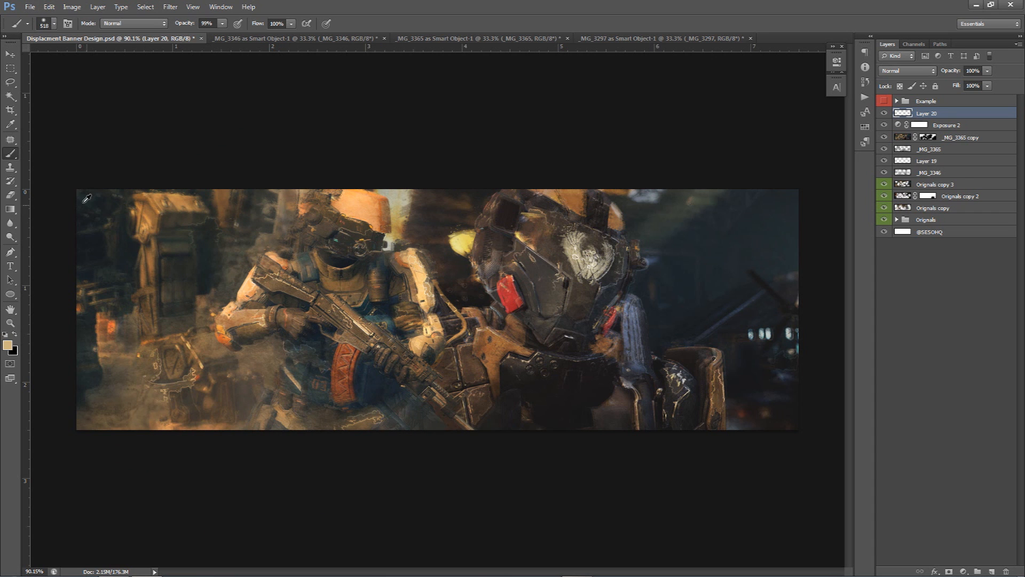
{"action": "left_click_drag", "start_coordinate": [141, 209], "coordinate": [225, 326]}
{"action": "mouse_move", "coordinate": [221, 327]}
{"action": "left_mouse_down"}
{"action": "mouse_move", "coordinate": [240, 298]}
{"action": "mouse_move", "coordinate": [297, 327]}
{"action": "mouse_move", "coordinate": [343, 380]}
{"action": "mouse_move", "coordinate": [354, 351]}
{"action": "mouse_move", "coordinate": [377, 339]}
{"action": "mouse_move", "coordinate": [478, 334]}
{"action": "mouse_move", "coordinate": [485, 371]}
{"action": "mouse_move", "coordinate": [504, 342]}
{"action": "mouse_move", "coordinate": [486, 338]}
{"action": "mouse_move", "coordinate": [499, 327]}
{"action": "mouse_move", "coordinate": [508, 217]}
{"action": "mouse_move", "coordinate": [469, 233]}
{"action": "mouse_move", "coordinate": [577, 192]}
{"action": "mouse_move", "coordinate": [555, 182]}
{"action": "mouse_move", "coordinate": [556, 200]}
{"action": "left_mouse_up"}
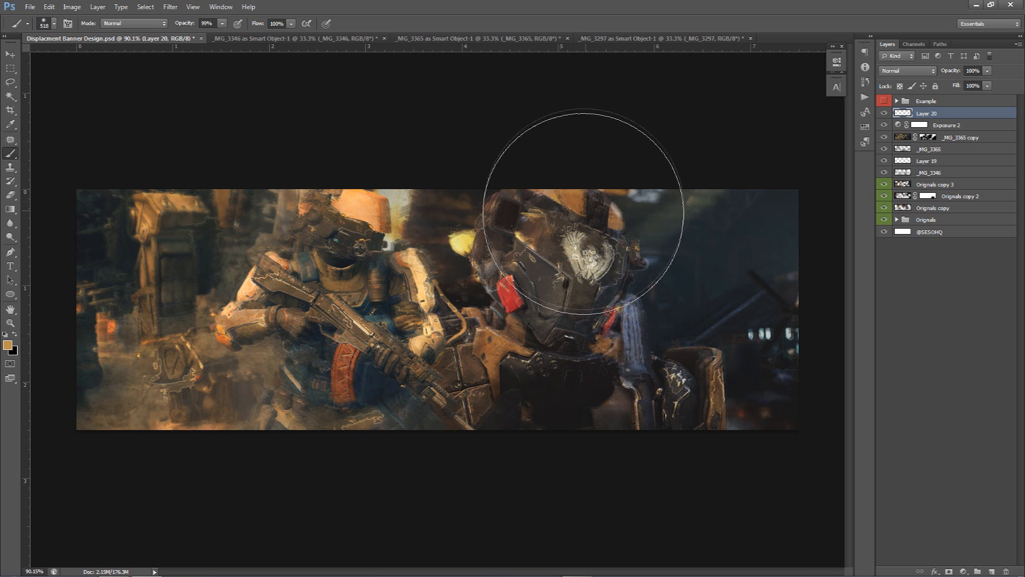
{"action": "mouse_move", "coordinate": [375, 344]}
{"action": "left_mouse_down"}
{"action": "mouse_move", "coordinate": [415, 344]}
{"action": "mouse_move", "coordinate": [390, 344]}
{"action": "left_mouse_up"}
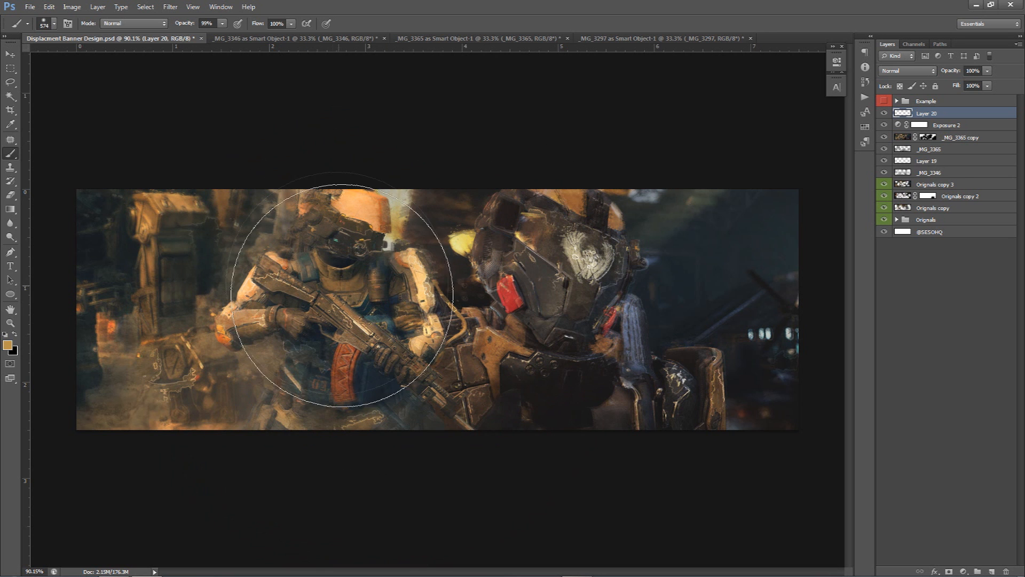
{"action": "left_click_drag", "start_coordinate": [364, 339], "coordinate": [366, 340]}
{"action": "left_click_drag", "start_coordinate": [352, 400], "coordinate": [372, 400]}
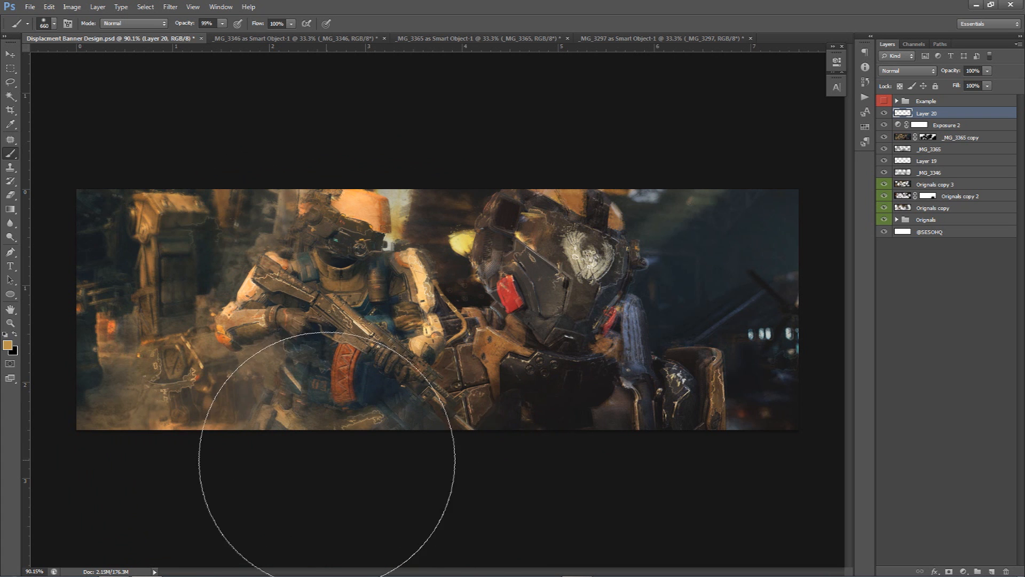
{"action": "left_click", "coordinate": [334, 441]}
{"action": "left_click", "coordinate": [535, 145]}
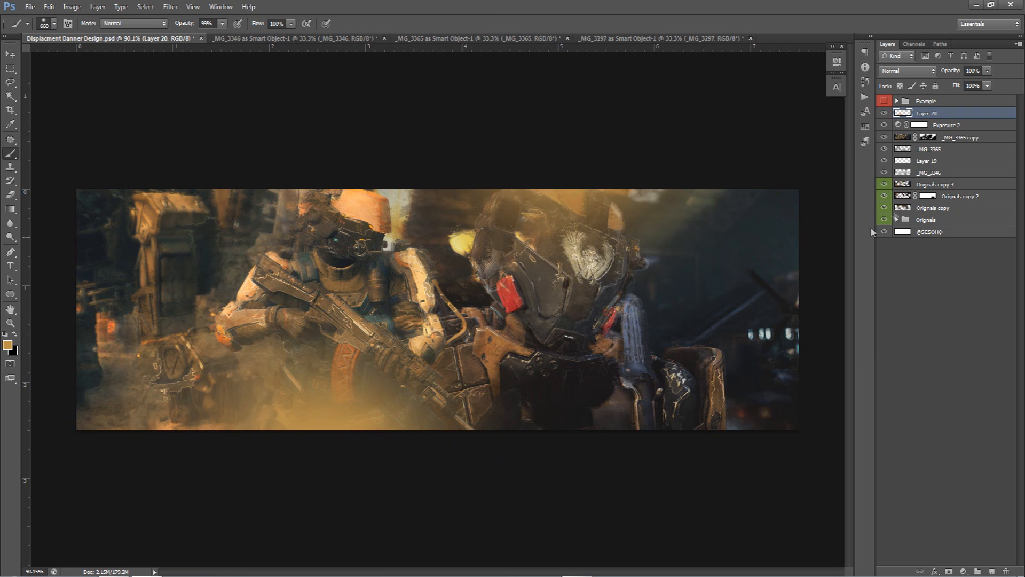
Set the glow layer's blending mode to Linear Dodge (Add) and its opacity to 40%
{"action": "left_click", "coordinate": [902, 74]}
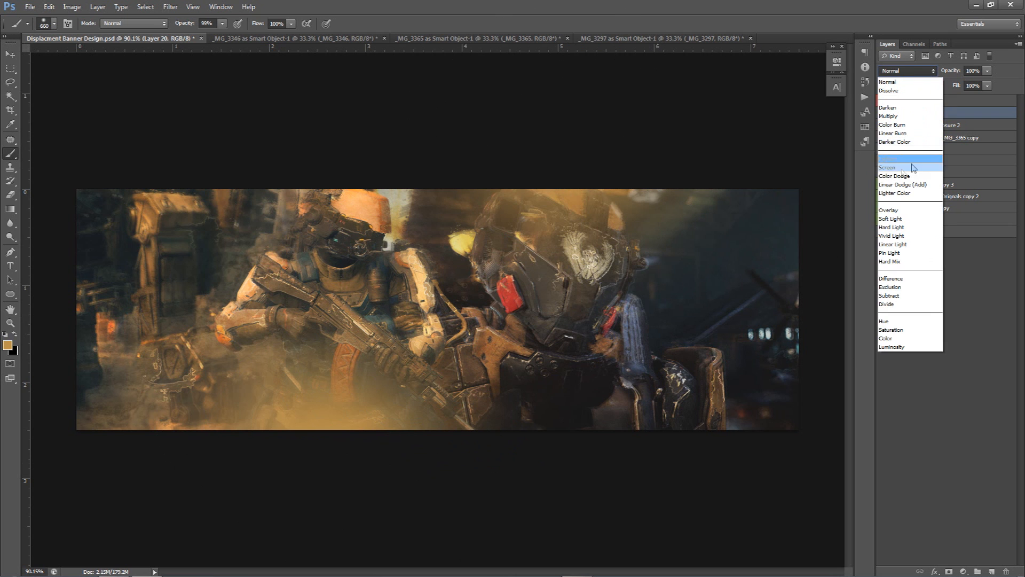
{"action": "left_click", "coordinate": [897, 183]}
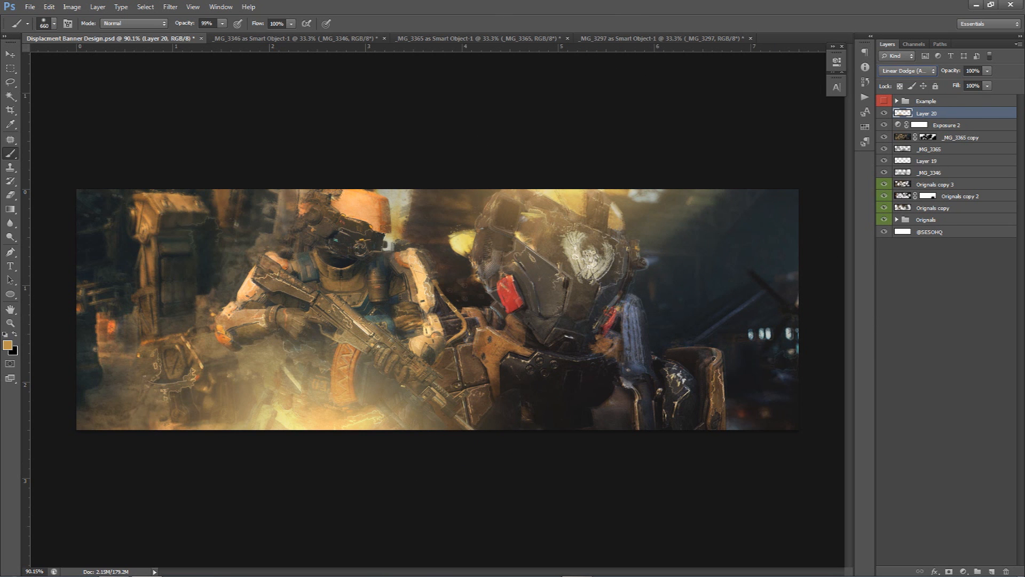
{"action": "left_click_drag", "start_coordinate": [987, 70], "coordinate": [968, 85]}
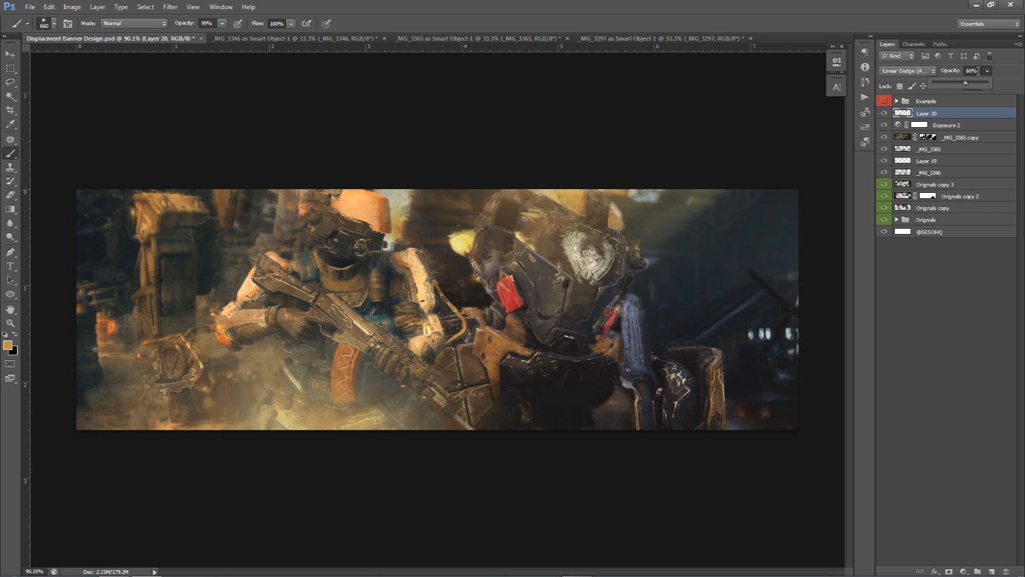
{"action": "left_click", "coordinate": [979, 70]}
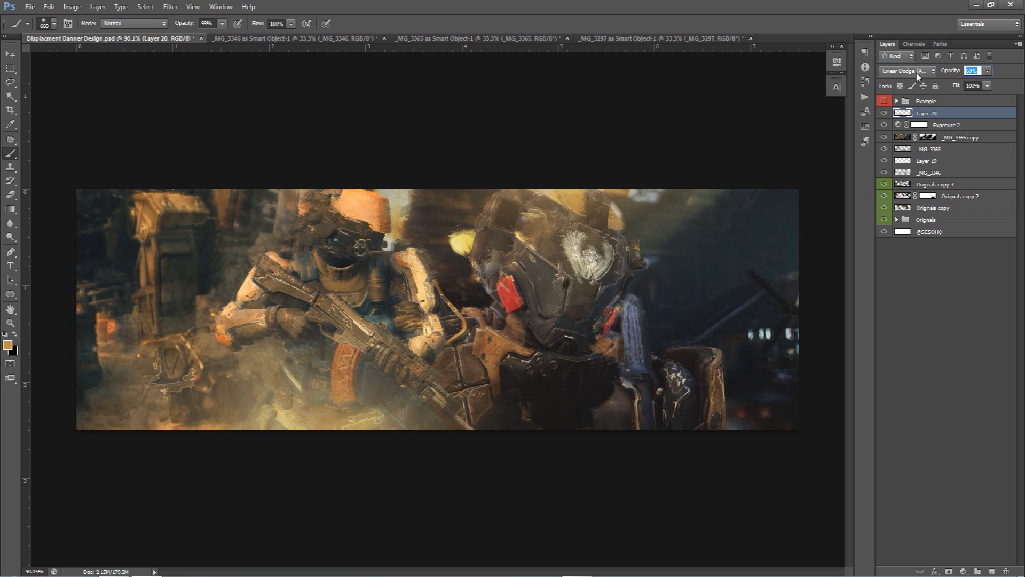
{"action": "type", "text": "40"}
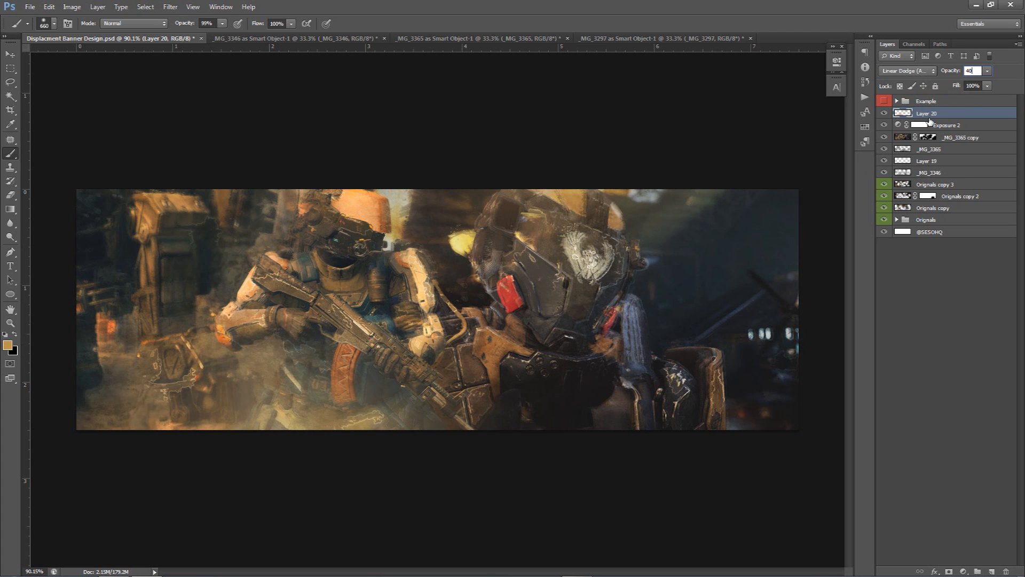
Create another new layer, sample the helmet's orange, and paint glows above the left soldier and along the lower right
{"action": "left_click", "coordinate": [992, 570]}
{"action": "left_click_drag", "start_coordinate": [507, 300], "coordinate": [374, 203]}
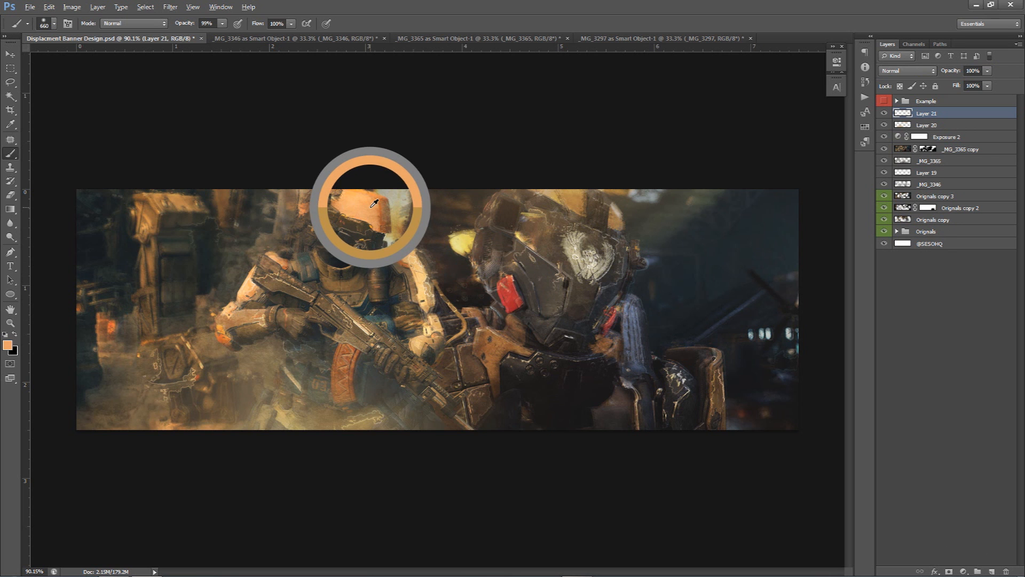
{"action": "left_click_drag", "start_coordinate": [306, 223], "coordinate": [323, 236]}
{"action": "left_click", "coordinate": [330, 111]}
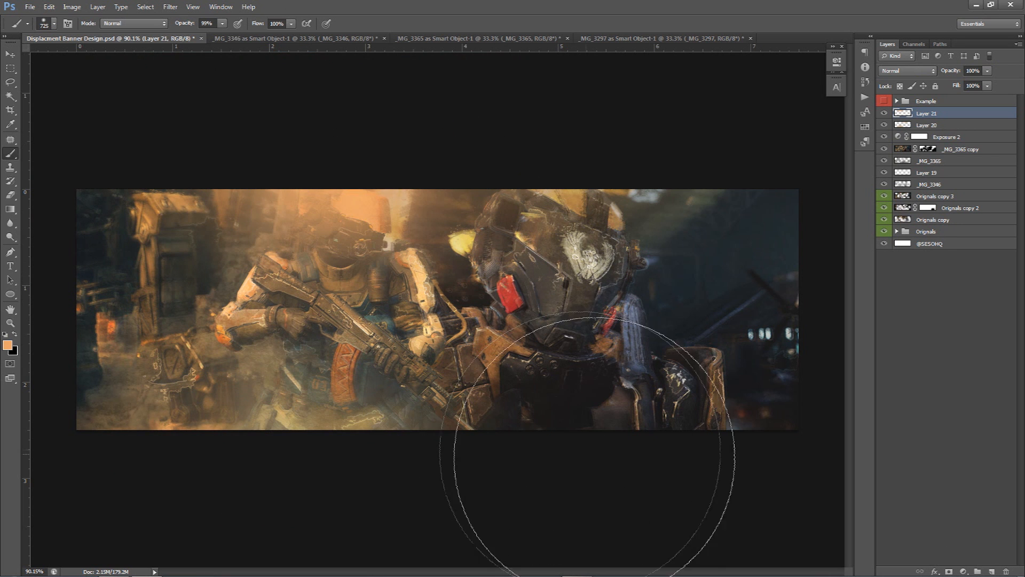
{"action": "left_click", "coordinate": [606, 477]}
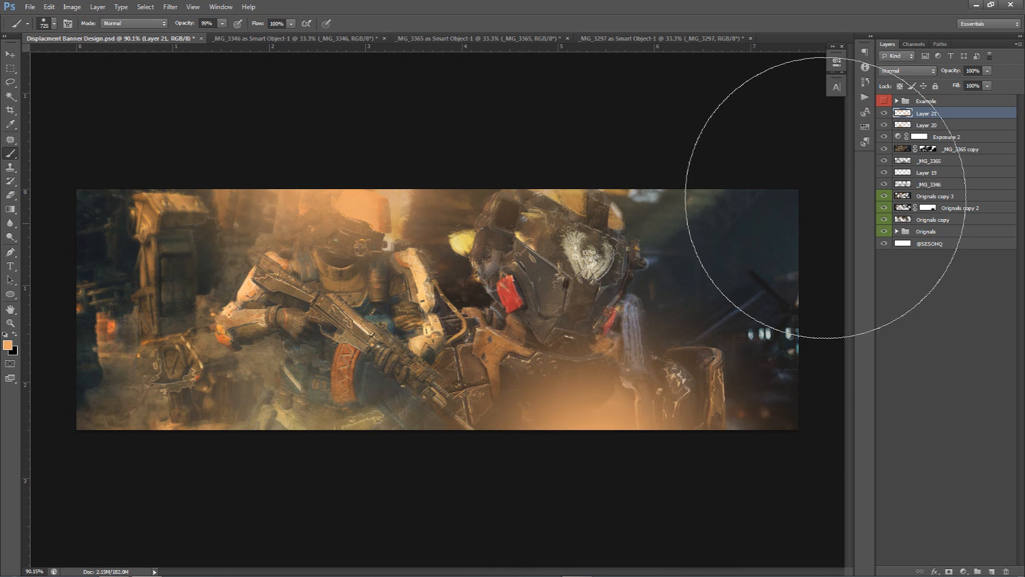
Set the second glow layer's blending mode to Linear Dodge (Add) and its opacity to 46%
{"action": "left_click", "coordinate": [904, 74]}
{"action": "left_click", "coordinate": [907, 184]}
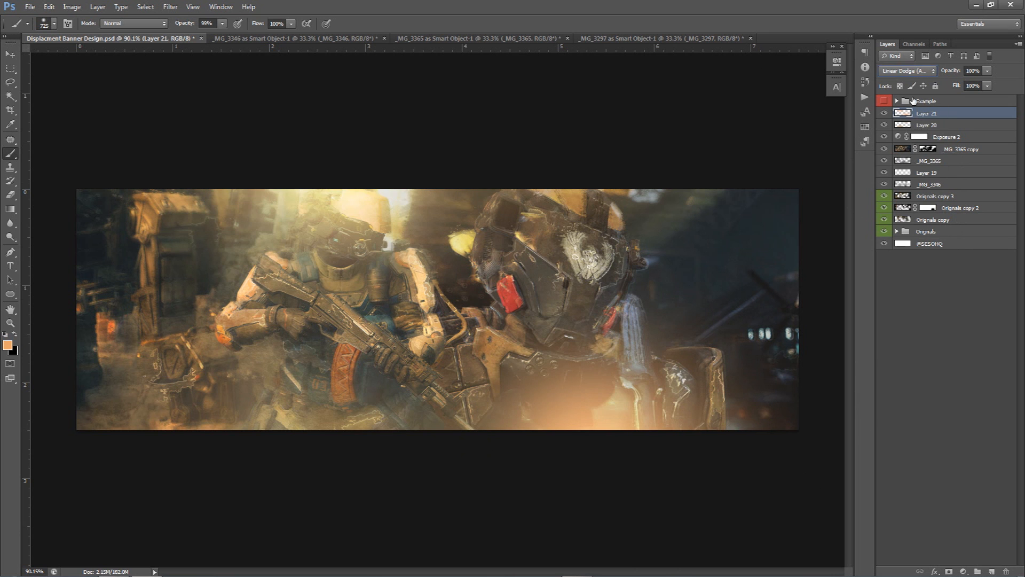
{"action": "left_click", "coordinate": [988, 71]}
{"action": "left_click_drag", "start_coordinate": [965, 82], "coordinate": [959, 85]}
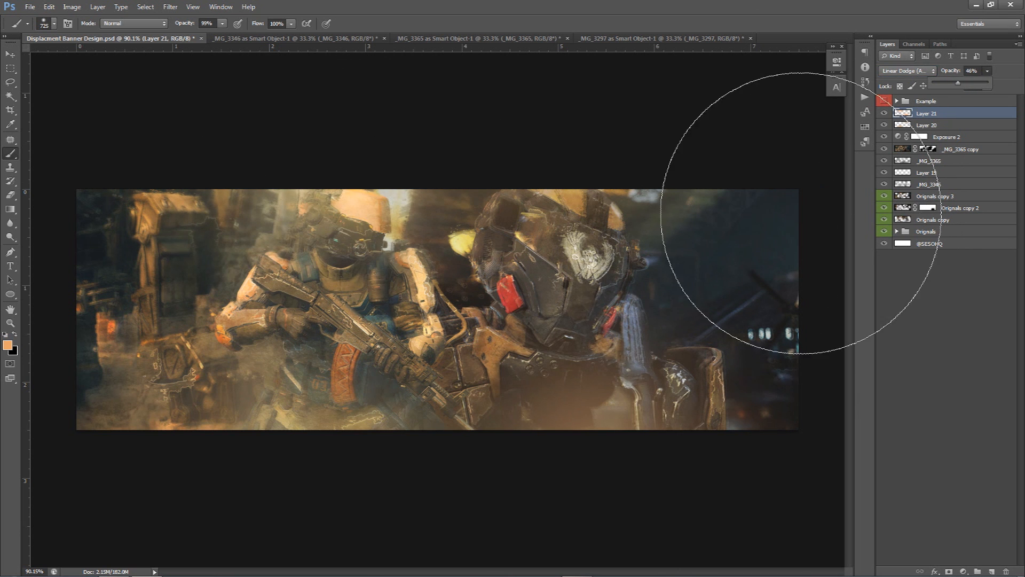
Erase part of the second glow over the right soldier's lower body with a soft eraser
{"action": "key", "text": "e"}
{"action": "right_click", "coordinate": [573, 358], "text": "alt"}
{"action": "mouse_move", "coordinate": [578, 359]}
{"action": "left_mouse_down"}
{"action": "mouse_move", "coordinate": [550, 341]}
{"action": "mouse_move", "coordinate": [709, 384]}
{"action": "left_mouse_up"}
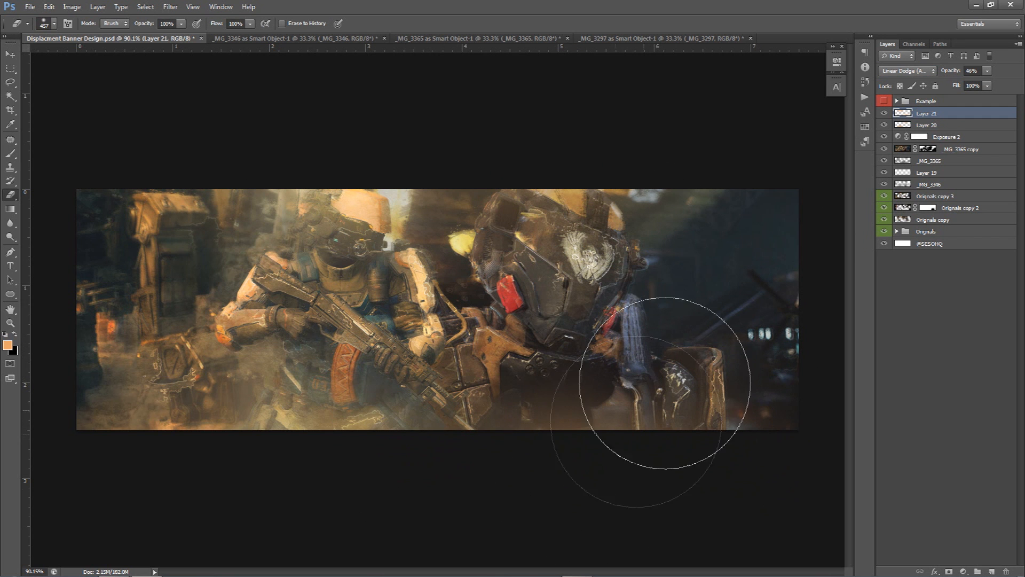
Add a Brightness/Contrast adjustment layer on top, setting brightness to 35 and contrast to 60
{"action": "left_click", "coordinate": [918, 125]}
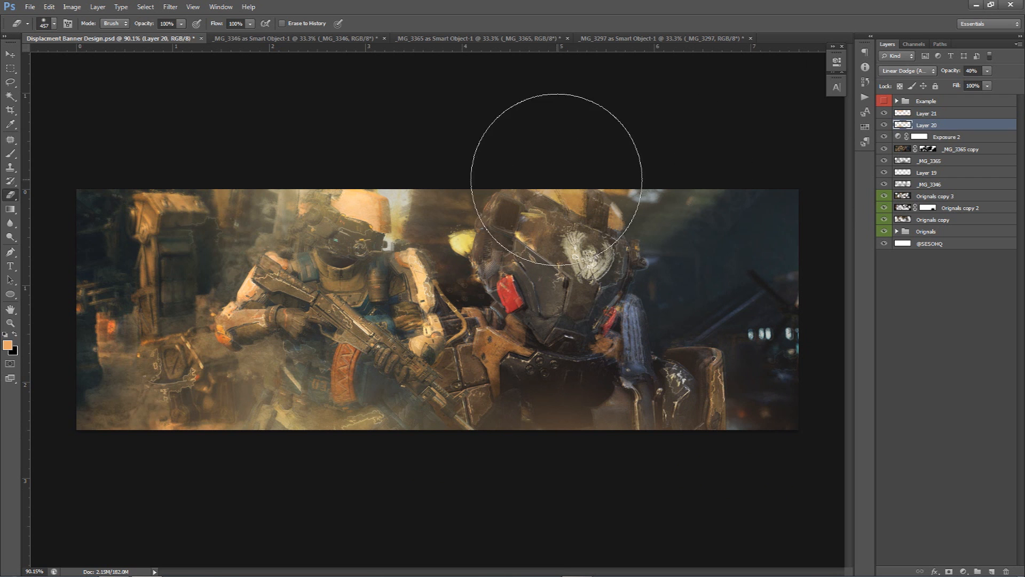
{"action": "left_click", "coordinate": [933, 113]}
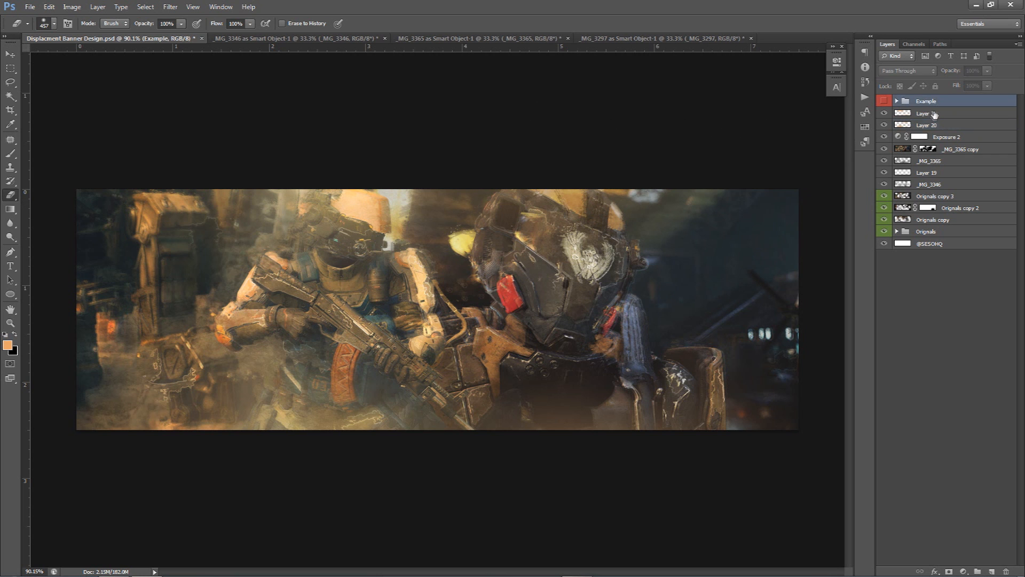
{"action": "left_click", "coordinate": [964, 571]}
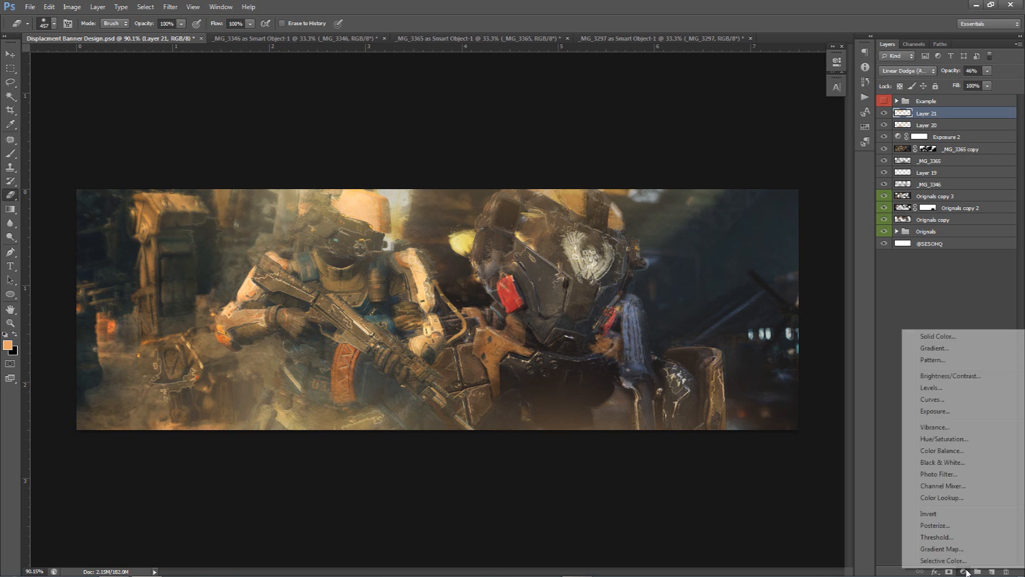
{"action": "left_click", "coordinate": [951, 376]}
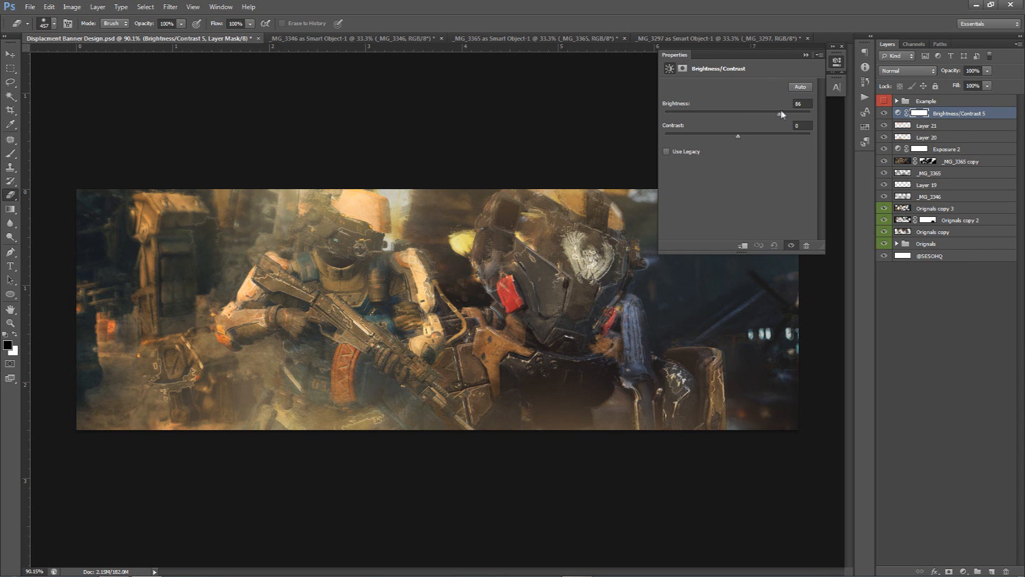
{"action": "left_click_drag", "start_coordinate": [794, 114], "coordinate": [761, 116]}
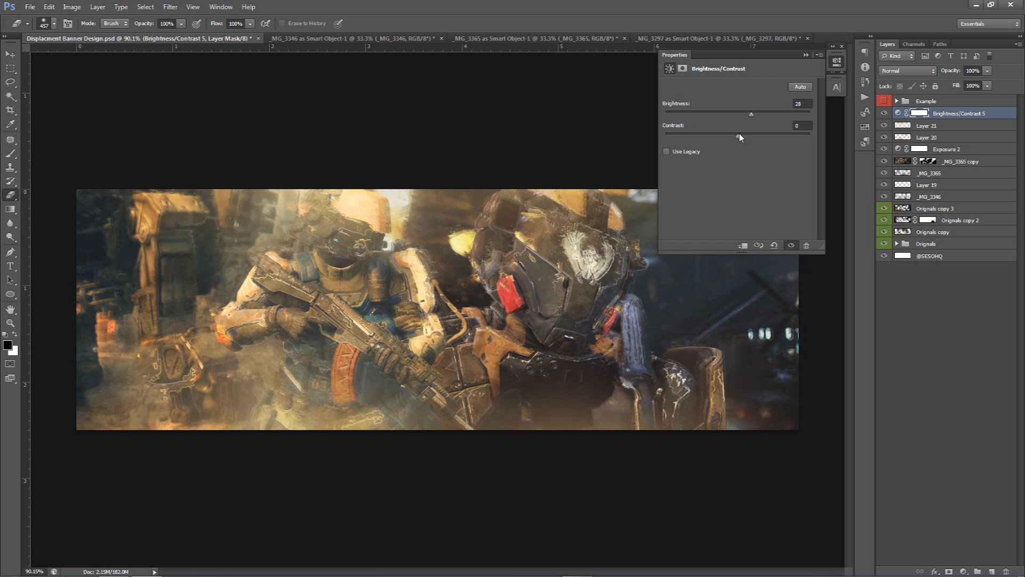
{"action": "left_click_drag", "start_coordinate": [738, 136], "coordinate": [775, 137]}
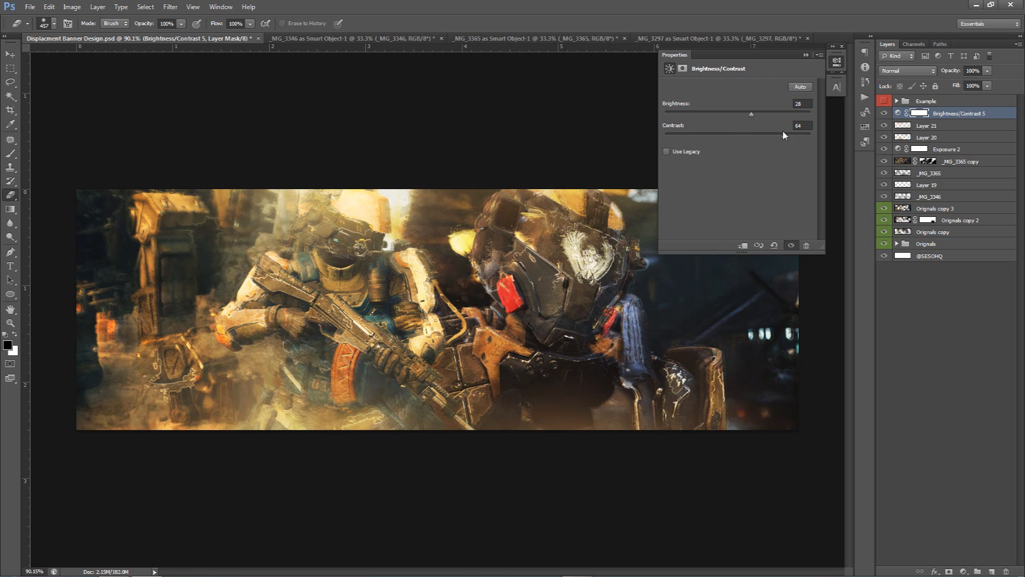
{"action": "left_click_drag", "start_coordinate": [745, 115], "coordinate": [756, 115]}
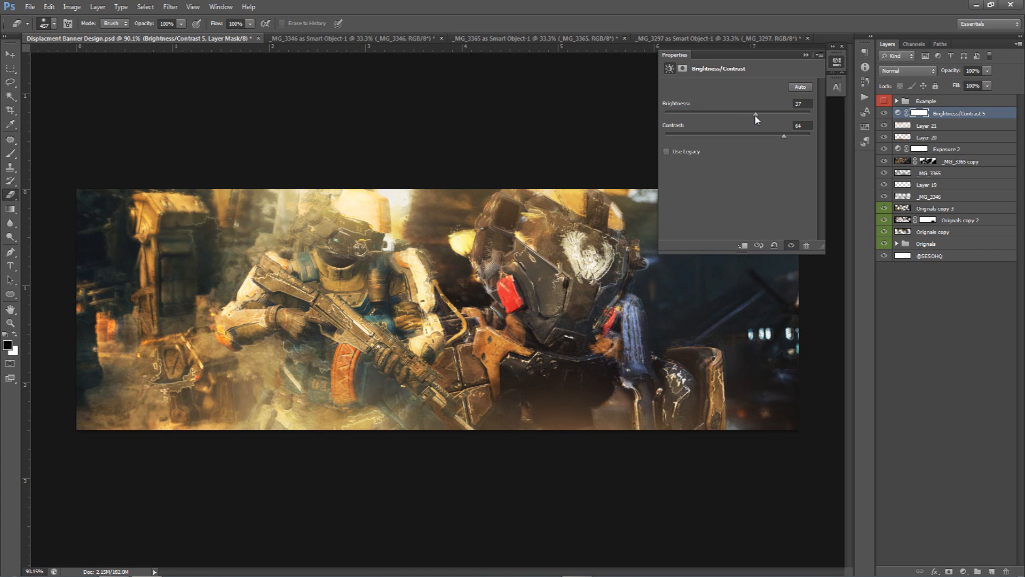
{"action": "left_click", "coordinate": [883, 140]}
{"action": "left_click", "coordinate": [883, 141]}
{"action": "left_click_drag", "start_coordinate": [753, 114], "coordinate": [755, 114]}
{"action": "left_click", "coordinate": [798, 126]}
{"action": "type", "text": "60"}
Toggle the Brightness/Contrast layer's visibility to compare the banner with and without it
{"action": "left_click", "coordinate": [884, 113]}
{"action": "left_click", "coordinate": [884, 113]}
{"action": "left_click", "coordinate": [885, 113]}
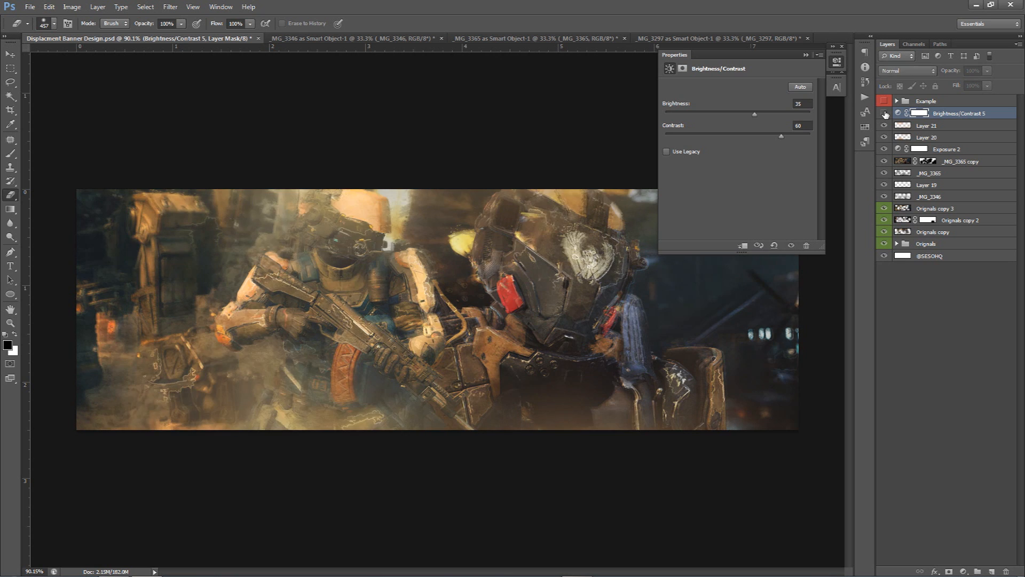
{"action": "left_click", "coordinate": [885, 114]}
{"action": "left_click", "coordinate": [836, 62]}
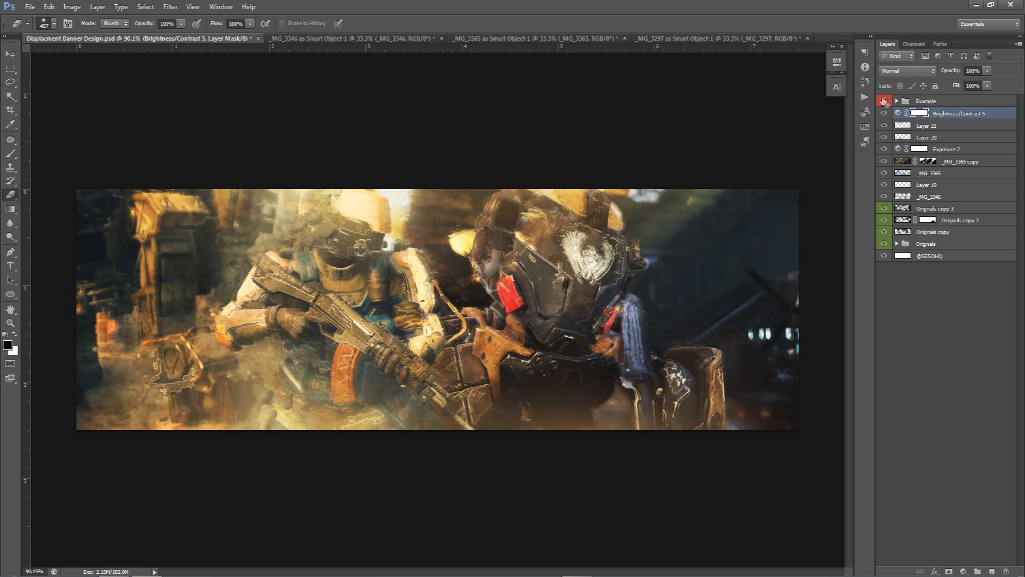
Add a Vibrance adjustment layer on top and set its vibrance to -58
{"action": "left_click", "coordinate": [883, 100]}
{"action": "left_click", "coordinate": [963, 571]}
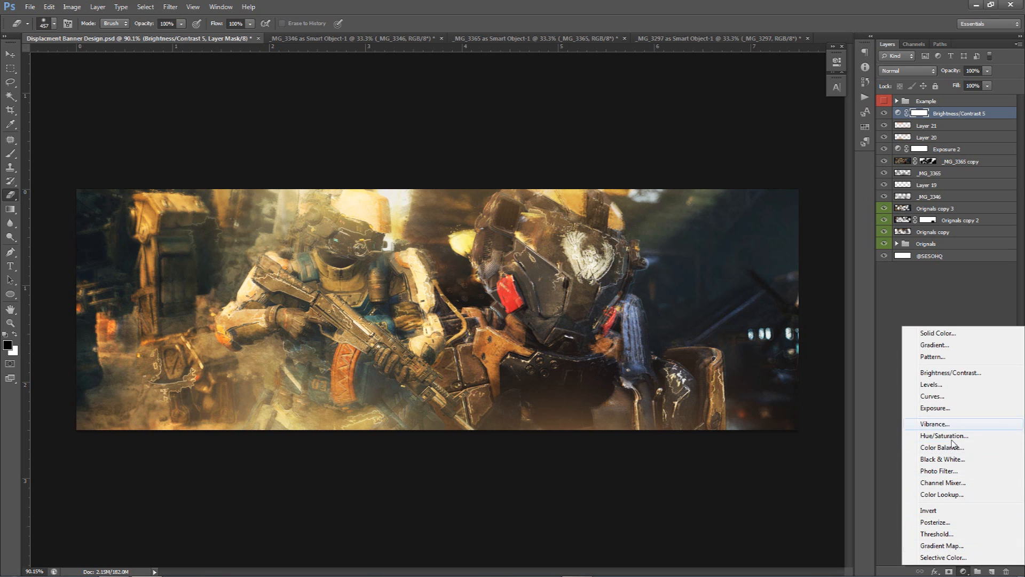
{"action": "left_click", "coordinate": [941, 424]}
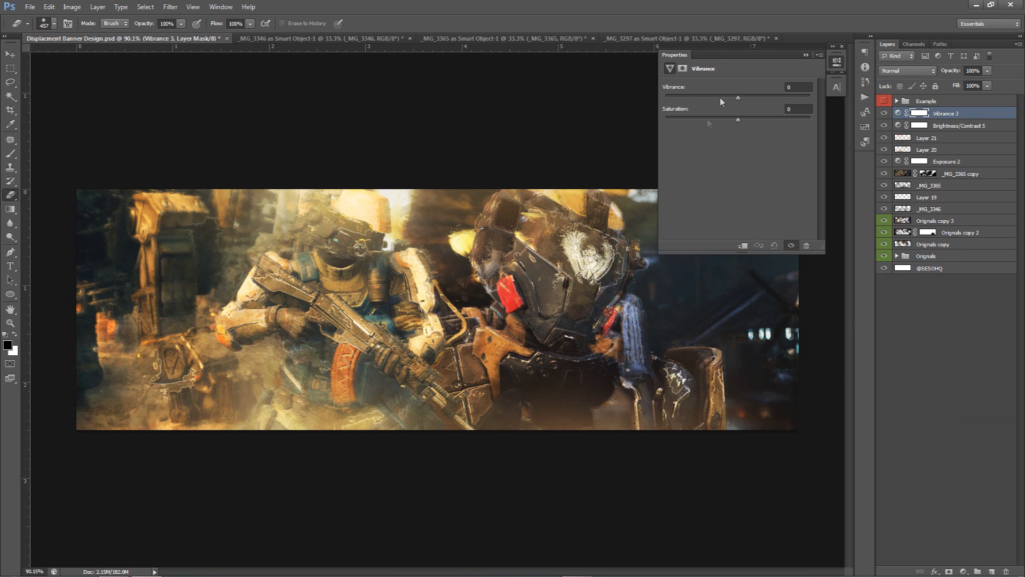
{"action": "mouse_move", "coordinate": [716, 97]}
{"action": "left_mouse_down"}
{"action": "mouse_move", "coordinate": [681, 98]}
{"action": "mouse_move", "coordinate": [696, 97]}
{"action": "left_mouse_up"}
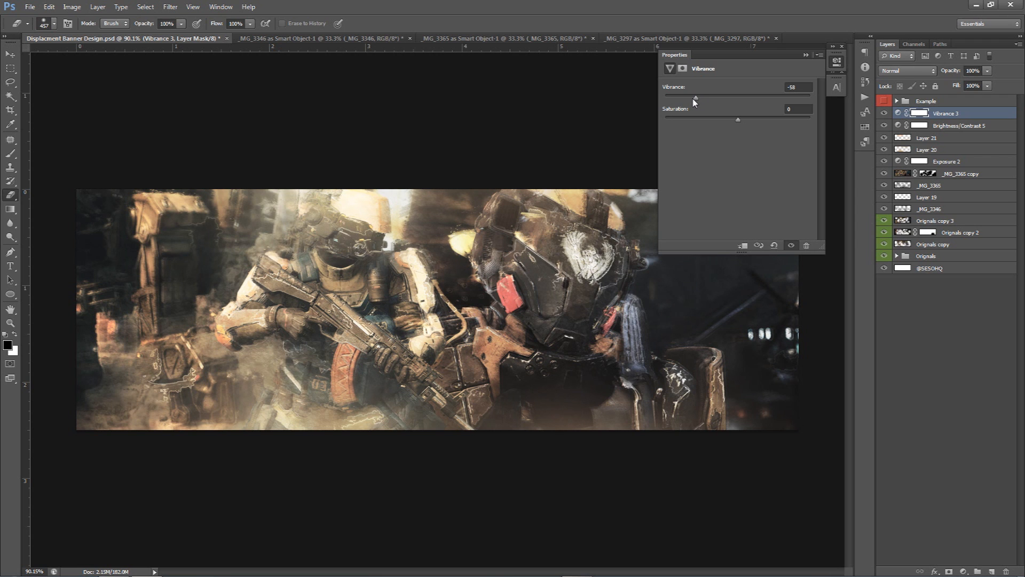
Toggle the Vibrance layer's visibility to compare the banner with and without it
{"action": "left_click", "coordinate": [920, 127]}
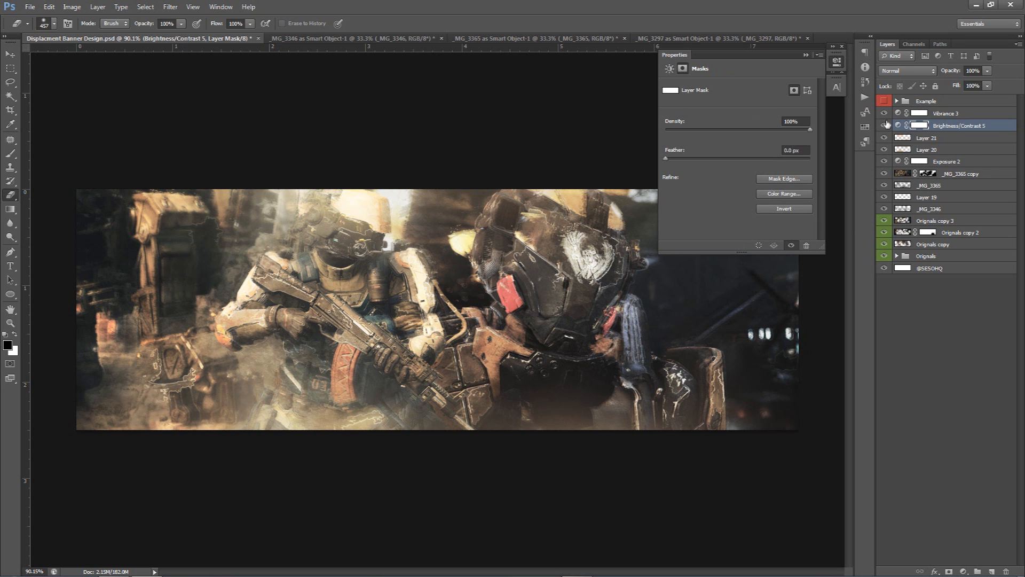
{"action": "left_click", "coordinate": [883, 114]}
{"action": "left_click", "coordinate": [883, 114]}
{"action": "left_click", "coordinate": [884, 114]}
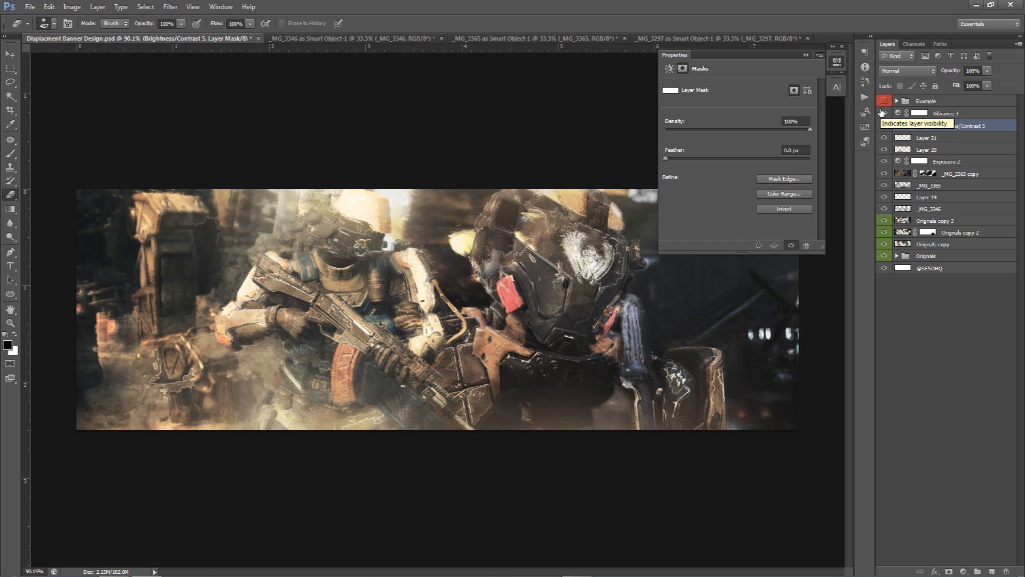
{"action": "left_click", "coordinate": [836, 62]}
{"action": "key", "text": "v"}
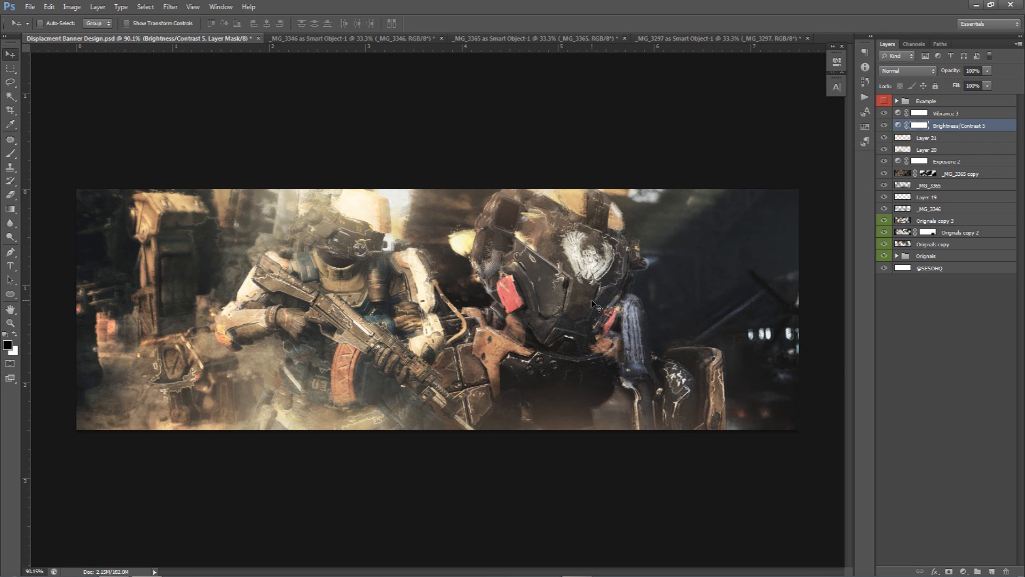
{"action": "left_click", "coordinate": [969, 114]}
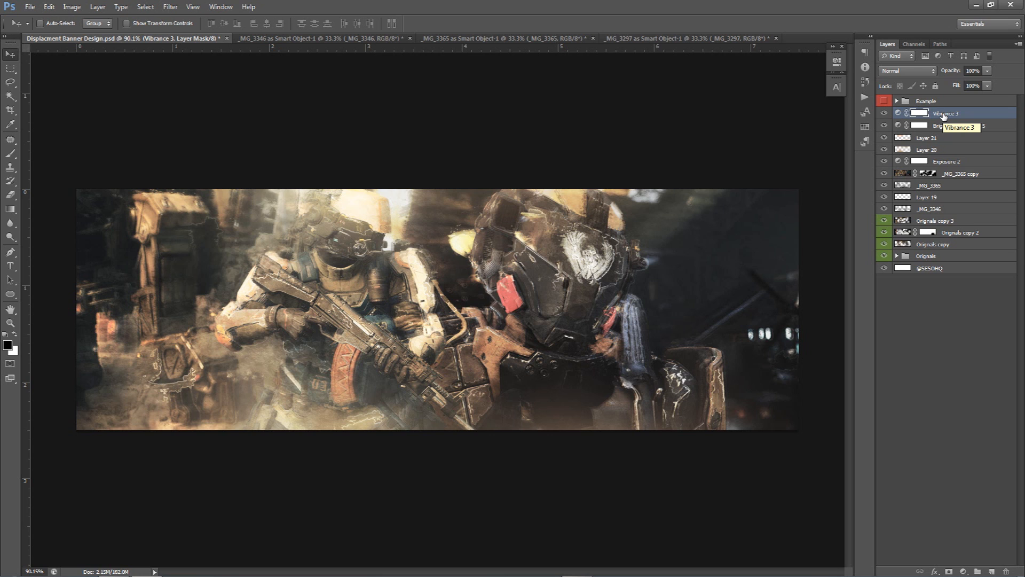
{"action": "left_click", "coordinate": [944, 116]}
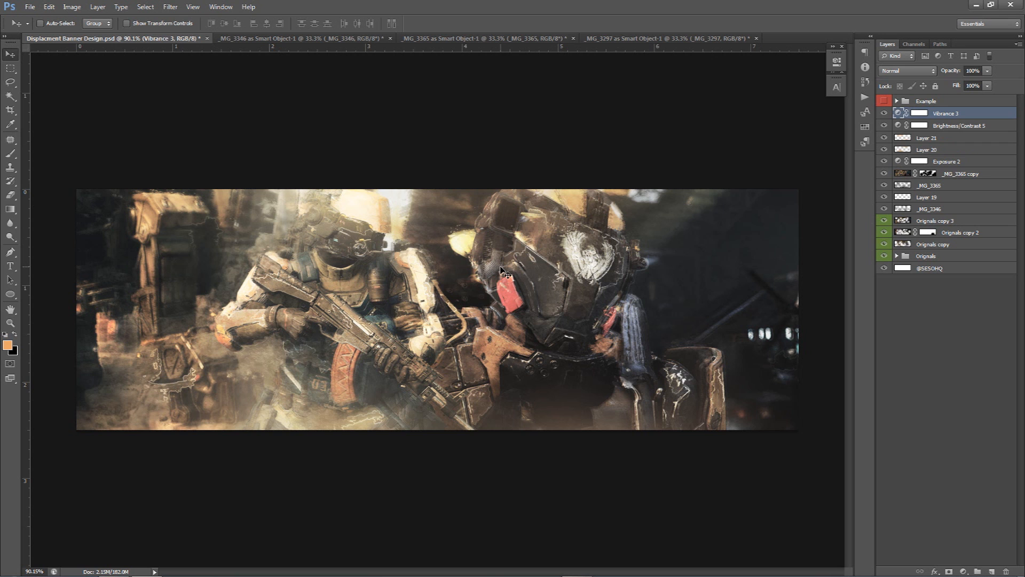
Hide the upper layers and reveal them one at a time to review how the banner builds up
{"action": "left_click_drag", "start_coordinate": [884, 113], "coordinate": [887, 245]}
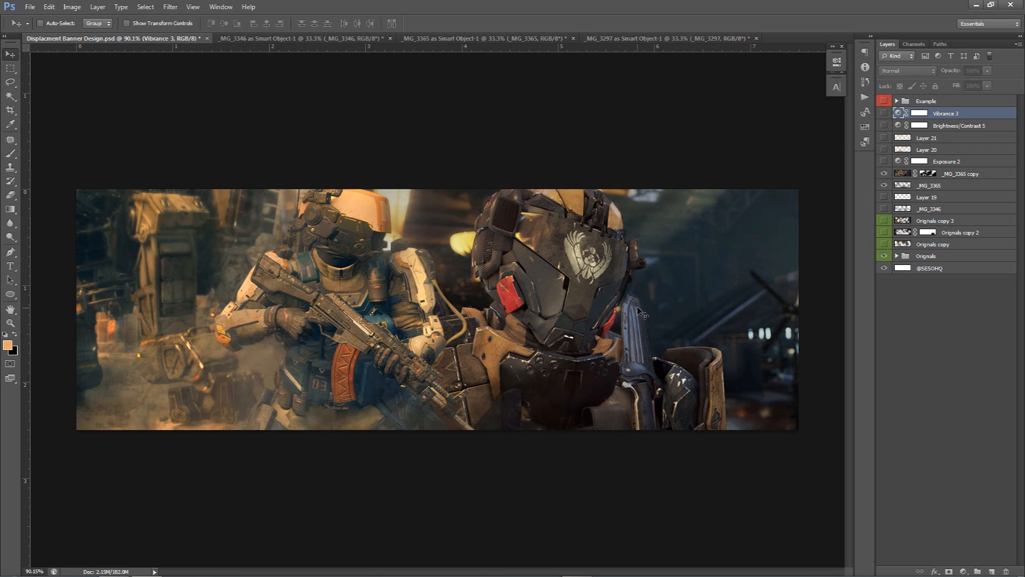
{"action": "mouse_move", "coordinate": [888, 245]}
{"action": "left_mouse_down"}
{"action": "mouse_move", "coordinate": [887, 116]}
{"action": "mouse_move", "coordinate": [885, 243]}
{"action": "left_mouse_up"}
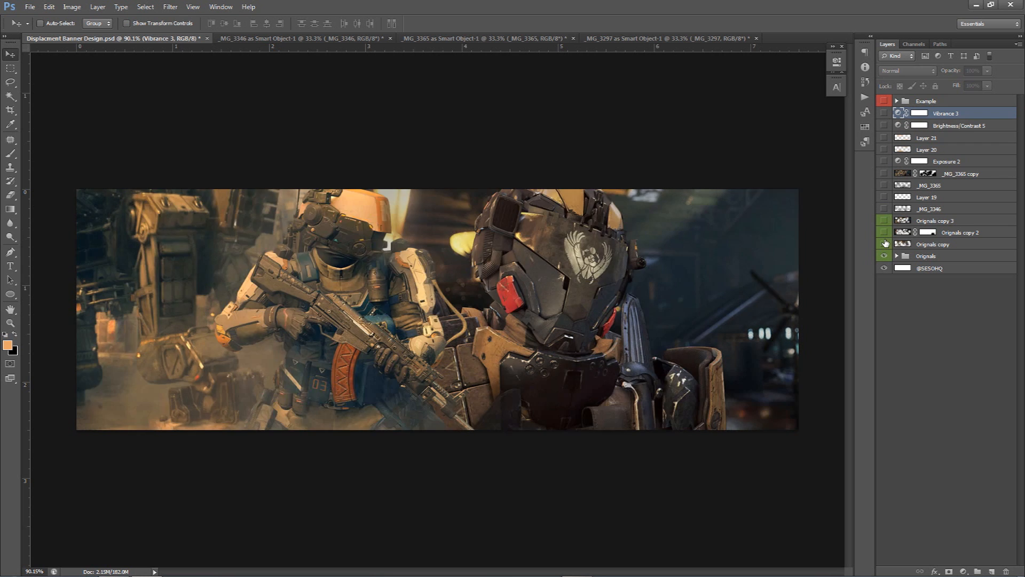
{"action": "left_click", "coordinate": [886, 232]}
{"action": "left_click", "coordinate": [884, 220]}
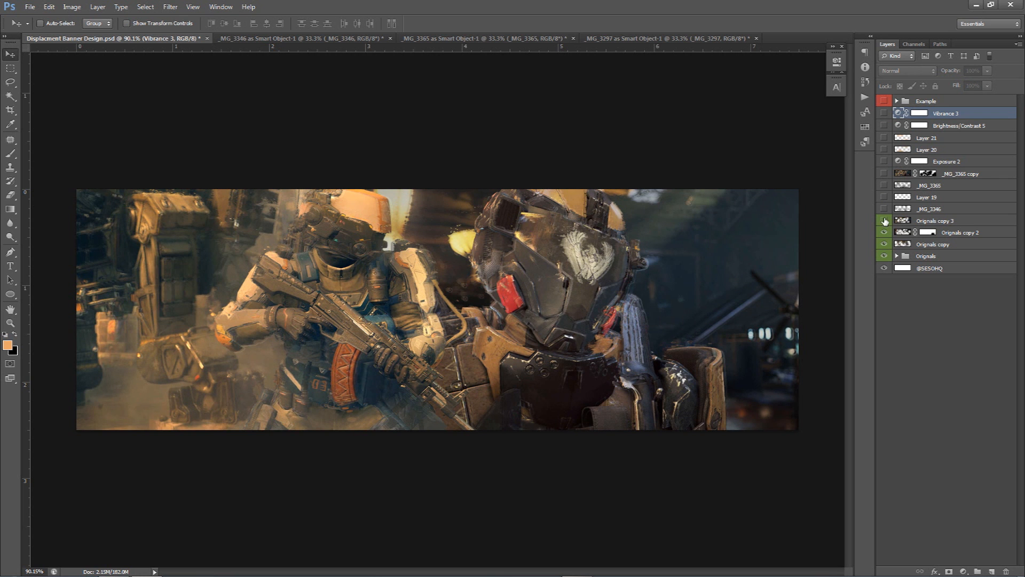
{"action": "left_click", "coordinate": [885, 209]}
{"action": "left_click", "coordinate": [884, 185]}
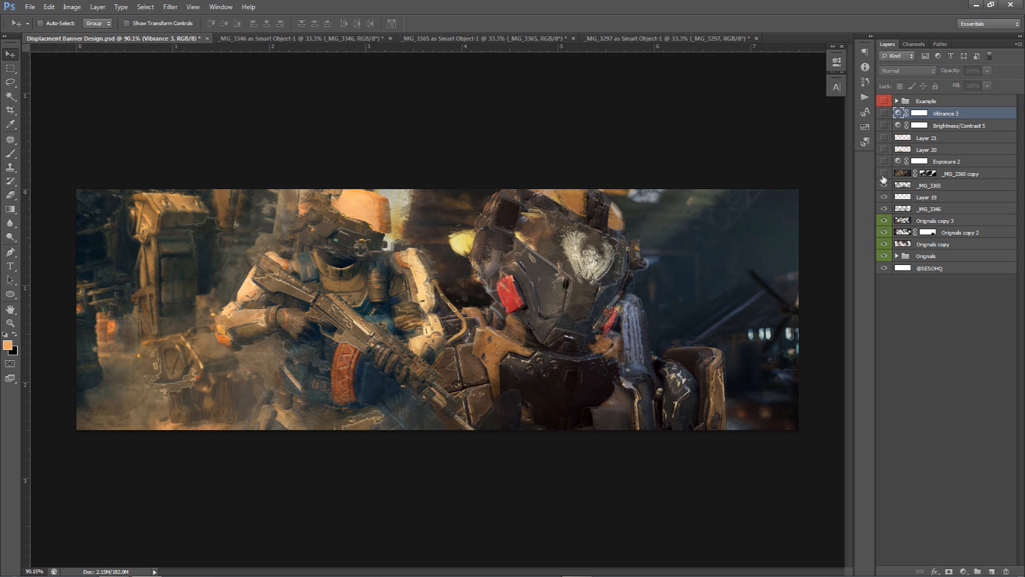
{"action": "left_click", "coordinate": [884, 162]}
{"action": "left_click", "coordinate": [885, 149]}
{"action": "left_click", "coordinate": [884, 138]}
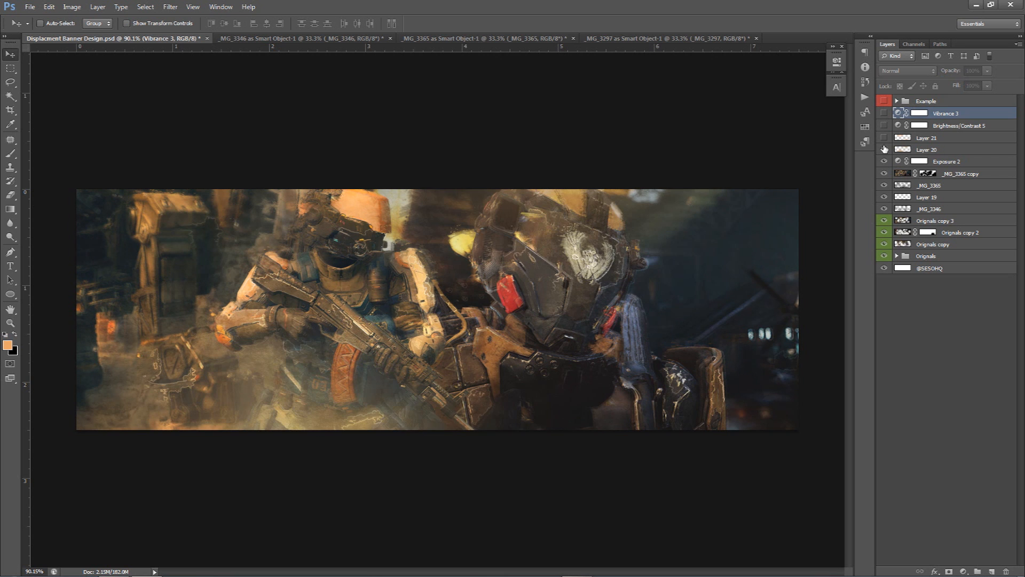
{"action": "left_click", "coordinate": [884, 126]}
{"action": "left_click", "coordinate": [884, 114]}
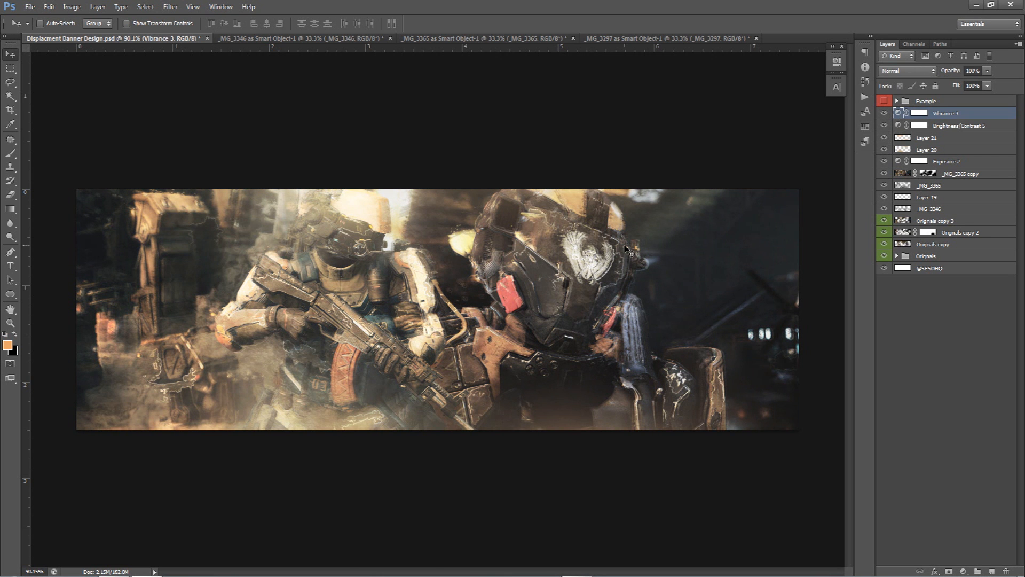
Add a BANNER text layer over the soldiers and set its tracking to 0
{"action": "key", "text": "t"}
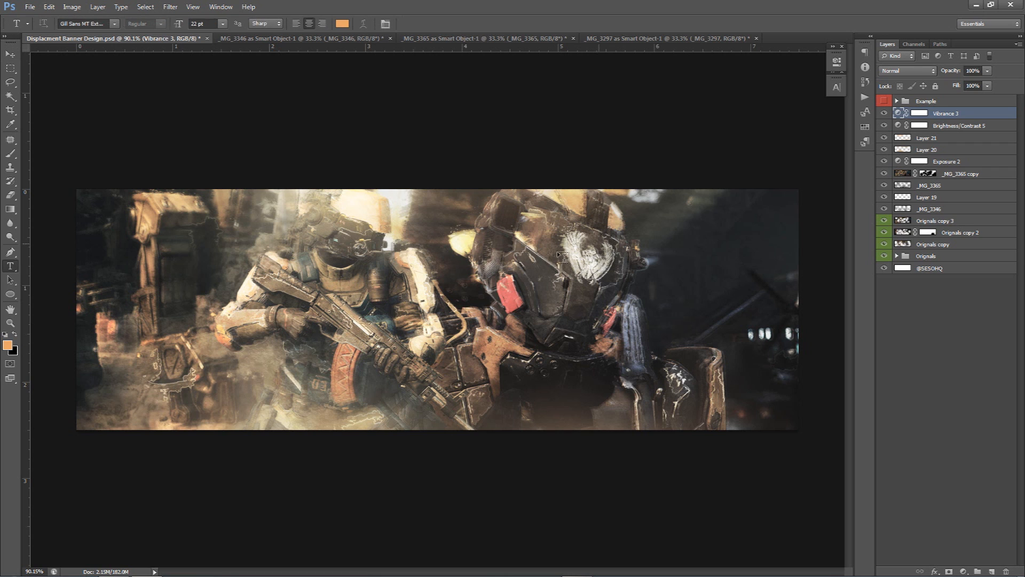
{"action": "left_click", "coordinate": [429, 261]}
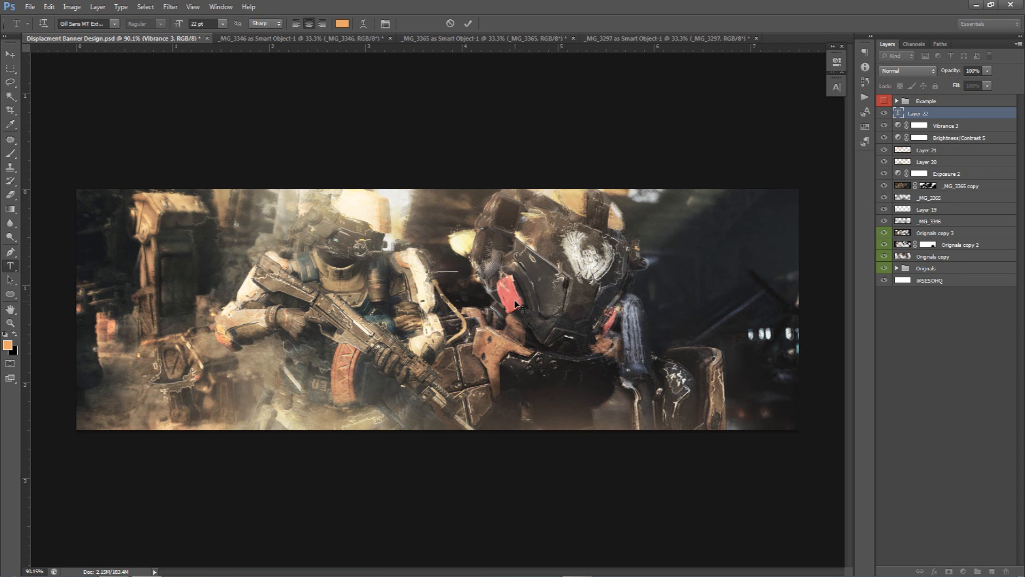
{"action": "type", "text": "b"}
{"action": "key", "text": "BackSpace"}
{"action": "type", "text": "BANNER"}
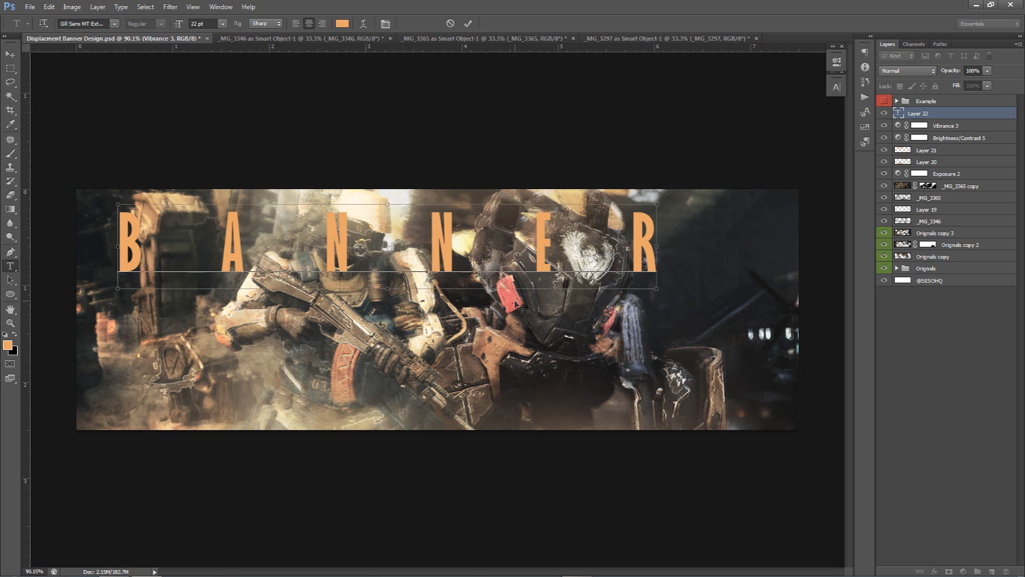
{"action": "key", "text": "ctrl+a"}
{"action": "left_click", "coordinate": [837, 87]}
{"action": "left_click", "coordinate": [802, 120]}
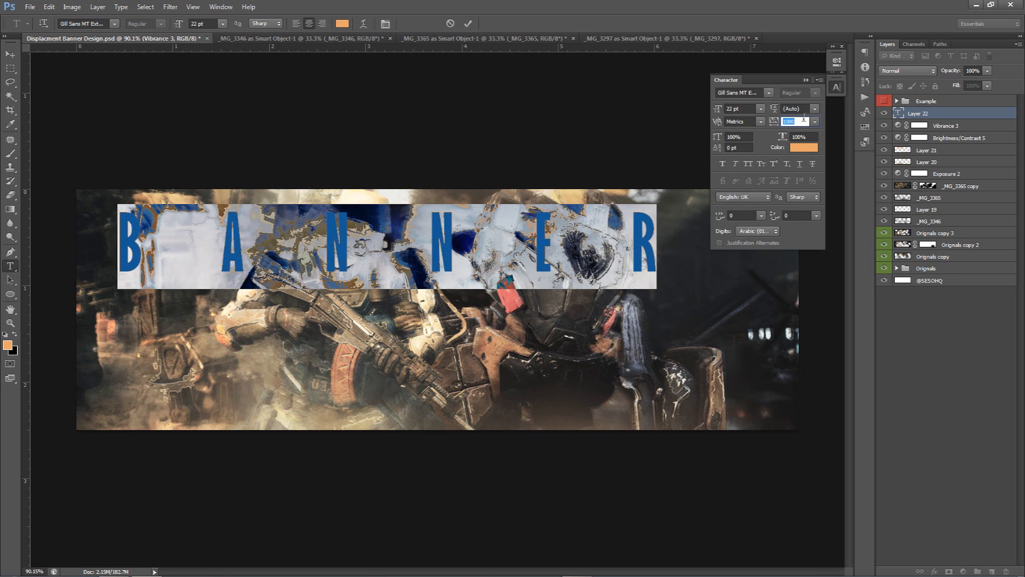
{"action": "type", "text": "0"}
{"action": "key", "text": "Return"}
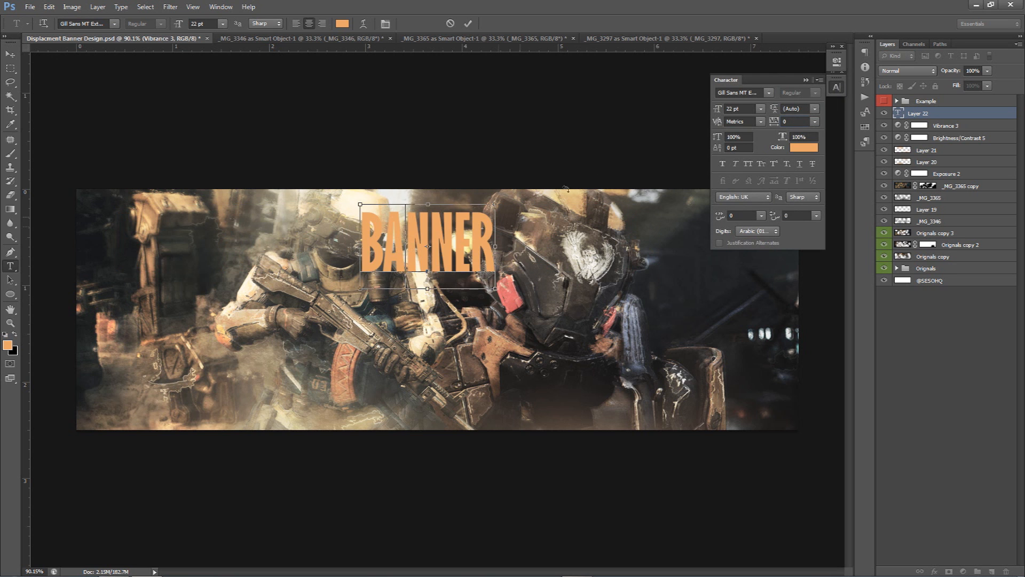
{"action": "left_click", "coordinate": [474, 23]}
Move the BANNER text and hide its layer
{"action": "key", "text": "v"}
{"action": "left_click_drag", "start_coordinate": [503, 213], "coordinate": [744, 352]}
{"action": "left_click", "coordinate": [886, 114]}
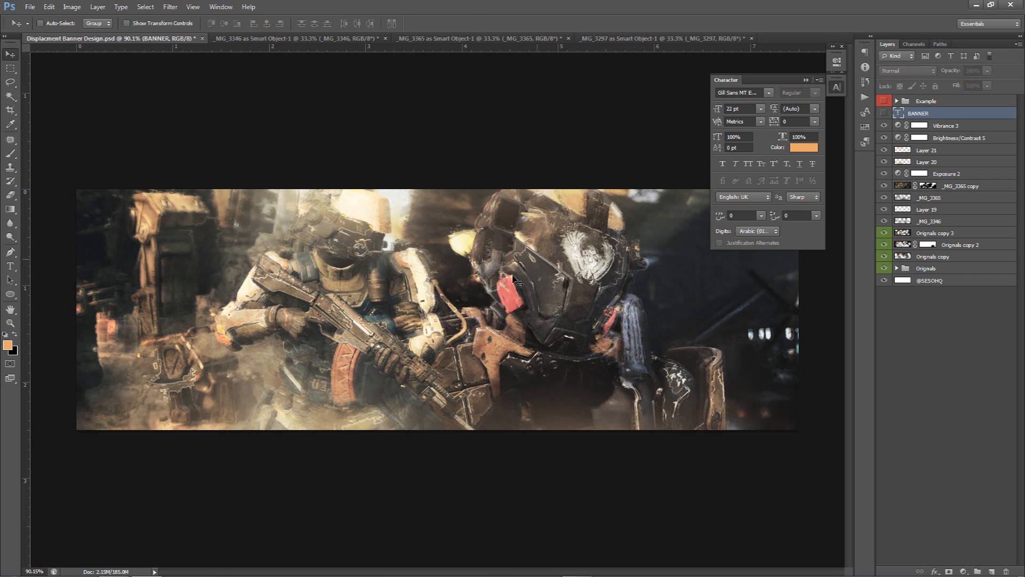
Type a new BANNER text over the soldiers and set its font to WAR BRUSH
{"action": "key", "text": "t"}
{"action": "left_click", "coordinate": [439, 308]}
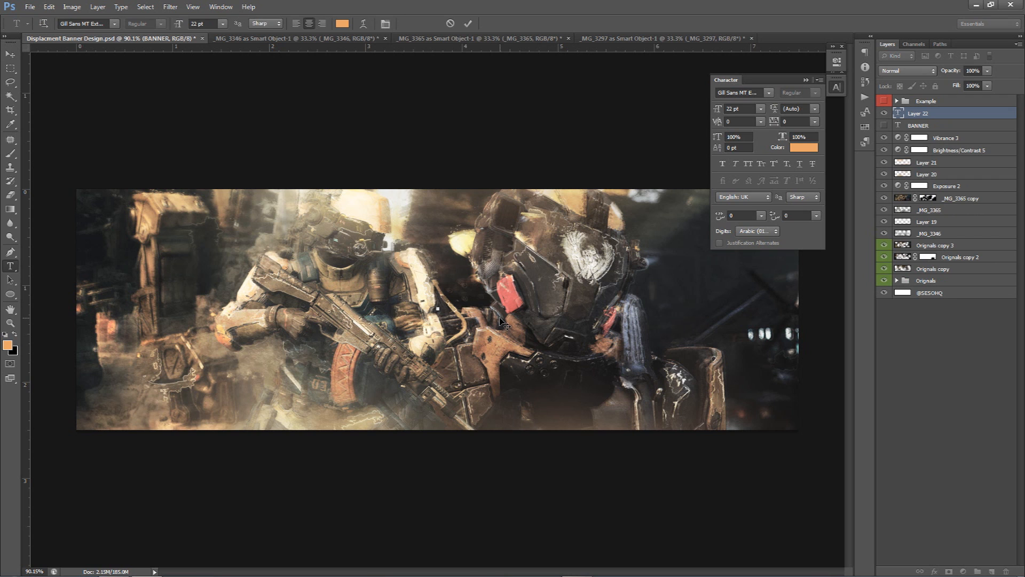
{"action": "type", "text": "BANNER"}
{"action": "key", "text": "ctrl+a"}
{"action": "left_click", "coordinate": [751, 92]}
{"action": "type", "text": "war brush"}
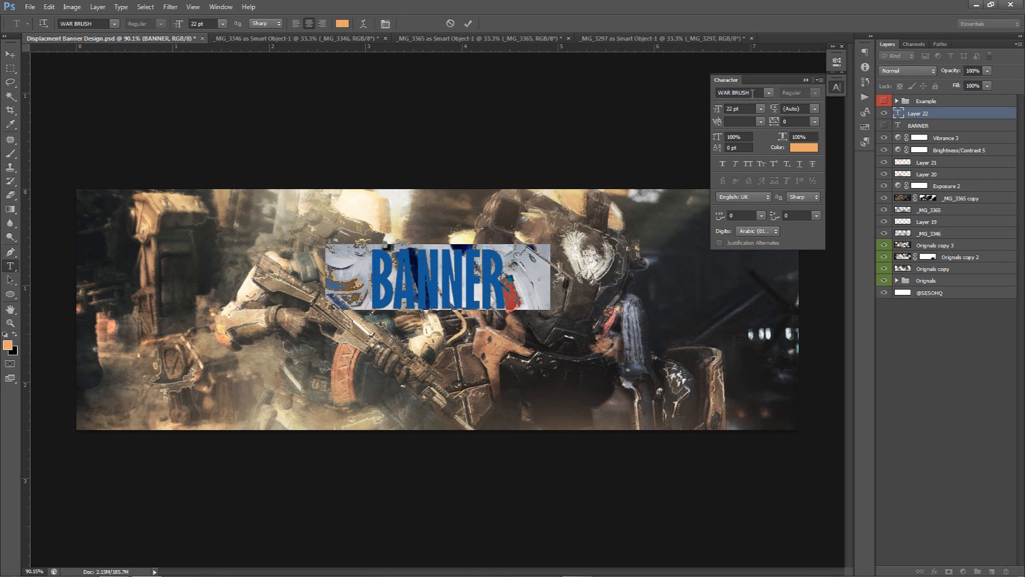
Set the new text's color to e9e7da using a sample from the image
{"action": "left_click", "coordinate": [463, 272]}
{"action": "key", "text": "ctrl+a"}
{"action": "left_click", "coordinate": [803, 147]}
{"action": "left_click", "coordinate": [576, 253]}
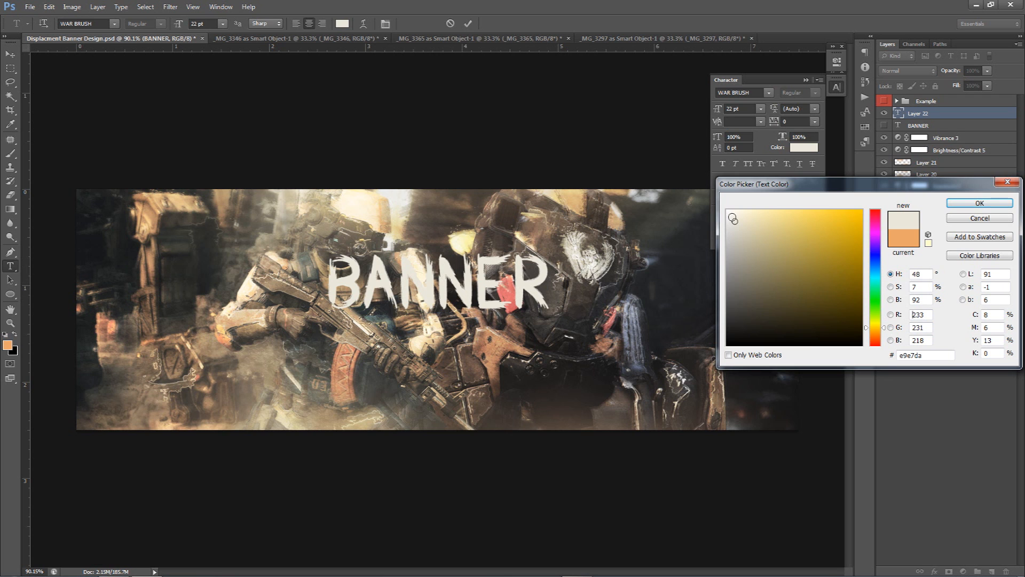
{"action": "left_click", "coordinate": [980, 203]}
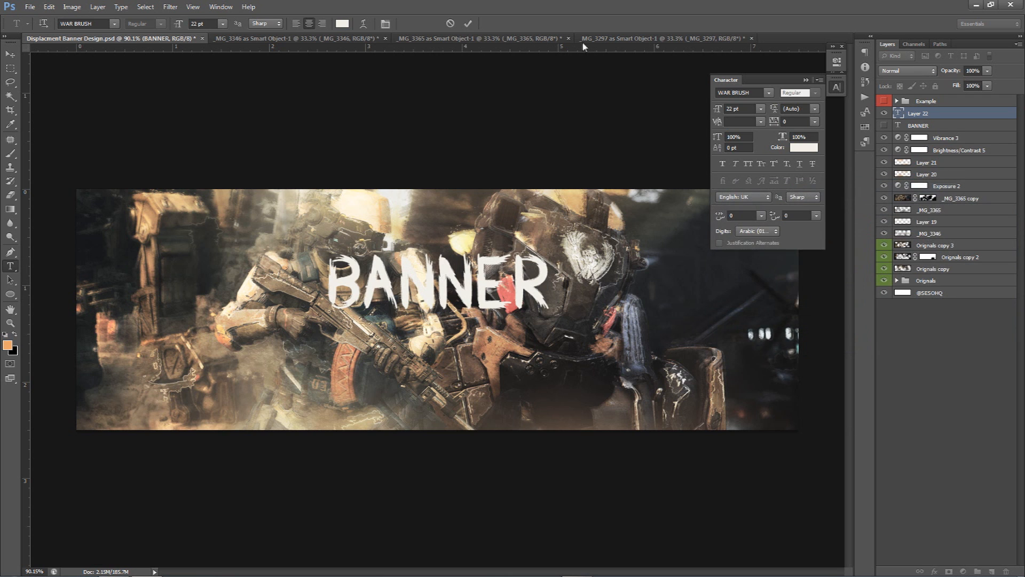
{"action": "key", "text": "ctrl+a"}
{"action": "left_click", "coordinate": [468, 23]}
Move the WAR BRUSH text slightly lower left and rasterize its type layer
{"action": "key", "text": "v"}
{"action": "left_click_drag", "start_coordinate": [498, 234], "coordinate": [466, 261]}
{"action": "right_click", "coordinate": [951, 111]}
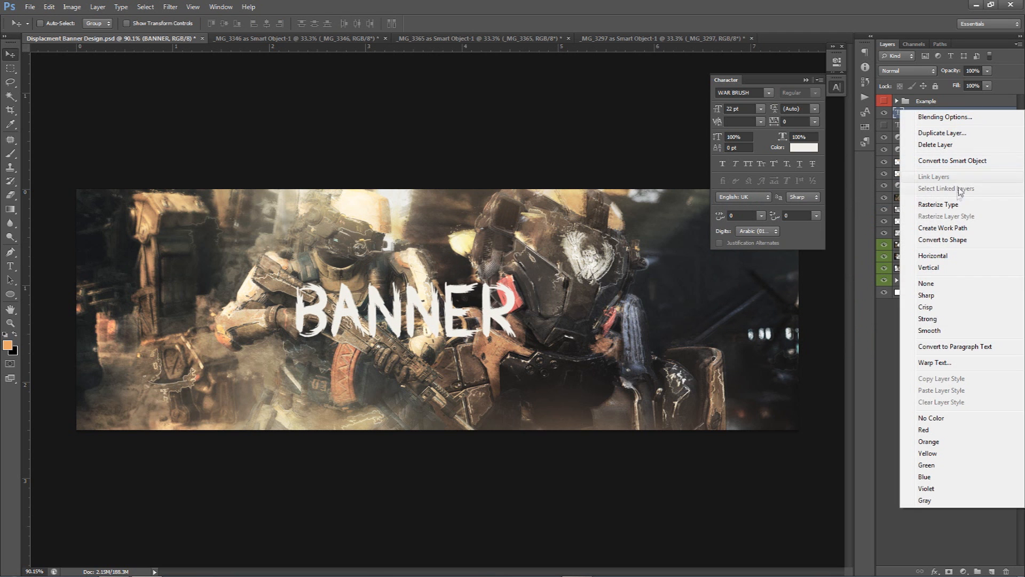
{"action": "left_click", "coordinate": [924, 203]}
Draw a triangular pen path across the right part of the text and convert it into a selection with 0 feather
{"action": "key", "text": "p"}
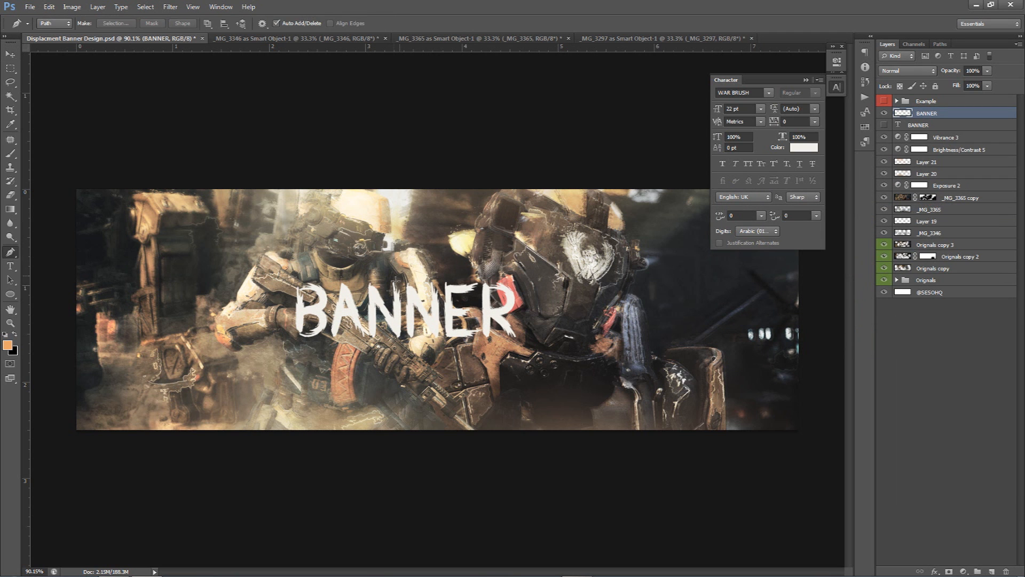
{"action": "scroll", "coordinate": [394, 303], "scroll_direction": "up", "scroll_amount": 3}
{"action": "scroll", "coordinate": [393, 302], "scroll_direction": "up", "scroll_amount": 2}
{"action": "left_click", "coordinate": [414, 237]}
{"action": "left_click", "coordinate": [419, 427]}
{"action": "left_click", "coordinate": [695, 236]}
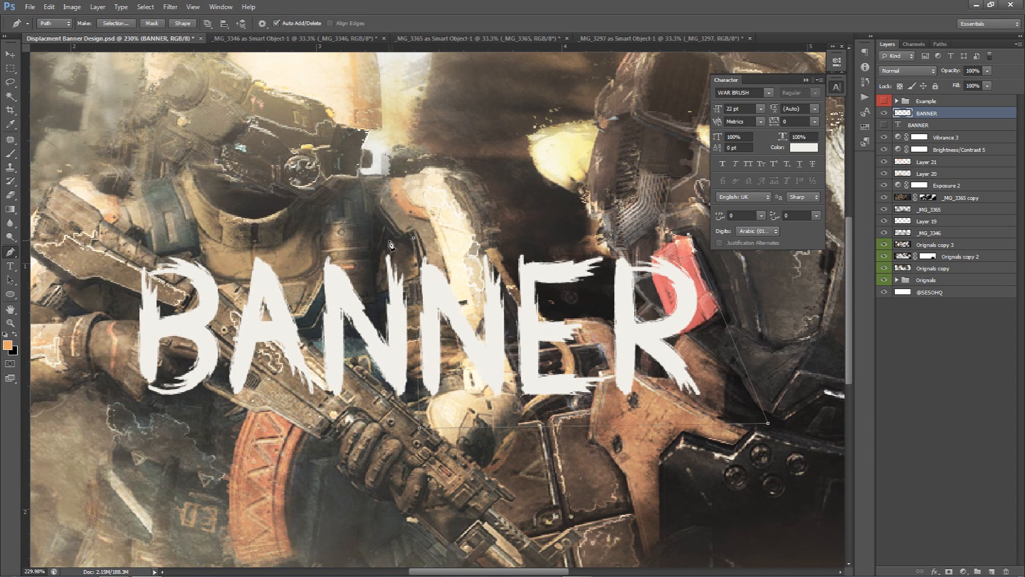
{"action": "left_click", "coordinate": [413, 237]}
{"action": "right_click", "coordinate": [478, 278]}
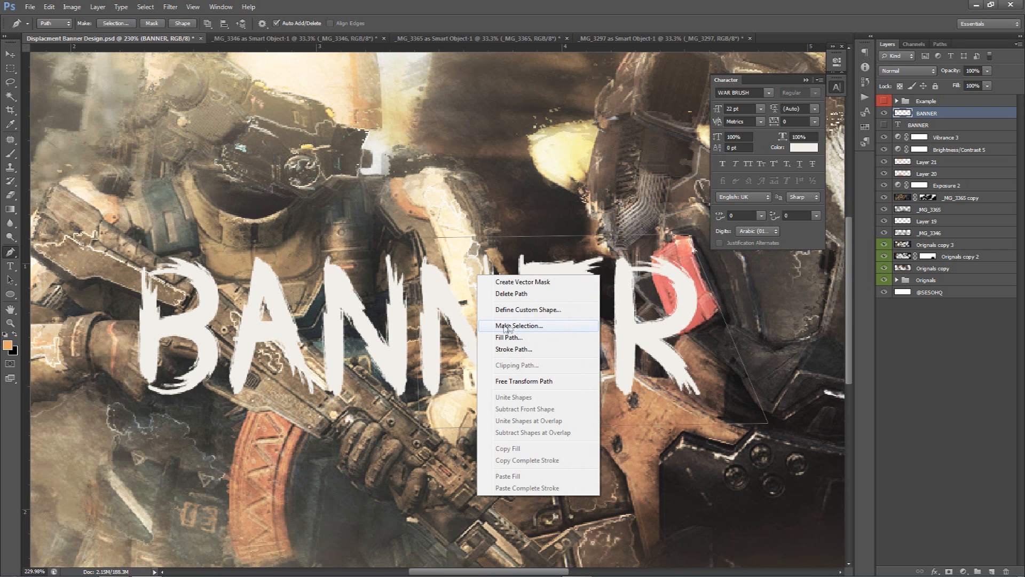
{"action": "left_click", "coordinate": [520, 324]}
{"action": "key", "text": "i"}
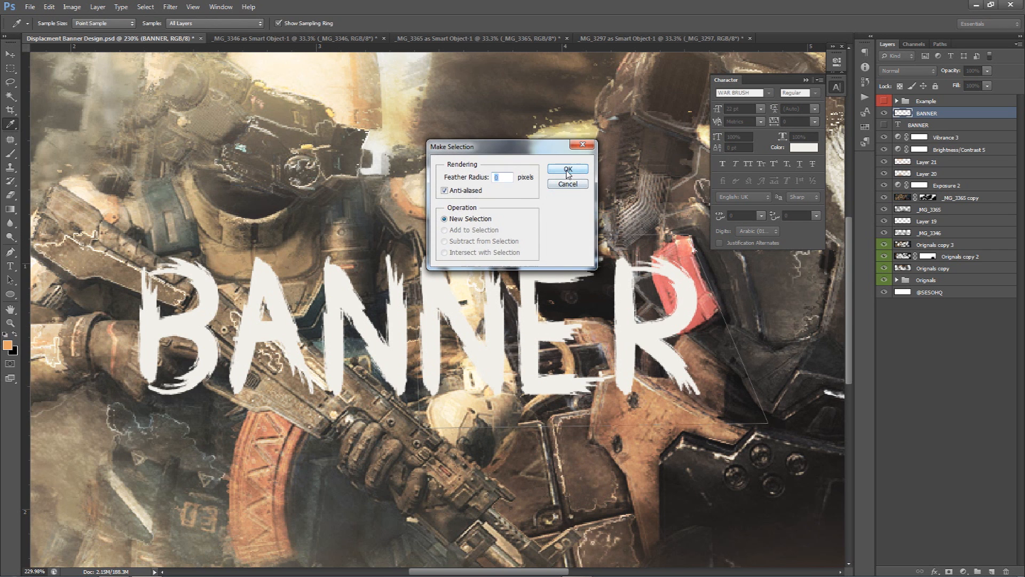
{"action": "left_click", "coordinate": [577, 168]}
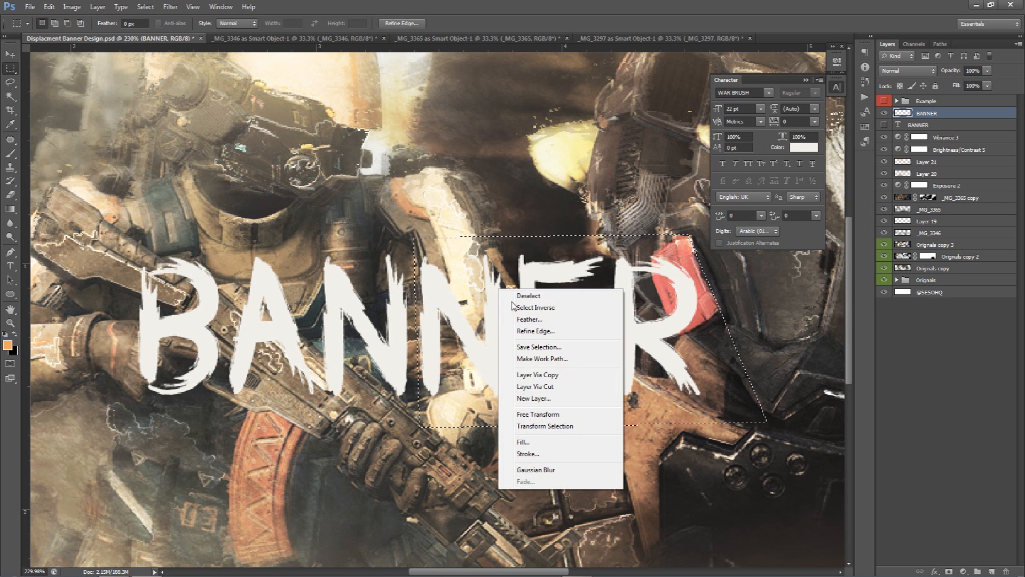
{"action": "left_click", "coordinate": [542, 385]}
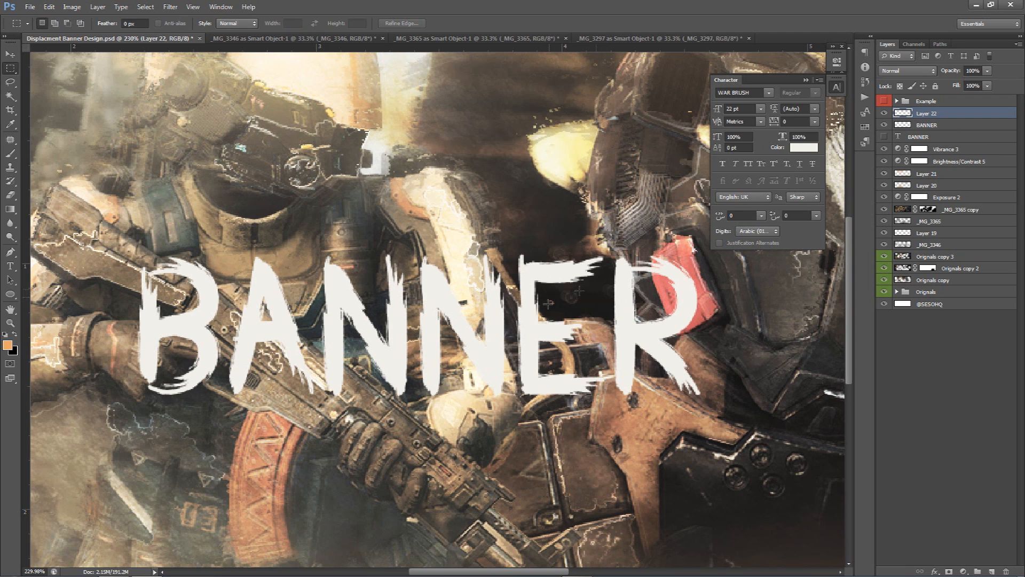
{"action": "right_click", "coordinate": [514, 287]}
{"action": "left_click", "coordinate": [494, 267]}
{"action": "key", "text": "ctrl+z"}
Cut the selected part of the rasterized text onto its own layer
{"action": "right_click", "coordinate": [480, 293]}
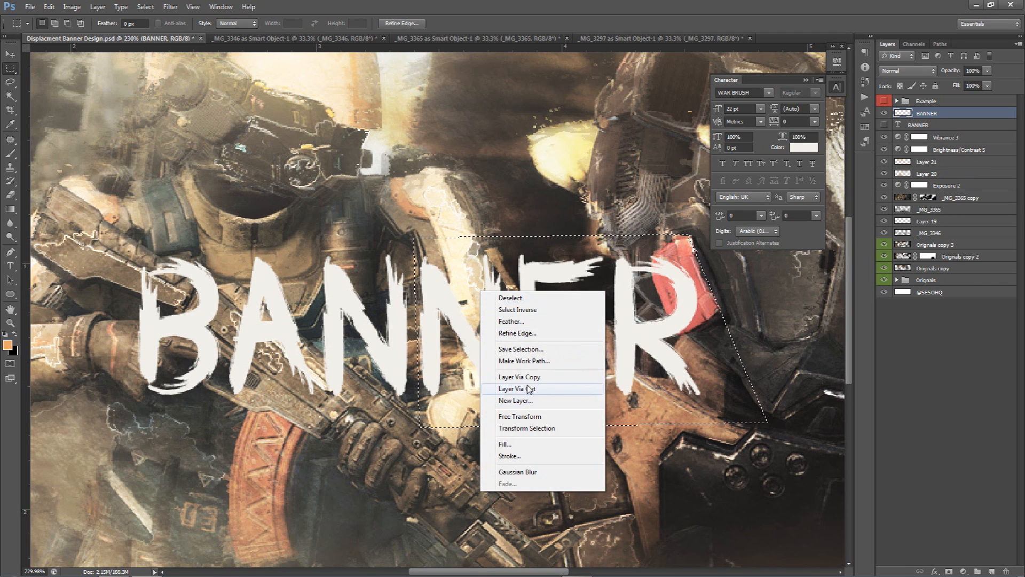
{"action": "left_click", "coordinate": [527, 389]}
{"action": "key", "text": "v"}
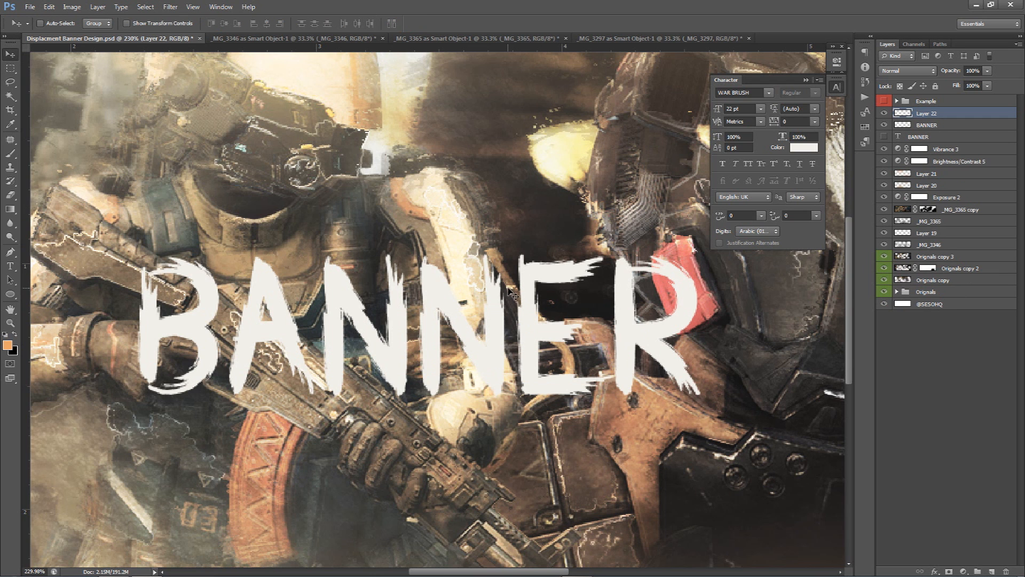
{"action": "left_click_drag", "start_coordinate": [607, 345], "coordinate": [499, 334]}
{"action": "key", "text": "ctrl+z"}
{"action": "left_click", "coordinate": [925, 125]}
{"action": "left_click_drag", "start_coordinate": [461, 218], "coordinate": [439, 204]}
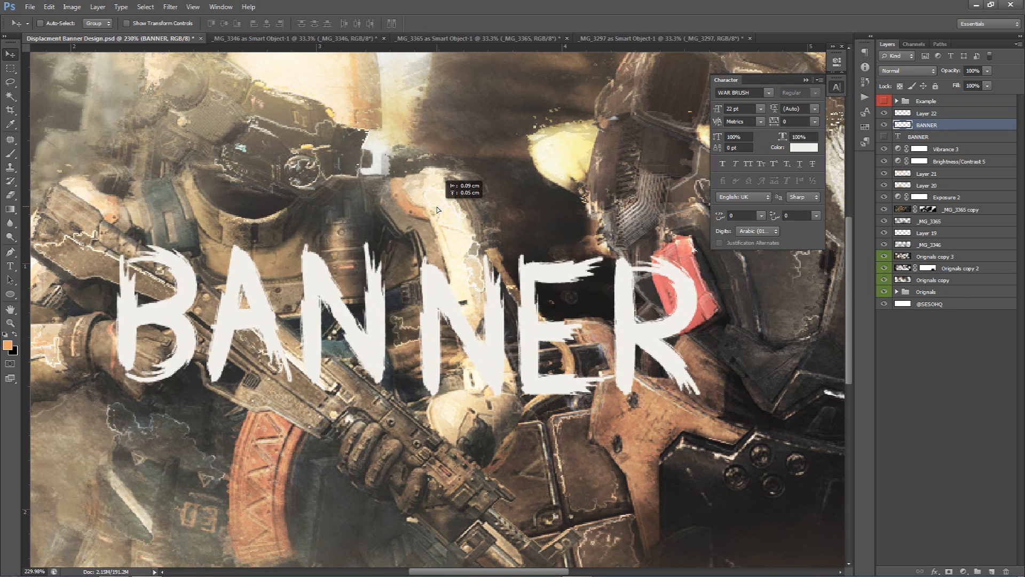
{"action": "key", "text": "ctrl+z"}
Shift the cut piece of the text slightly upward
{"action": "left_click", "coordinate": [926, 113]}
{"action": "left_click_drag", "start_coordinate": [487, 288], "coordinate": [491, 263]}
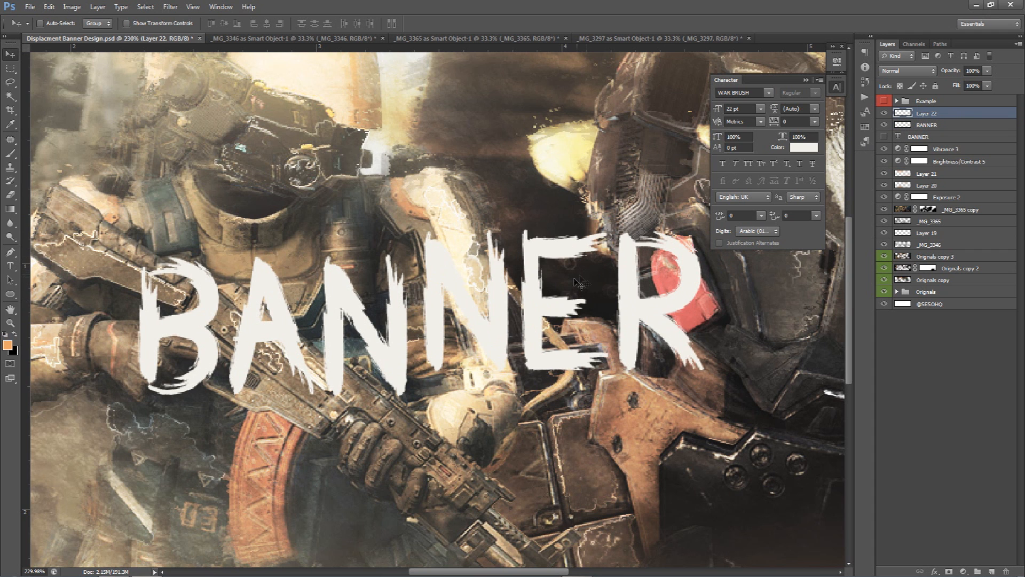
Rotate the cut text piece about -13 degrees
{"action": "key", "text": "ctrl+t"}
{"action": "left_click_drag", "start_coordinate": [726, 417], "coordinate": [752, 375]}
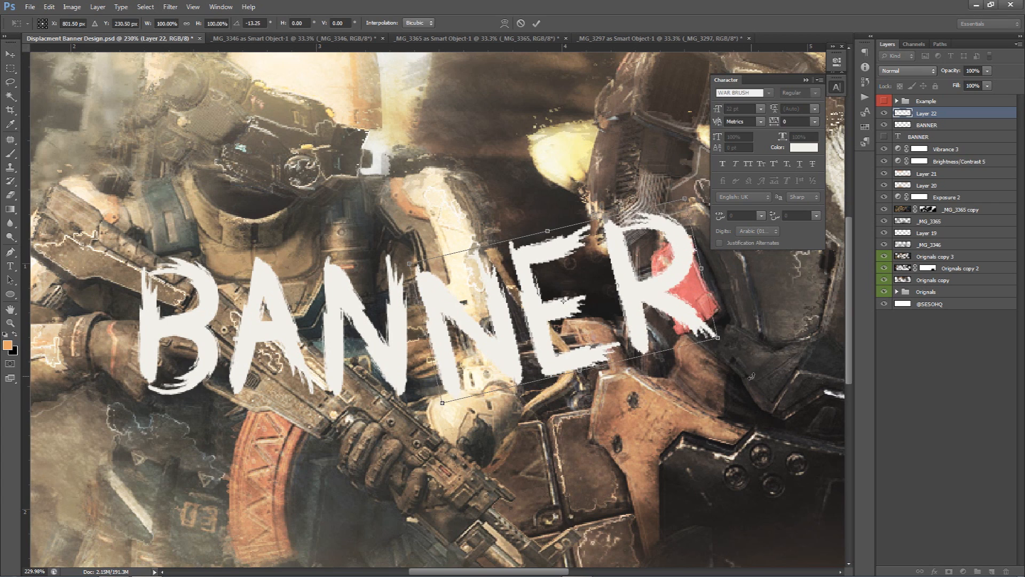
{"action": "key", "text": "Return"}
{"action": "scroll", "coordinate": [614, 347], "scroll_direction": "down", "scroll_amount": 5}
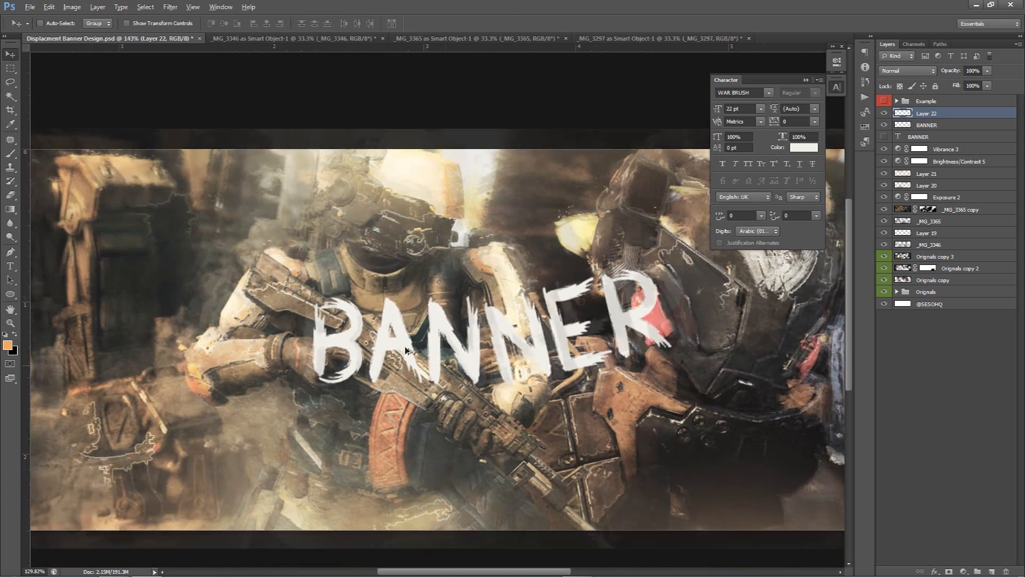
{"action": "scroll", "coordinate": [629, 338], "scroll_direction": "down", "scroll_amount": 3}
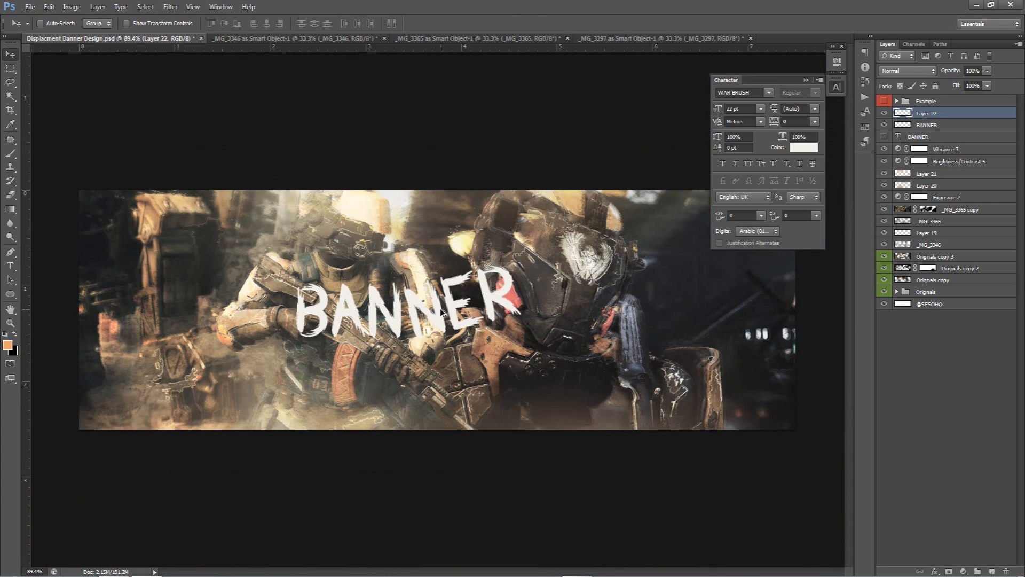
{"action": "scroll", "coordinate": [469, 308], "scroll_direction": "down", "scroll_amount": 1}
{"action": "left_click_drag", "start_coordinate": [469, 308], "coordinate": [392, 298]}
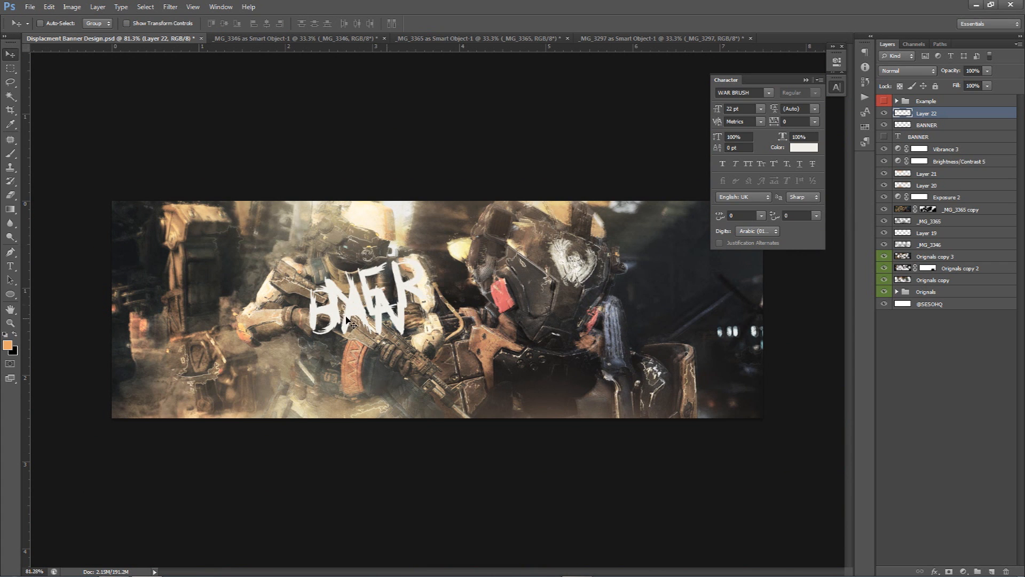
{"action": "key", "text": "ctrl+z"}
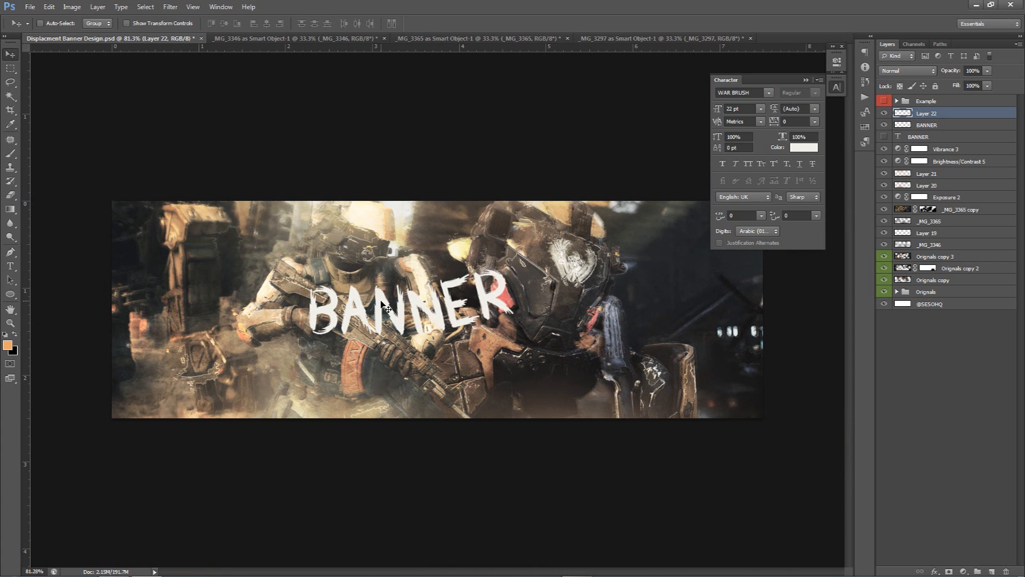
Group the two BANNER text pieces and name the group Banner
{"action": "left_click", "coordinate": [944, 125], "text": "ctrl"}
{"action": "key", "text": "ctrl+g"}
{"action": "double_click", "coordinate": [928, 113]}
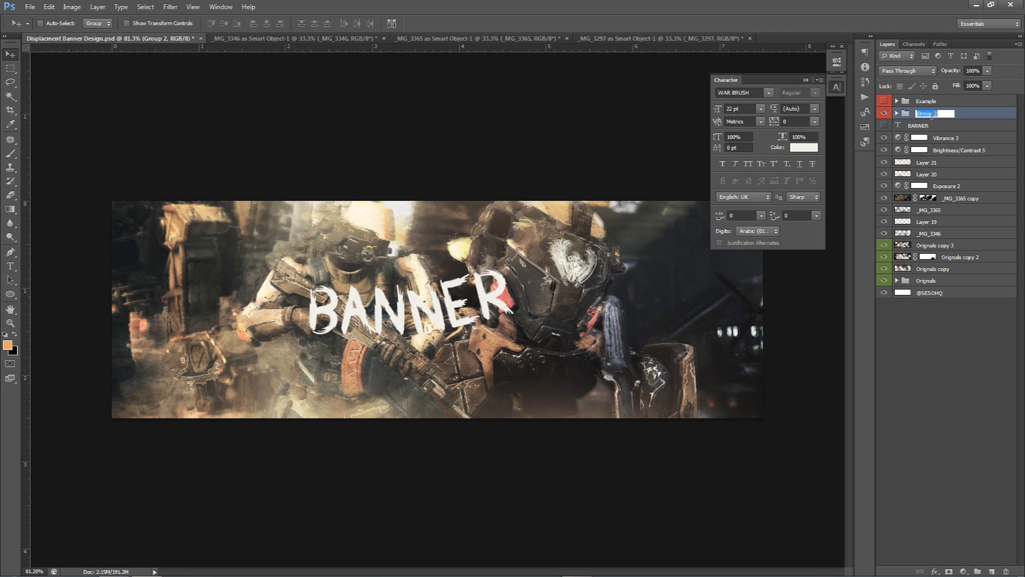
{"action": "type", "text": "Ban"}
{"action": "key", "text": "Return"}
Label the Banner group green and move it slightly up
{"action": "left_click", "coordinate": [884, 101]}
{"action": "left_click", "coordinate": [884, 101]}
{"action": "right_click", "coordinate": [887, 113]}
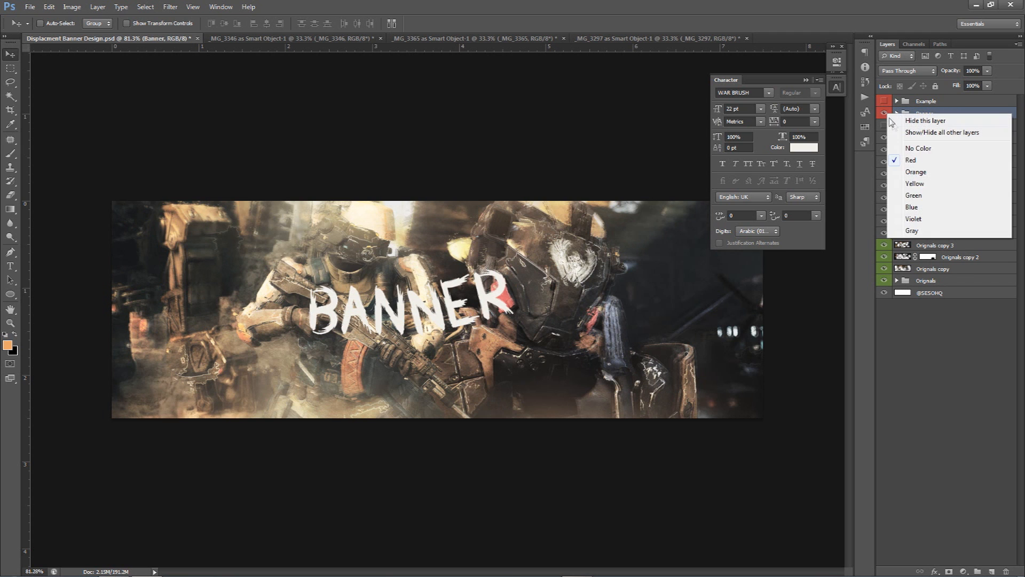
{"action": "left_click", "coordinate": [913, 195]}
{"action": "left_click_drag", "start_coordinate": [430, 299], "coordinate": [442, 279]}
Show the hidden BANNER type layer and move it below the sliced title
{"action": "left_click", "coordinate": [885, 126]}
{"action": "left_click", "coordinate": [919, 125]}
{"action": "left_click_drag", "start_coordinate": [652, 370], "coordinate": [498, 346]}
Replace that layer's text with DESIGN in all caps
{"action": "key", "text": "t"}
{"action": "left_click", "coordinate": [492, 371]}
{"action": "double_click", "coordinate": [509, 324]}
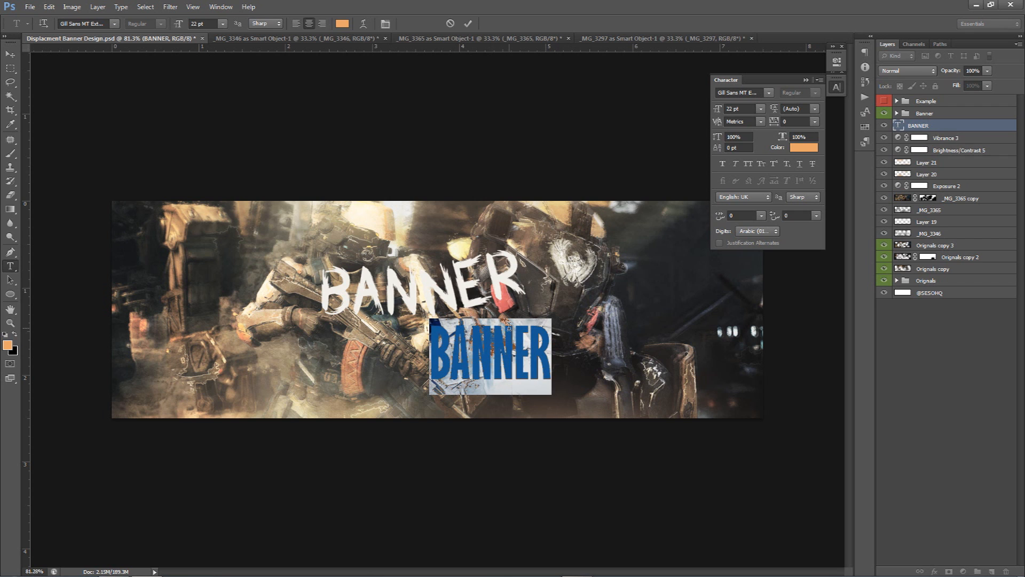
{"action": "type", "text": "design"}
{"action": "key", "text": "ctrl+a"}
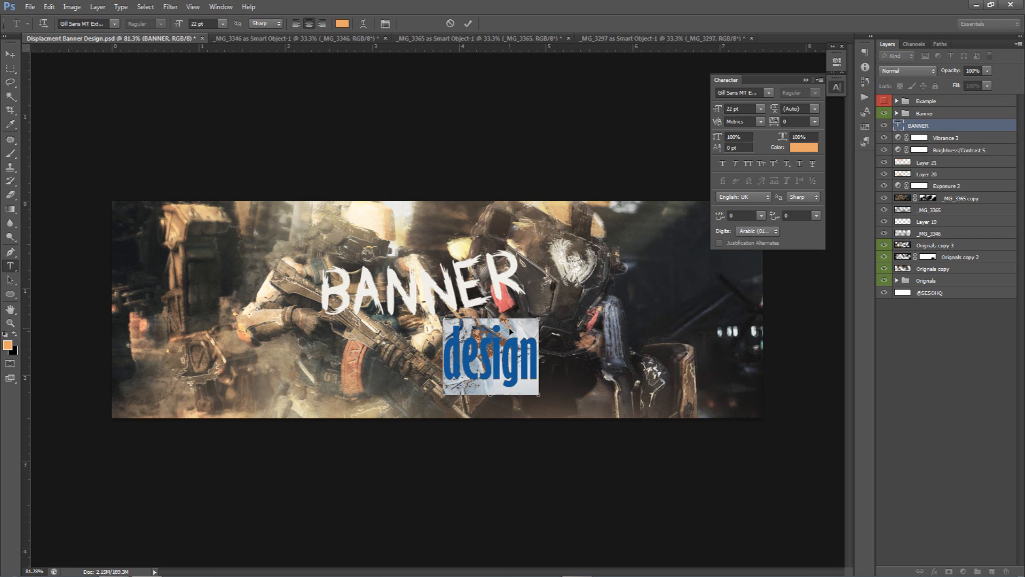
{"action": "double_click", "coordinate": [508, 337]}
{"action": "key", "text": "ctrl+shift+k"}
Set the DESIGN text colour to eacc90
{"action": "left_click", "coordinate": [803, 149]}
{"action": "left_click", "coordinate": [563, 208]}
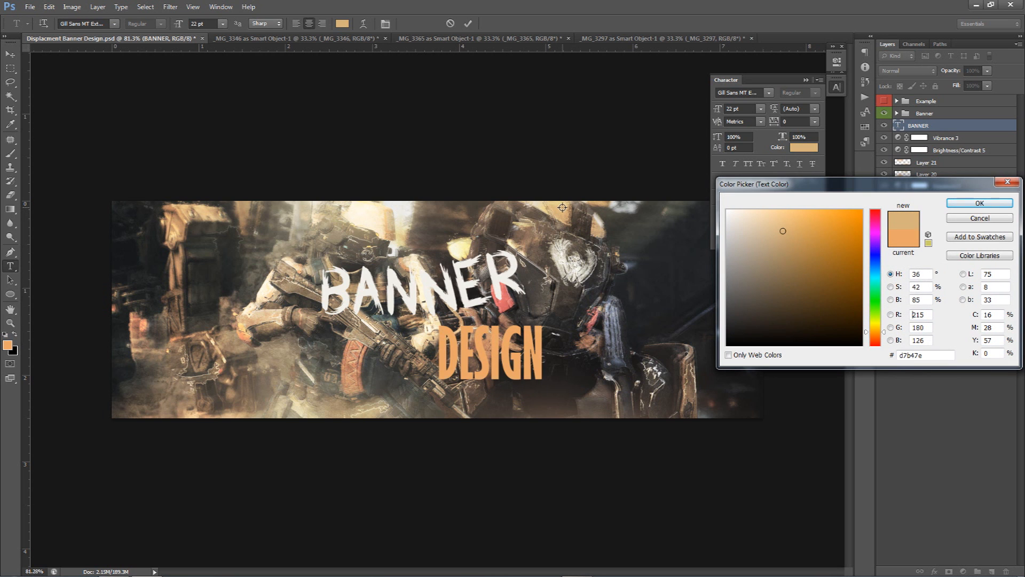
{"action": "left_click_drag", "start_coordinate": [783, 228], "coordinate": [778, 220]}
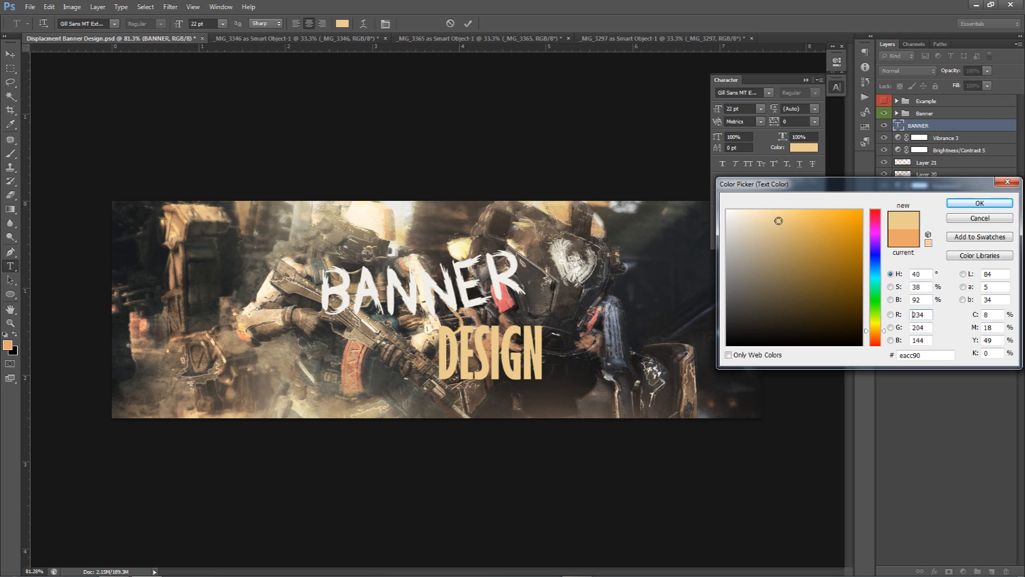
{"action": "left_click", "coordinate": [961, 204]}
Increase the DESIGN font size to 27 pt and commit the text
{"action": "left_click", "coordinate": [752, 109]}
{"action": "key", "text": "Up"}
{"action": "key", "text": "Up"}
{"action": "key", "text": "Up"}
{"action": "key", "text": "Up"}
{"action": "key", "text": "Up"}
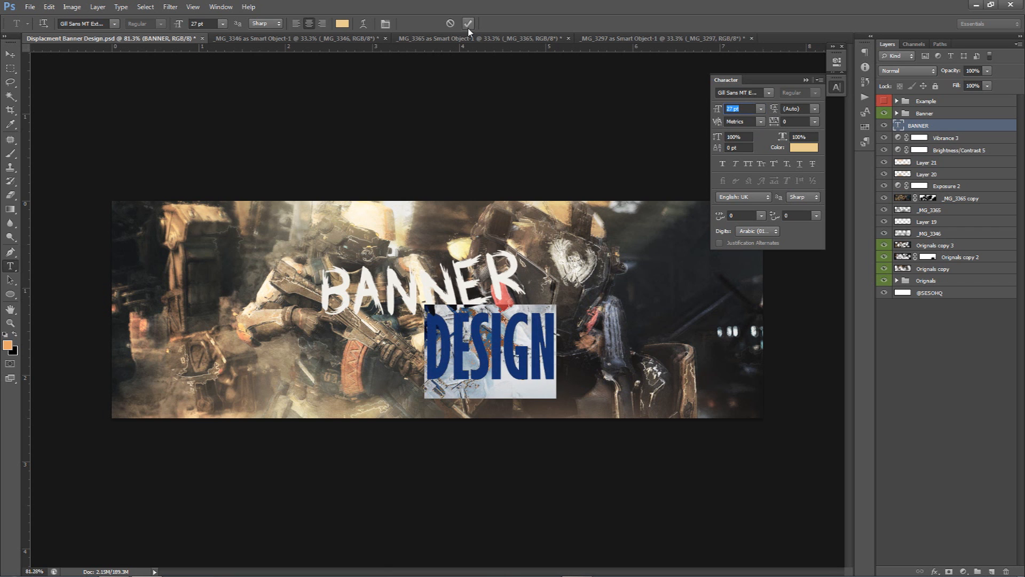
{"action": "left_click", "coordinate": [467, 24]}
Move the DESIGN text left, under BANNER
{"action": "key", "text": "v"}
{"action": "left_click_drag", "start_coordinate": [585, 342], "coordinate": [531, 356]}
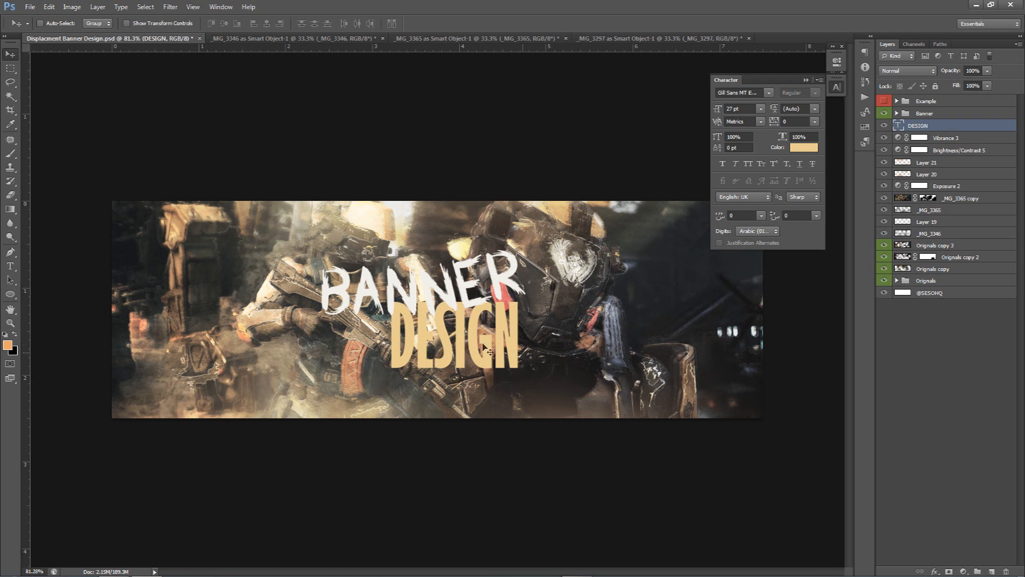
Add a vertical and a horizontal guide and align the DESIGN text to them
{"action": "left_click_drag", "start_coordinate": [24, 275], "coordinate": [455, 278]}
{"action": "left_click_drag", "start_coordinate": [490, 101], "coordinate": [510, 341]}
{"action": "left_click", "coordinate": [739, 108]}
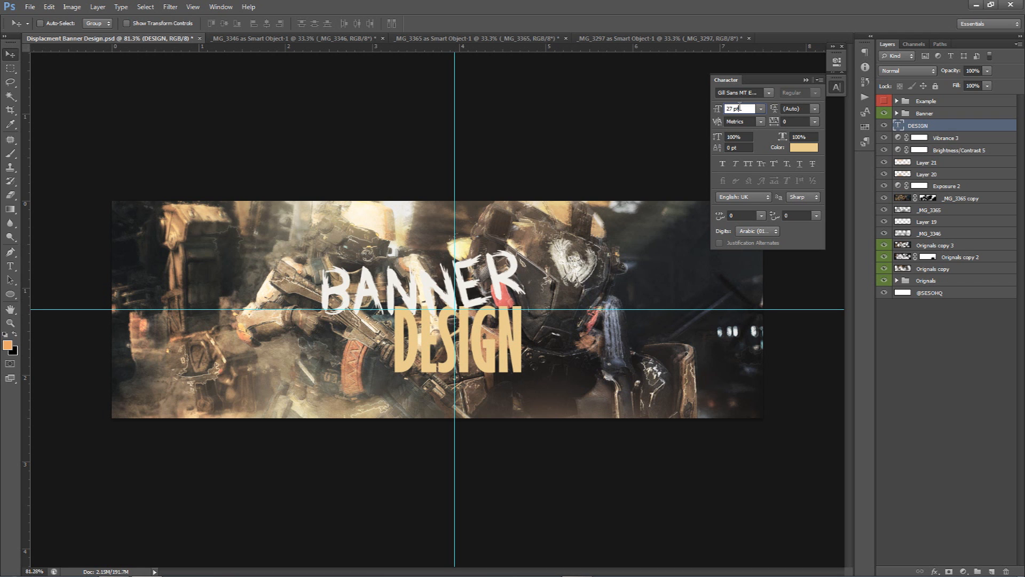
{"action": "left_click_drag", "start_coordinate": [536, 336], "coordinate": [538, 326]}
Scale the Banner group slightly smaller, move it down onto DESIGN, and hide the guides
{"action": "left_click", "coordinate": [935, 113]}
{"action": "key", "text": "ctrl+t"}
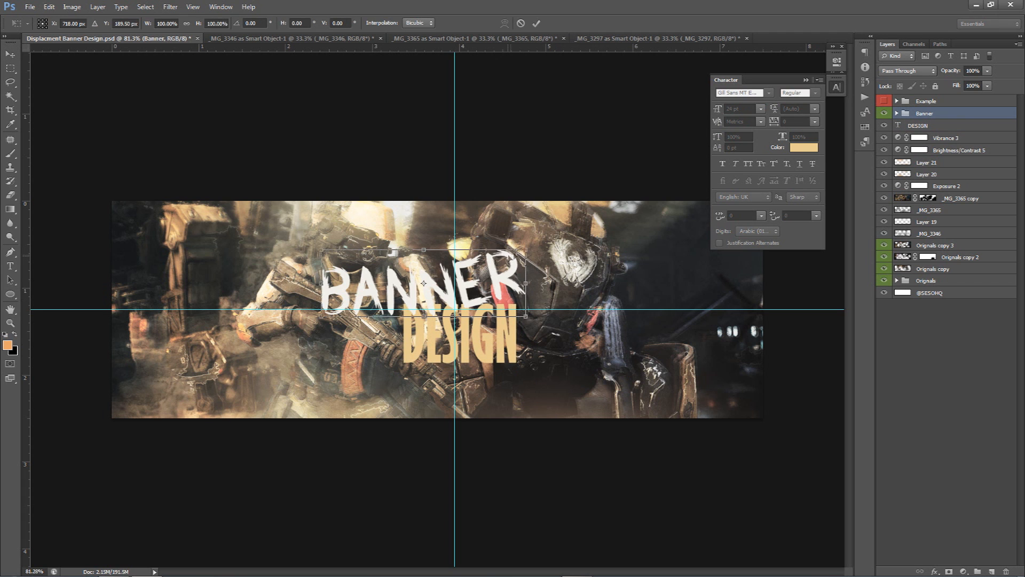
{"action": "left_click_drag", "start_coordinate": [522, 251], "coordinate": [540, 264]}
{"action": "key", "text": "Return"}
{"action": "left_click_drag", "start_coordinate": [424, 282], "coordinate": [417, 304]}
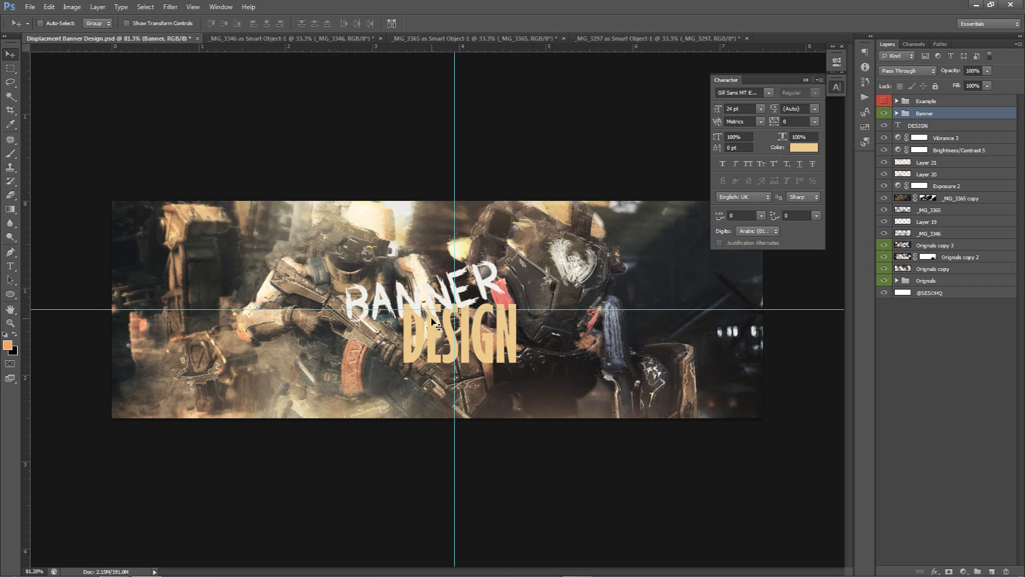
{"action": "key", "text": "ctrl+semicolon"}
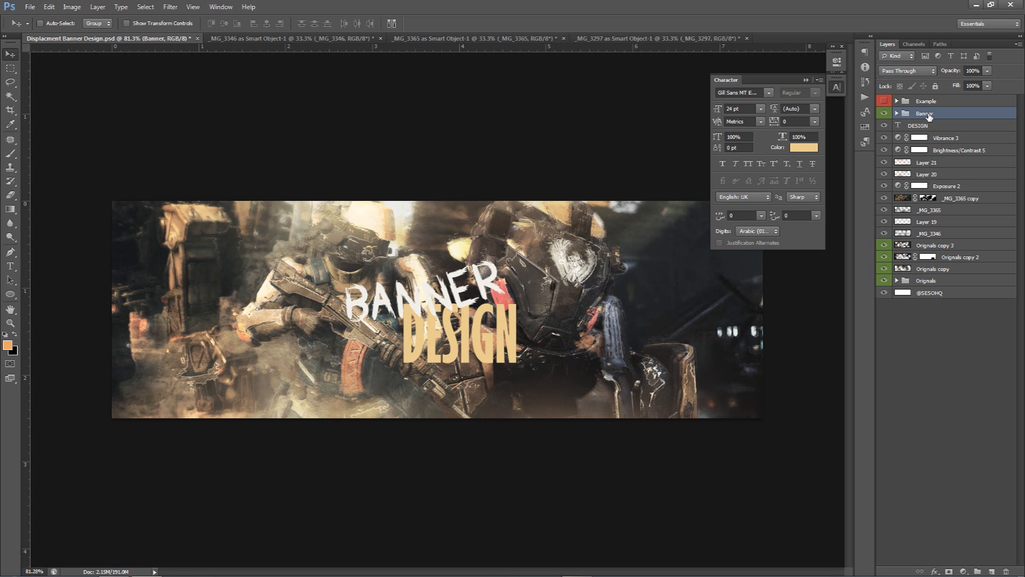
Duplicate the Banner group, merge the copy into one layer, and hide the original group
{"action": "key", "text": "ctrl+e"}
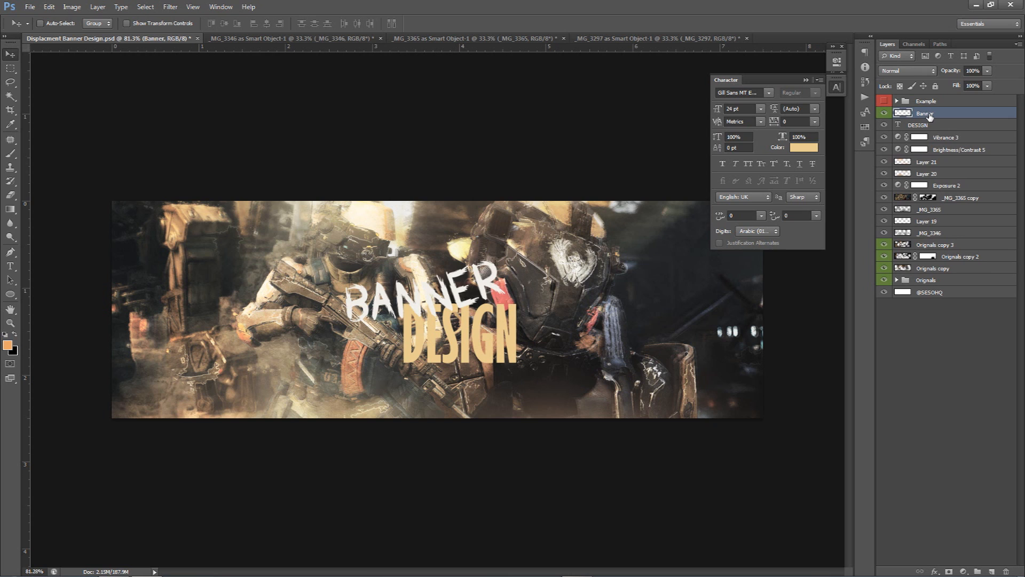
{"action": "key", "text": "ctrl+z"}
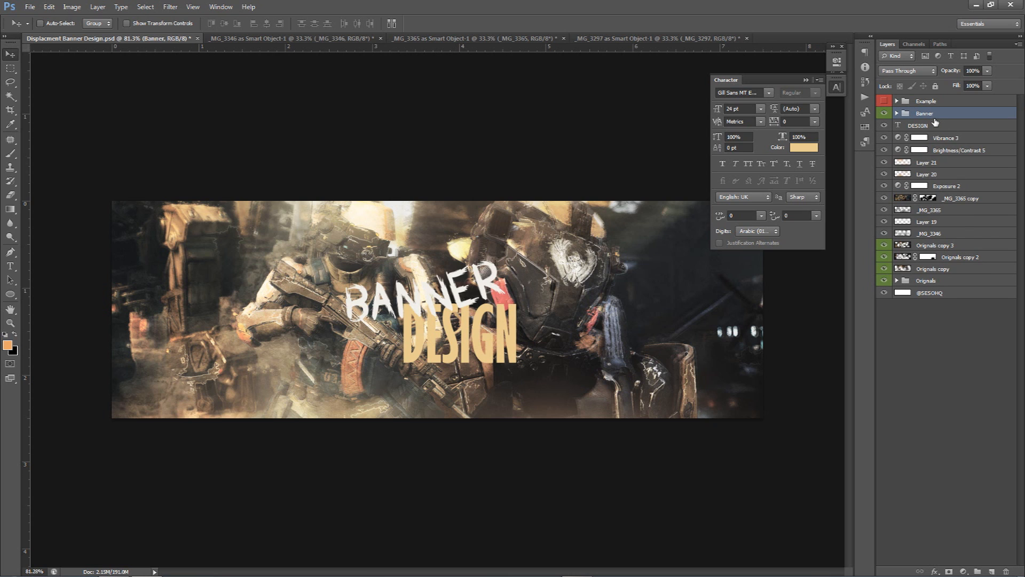
{"action": "key", "text": "ctrl+j"}
{"action": "key", "text": "ctrl+e"}
{"action": "left_click", "coordinate": [884, 127]}
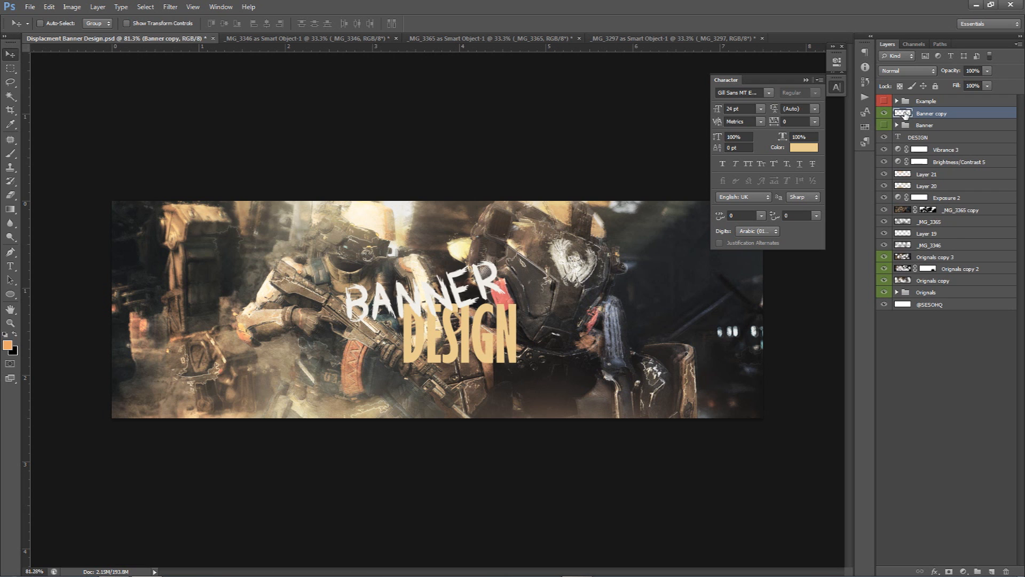
Nudge the merged Banner copy slightly right
{"action": "left_click_drag", "start_coordinate": [500, 303], "coordinate": [533, 318]}
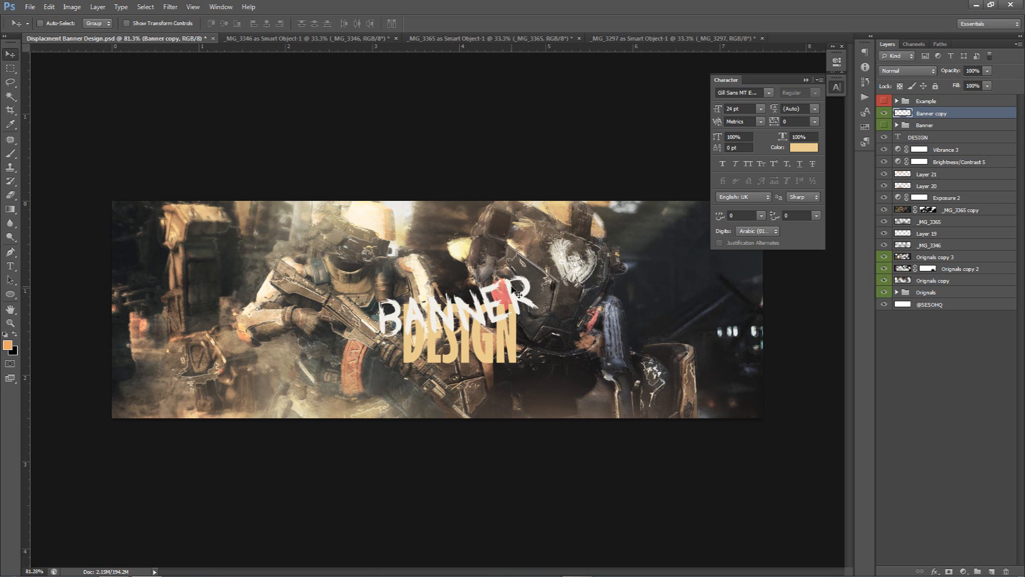
{"action": "left_click_drag", "start_coordinate": [487, 305], "coordinate": [467, 292]}
Load the merged title as a selection and expand it
{"action": "left_click", "coordinate": [911, 114], "text": "ctrl"}
{"action": "left_click", "coordinate": [145, 6]}
{"action": "mouse_move", "coordinate": [177, 129]}
{"action": "left_click", "coordinate": [275, 145]}
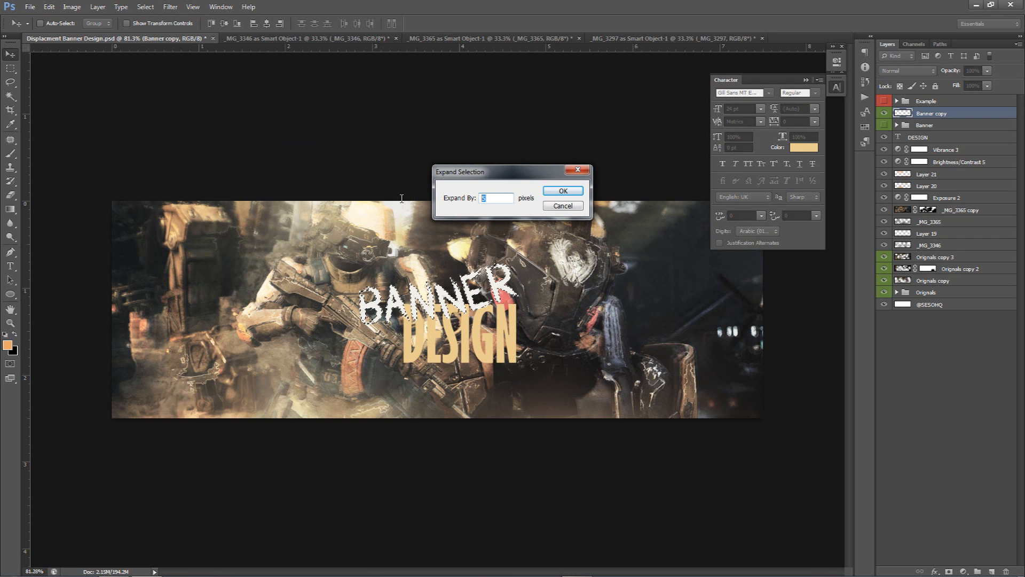
{"action": "left_click", "coordinate": [555, 190]}
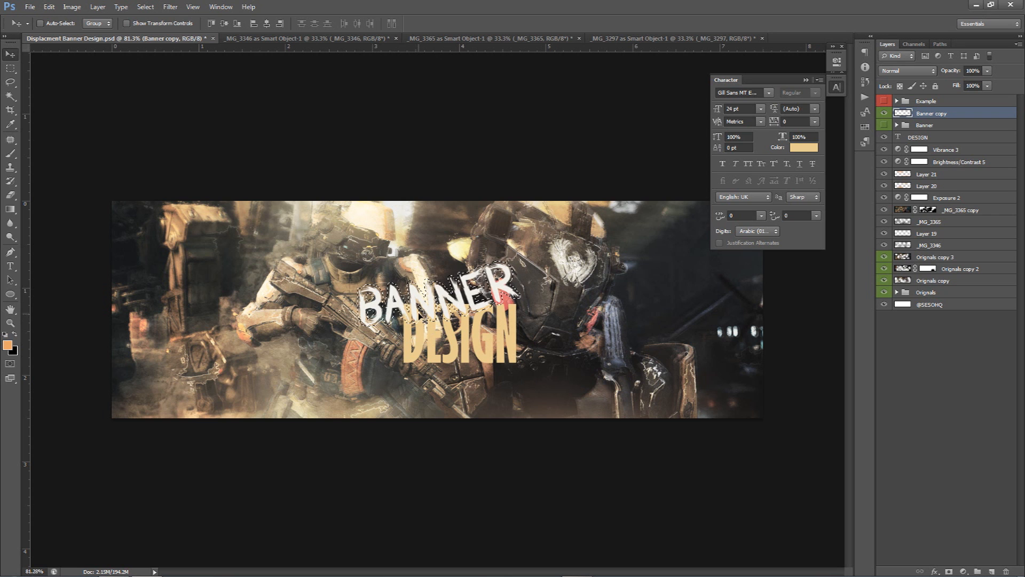
Rasterize the DESIGN type layer
{"action": "left_click", "coordinate": [934, 136]}
{"action": "right_click", "coordinate": [942, 136]}
{"action": "left_click", "coordinate": [938, 230]}
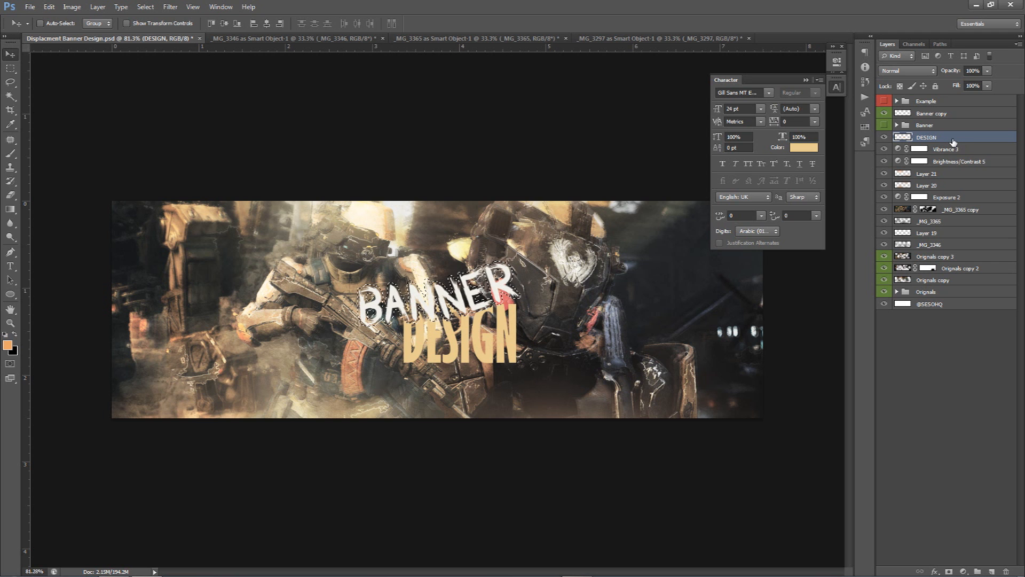
Zoom in and out to inspect the BANNER DESIGN title
{"action": "scroll", "coordinate": [450, 339], "scroll_direction": "up", "scroll_amount": 5}
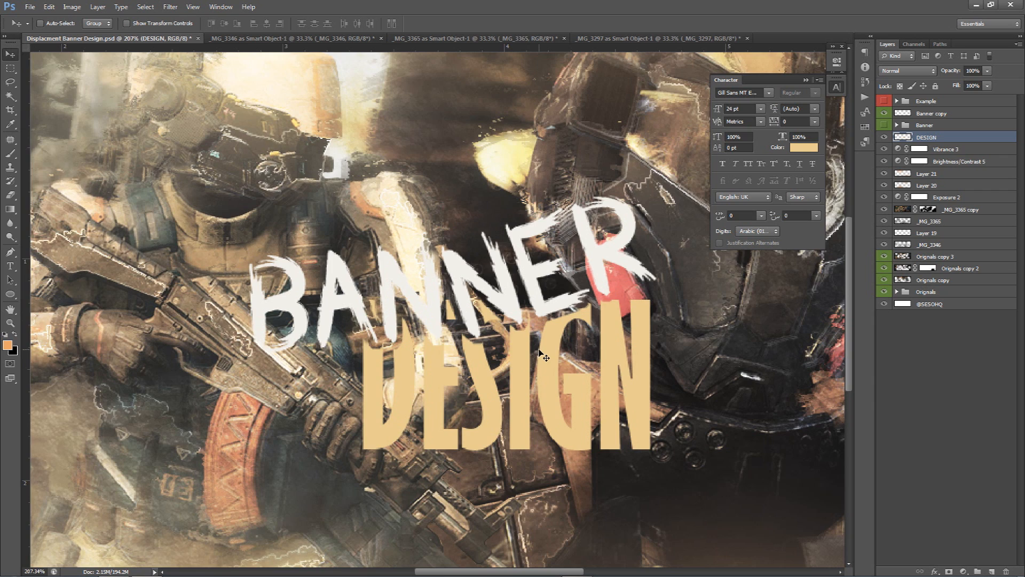
{"action": "scroll", "coordinate": [540, 346], "scroll_direction": "down", "scroll_amount": 2}
{"action": "scroll", "coordinate": [539, 346], "scroll_direction": "down", "scroll_amount": 3}
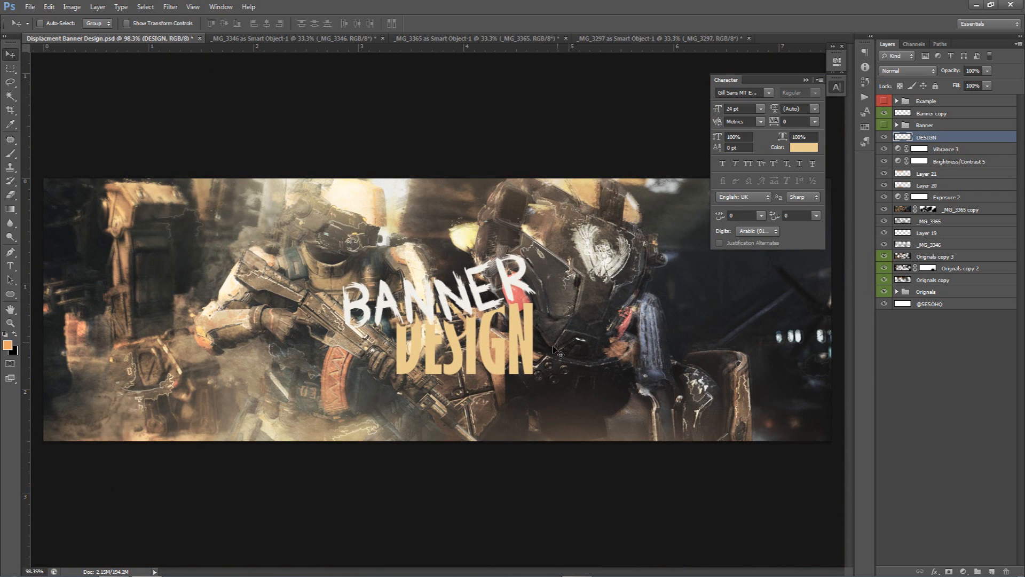
{"action": "scroll", "coordinate": [558, 355], "scroll_direction": "down", "scroll_amount": 1}
{"action": "scroll", "coordinate": [549, 354], "scroll_direction": "down", "scroll_amount": 1}
{"action": "scroll", "coordinate": [548, 354], "scroll_direction": "up", "scroll_amount": 1}
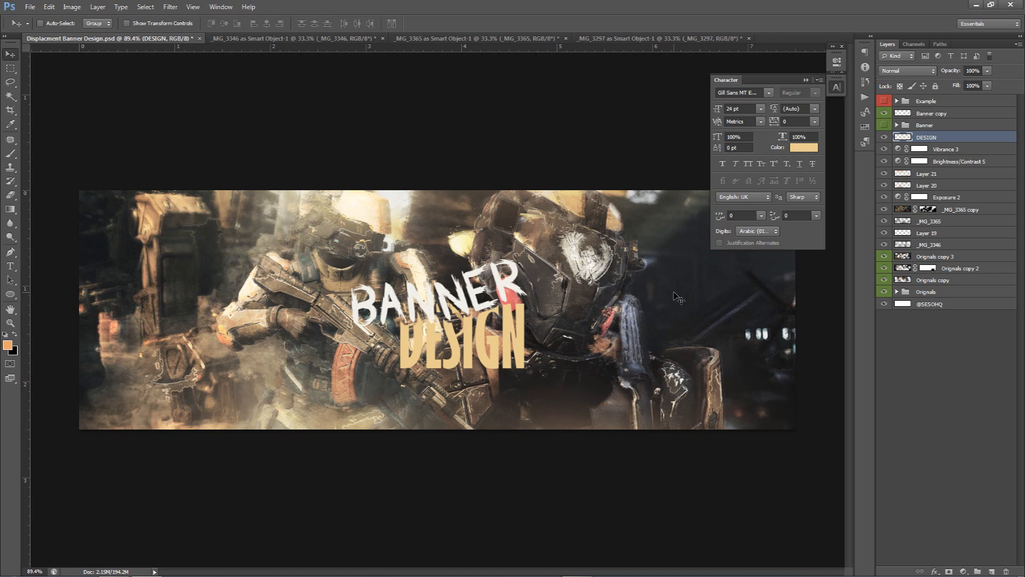
Bring the _MG_3346 rock texture in above Banner copy and scale it over the title
{"action": "left_click", "coordinate": [930, 114]}
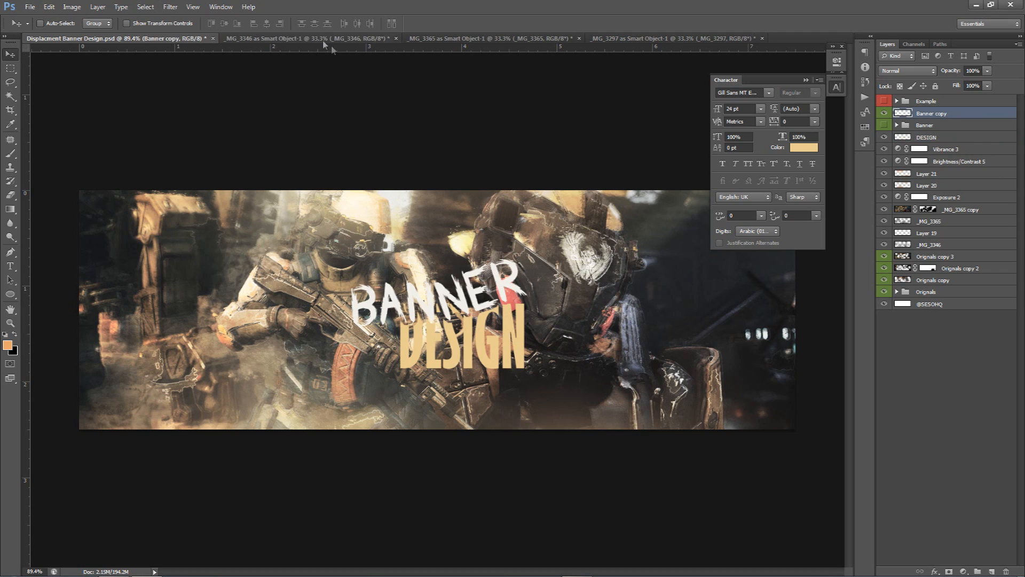
{"action": "left_click", "coordinate": [326, 40]}
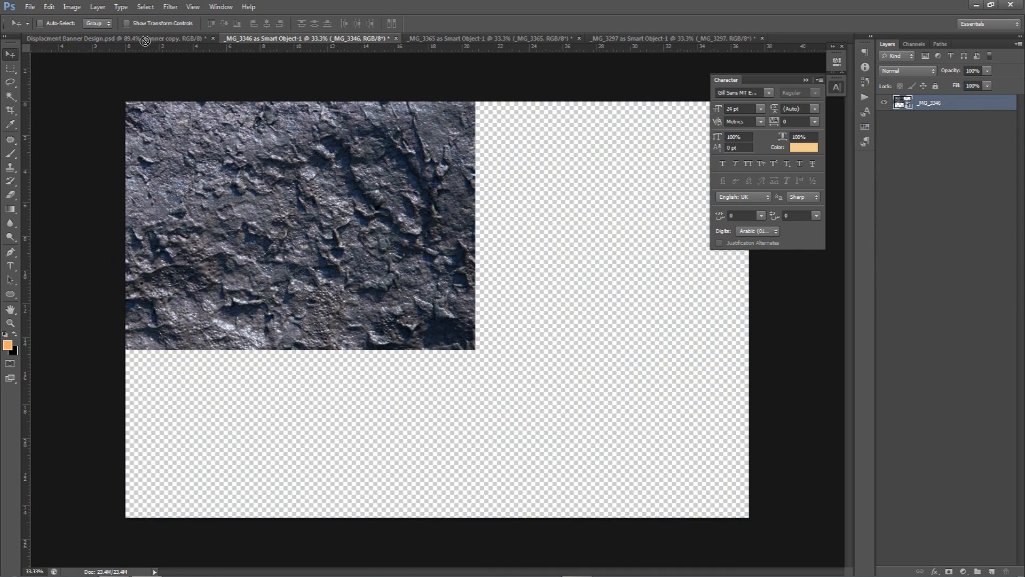
{"action": "left_click", "coordinate": [144, 40]}
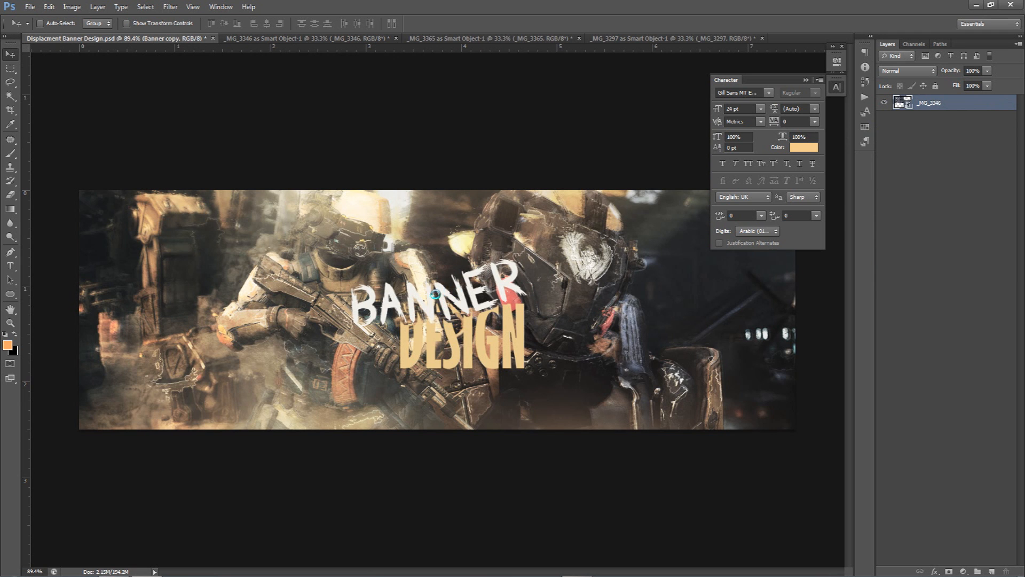
{"action": "scroll", "coordinate": [437, 294], "scroll_direction": "down", "scroll_amount": 3}
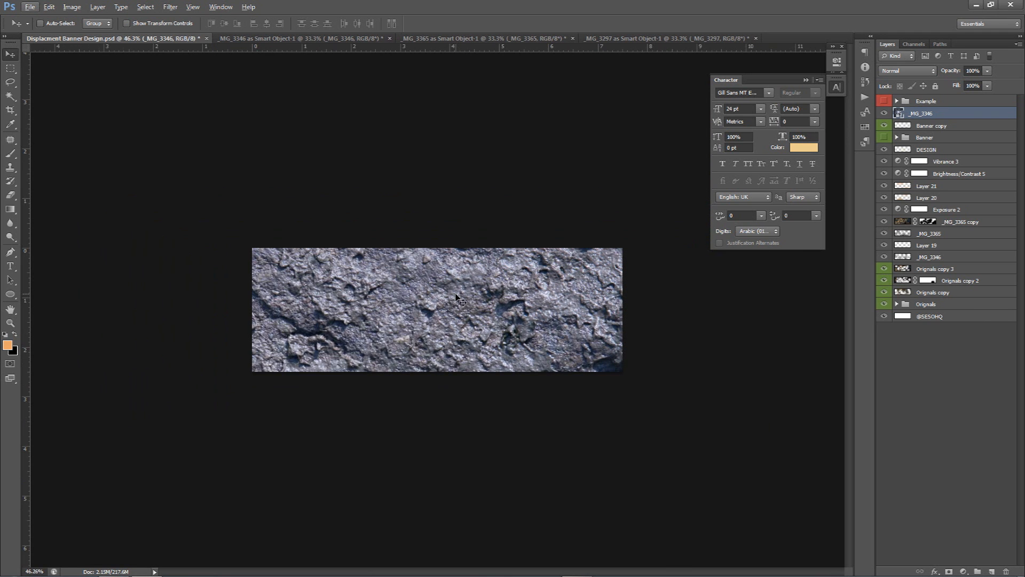
{"action": "key", "text": "ctrl+t"}
{"action": "left_click_drag", "start_coordinate": [808, 107], "coordinate": [262, 340]}
{"action": "left_click_drag", "start_coordinate": [234, 388], "coordinate": [503, 296]}
{"action": "key", "text": "Return"}
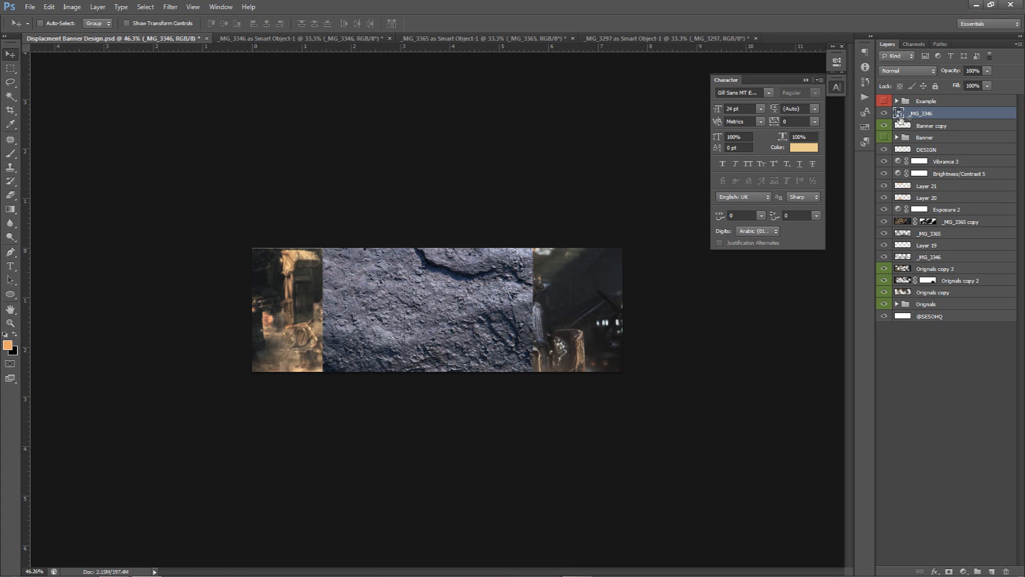
Clip the _MG_3346 texture layer to the Banner copy title layer
{"action": "right_click", "coordinate": [953, 114]}
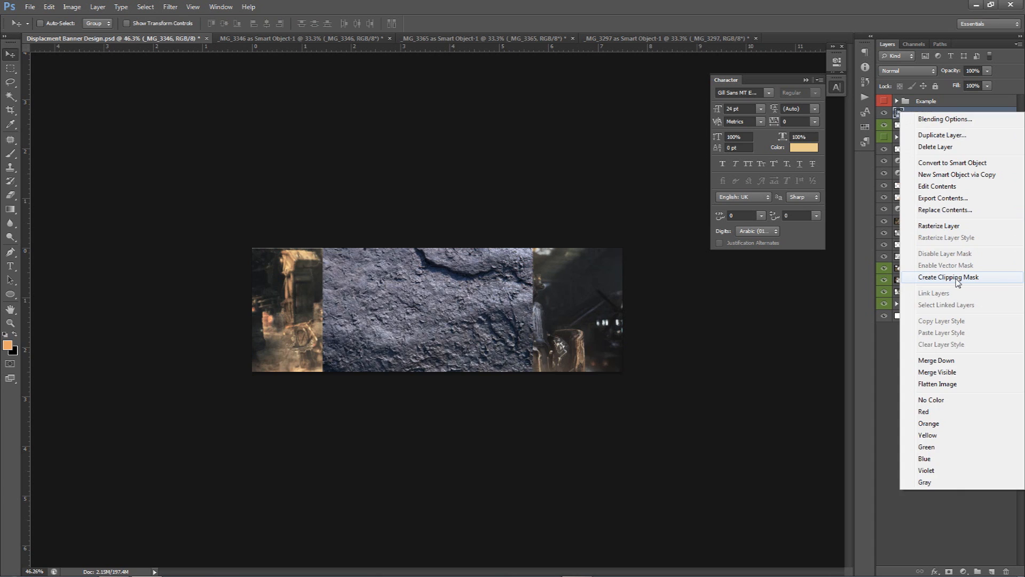
{"action": "left_click", "coordinate": [938, 280]}
{"action": "scroll", "coordinate": [455, 309], "scroll_direction": "up", "scroll_amount": 3}
{"action": "scroll", "coordinate": [455, 308], "scroll_direction": "up", "scroll_amount": 3}
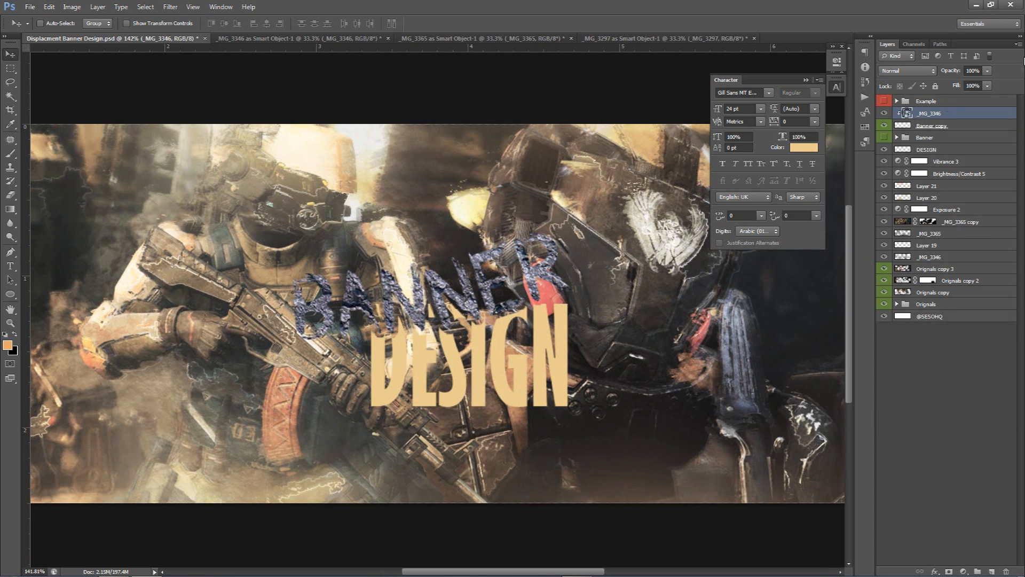
Rasterize the _MG_3346 texture layer
{"action": "double_click", "coordinate": [960, 120]}
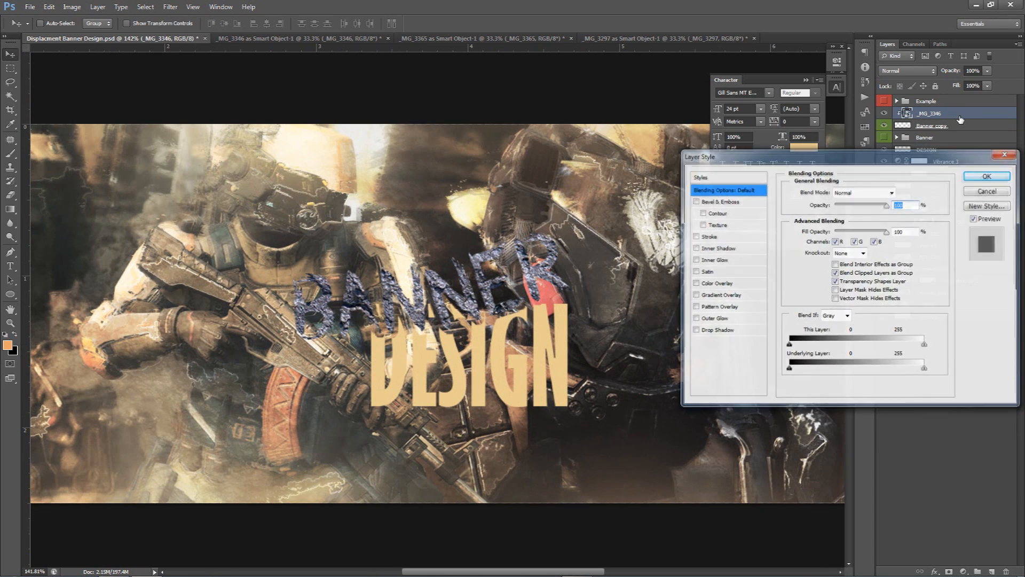
{"action": "key", "text": "Escape"}
{"action": "right_click", "coordinate": [954, 114]}
{"action": "left_click", "coordinate": [959, 227]}
Desaturate the clipped texture with Hue/Saturation, setting saturation to -100
{"action": "key", "text": "ctrl+u"}
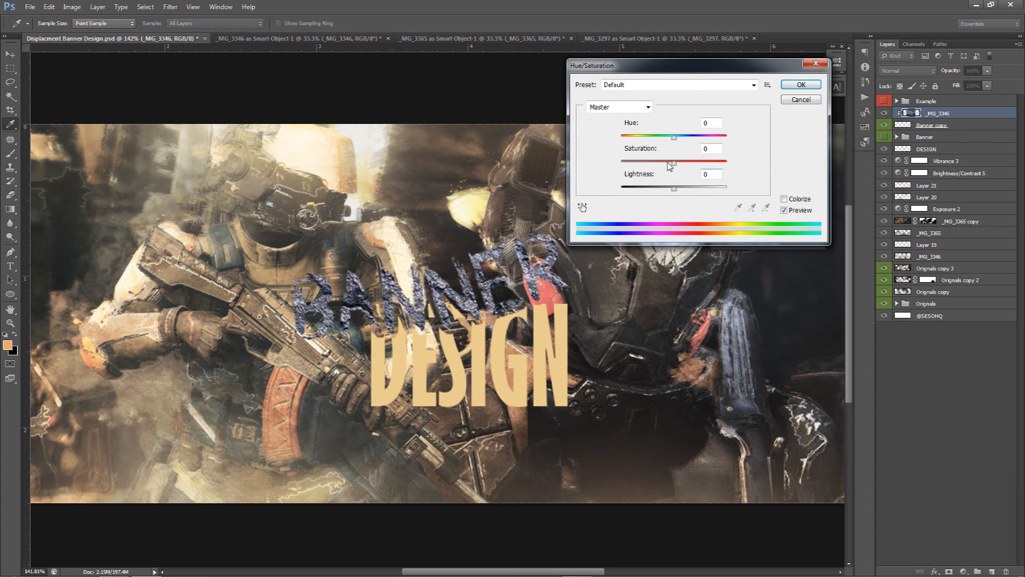
{"action": "left_click_drag", "start_coordinate": [669, 165], "coordinate": [584, 160]}
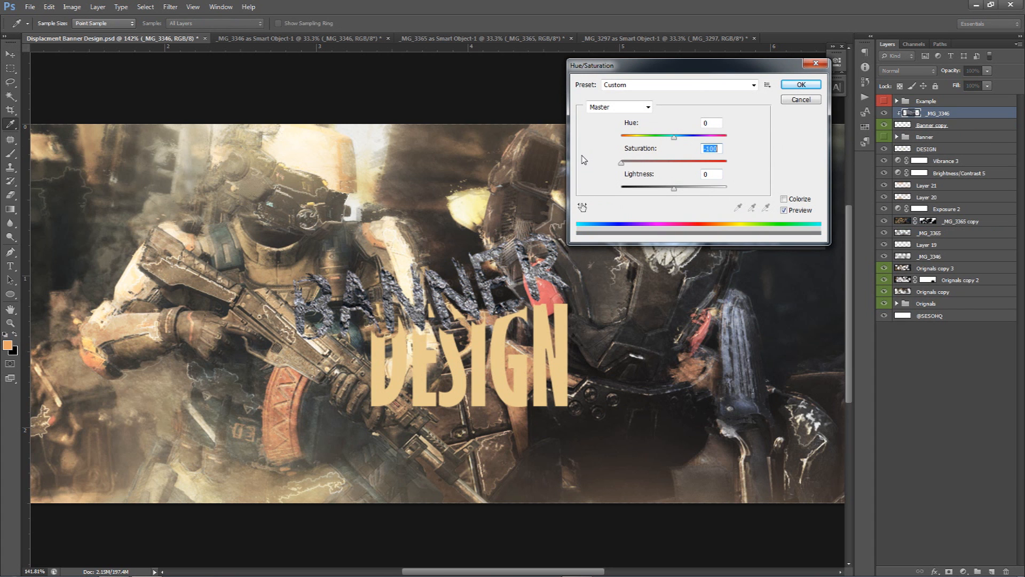
{"action": "left_click", "coordinate": [798, 88]}
Lower the texture layer's opacity to 22%
{"action": "left_click_drag", "start_coordinate": [963, 85], "coordinate": [950, 84]}
{"action": "left_click", "coordinate": [594, 329]}
{"action": "scroll", "coordinate": [595, 328], "scroll_direction": "down", "scroll_amount": 6}
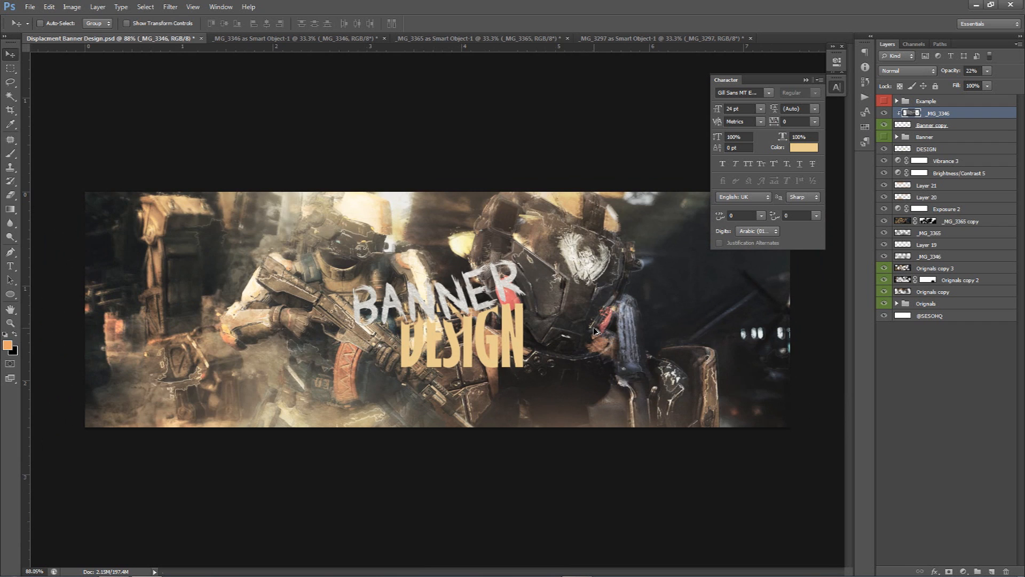
{"action": "scroll", "coordinate": [594, 326], "scroll_direction": "down", "scroll_amount": 1}
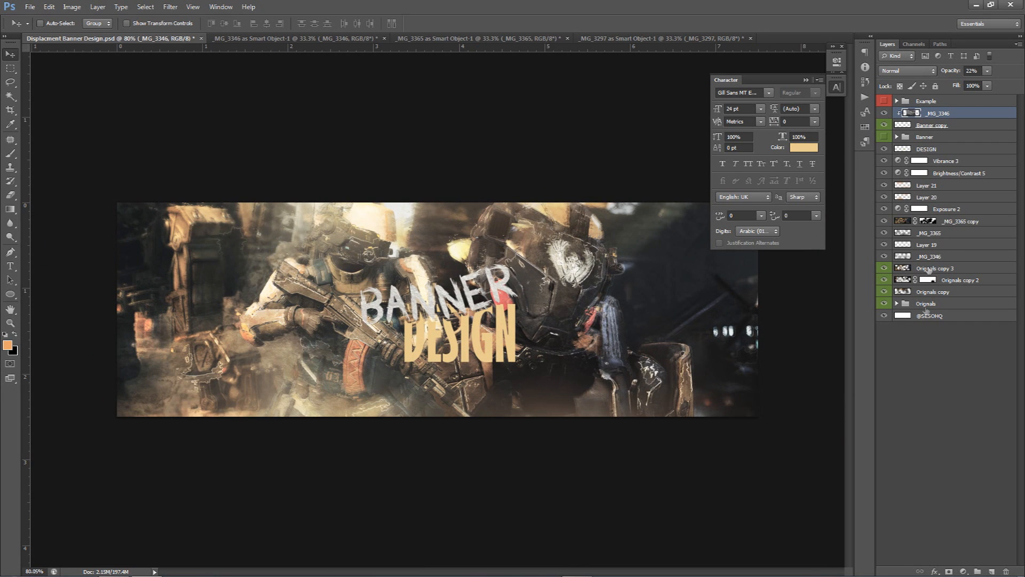
Add a new layer above Vibrance 3 and trace a jagged Pen path around the BANNER DESIGN title
{"action": "left_click", "coordinate": [937, 161]}
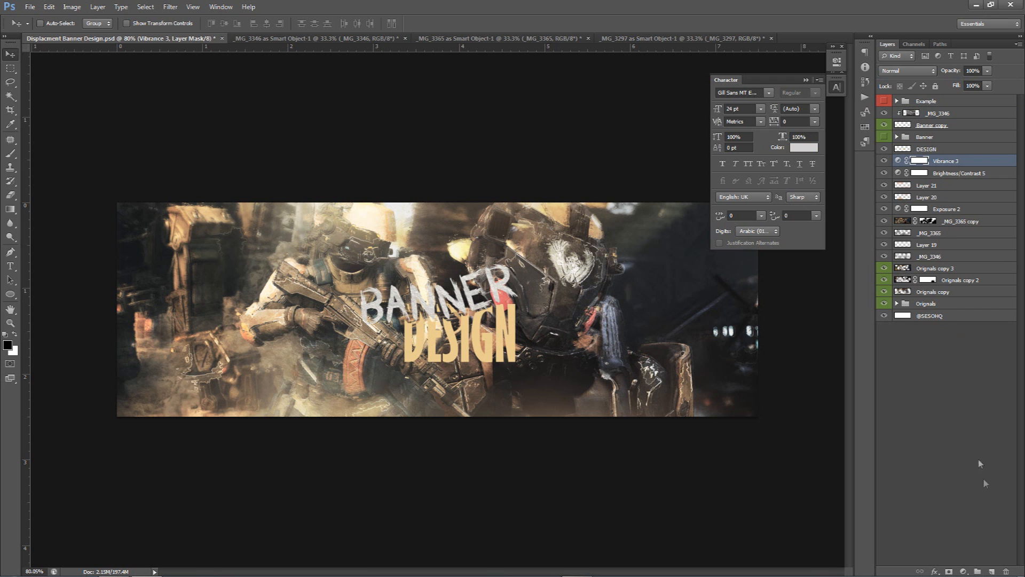
{"action": "left_click", "coordinate": [992, 572]}
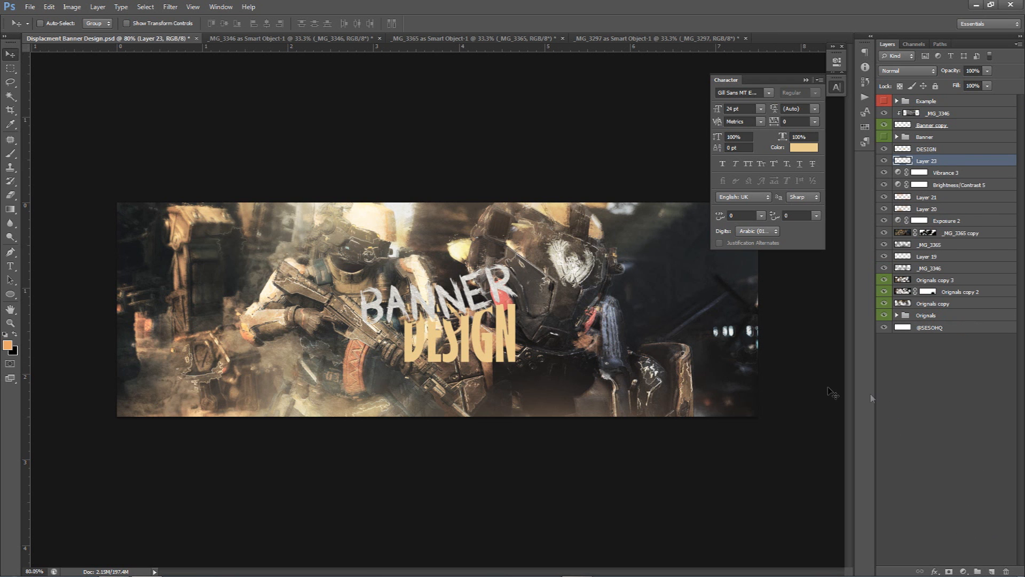
{"action": "key", "text": "p"}
{"action": "scroll", "coordinate": [378, 311], "scroll_direction": "up", "scroll_amount": 7}
{"action": "left_click", "coordinate": [504, 245]}
{"action": "left_click", "coordinate": [330, 262]}
{"action": "left_click", "coordinate": [416, 339]}
{"action": "left_click", "coordinate": [421, 422]}
{"action": "left_click", "coordinate": [602, 423]}
{"action": "left_click", "coordinate": [570, 442]}
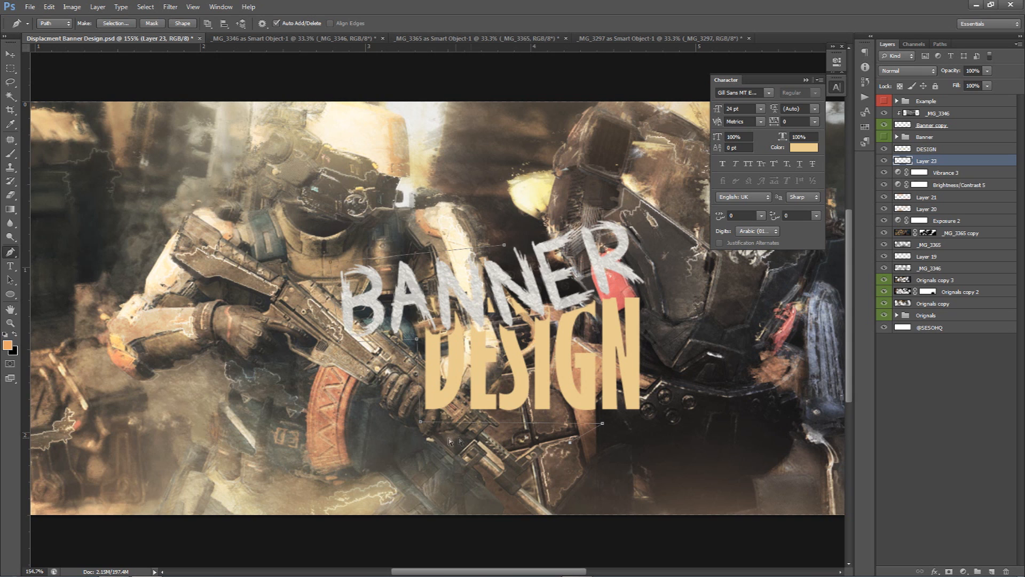
{"action": "left_click", "coordinate": [392, 429]}
{"action": "left_click", "coordinate": [310, 349]}
{"action": "left_click", "coordinate": [316, 250]}
{"action": "left_click", "coordinate": [504, 245]}
Fill the traced path with black on the new layer and delete the path
{"action": "right_click", "coordinate": [474, 277]}
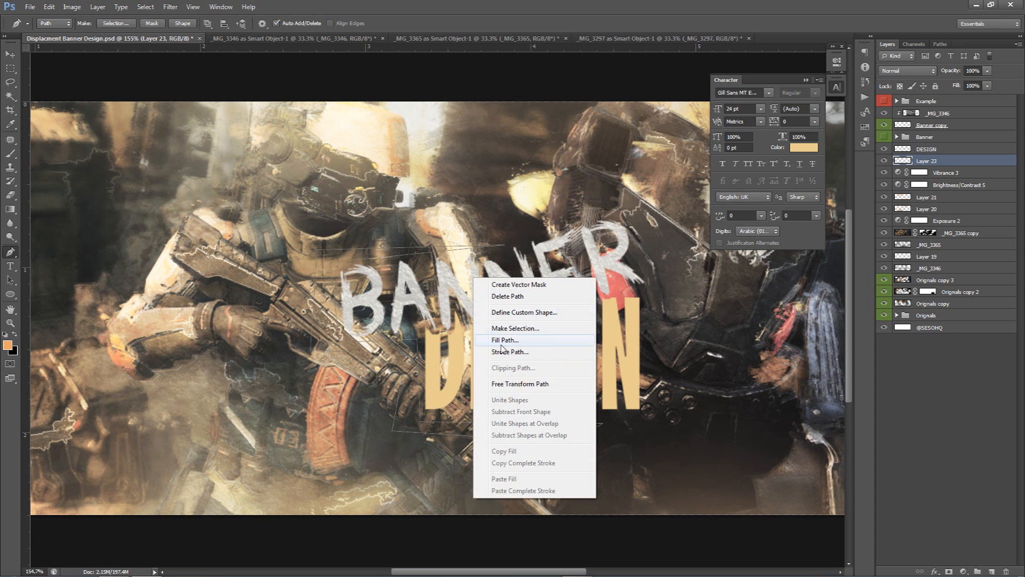
{"action": "left_click", "coordinate": [507, 340]}
{"action": "left_click", "coordinate": [657, 141]}
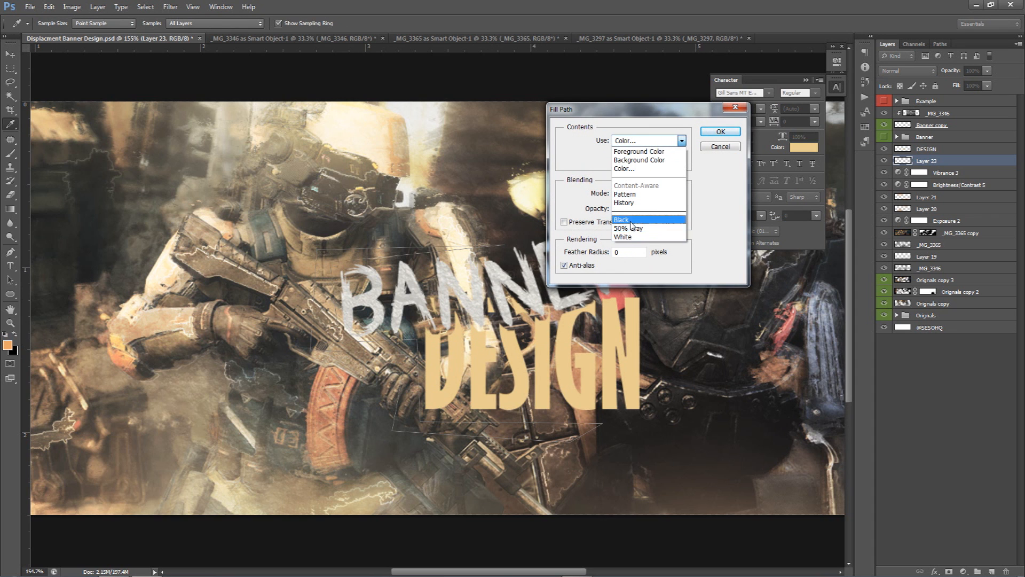
{"action": "left_click", "coordinate": [624, 219]}
{"action": "key", "text": "Return"}
{"action": "right_click", "coordinate": [508, 201]}
{"action": "left_click", "coordinate": [526, 220]}
{"action": "key", "text": "v"}
Set the black shape layer's blend mode to Color
{"action": "left_click", "coordinate": [907, 70]}
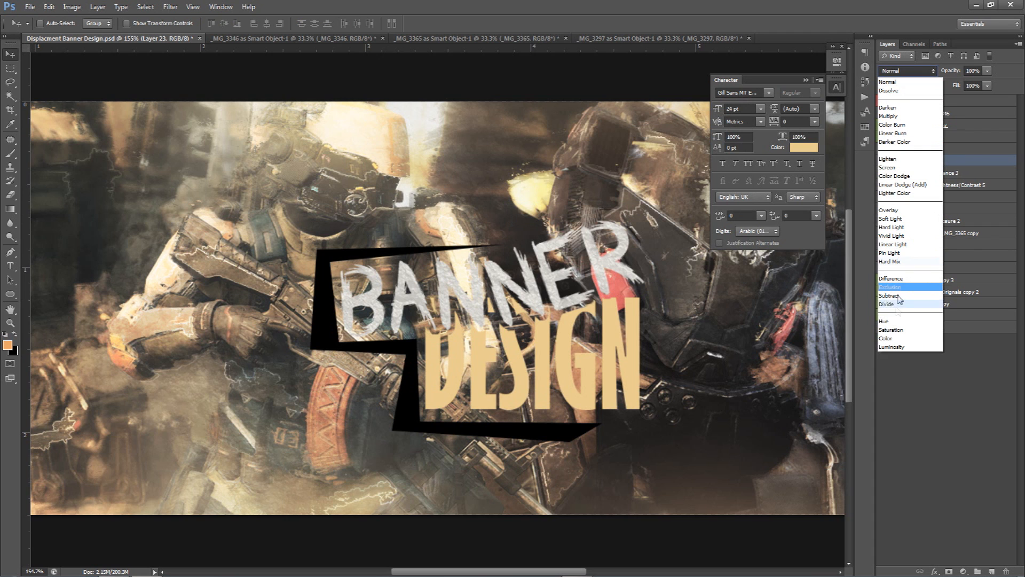
{"action": "left_click", "coordinate": [889, 346]}
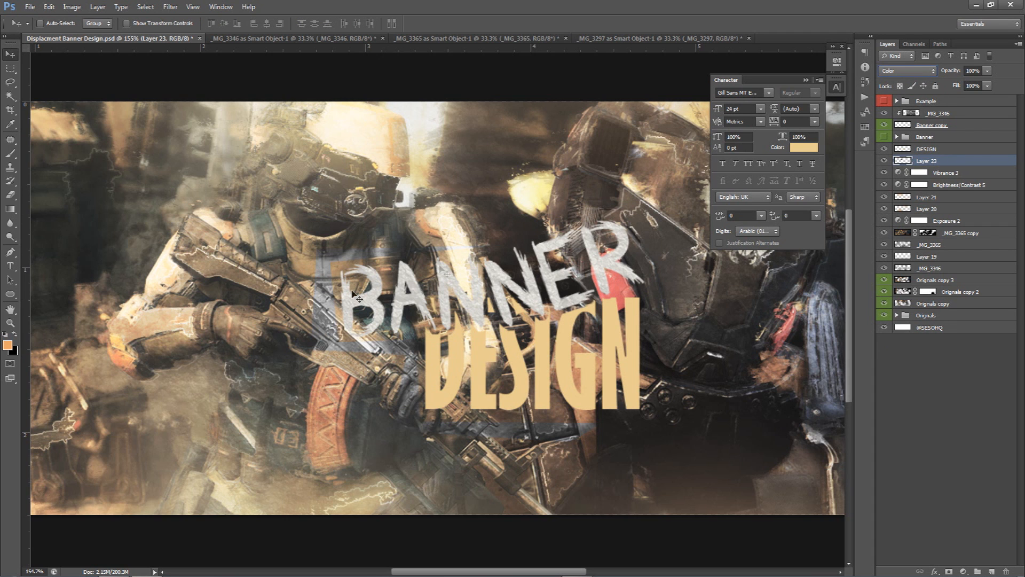
{"action": "scroll", "coordinate": [383, 293], "scroll_direction": "down", "scroll_amount": 3}
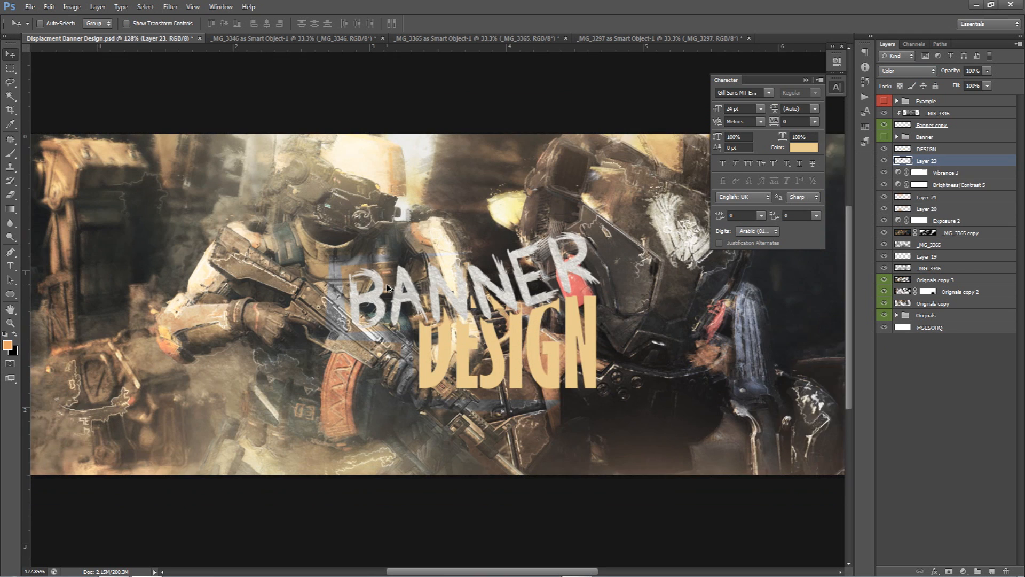
{"action": "key", "text": "alt"}
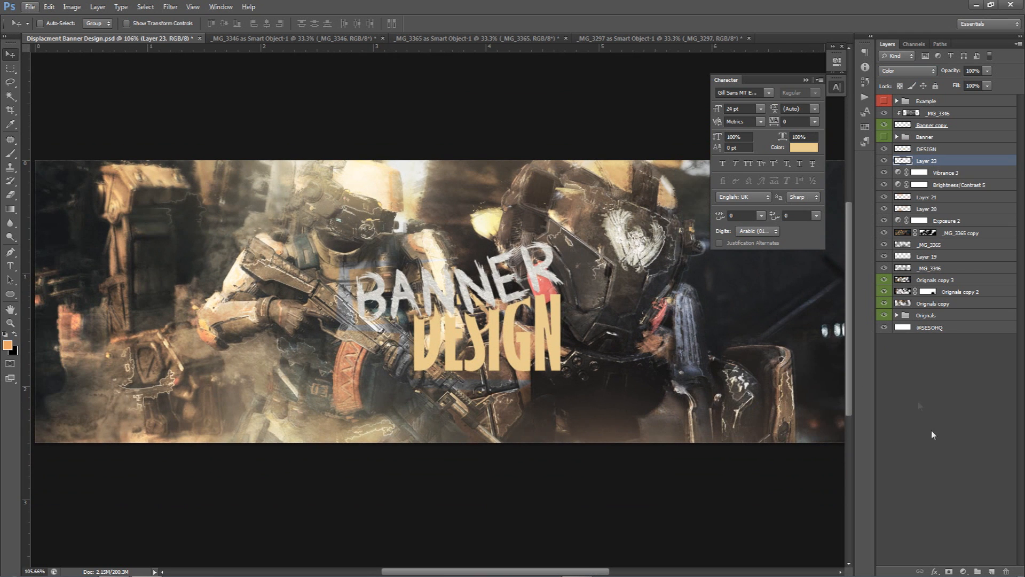
Add another layer, fill a small rectangular selection over the title with the background colour, and set it to Color blend mode
{"action": "left_click", "coordinate": [992, 570]}
{"action": "left_click_drag", "start_coordinate": [10, 67], "coordinate": [53, 79]}
{"action": "left_click_drag", "start_coordinate": [480, 315], "coordinate": [514, 366]}
{"action": "key", "text": "ctrl+BackSpace"}
{"action": "key", "text": "ctrl+d"}
{"action": "key", "text": "v"}
{"action": "left_click", "coordinate": [902, 74]}
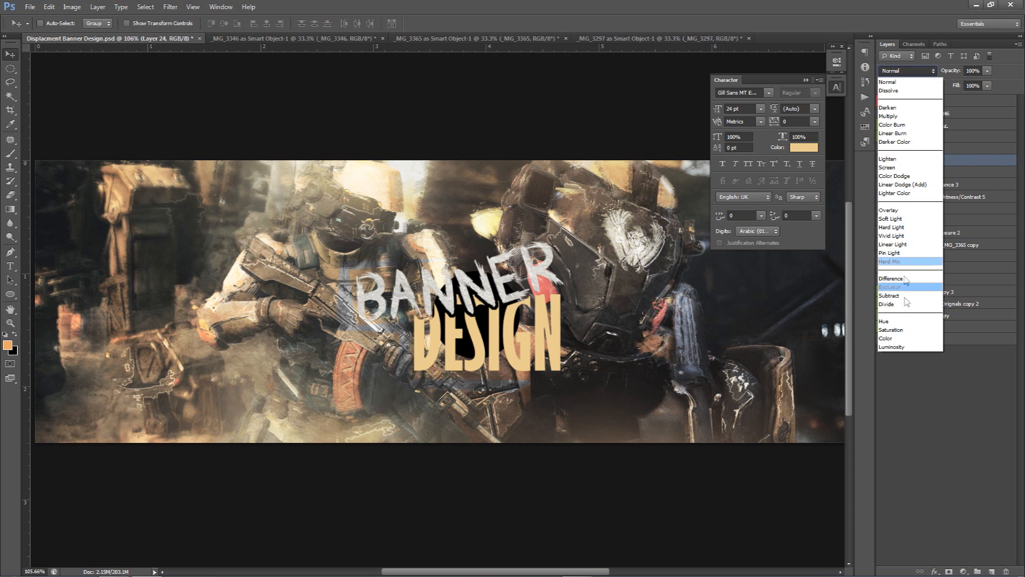
{"action": "left_click", "coordinate": [897, 336]}
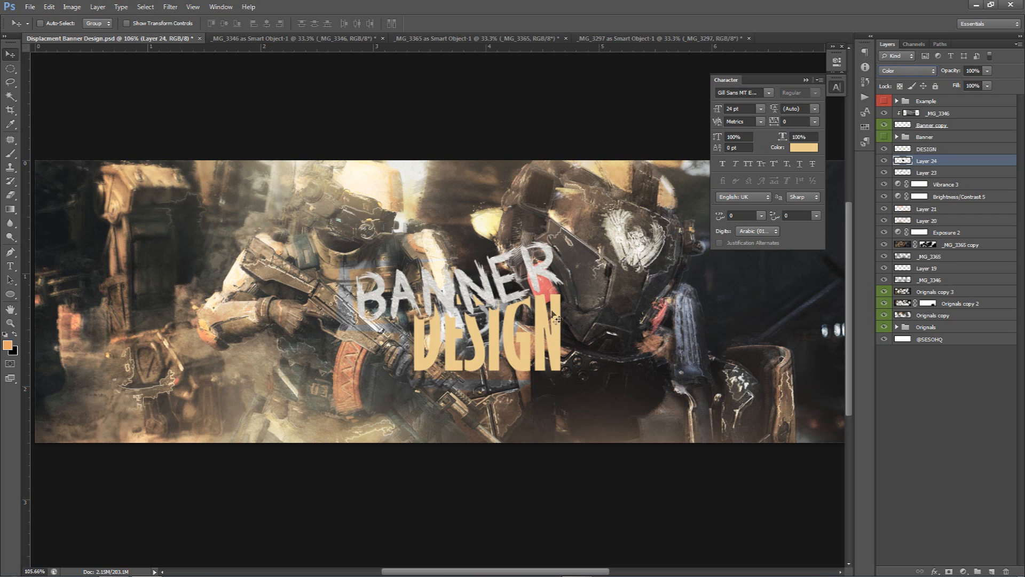
Add a new layer above the _MG_3346 texture, pick the Brush, and set the foreground colour to white
{"action": "left_click", "coordinate": [931, 114]}
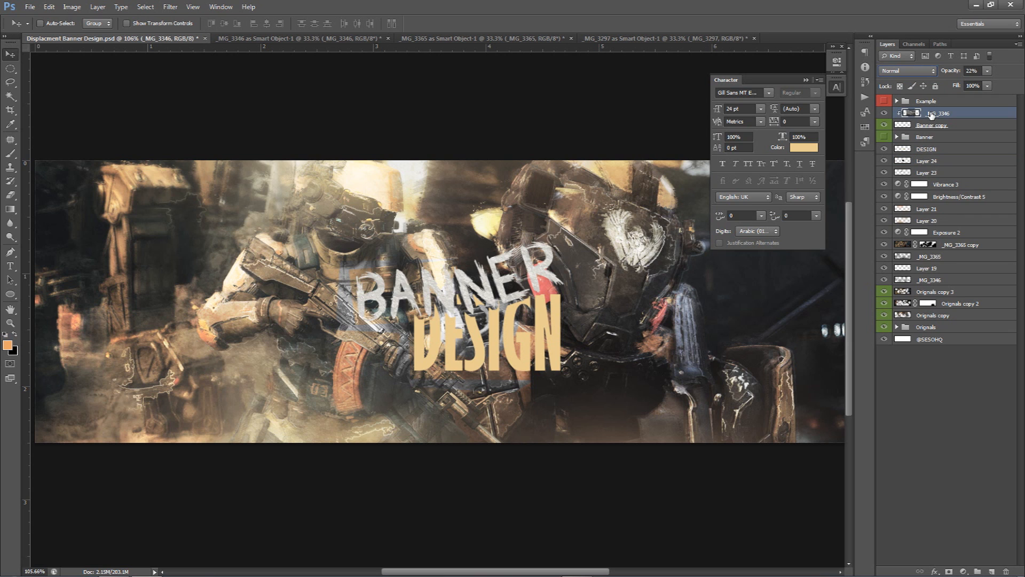
{"action": "left_click", "coordinate": [837, 88]}
{"action": "scroll", "coordinate": [679, 235], "scroll_direction": "down", "scroll_amount": 2}
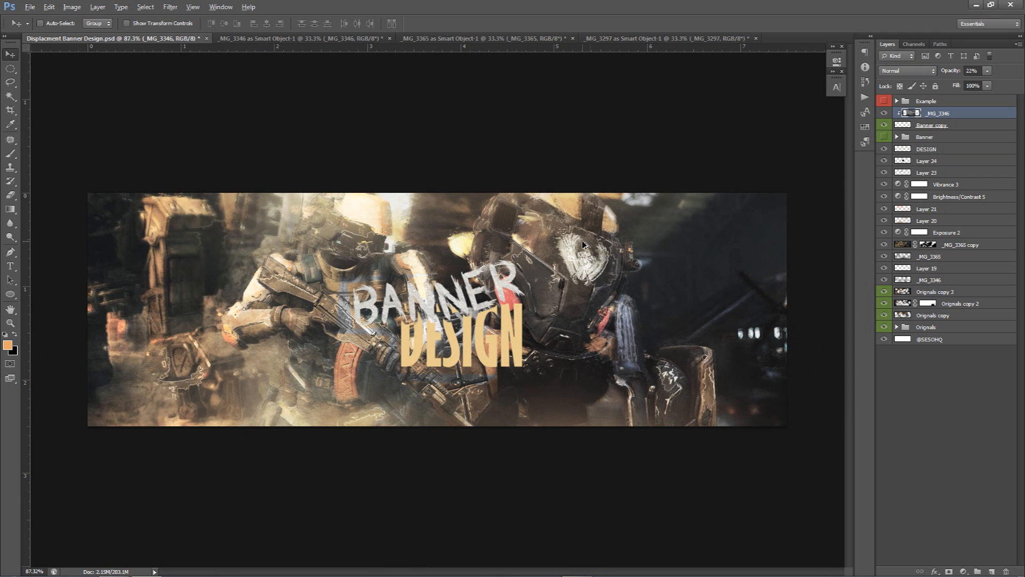
{"action": "left_click", "coordinate": [991, 571]}
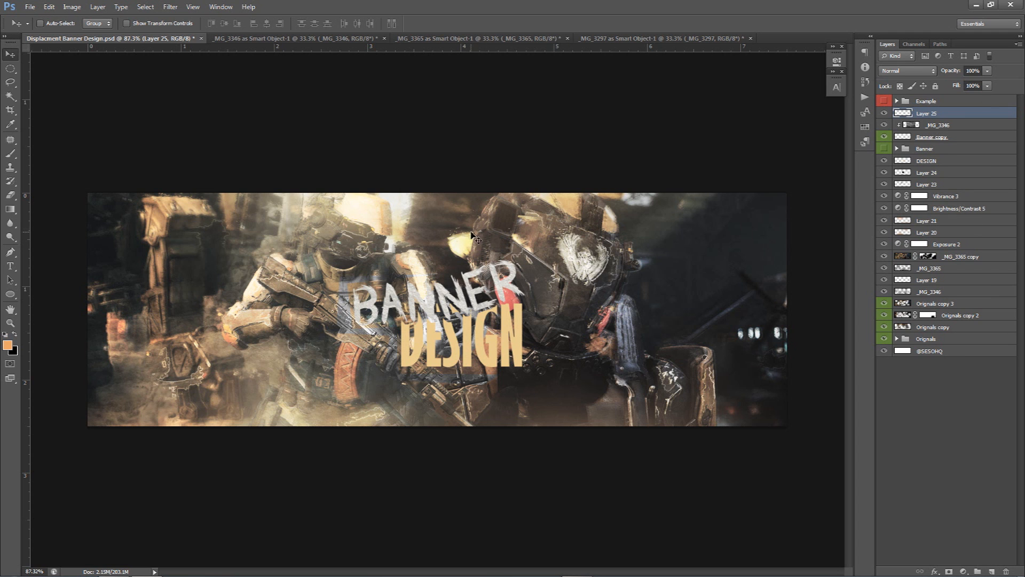
{"action": "key", "text": "b"}
{"action": "left_click", "coordinate": [8, 345]}
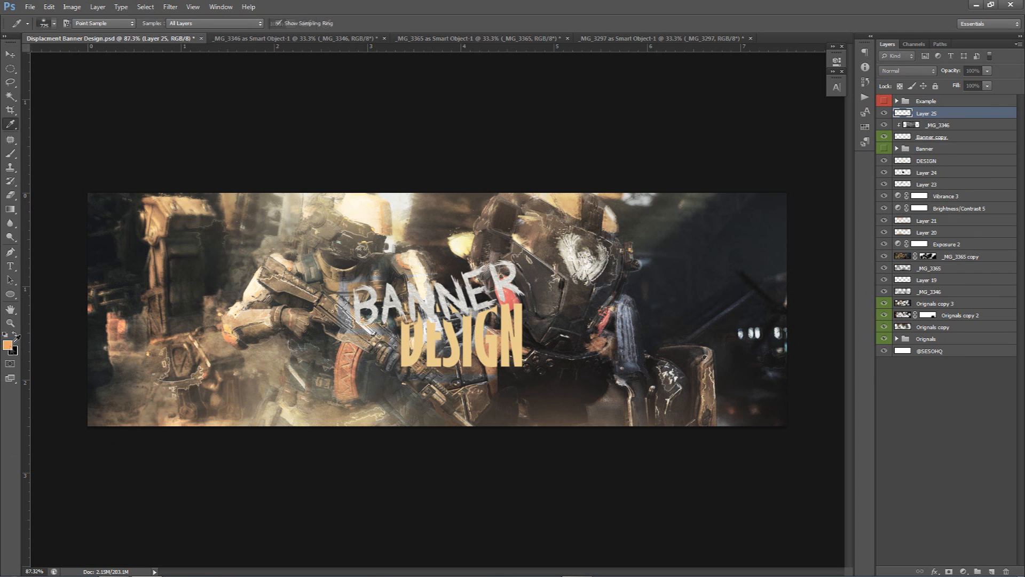
{"action": "left_click_drag", "start_coordinate": [755, 243], "coordinate": [700, 213]}
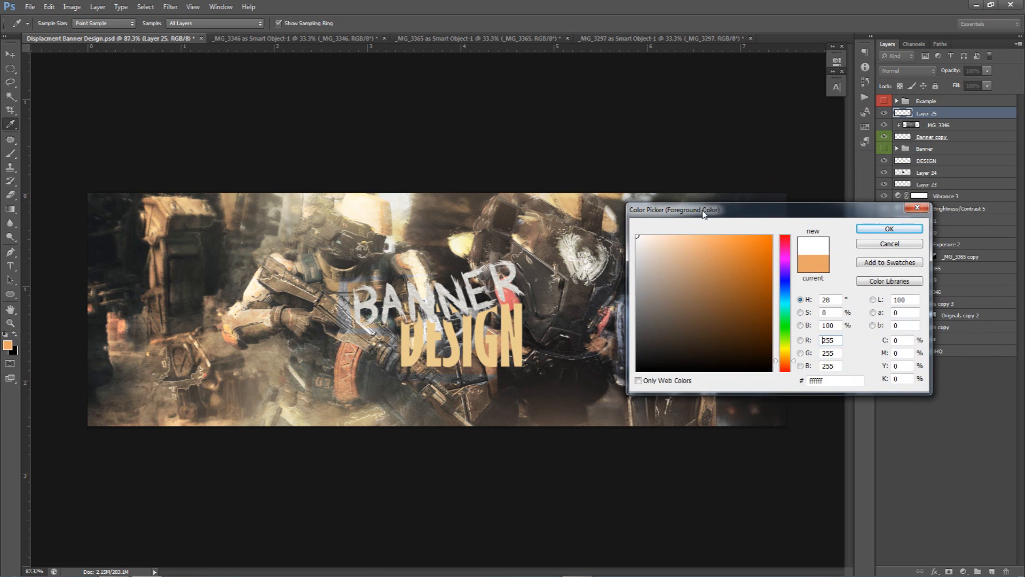
{"action": "left_click", "coordinate": [872, 227]}
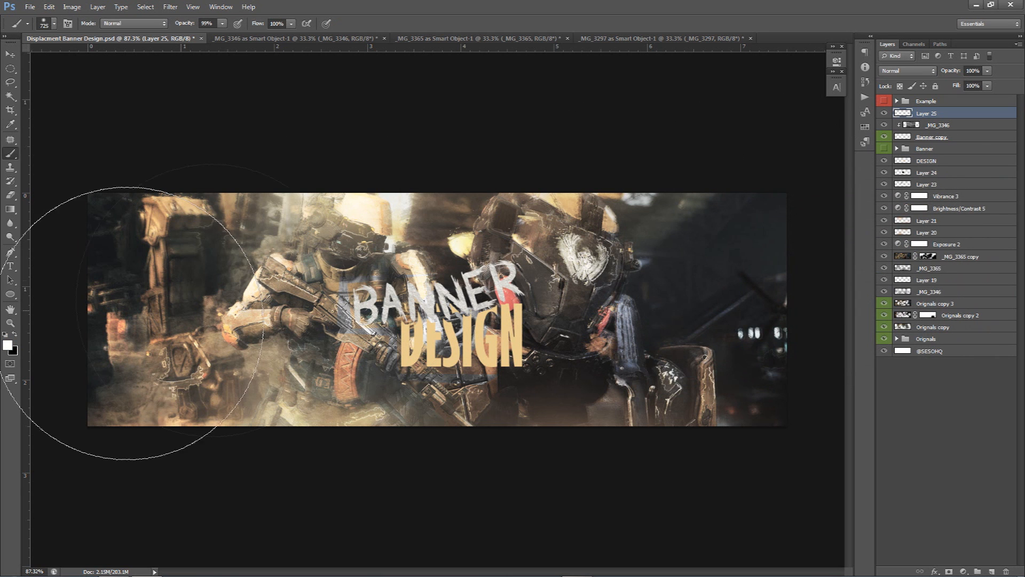
{"action": "left_click", "coordinate": [6, 346]}
{"action": "left_click", "coordinate": [874, 228]}
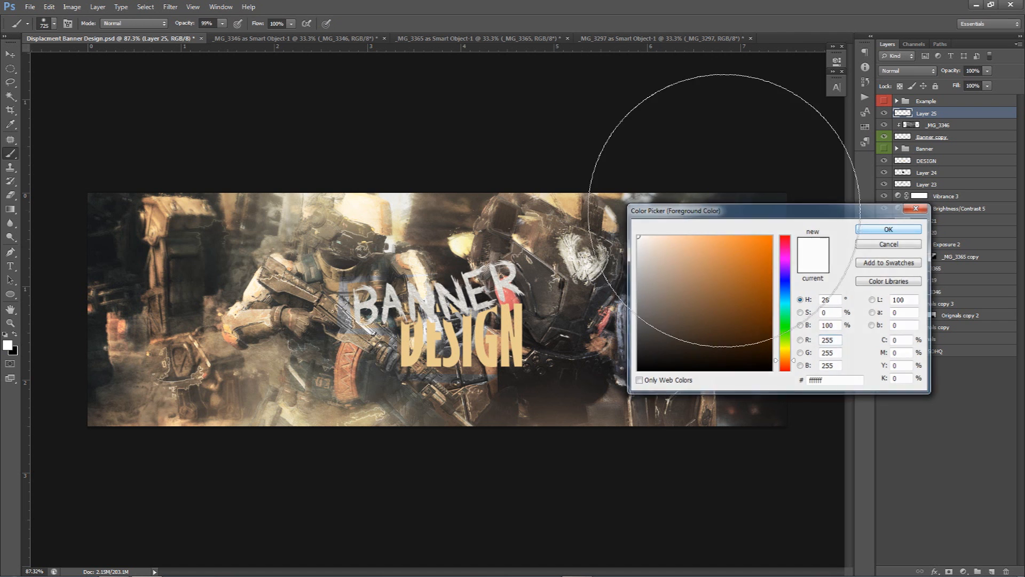
Paint soft white dabs over the title's centre with a 950 px brush
{"action": "mouse_move", "coordinate": [426, 259]}
{"action": "left_mouse_down"}
{"action": "mouse_move", "coordinate": [654, 271]}
{"action": "mouse_move", "coordinate": [276, 256]}
{"action": "mouse_move", "coordinate": [418, 262]}
{"action": "left_mouse_up"}
{"action": "right_click", "coordinate": [471, 254]}
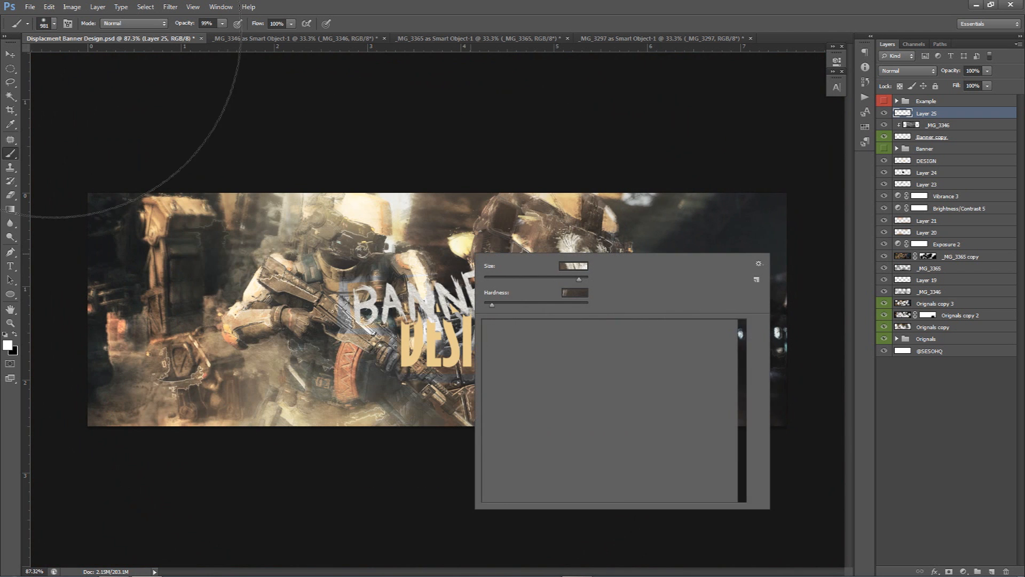
{"action": "right_click", "coordinate": [386, 274], "text": "ctrl"}
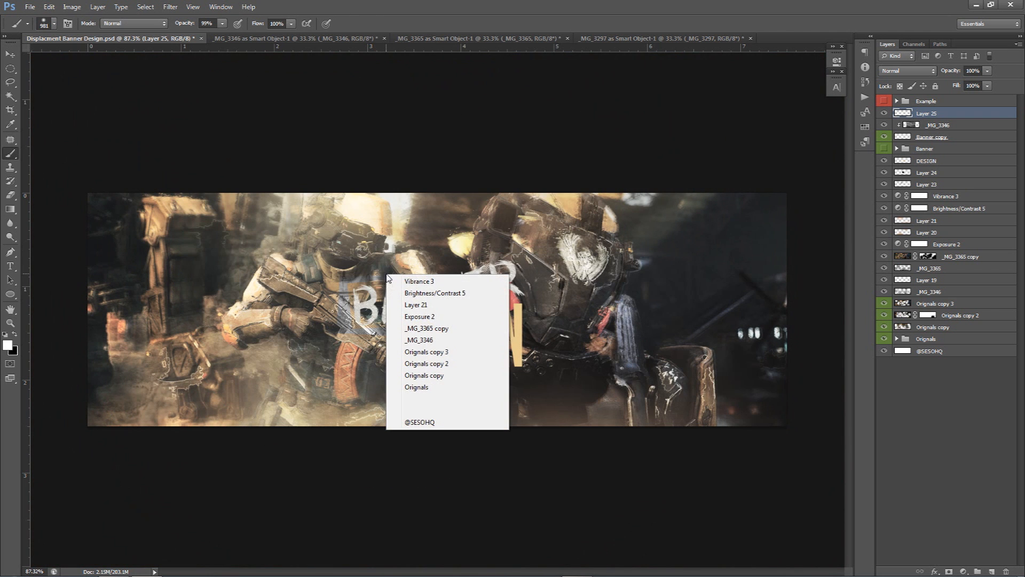
{"action": "left_click", "coordinate": [336, 256]}
{"action": "mouse_move", "coordinate": [464, 262]}
{"action": "left_mouse_down"}
{"action": "mouse_move", "coordinate": [272, 262]}
{"action": "mouse_move", "coordinate": [460, 262]}
{"action": "left_mouse_up"}
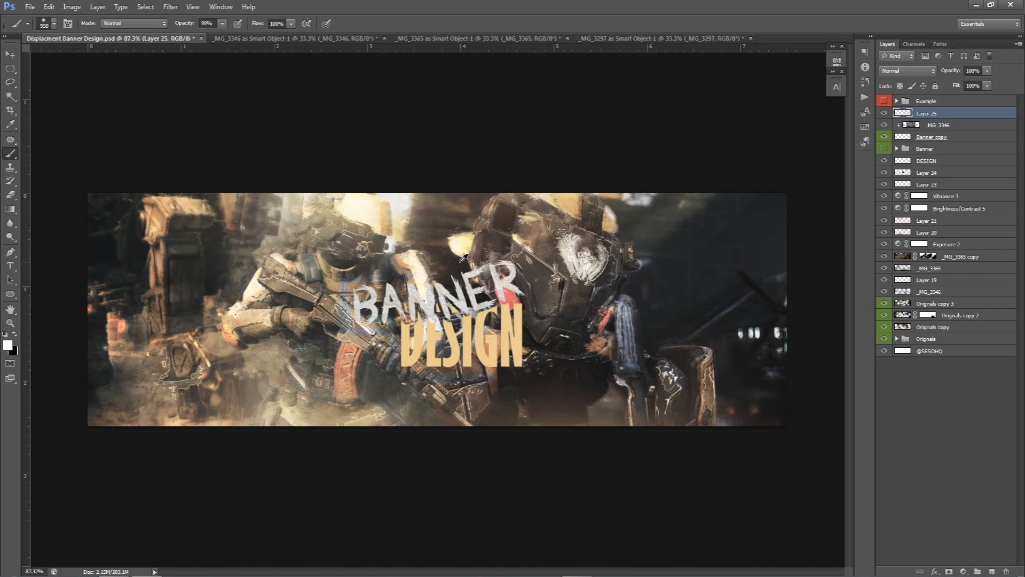
{"action": "scroll", "coordinate": [457, 273], "scroll_direction": "down", "scroll_amount": 2}
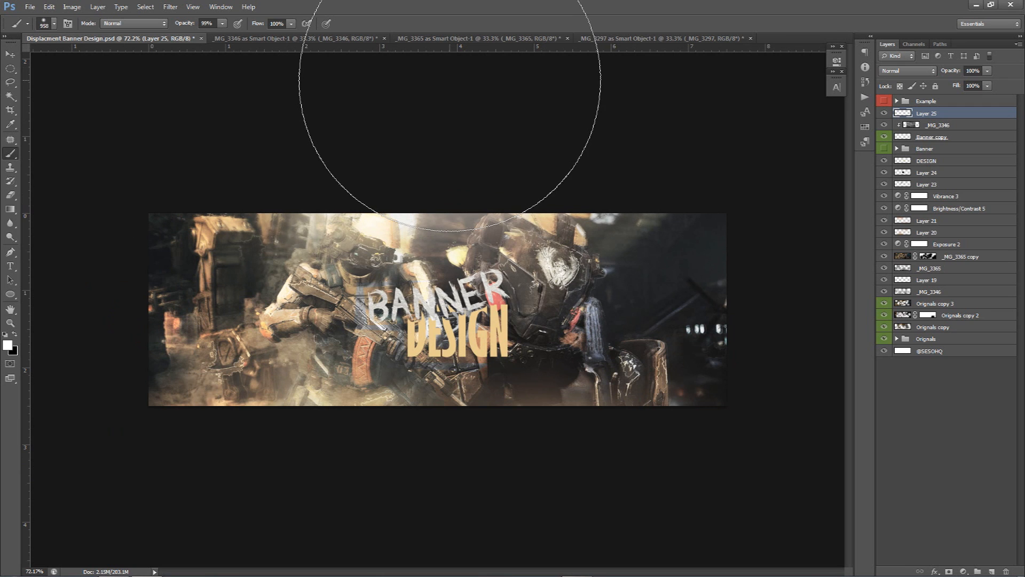
Add a Brightness/Contrast adjustment layer with brightness -20 and contrast 17
{"action": "left_click", "coordinate": [963, 570]}
{"action": "left_click", "coordinate": [950, 375]}
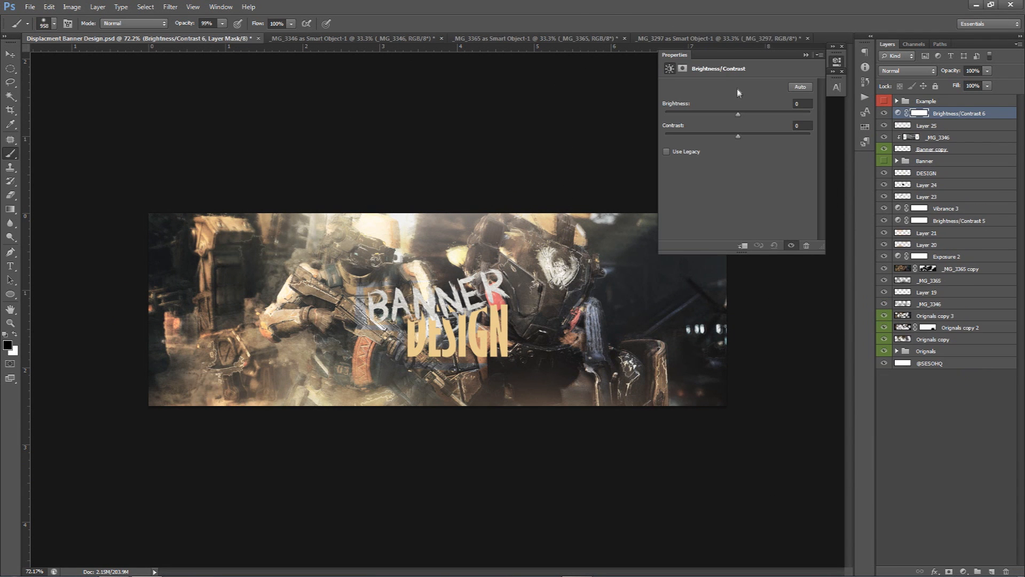
{"action": "left_click_drag", "start_coordinate": [738, 117], "coordinate": [750, 139]}
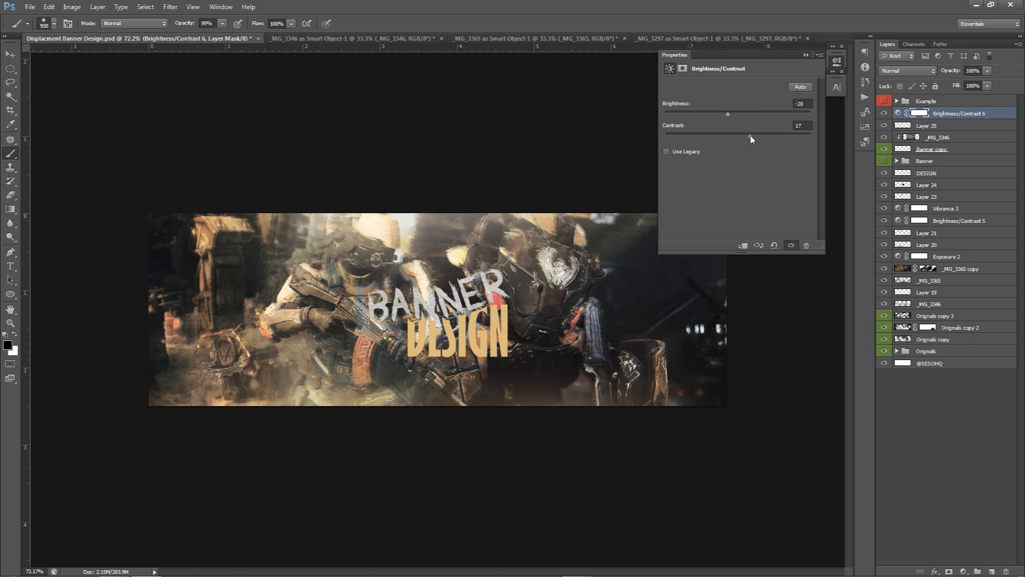
{"action": "left_click", "coordinate": [834, 67]}
Group all layers from the Brightness/Contrast adjustment down to Originals copy
{"action": "key", "text": "v"}
{"action": "scroll", "coordinate": [528, 316], "scroll_direction": "up", "scroll_amount": 2}
{"action": "key", "text": "alt"}
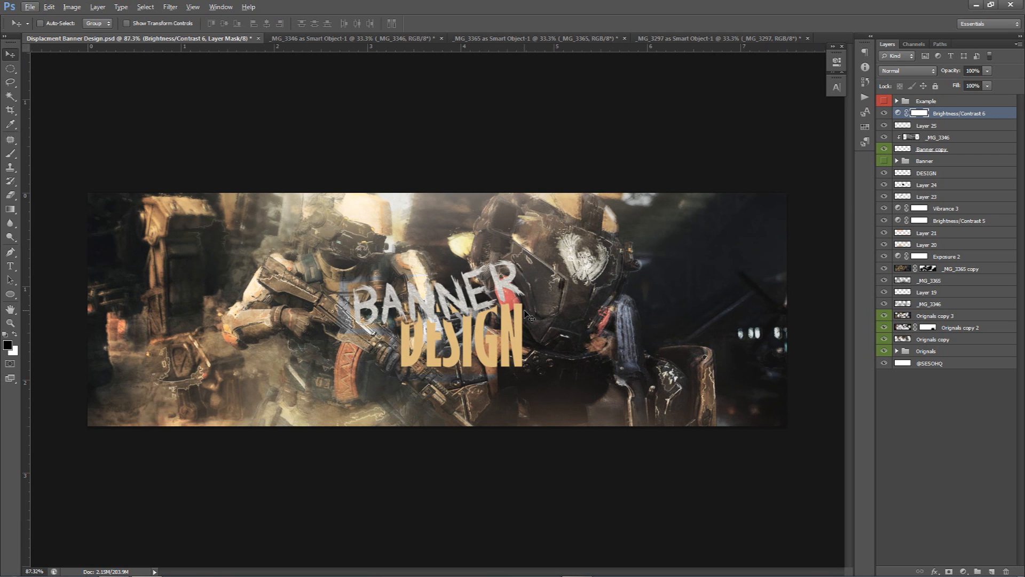
{"action": "left_click", "coordinate": [937, 339], "text": "shift"}
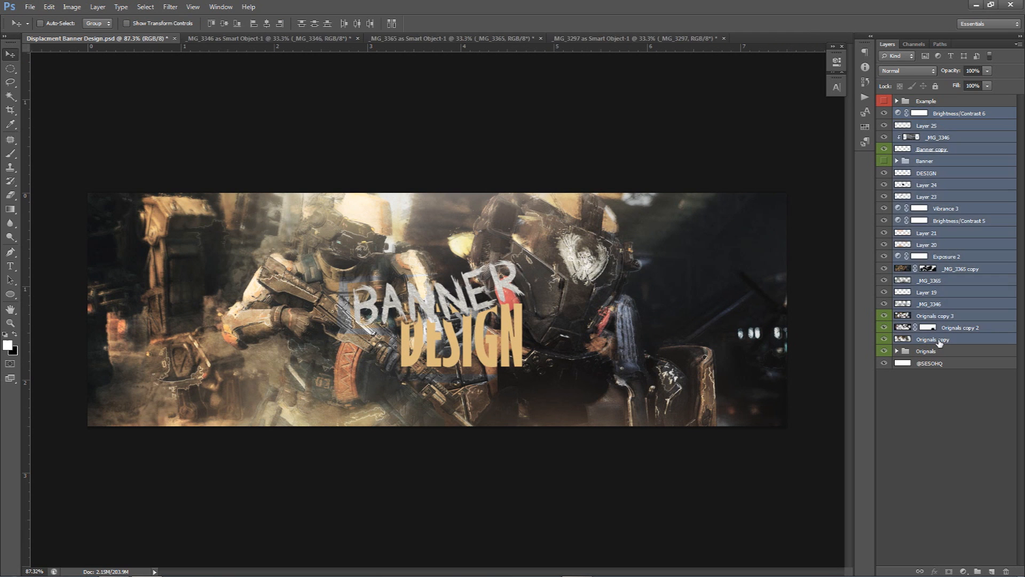
{"action": "key", "text": "ctrl+g"}
Toggle the new group and the Example group to compare the banner with the finished example
{"action": "left_click", "coordinate": [884, 113]}
{"action": "left_click", "coordinate": [884, 101]}
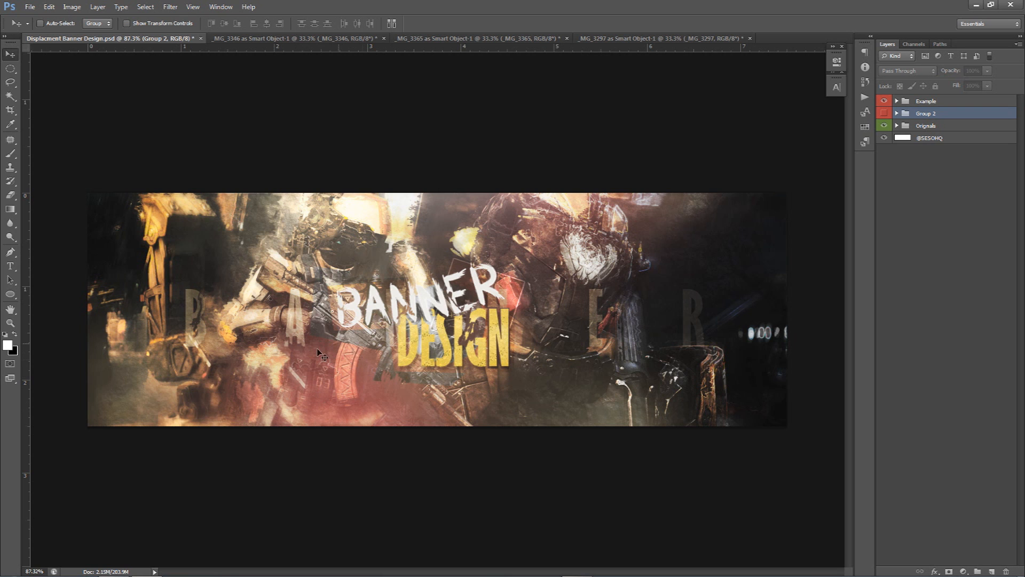
{"action": "left_click", "coordinate": [897, 113]}
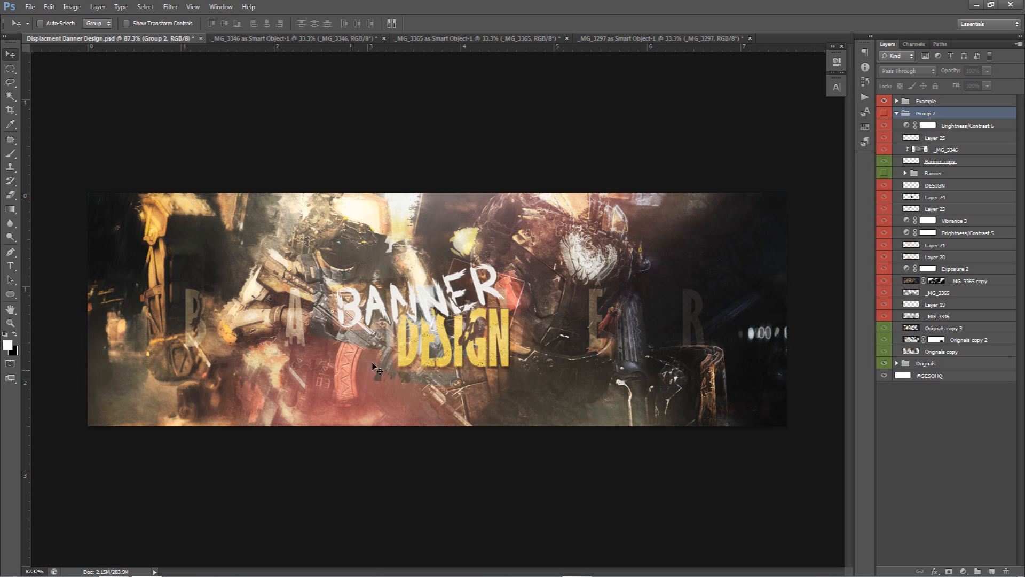
Hide and show Group 2 repeatedly to compare the banner with and without its edits
{"action": "left_click", "coordinate": [897, 113]}
{"action": "left_click_drag", "start_coordinate": [884, 101], "coordinate": [886, 113]}
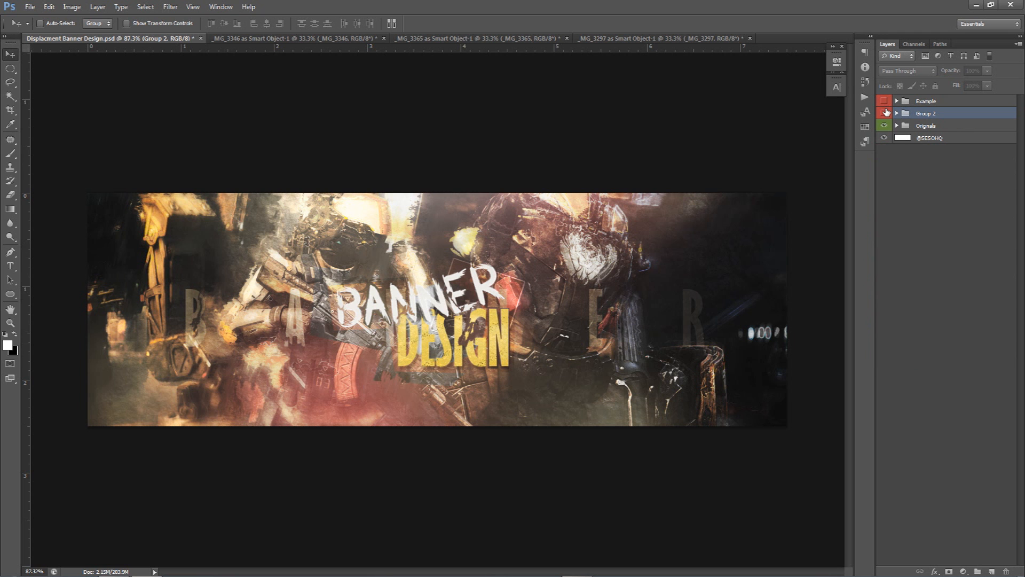
{"action": "left_click", "coordinate": [884, 113]}
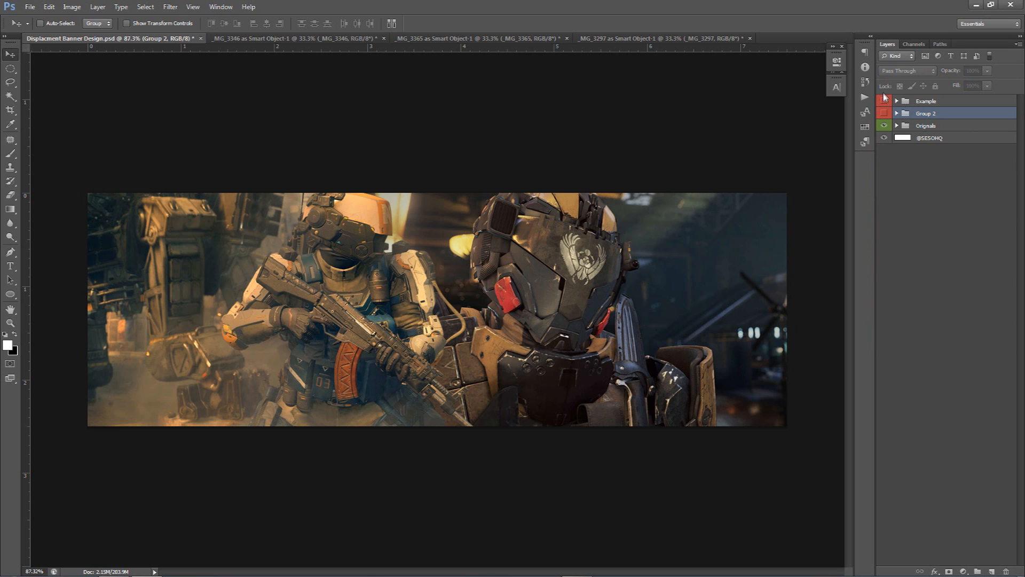
{"action": "left_click", "coordinate": [885, 113]}
{"action": "left_click", "coordinate": [885, 113]}
{"action": "left_click", "coordinate": [884, 113]}
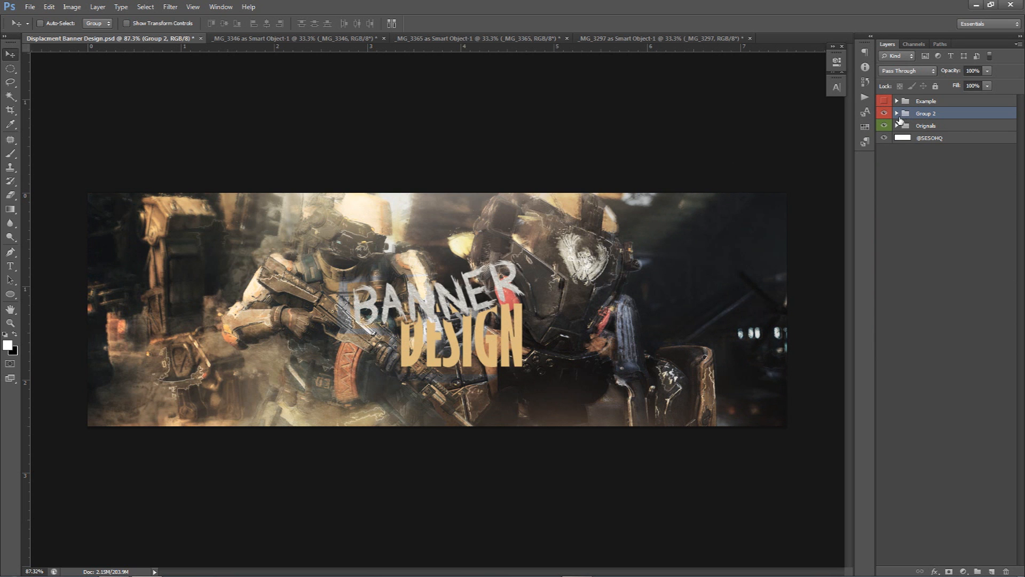
{"action": "left_click", "coordinate": [897, 114]}
Add a new empty layer directly above Layer 20 and switch to the Brush tool
{"action": "left_click", "coordinate": [931, 259]}
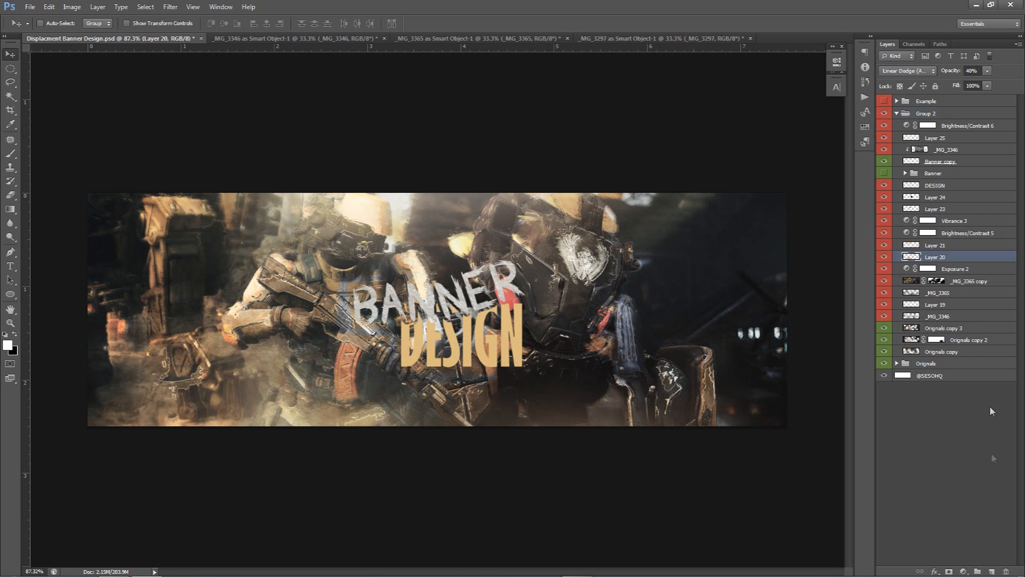
{"action": "left_click", "coordinate": [991, 571]}
{"action": "key", "text": "b"}
Try painting red dabs over the lower middle in Linear Dodge (Add) mode, then undo both the painting and blend mode
{"action": "left_click", "coordinate": [510, 296], "text": "alt"}
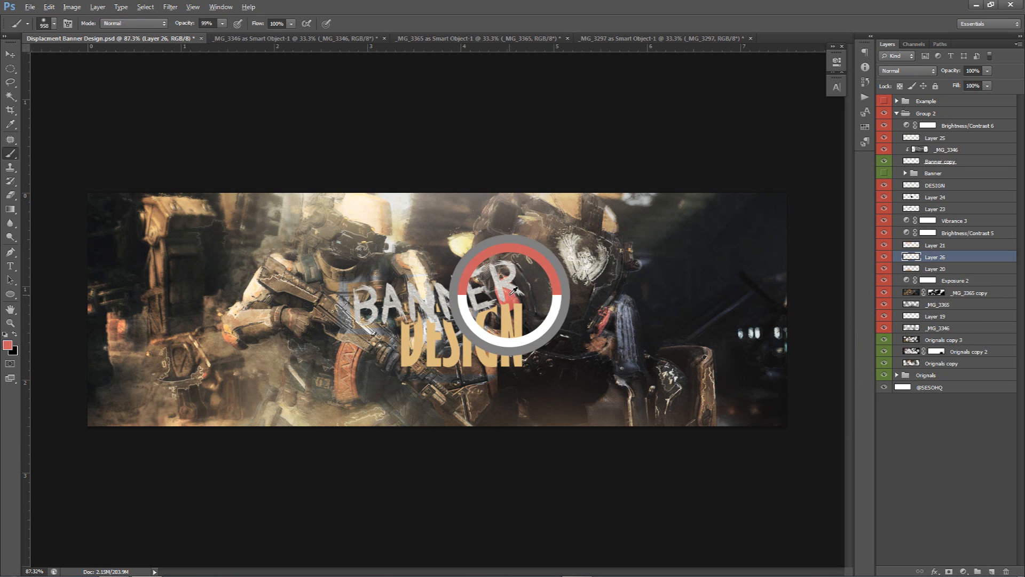
{"action": "left_click", "coordinate": [328, 381]}
{"action": "left_click", "coordinate": [386, 422]}
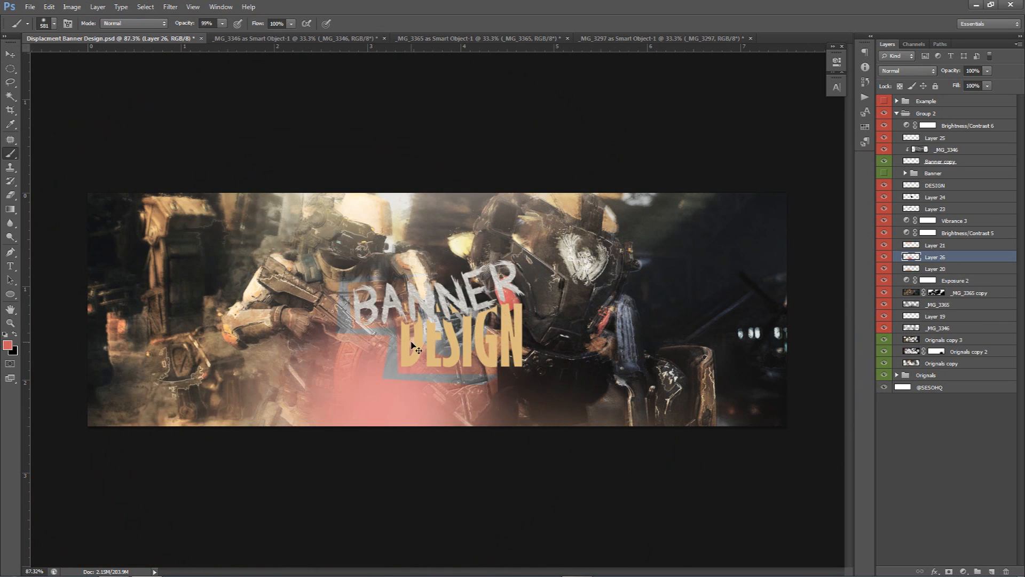
{"action": "left_click", "coordinate": [515, 147]}
{"action": "left_click", "coordinate": [908, 71]}
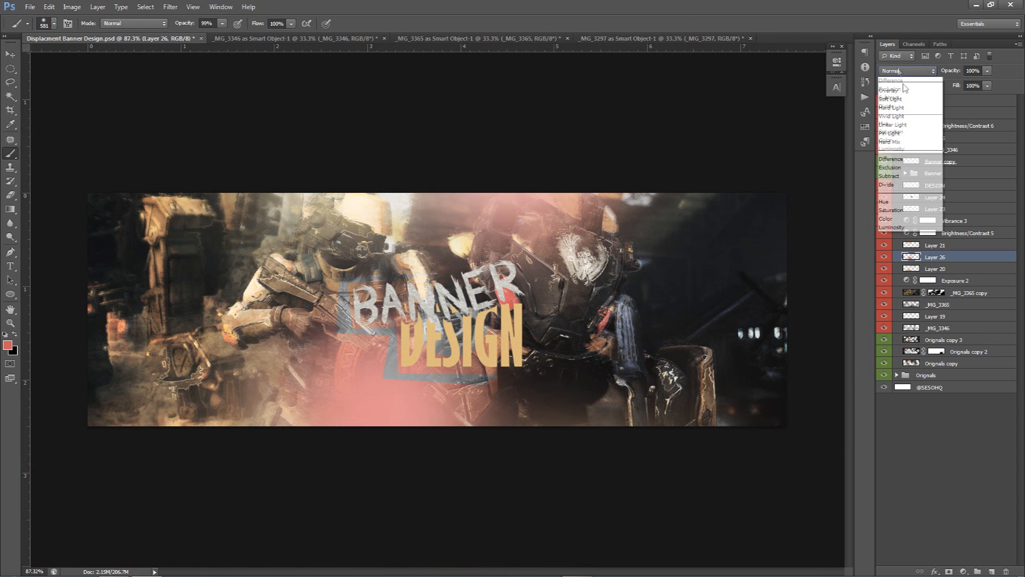
{"action": "left_click", "coordinate": [902, 186]}
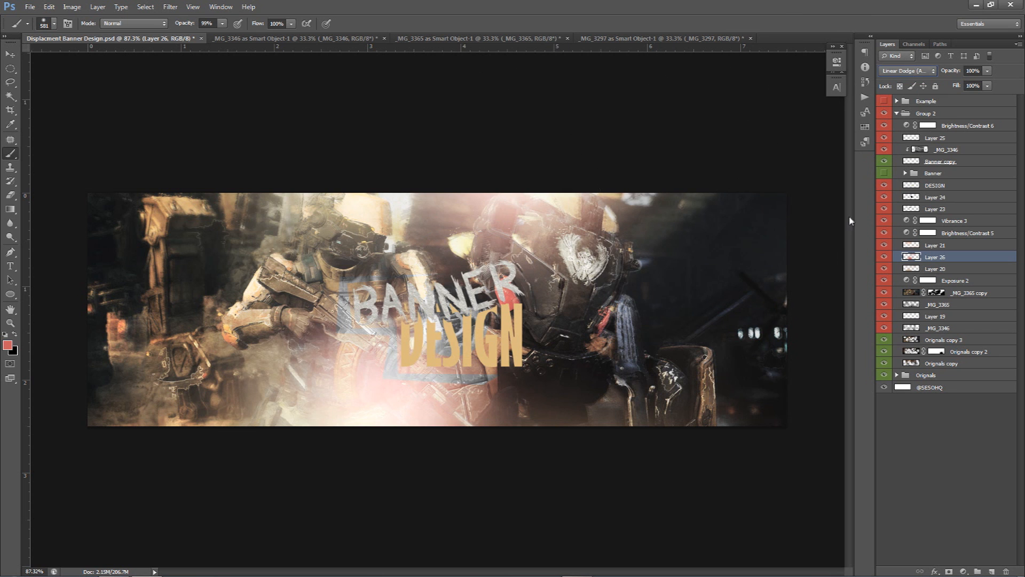
{"action": "key", "text": "ctrl+z"}
{"action": "key", "text": "ctrl+alt+z"}
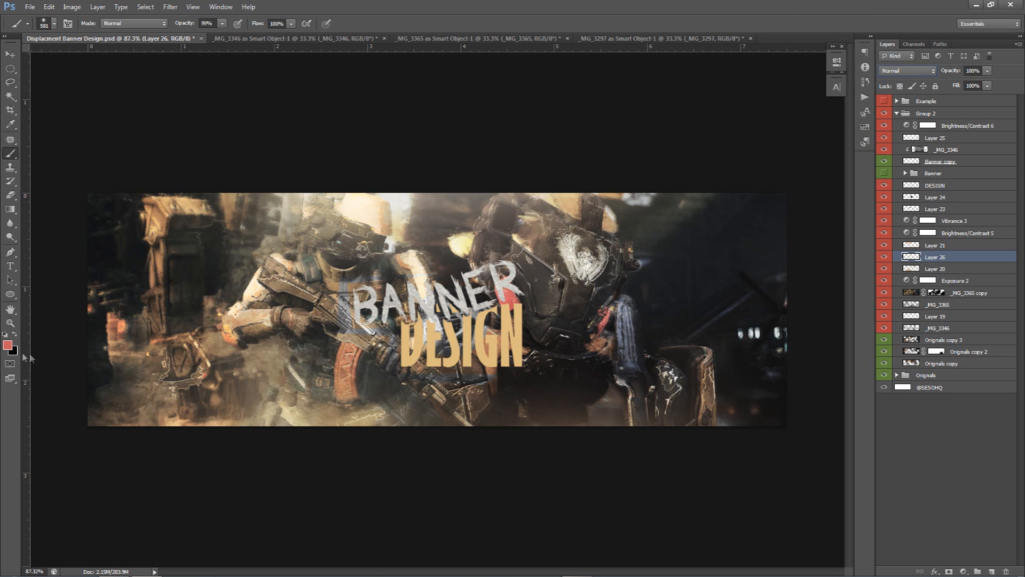
Set the foreground colour to #ab4444 and paint a soft red stroke from the lower left up toward the title
{"action": "left_click", "coordinate": [7, 345]}
{"action": "left_click_drag", "start_coordinate": [720, 243], "coordinate": [712, 277]}
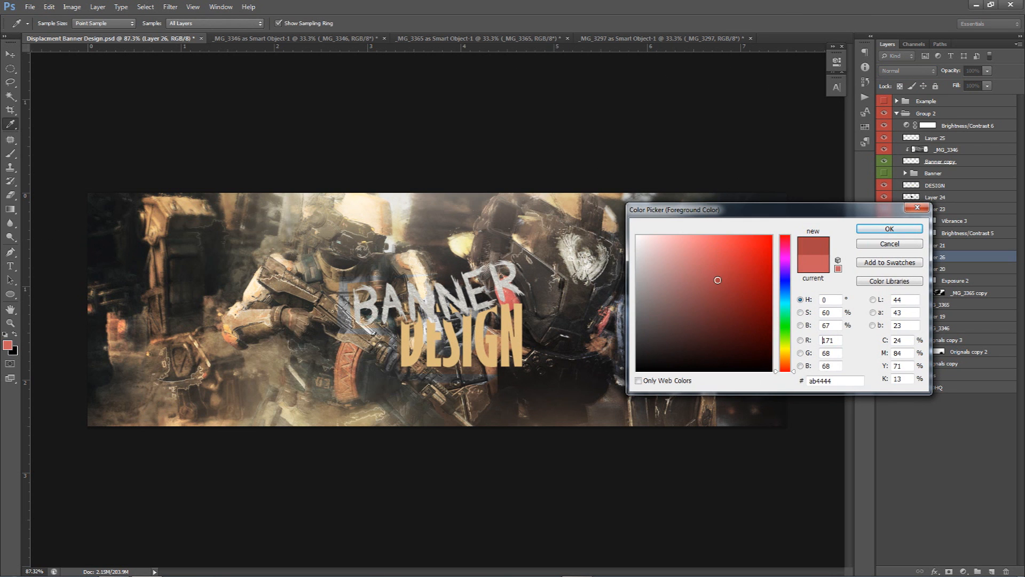
{"action": "left_click", "coordinate": [883, 229]}
{"action": "key", "text": "b"}
{"action": "left_click_drag", "start_coordinate": [331, 409], "coordinate": [603, 224]}
Set the red glow layer to Linear Dodge (Add) at 56% opacity and collapse Group 2
{"action": "left_click", "coordinate": [907, 70]}
{"action": "left_click", "coordinate": [902, 184]}
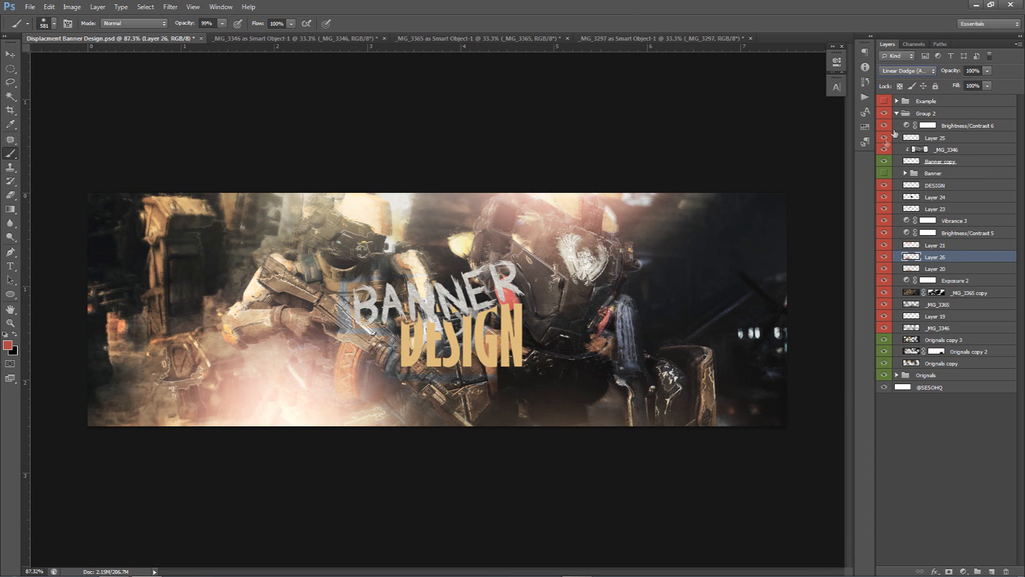
{"action": "left_click", "coordinate": [987, 86]}
{"action": "left_click_drag", "start_coordinate": [970, 80], "coordinate": [966, 80]}
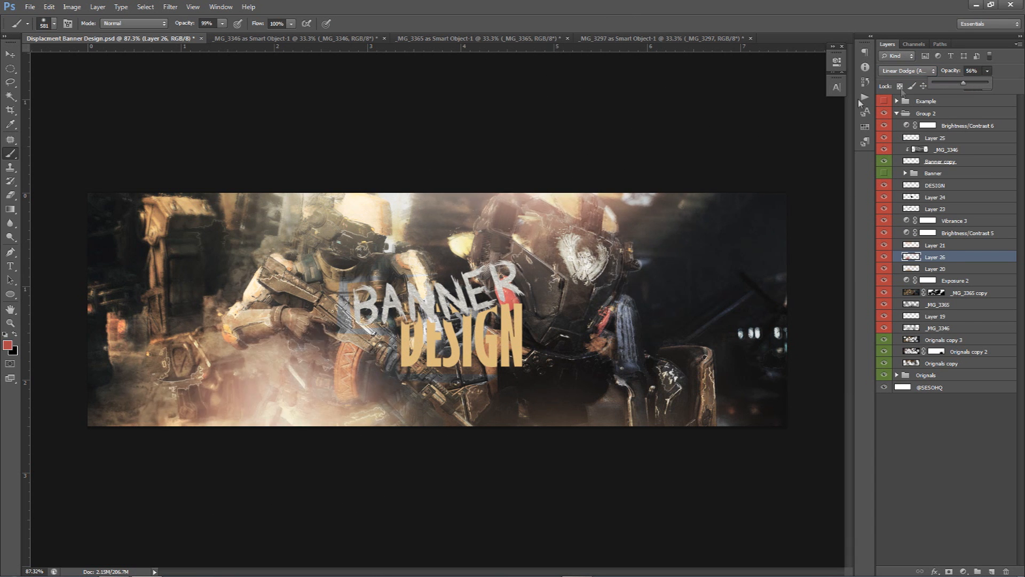
{"action": "left_click", "coordinate": [552, 517]}
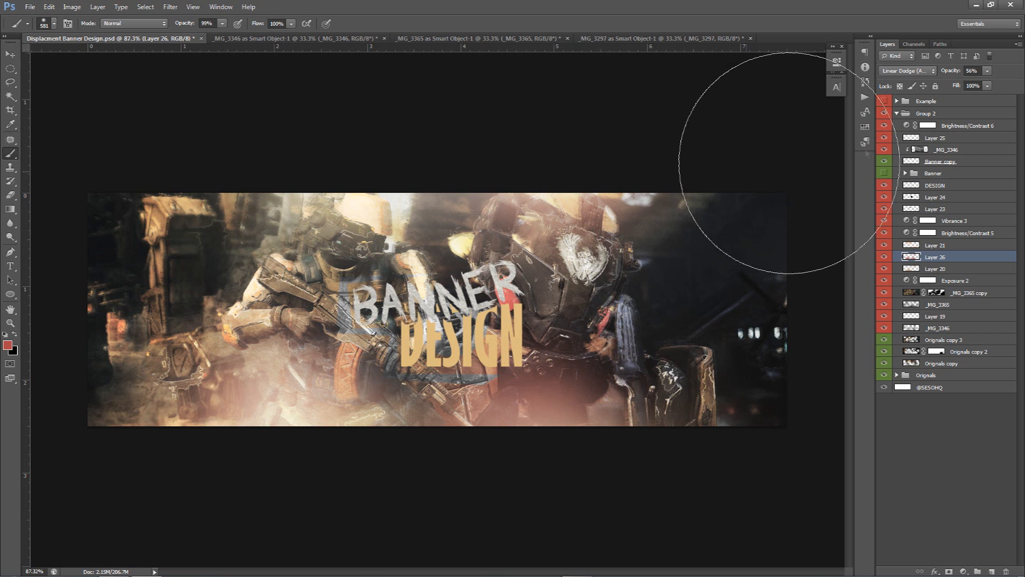
{"action": "left_click", "coordinate": [896, 113]}
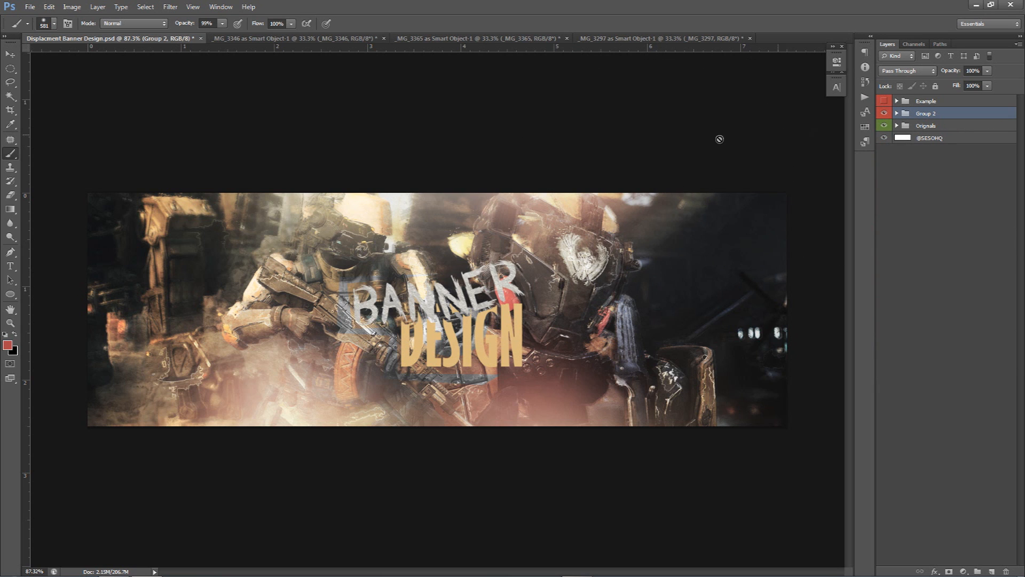
{"action": "key", "text": "v"}
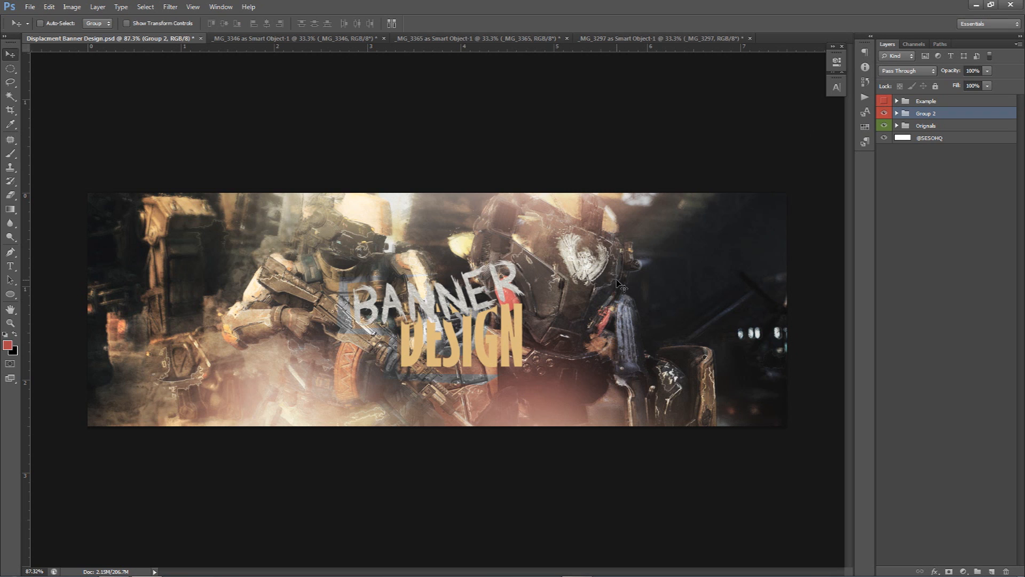